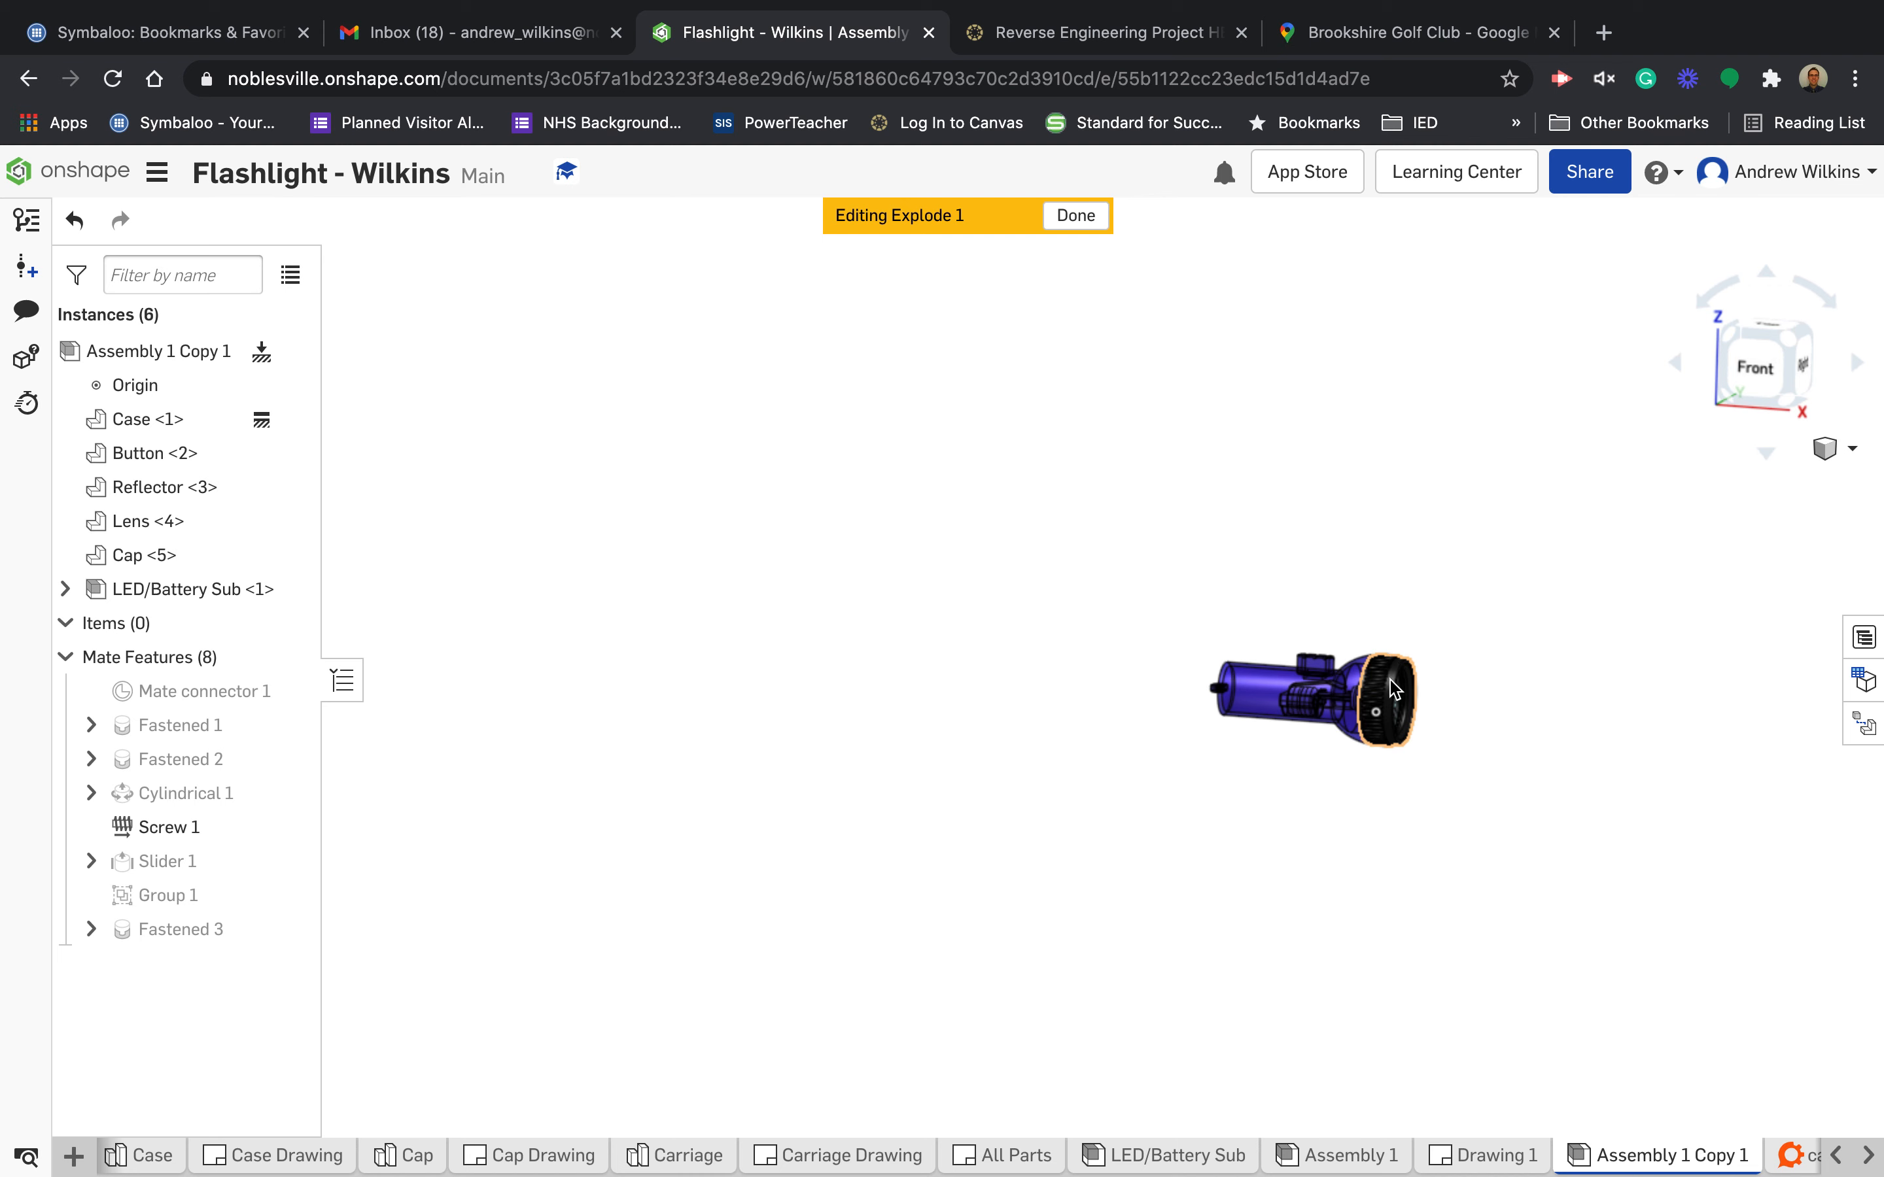
- Explode the cap straight out from the front of the flashlight along its axis by 4 in
click(1393, 689)
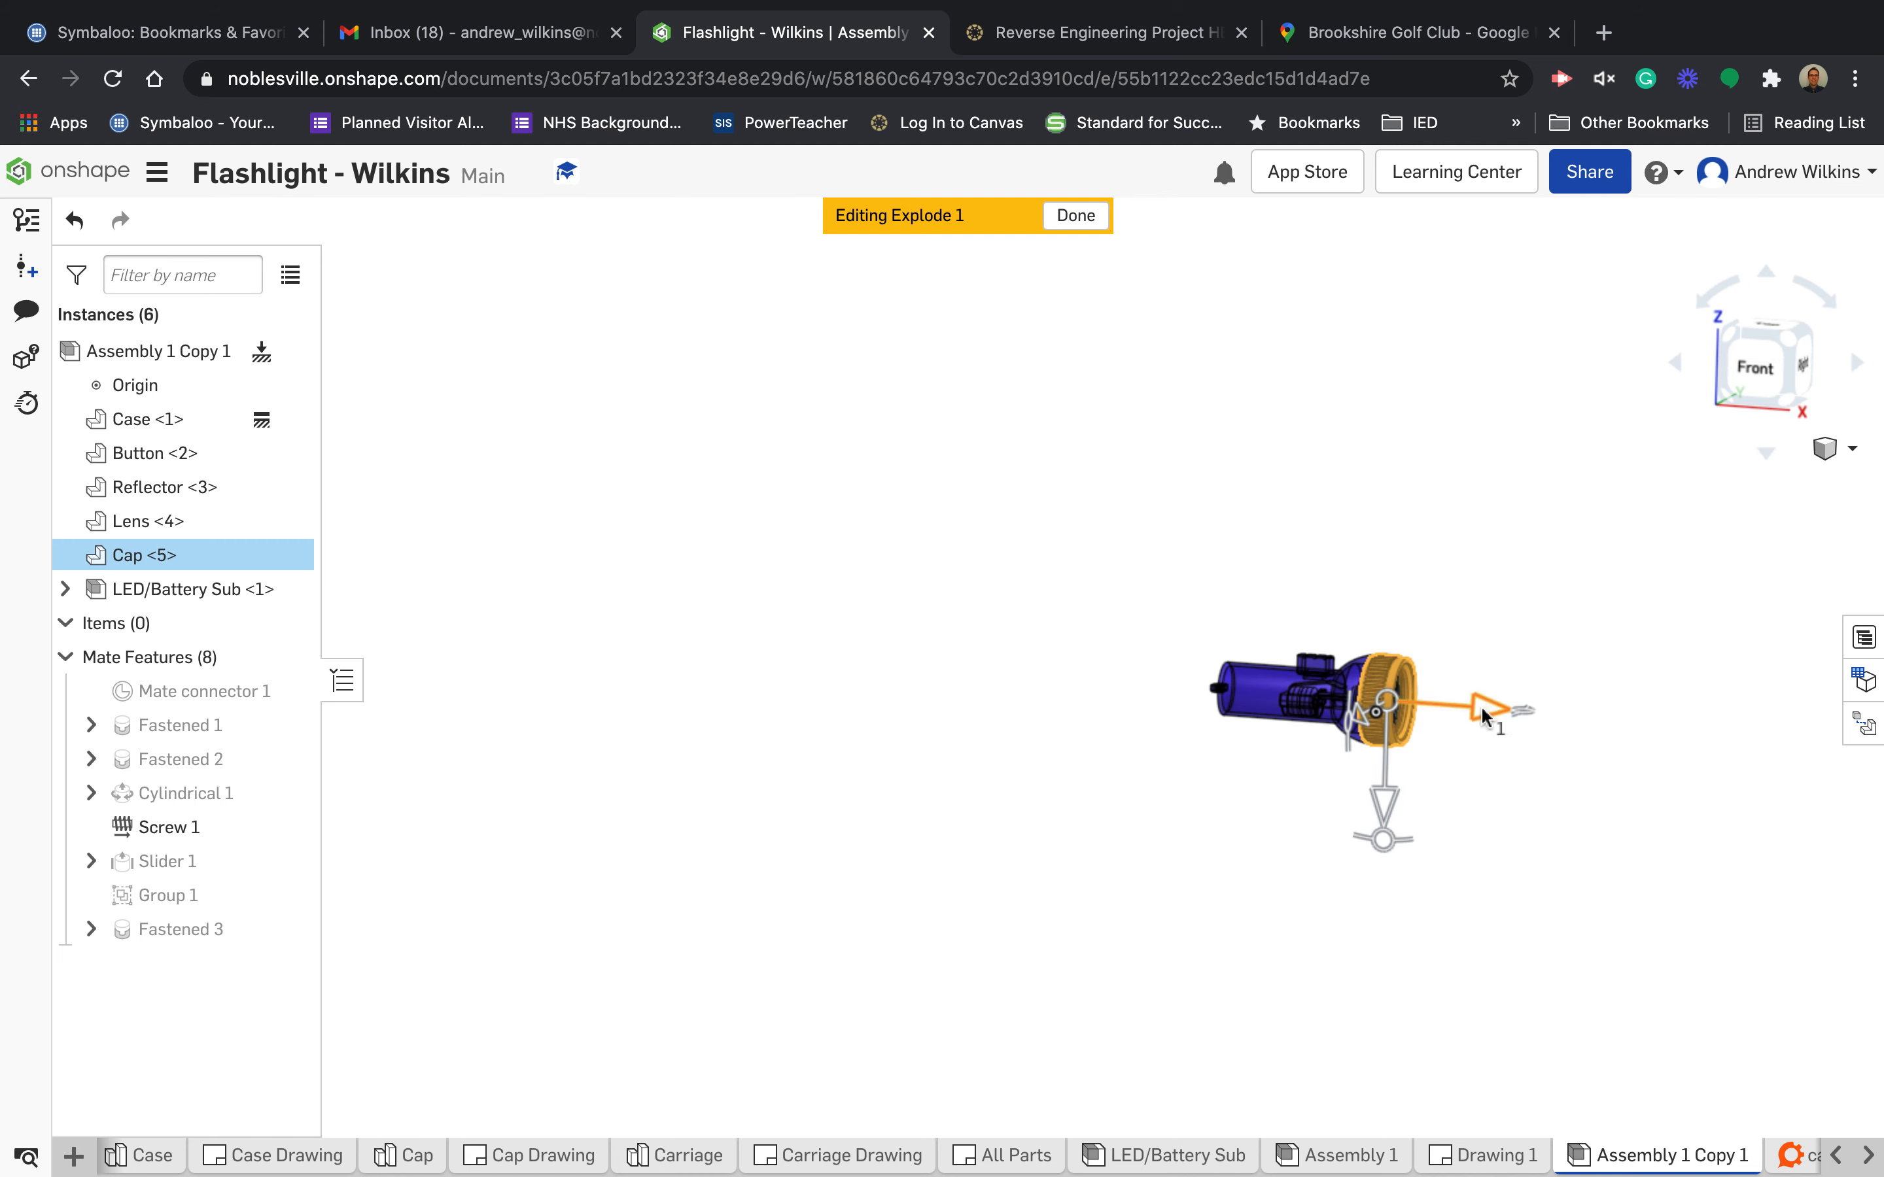
drag(1486, 708, 1743, 721)
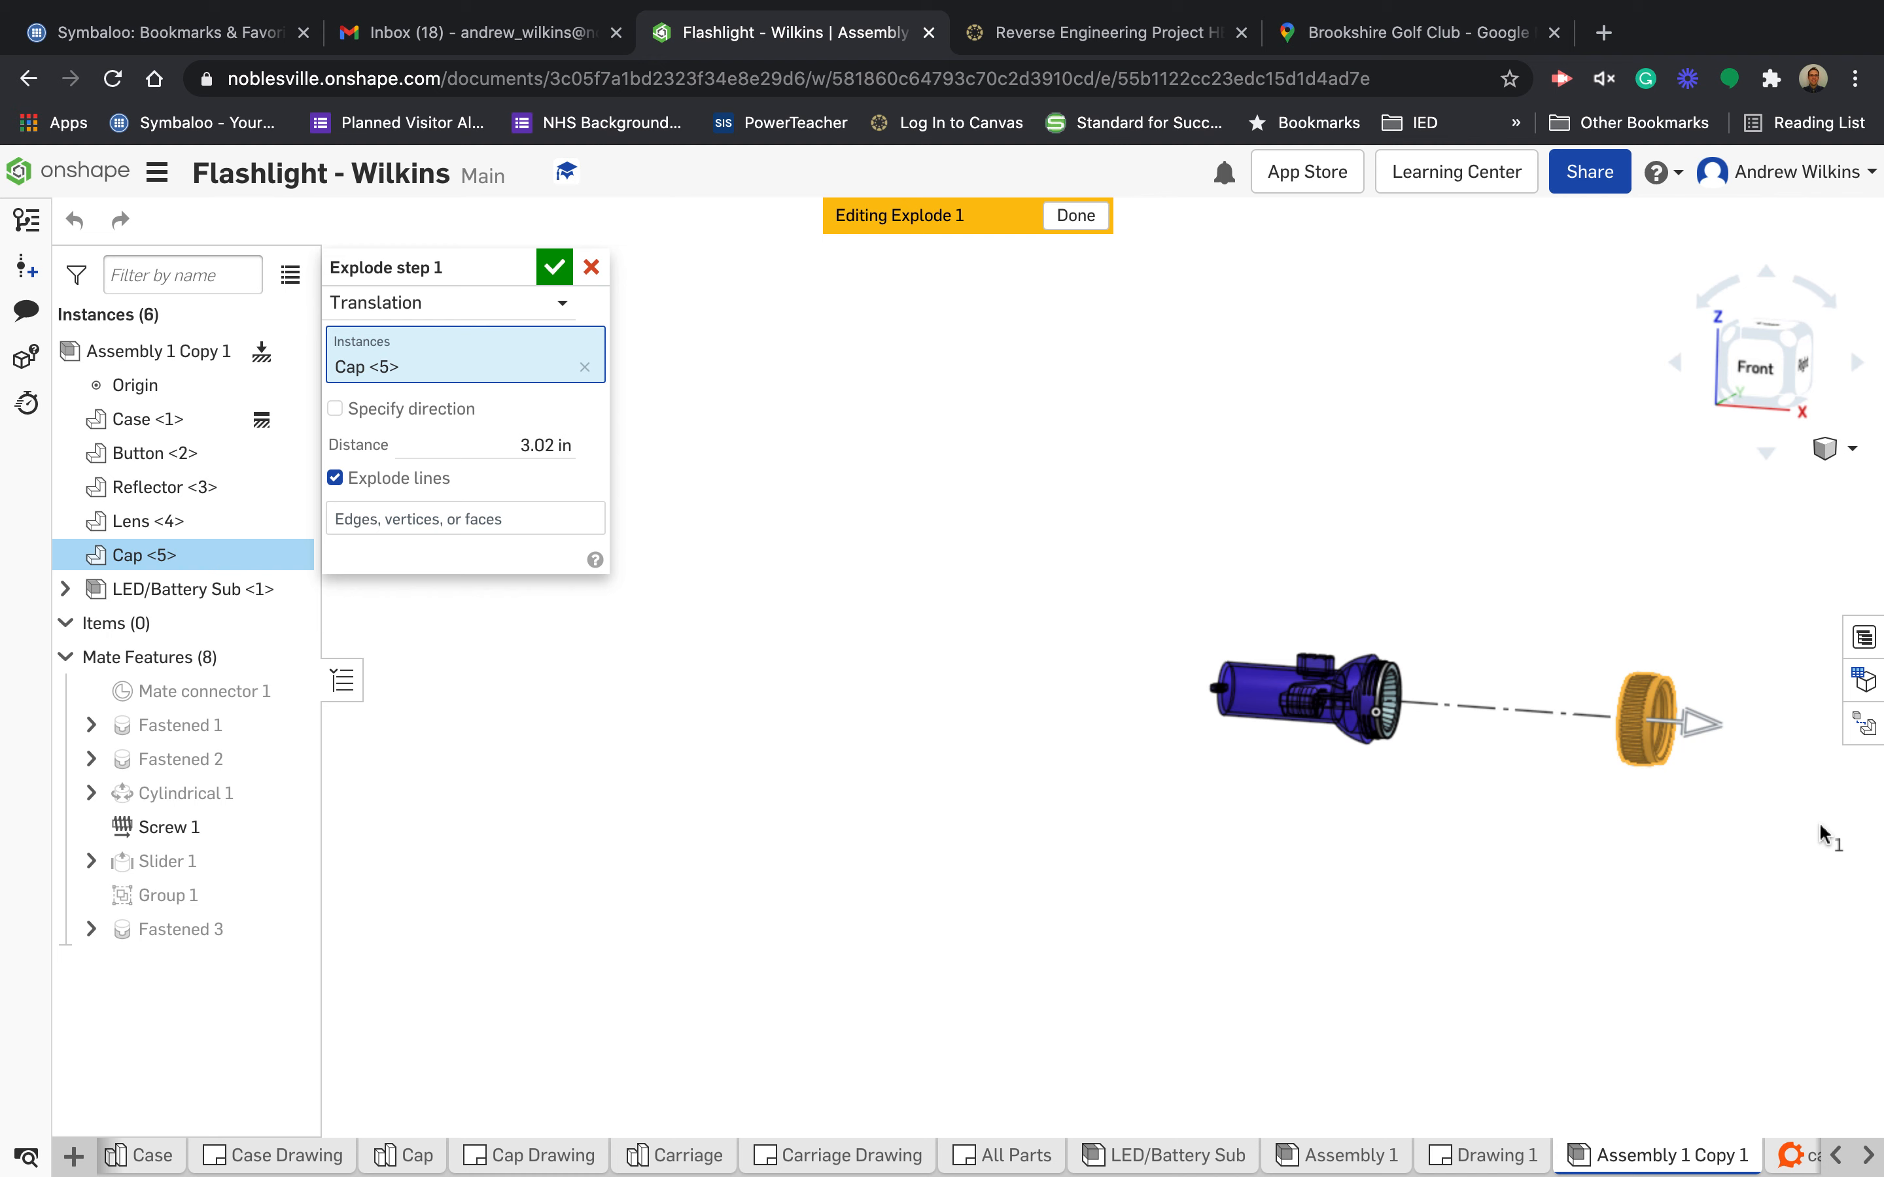
scroll(463, 907, down, 4)
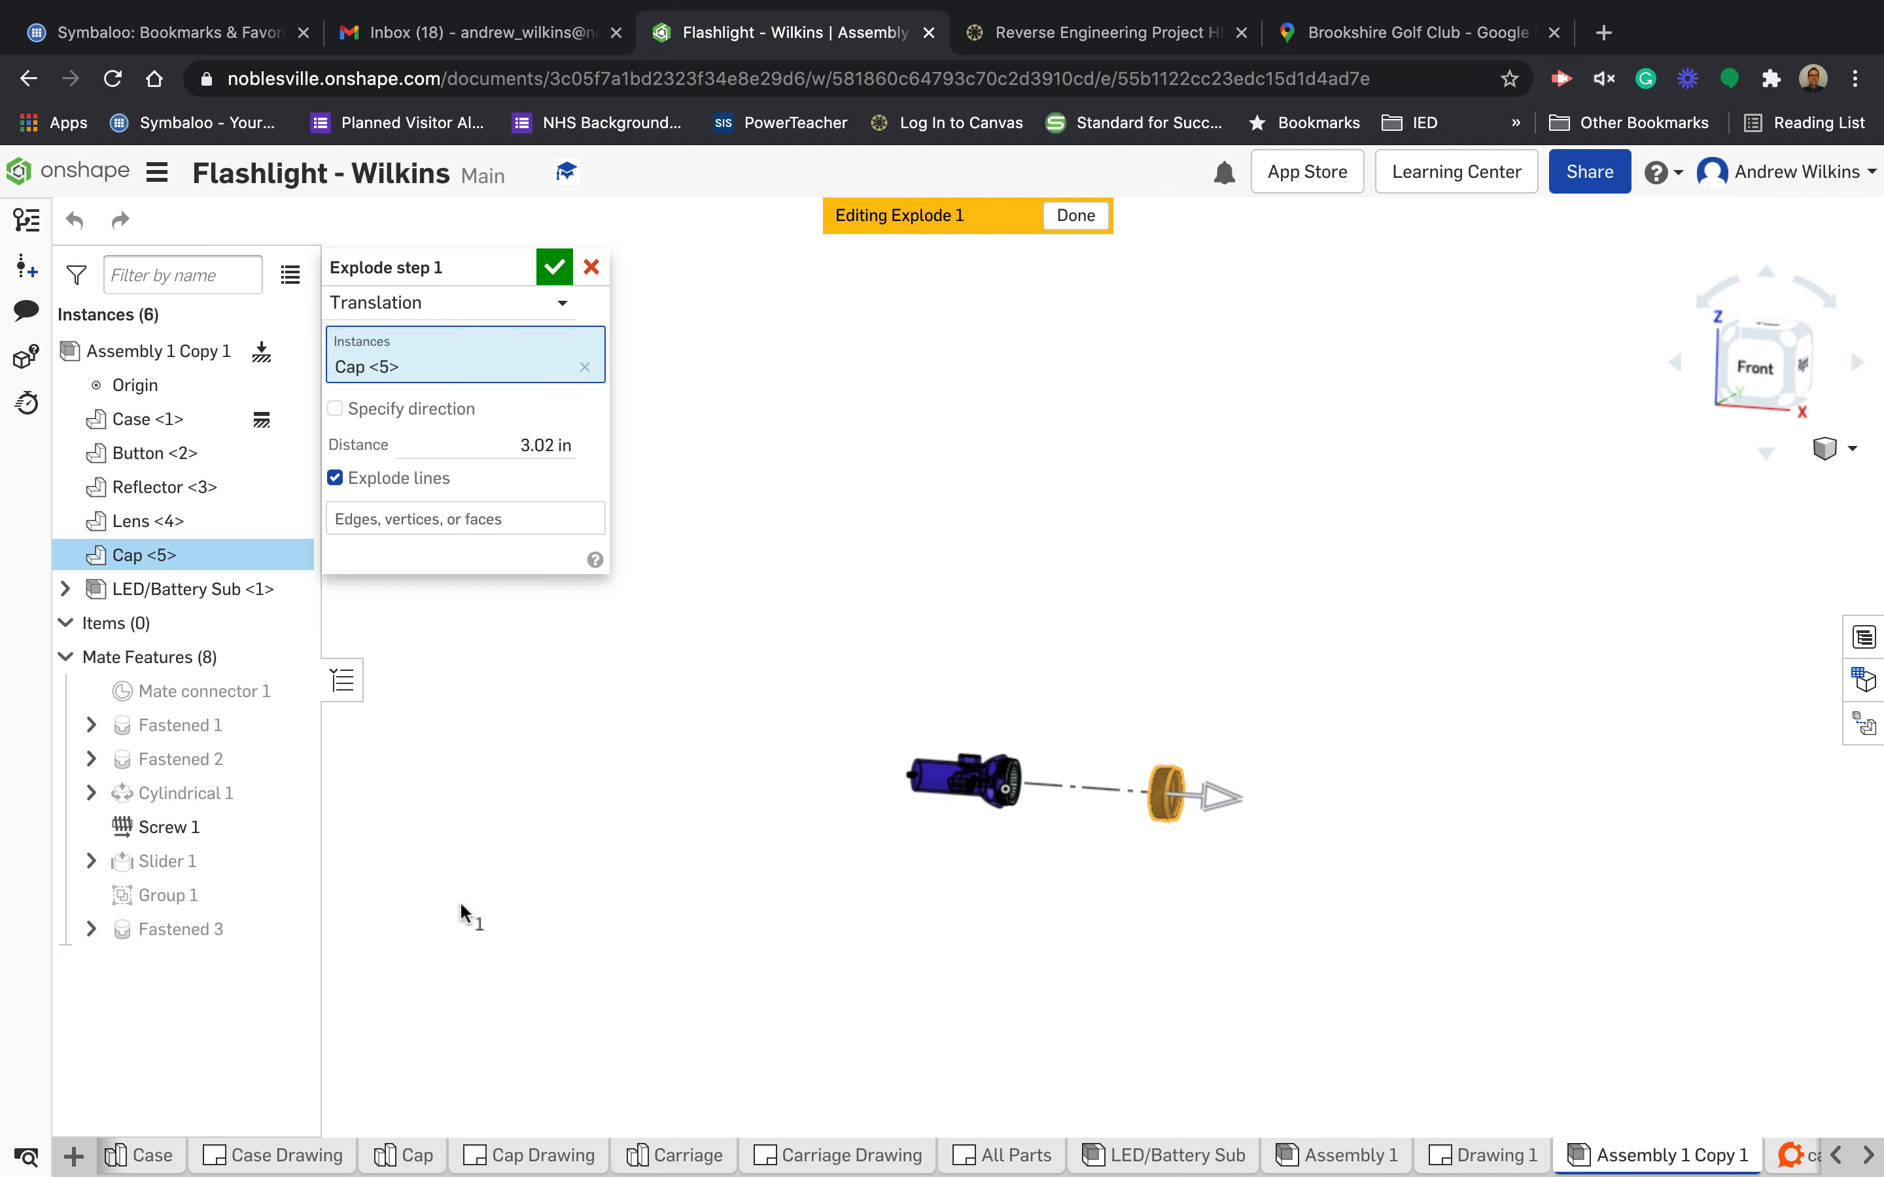
scroll(1114, 829, up, 5)
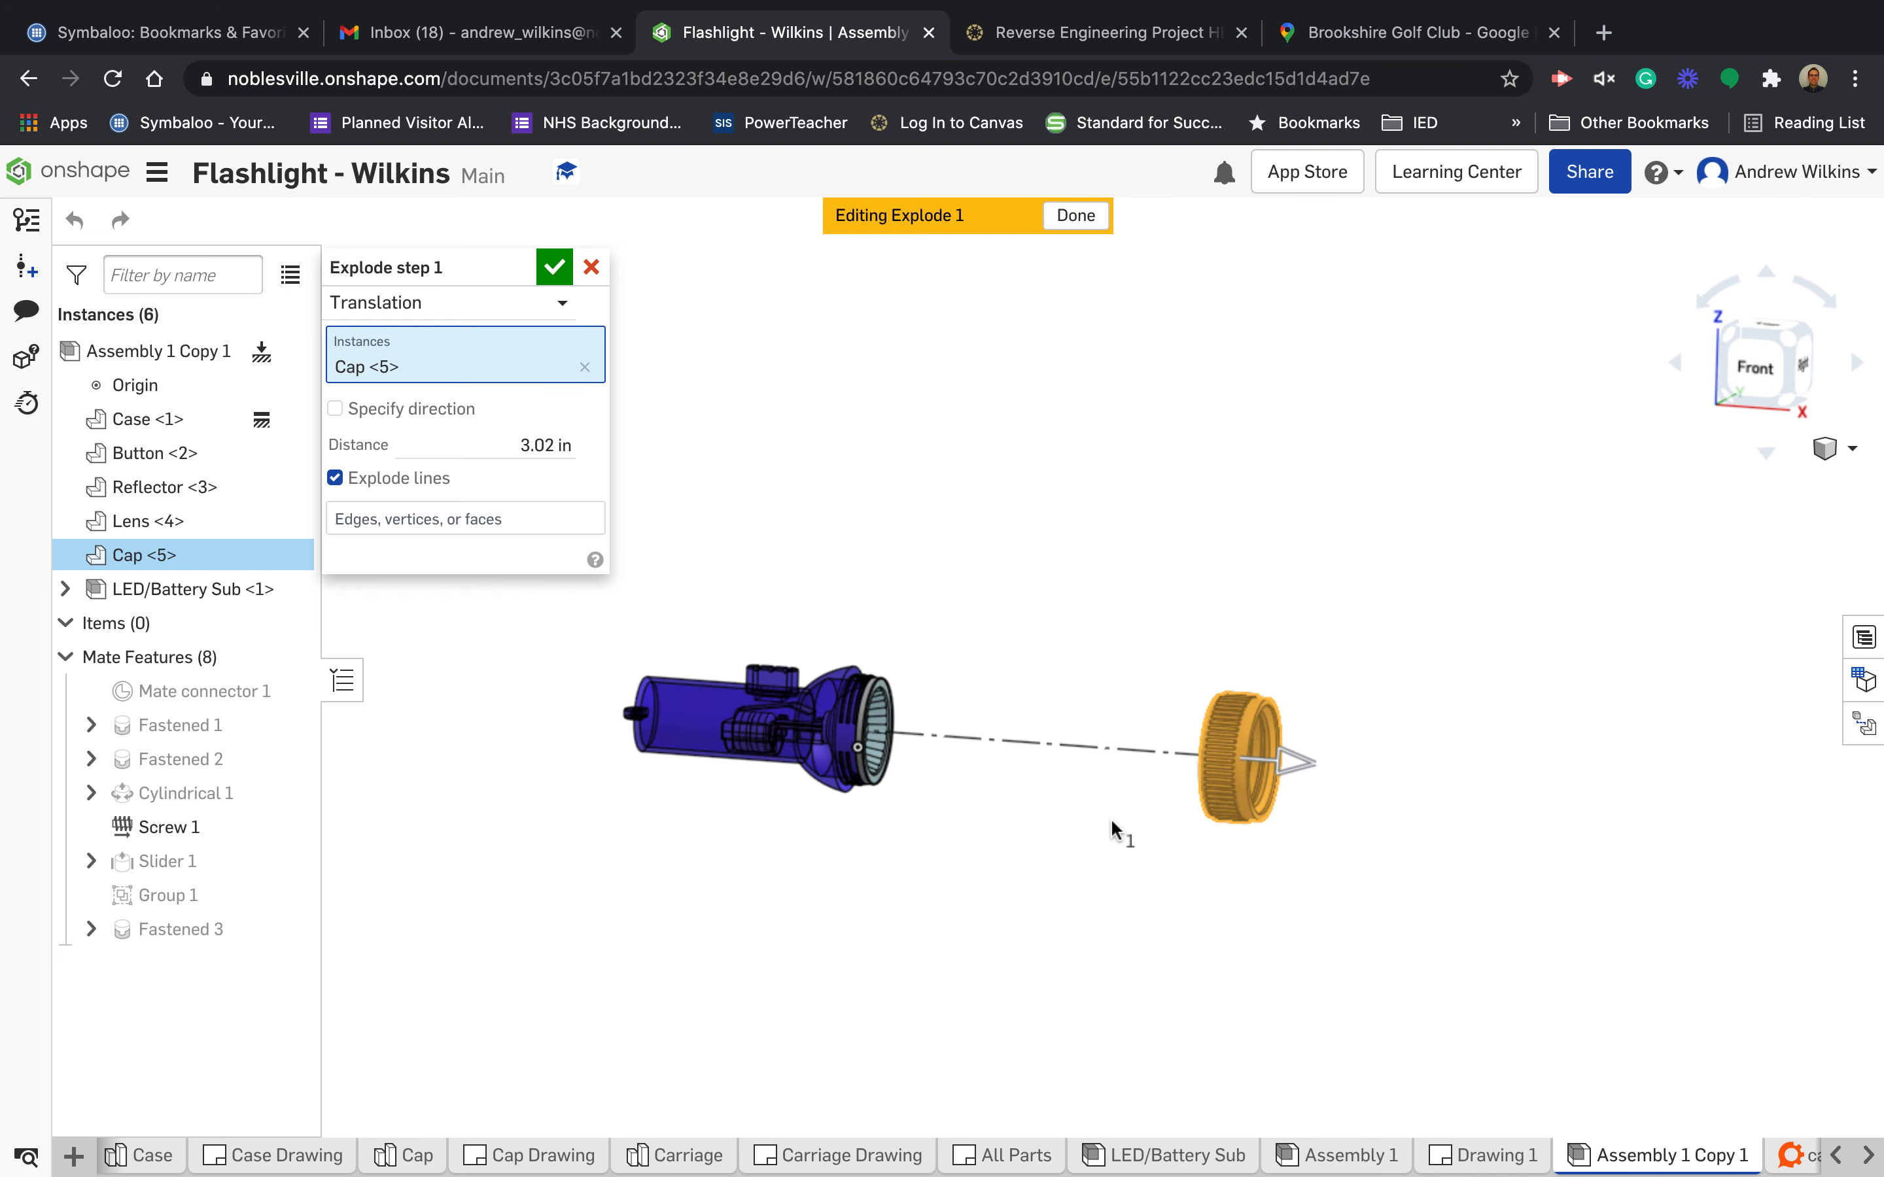
click(521, 446)
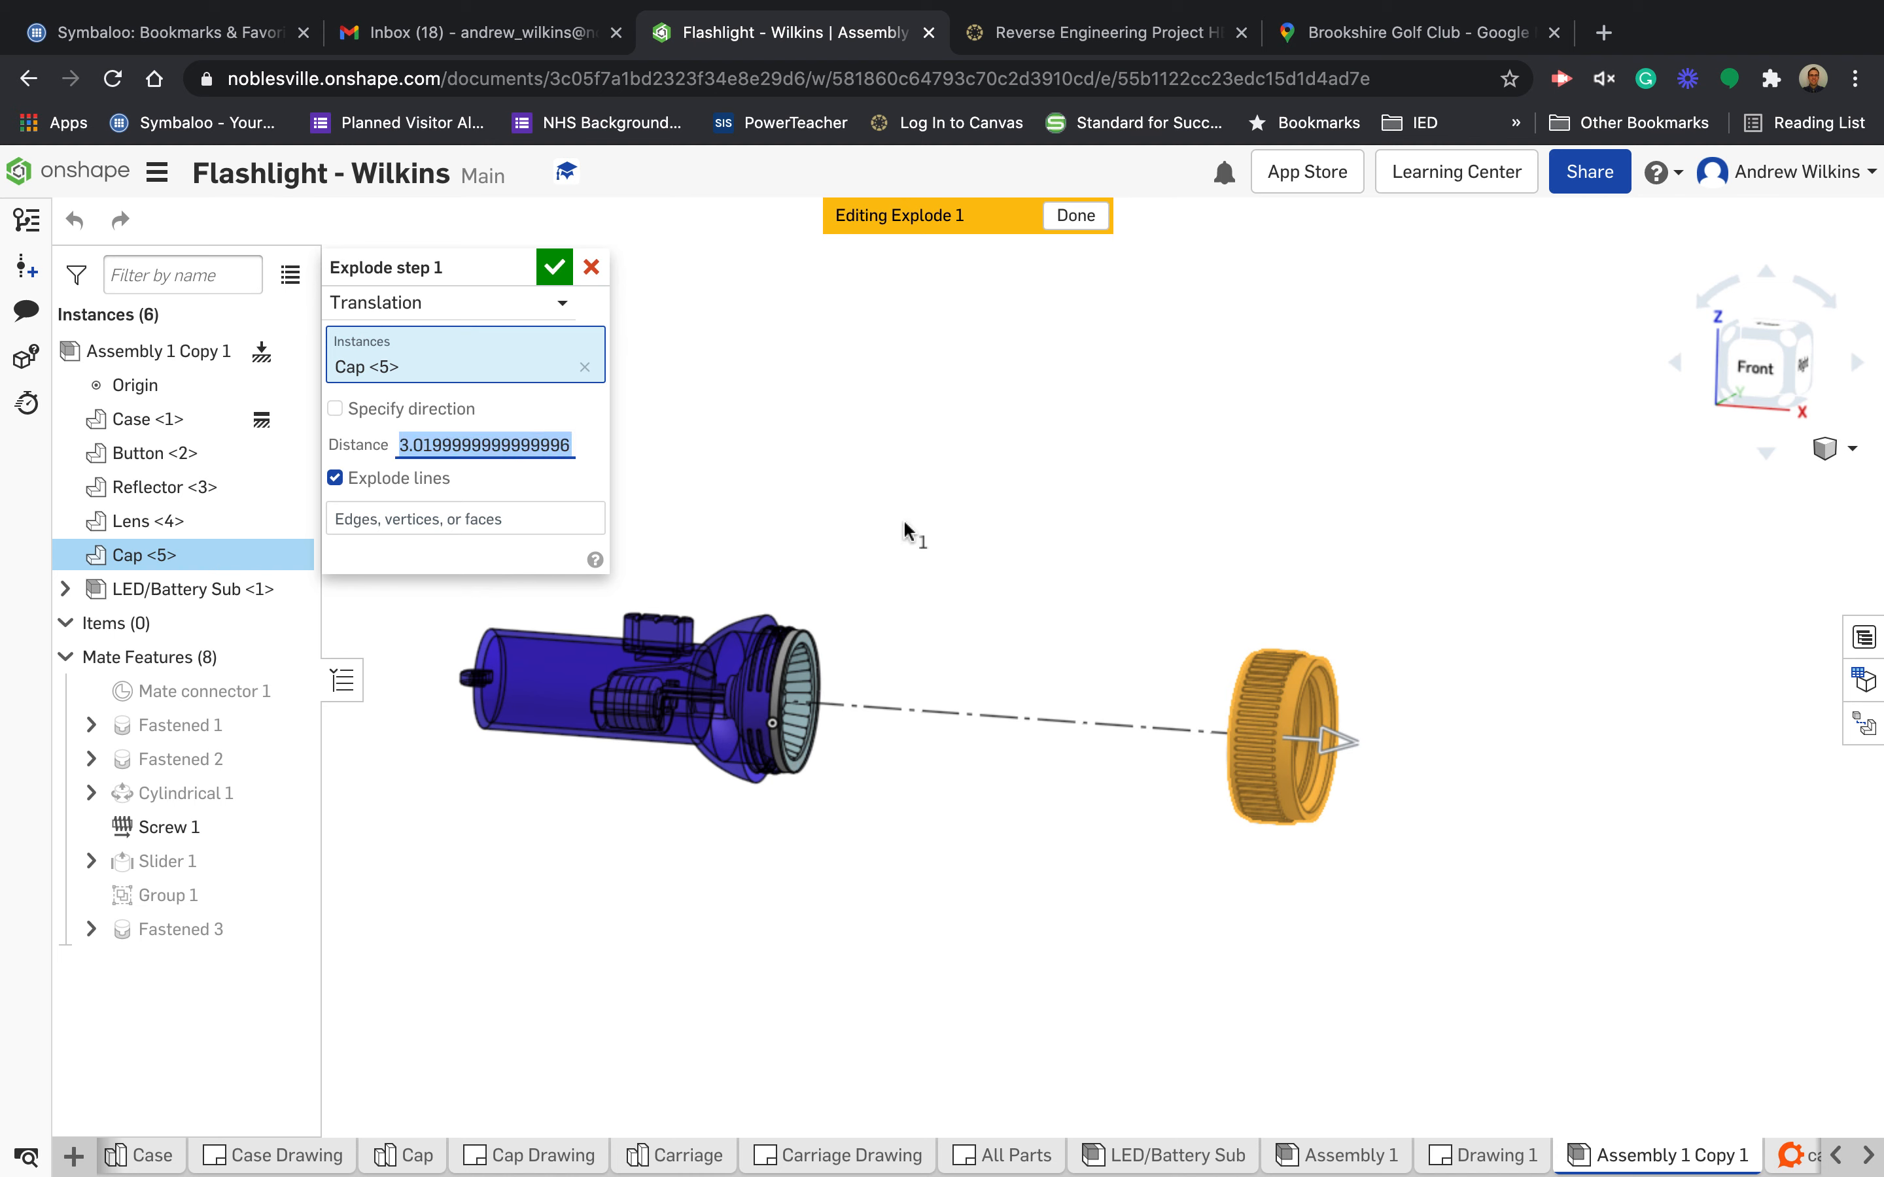
text(4)
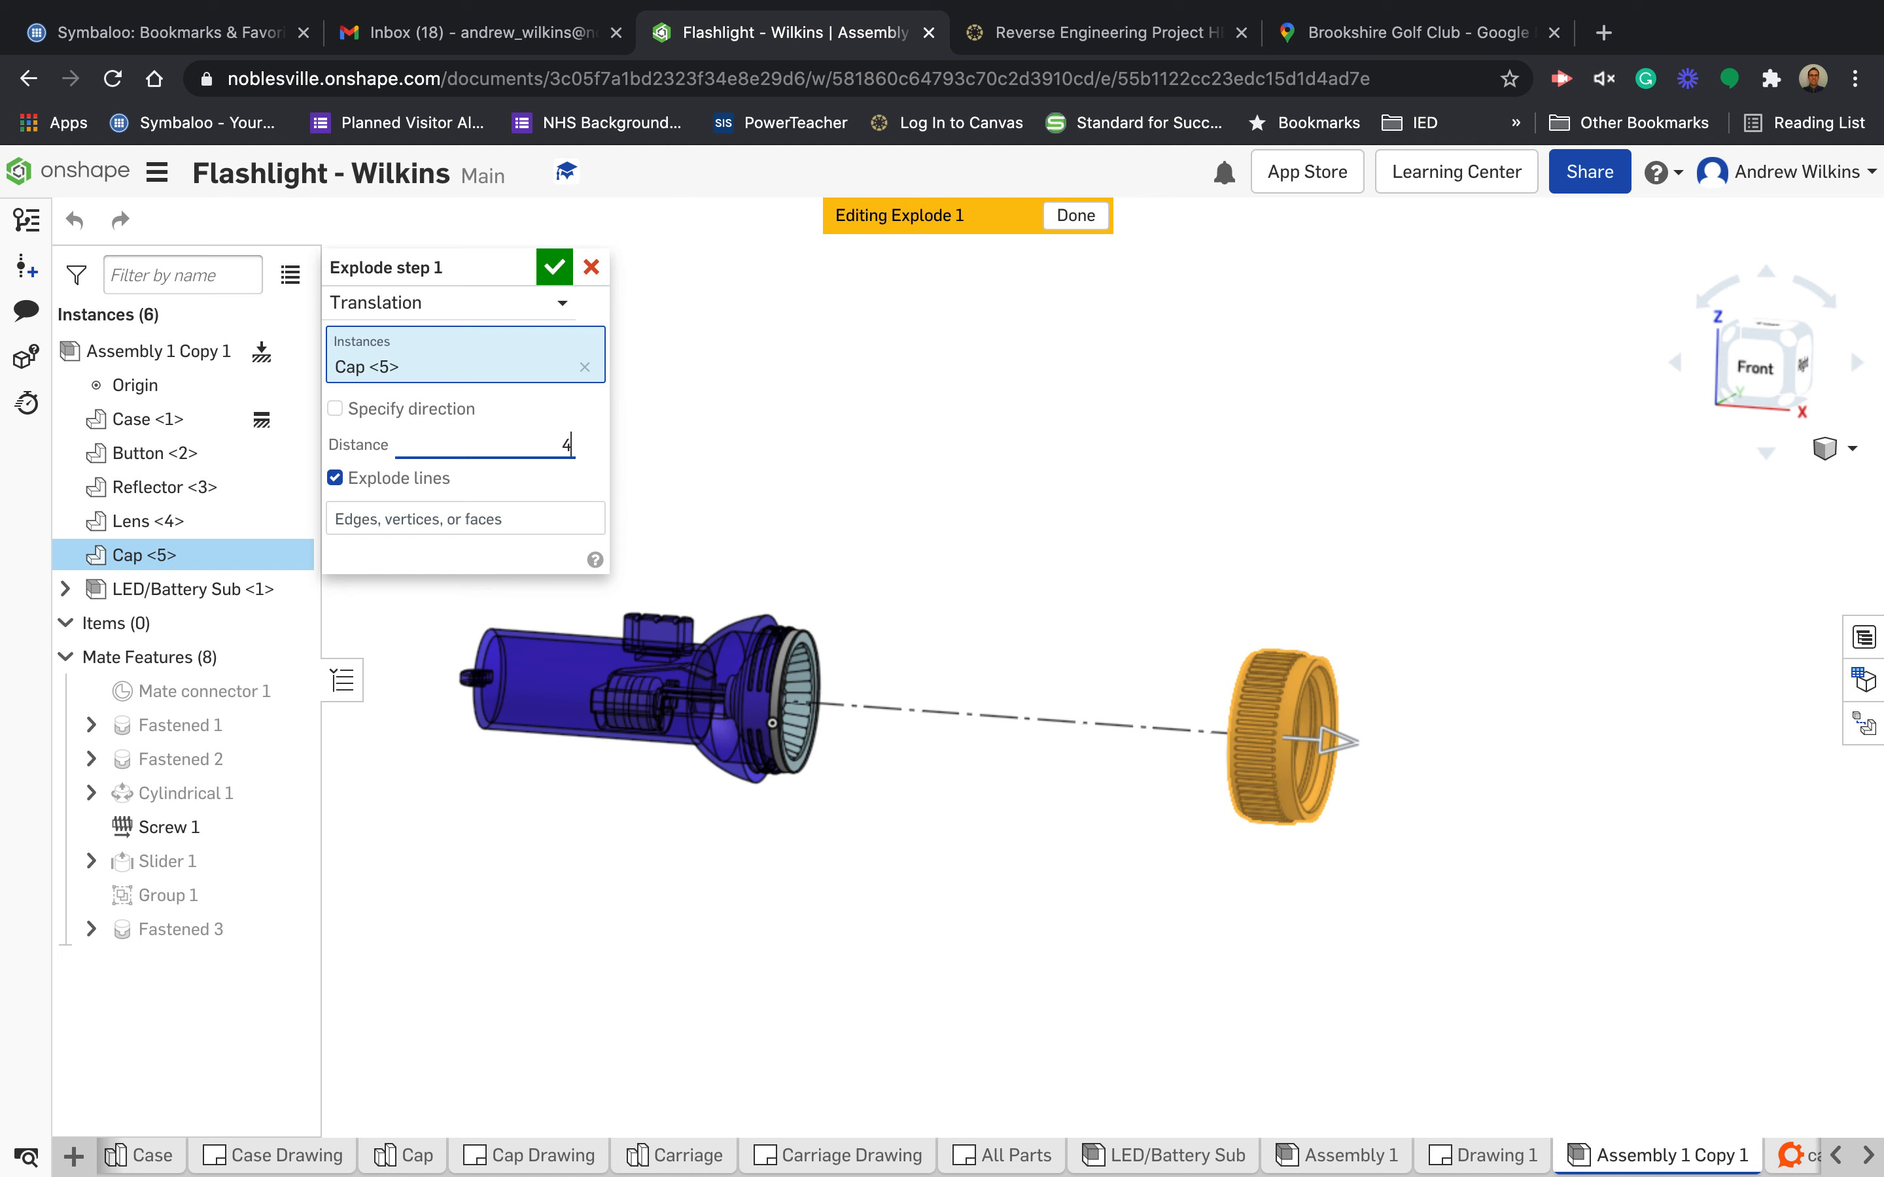
key(Return)
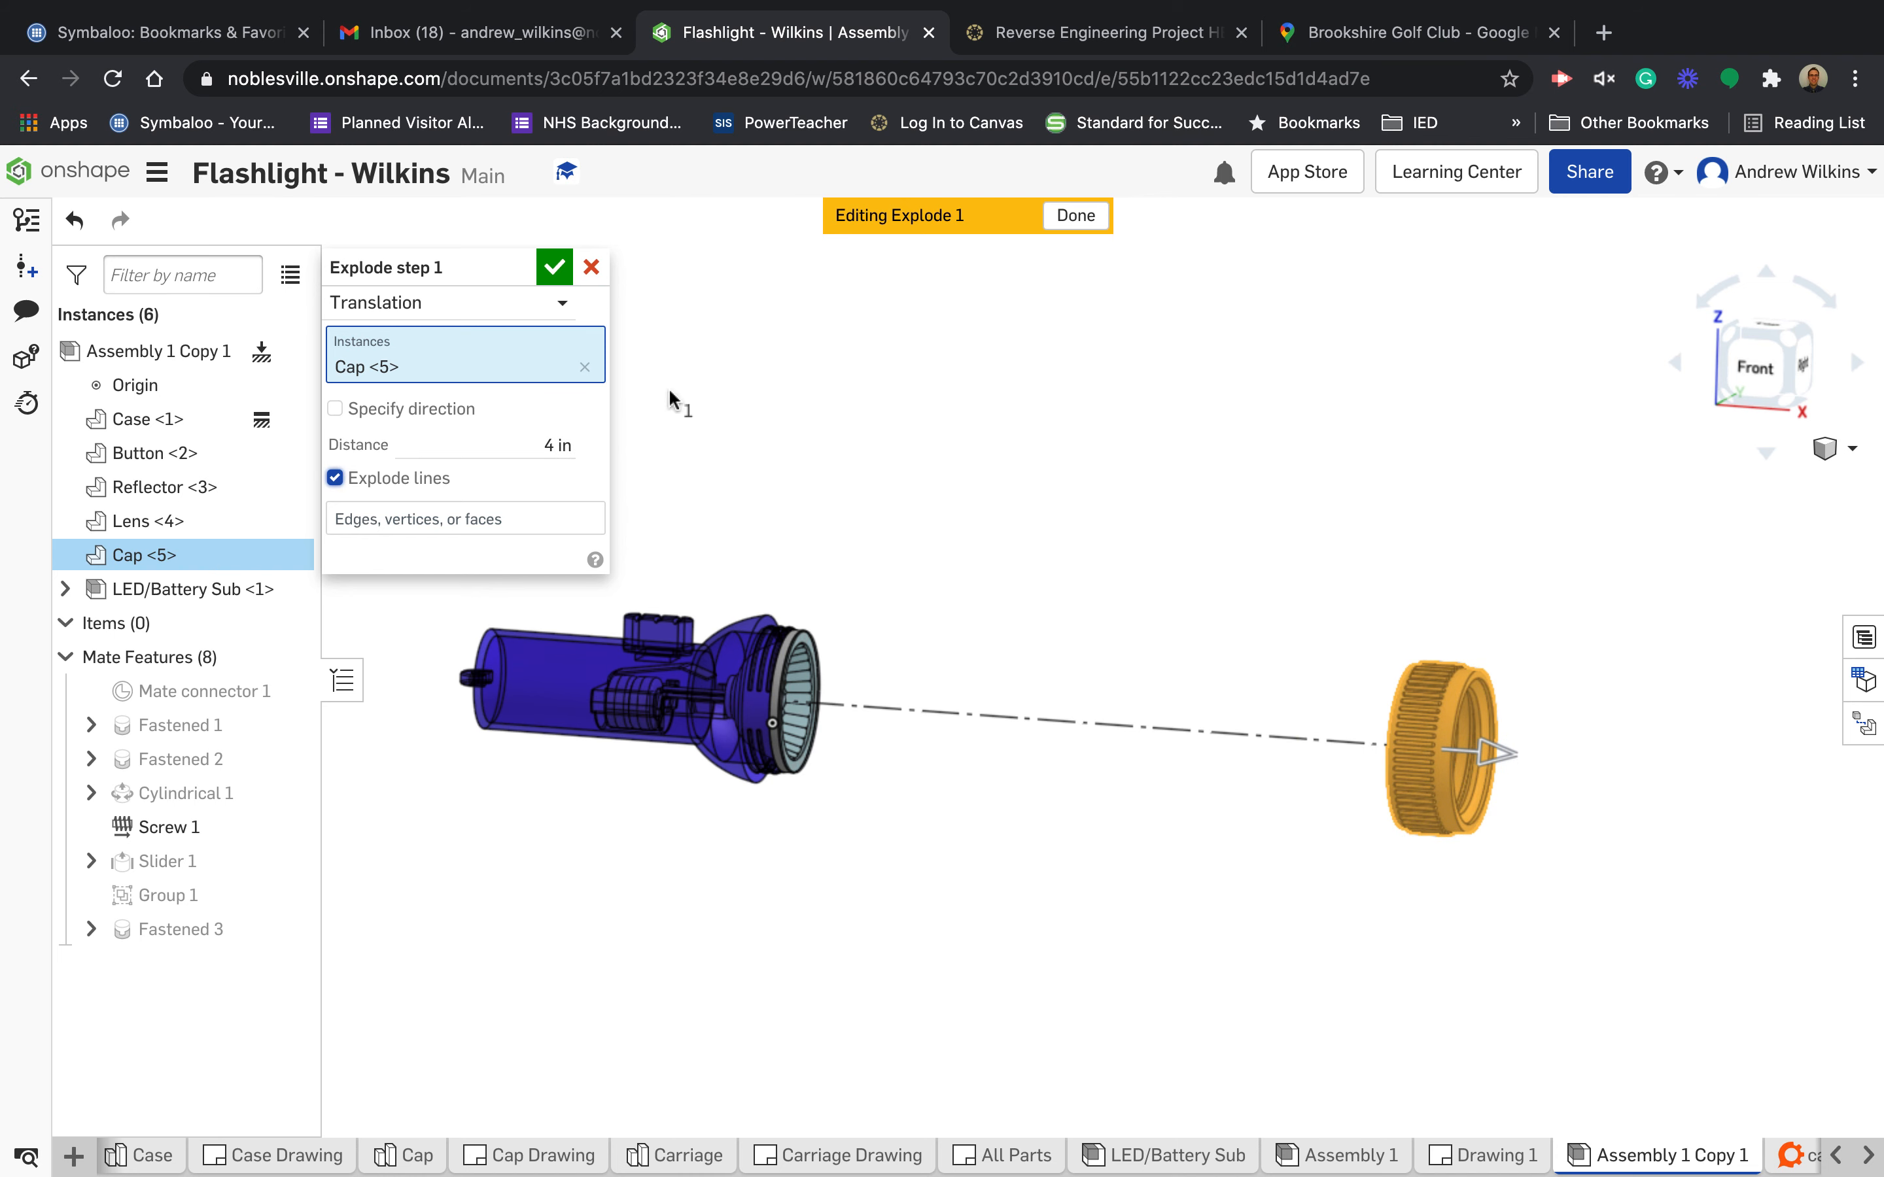
click(556, 269)
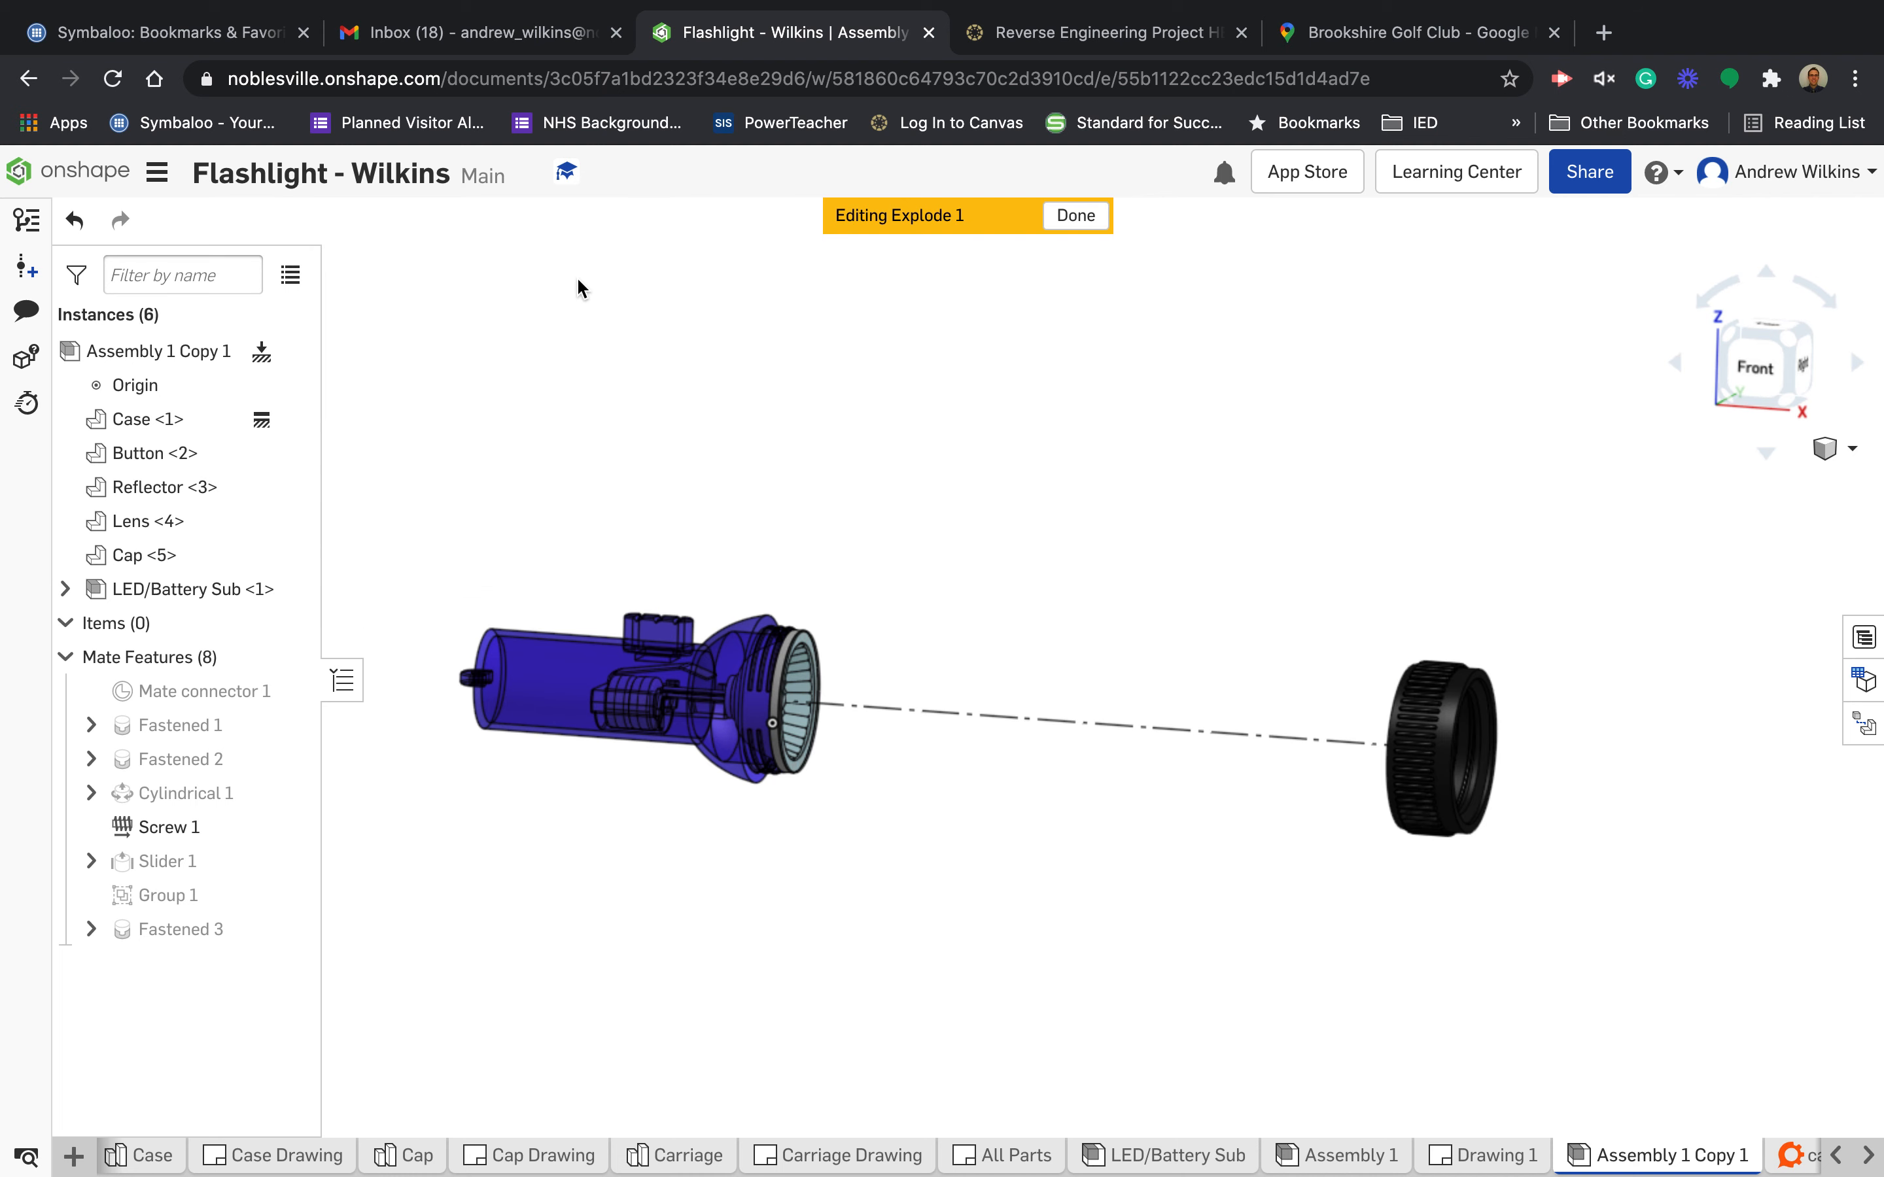
- Add an explode step that moves the cap vertically upward with a distance of -4 in
drag(1439, 854, 1471, 463)
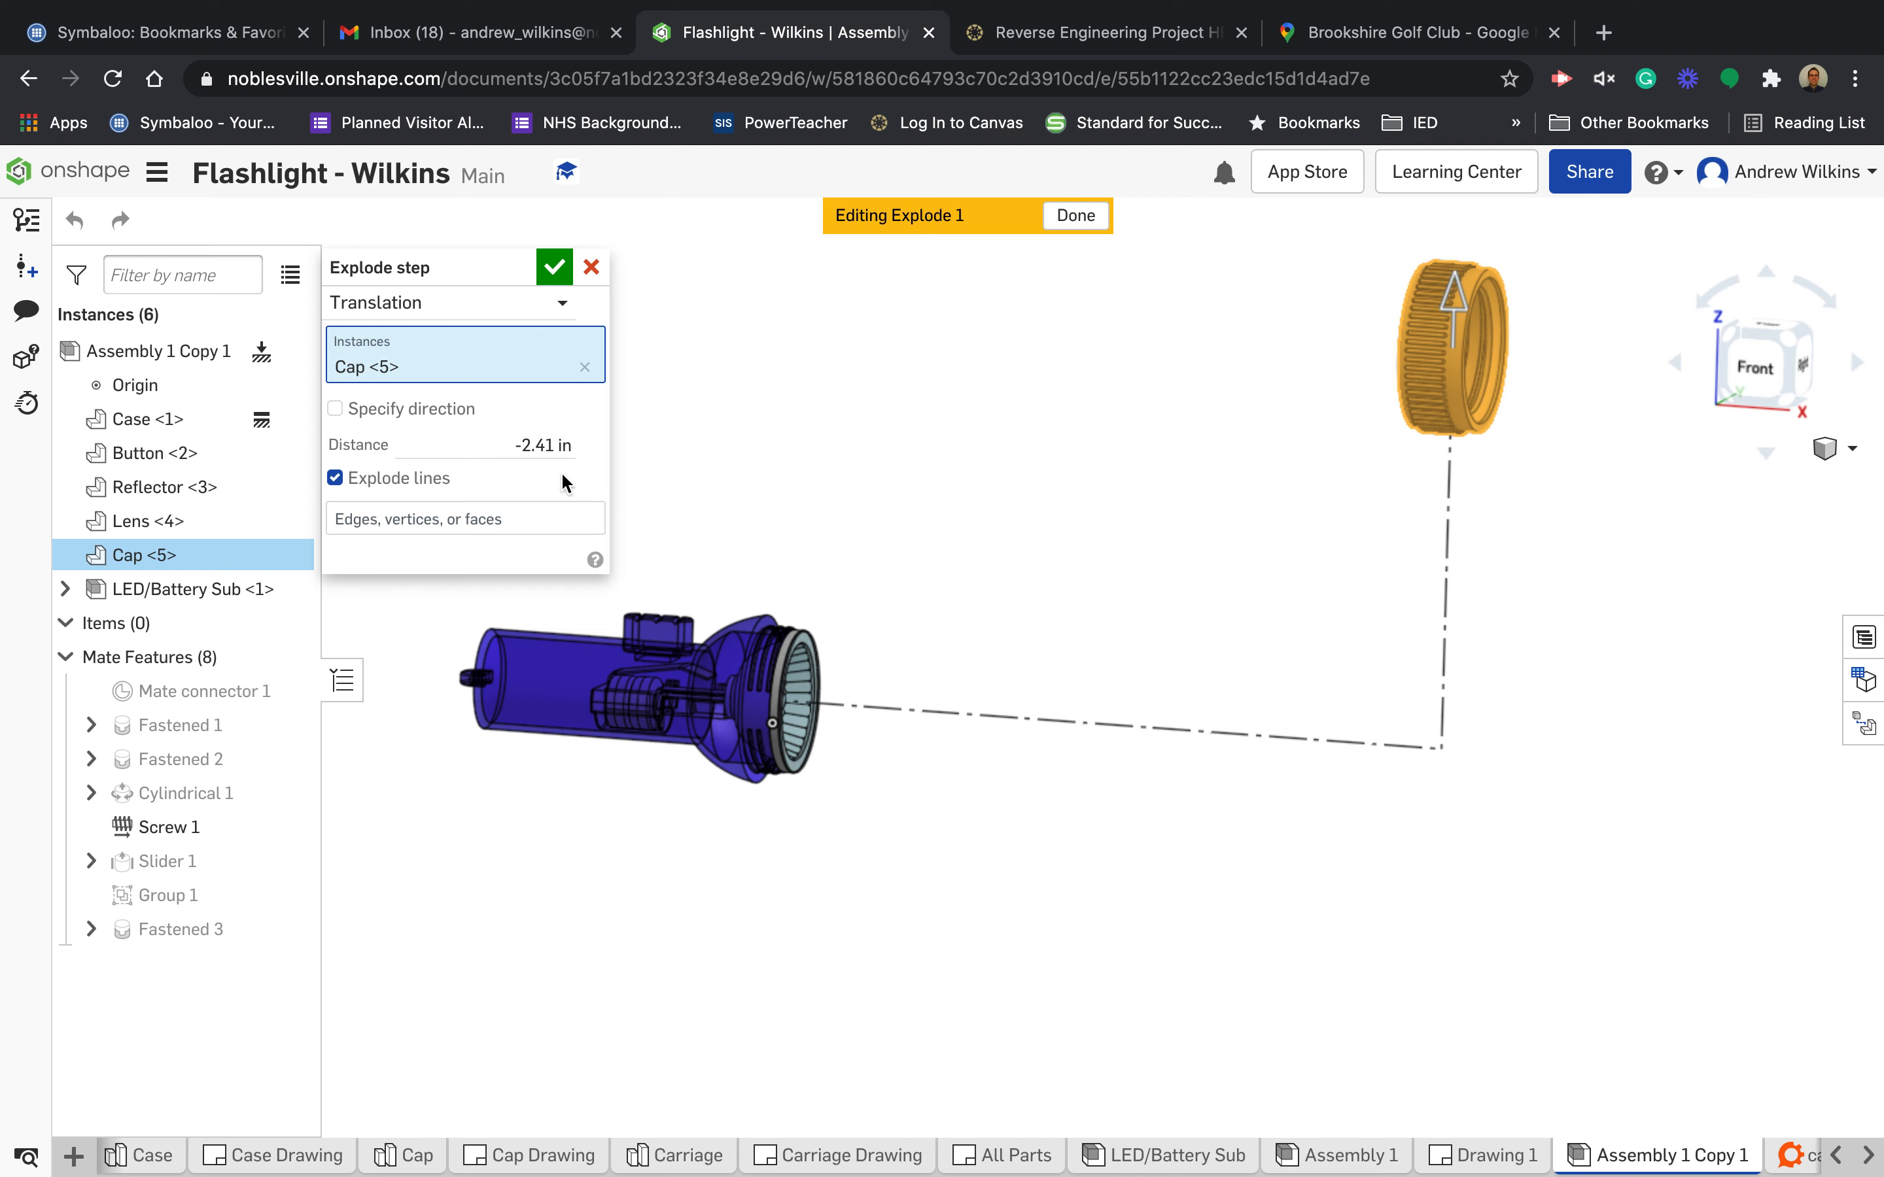
click(545, 442)
text(-4)
key(Return)
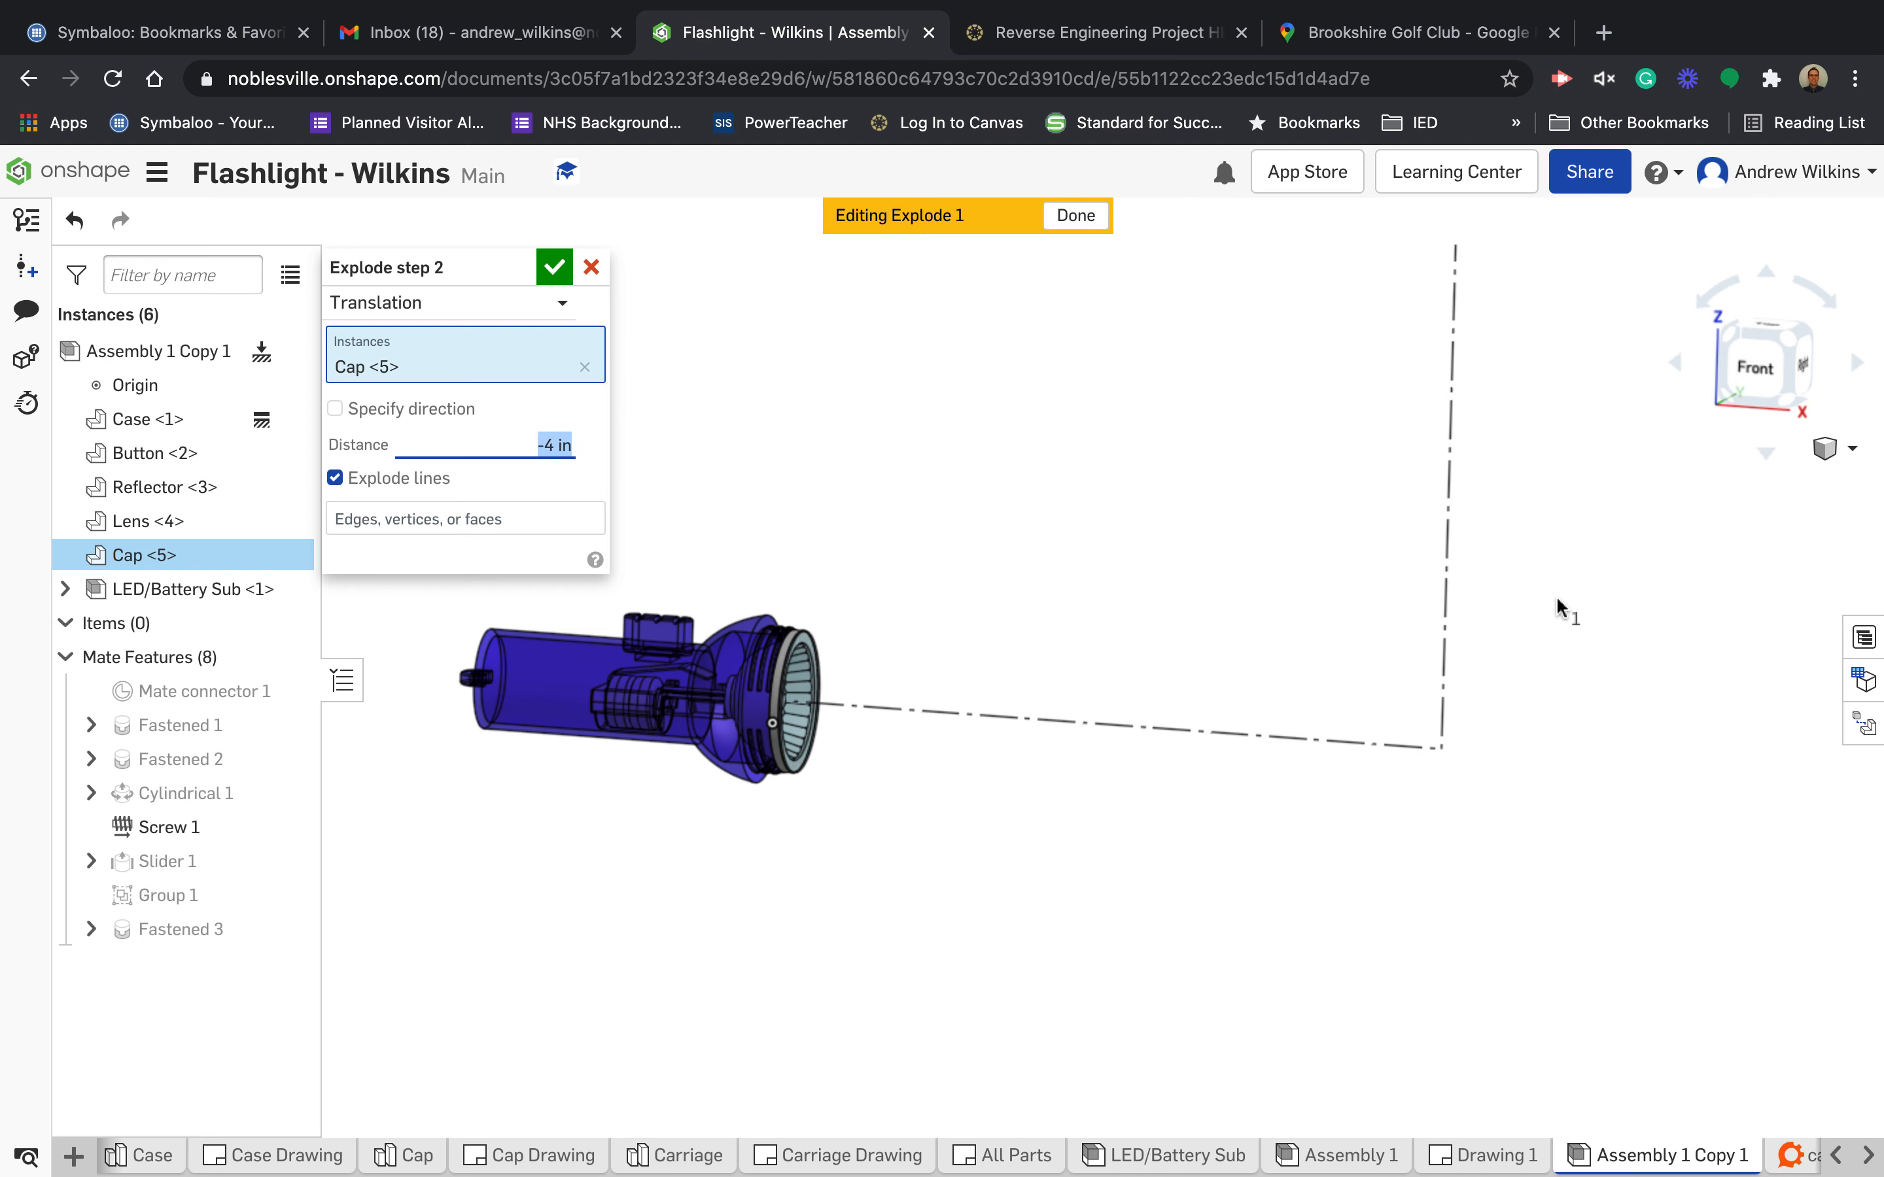
scroll(1560, 608, down, 3)
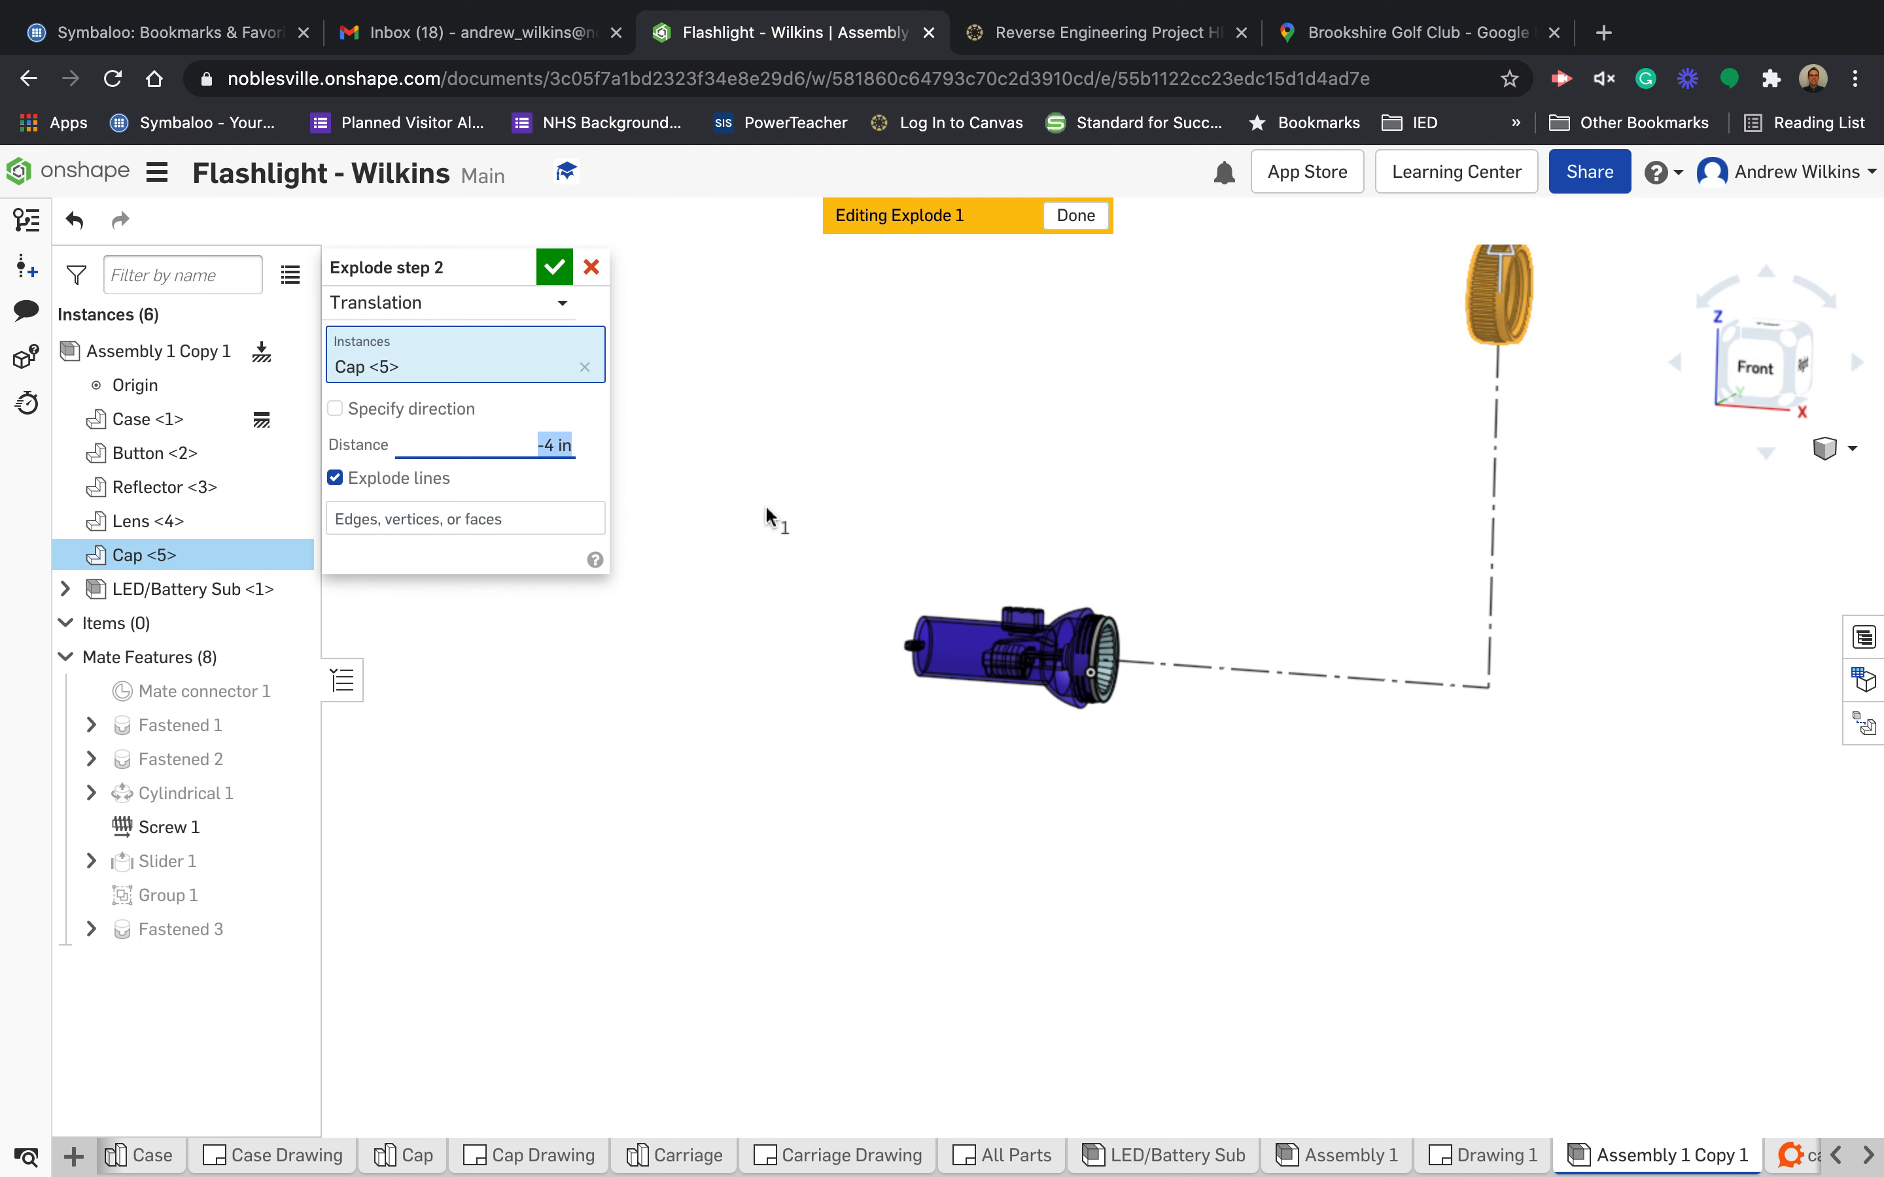
click(554, 269)
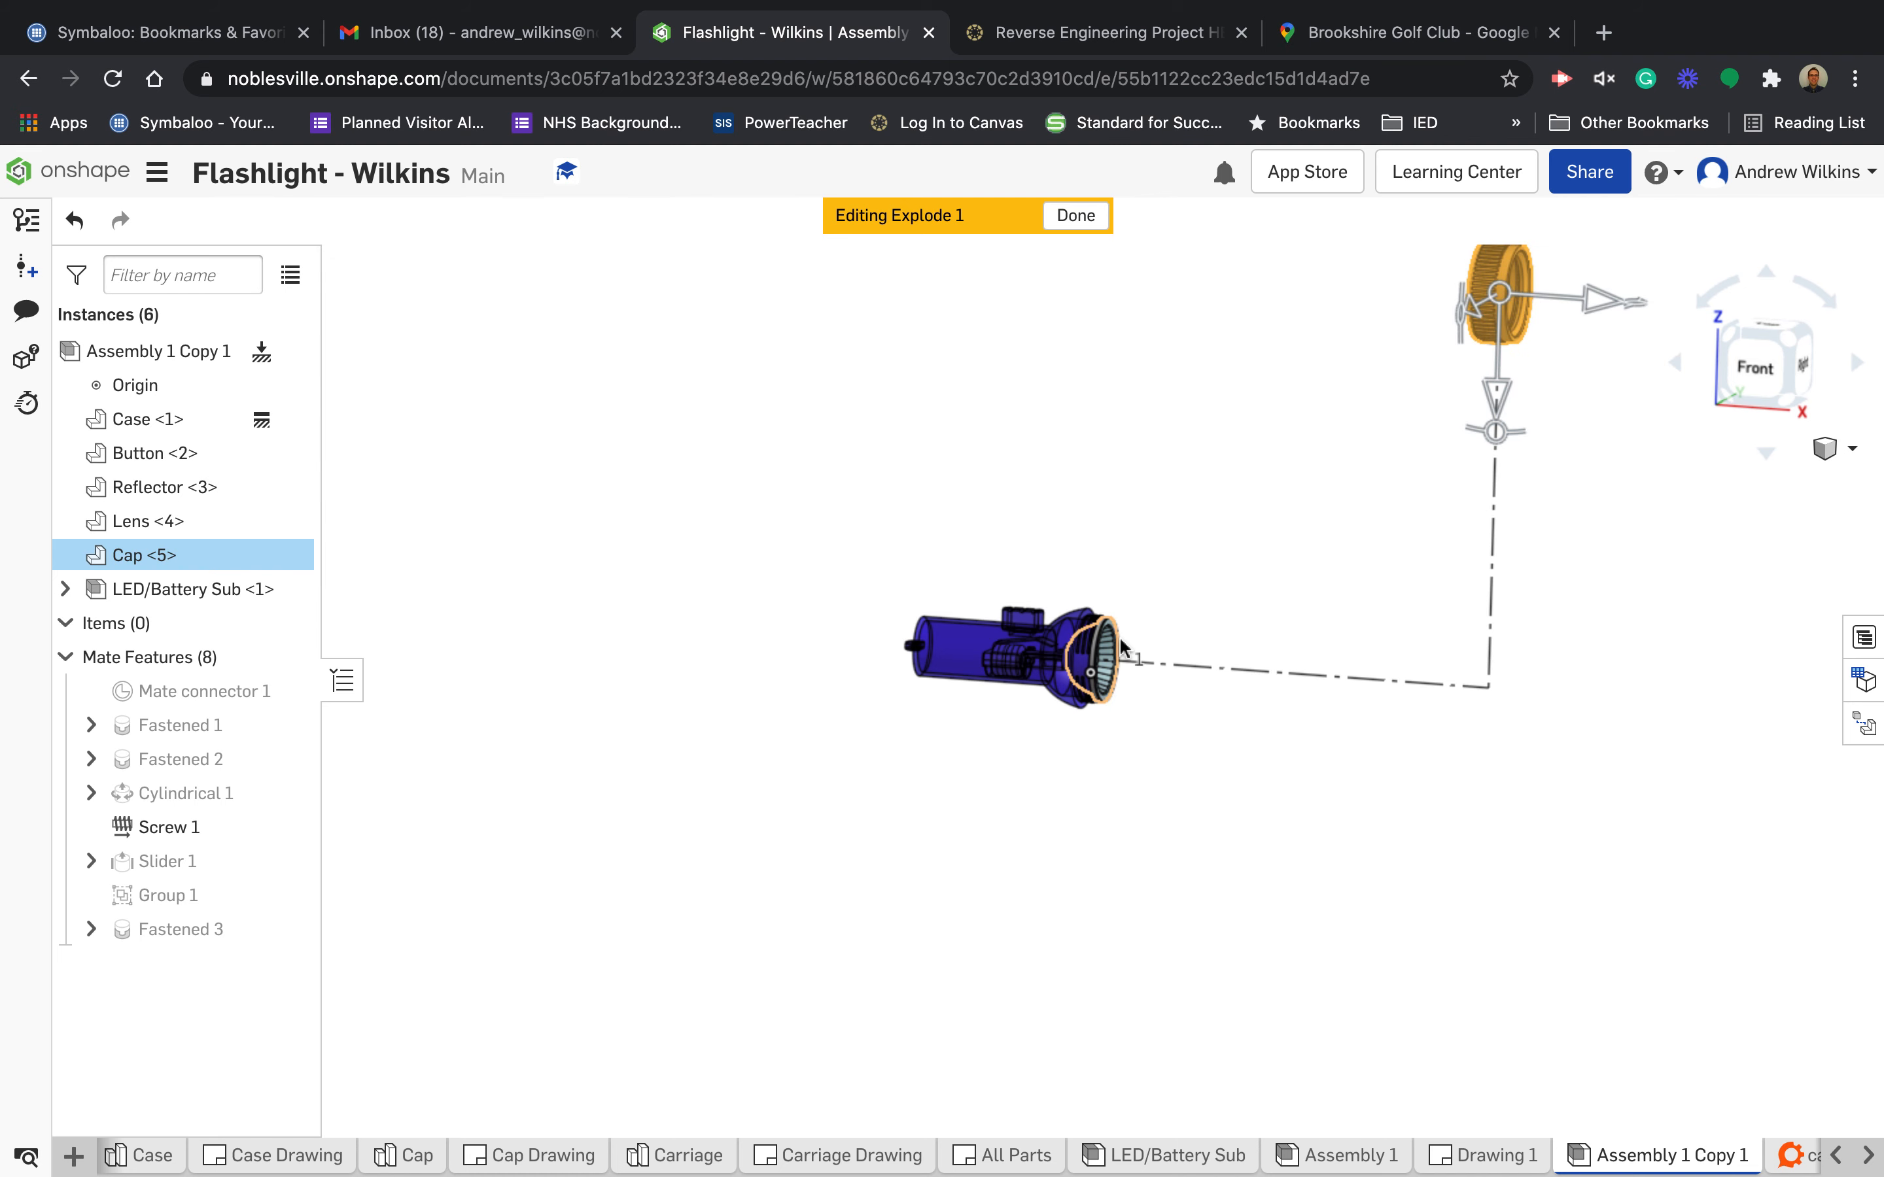
- Explode the lens out from the front of the case along the flashlight axis with a distance of -4 in
scroll(1122, 639, up, 5)
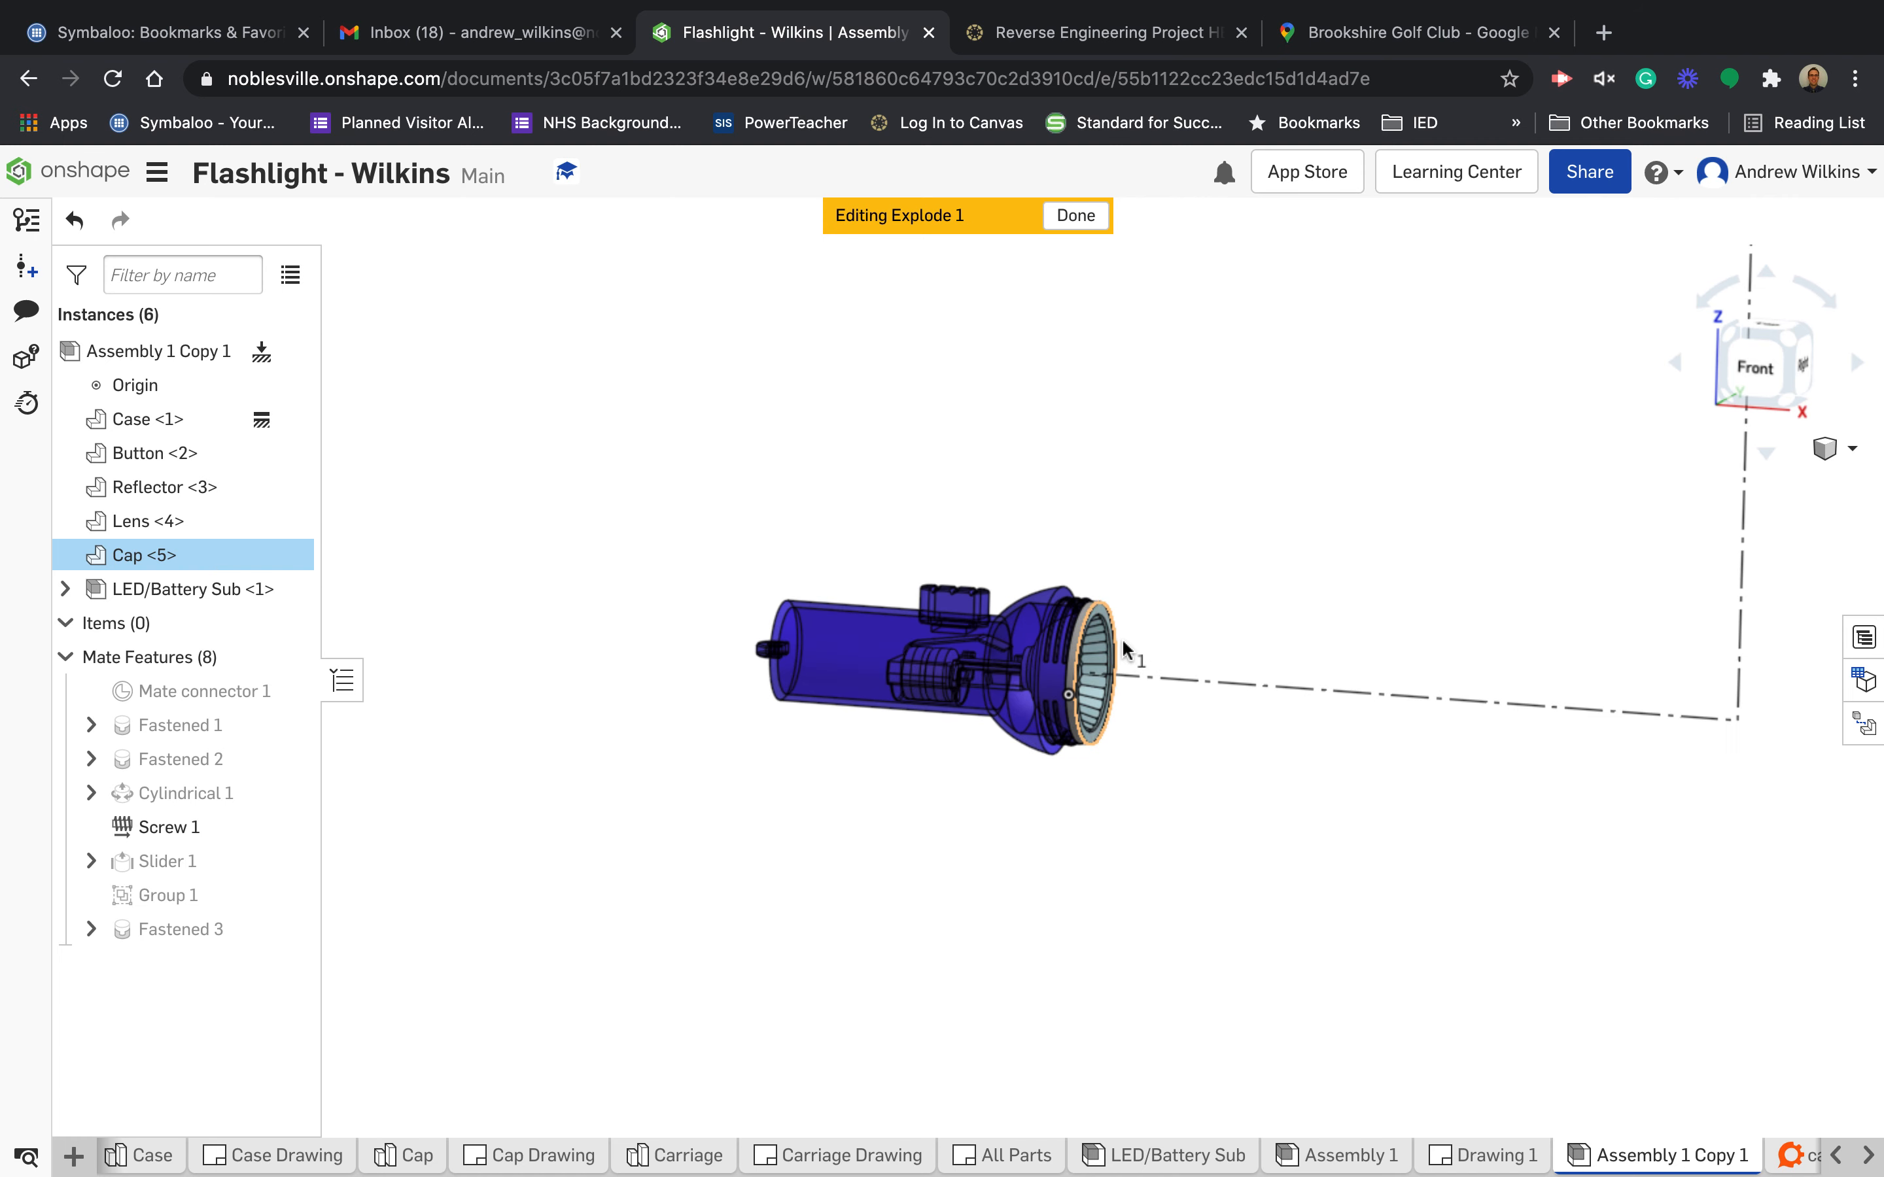
click(1102, 604)
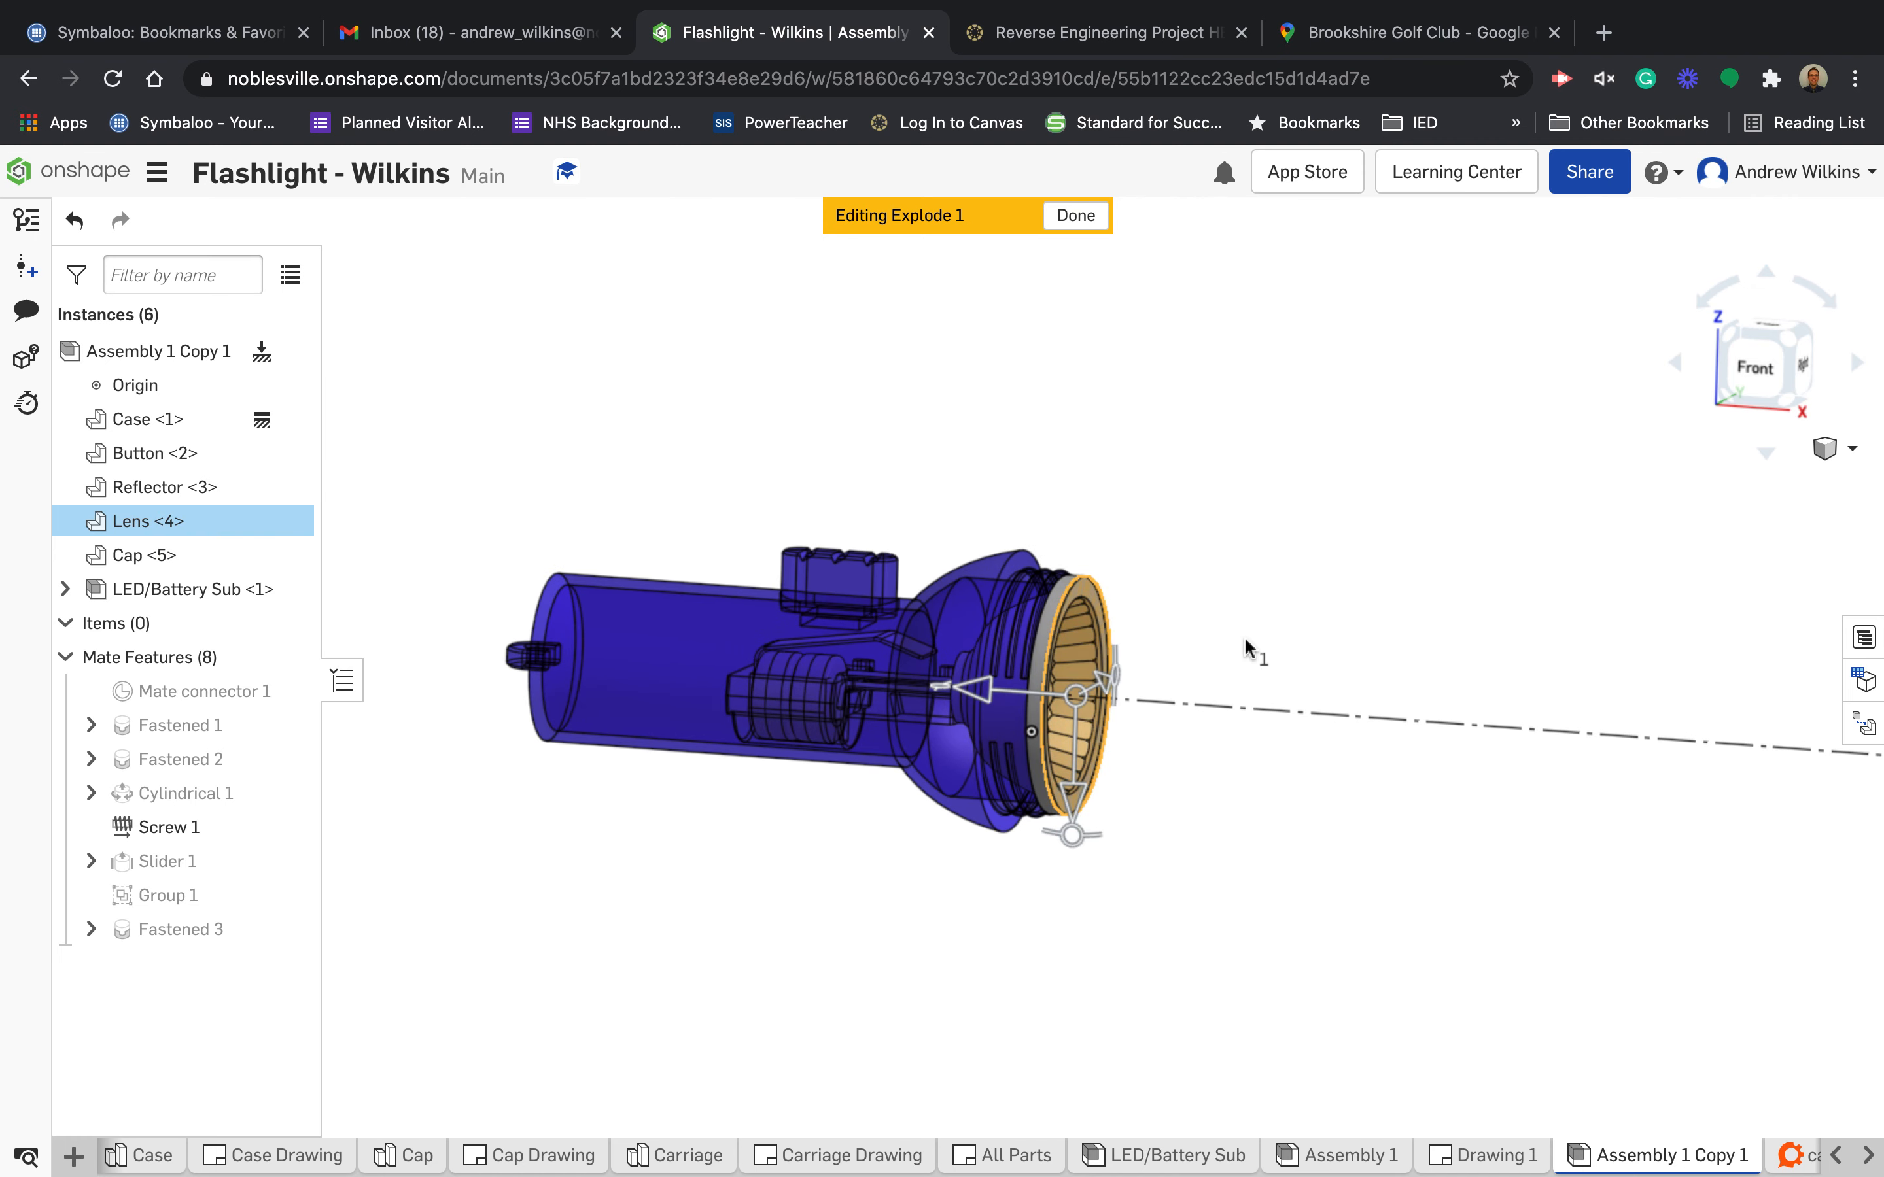
scroll(1176, 676, down, 3)
drag(1043, 690, 1605, 723)
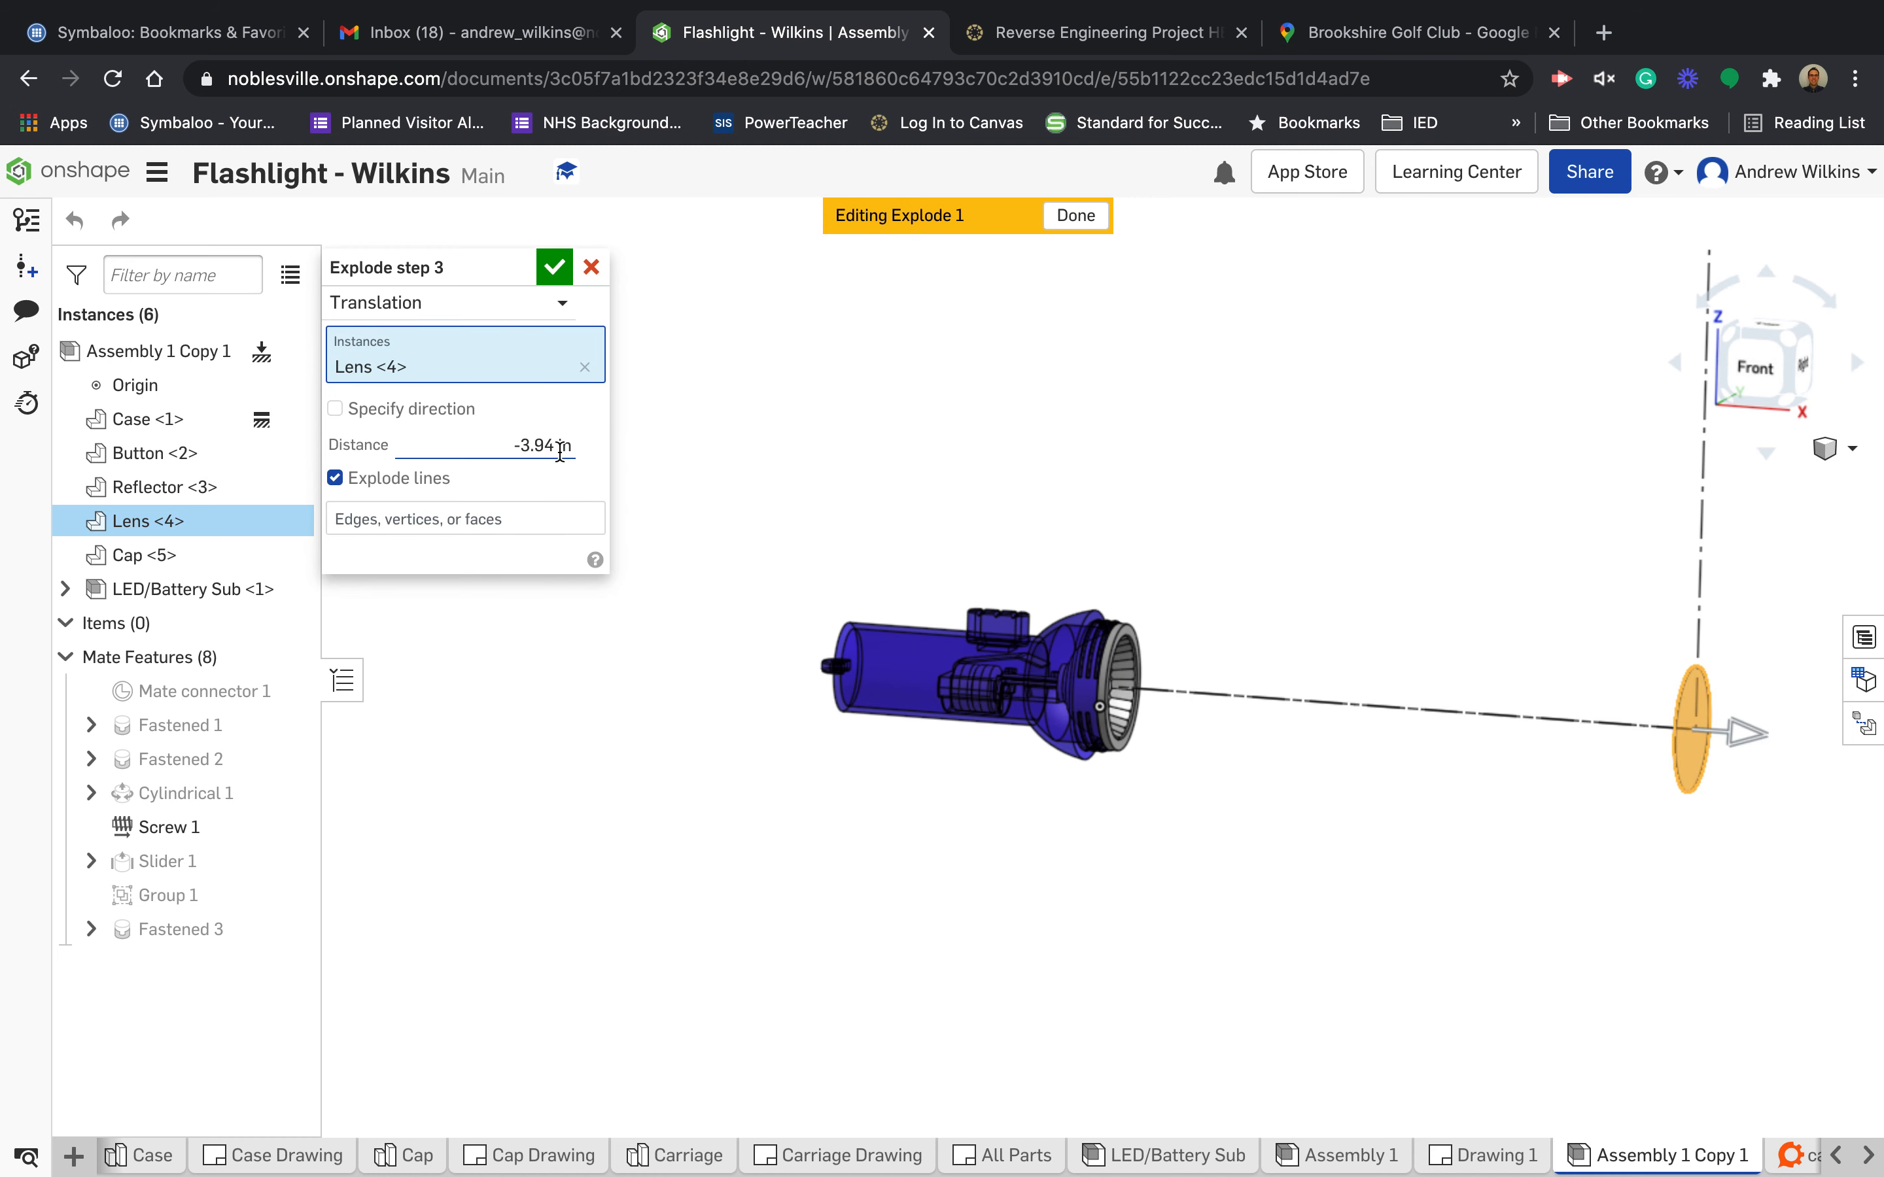
drag(564, 450, 539, 452)
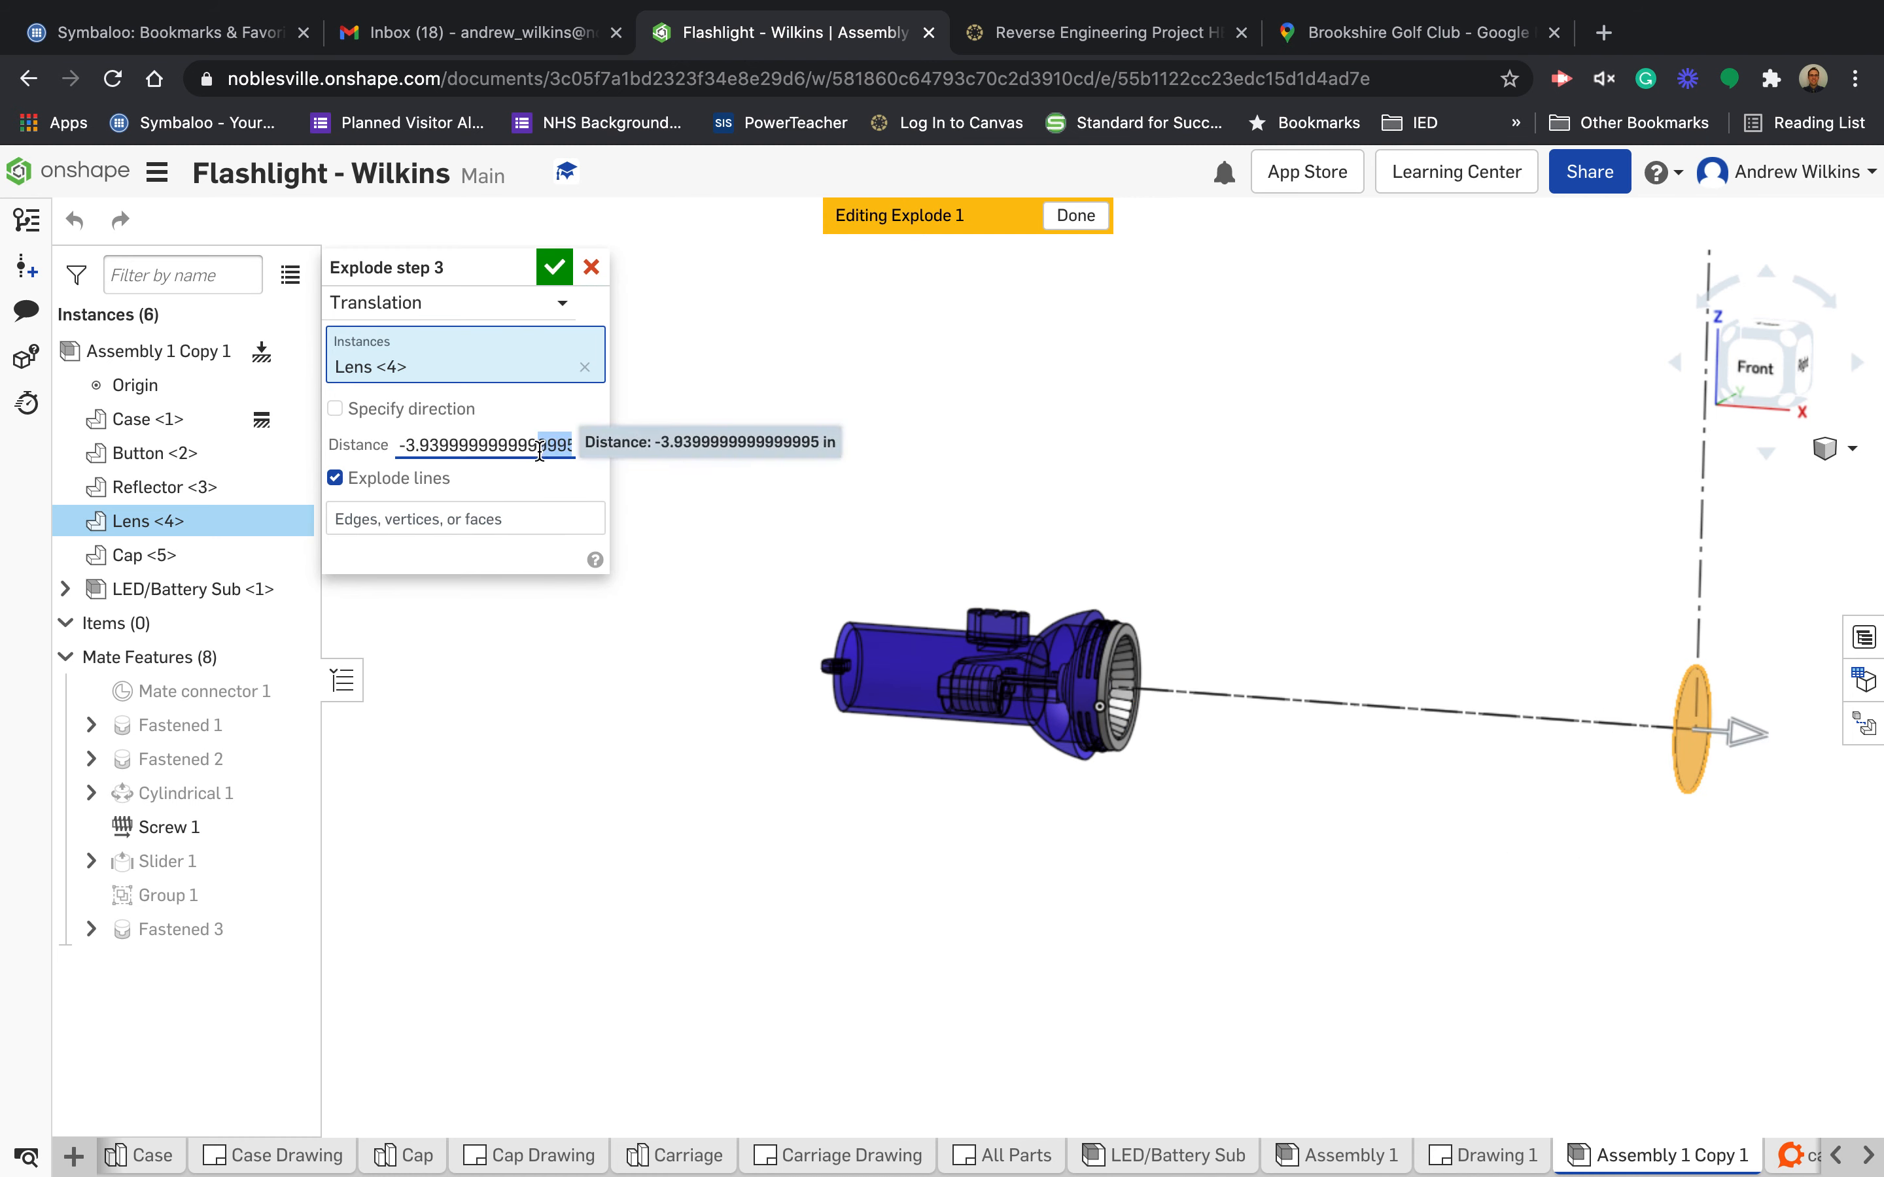
triple_click(539, 451)
text(-4)
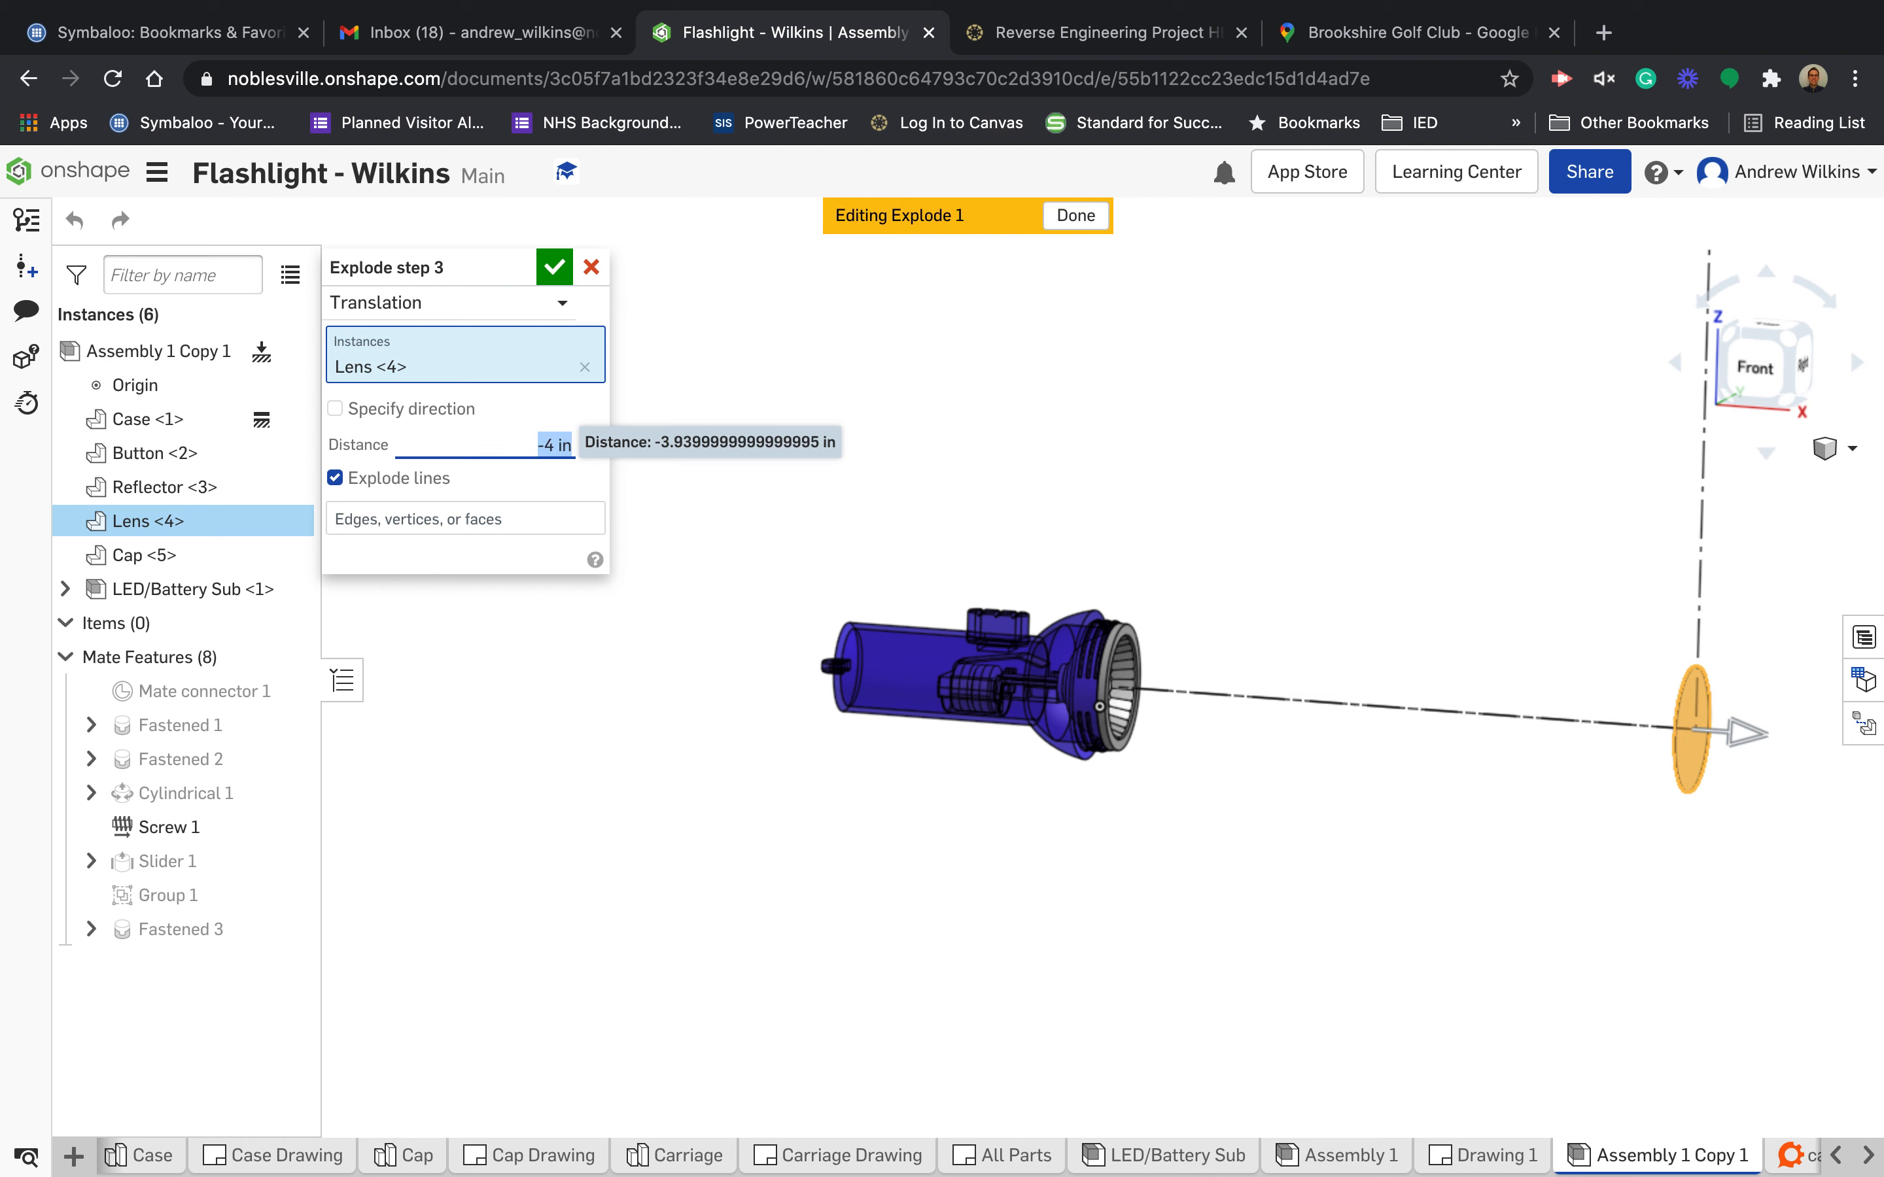
key(Return)
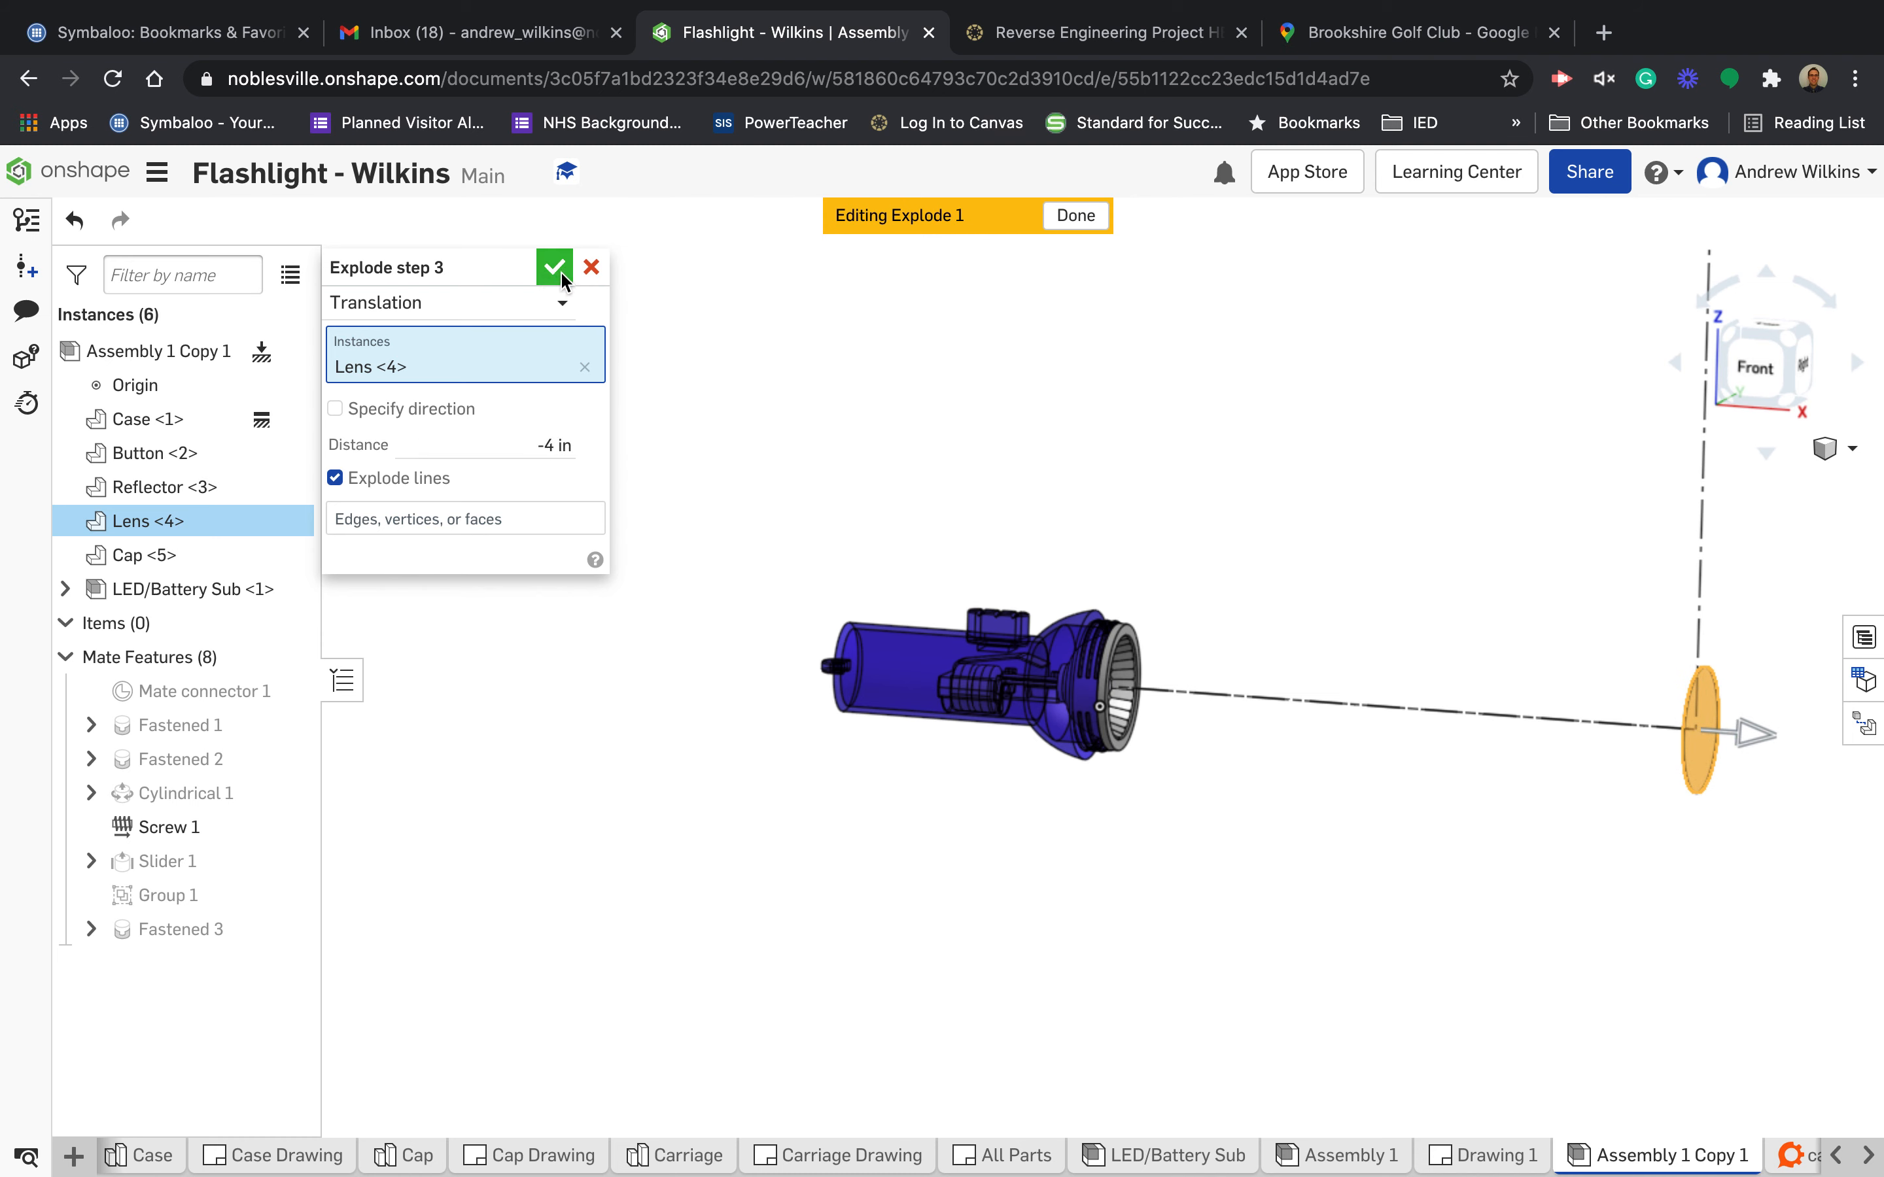
click(553, 267)
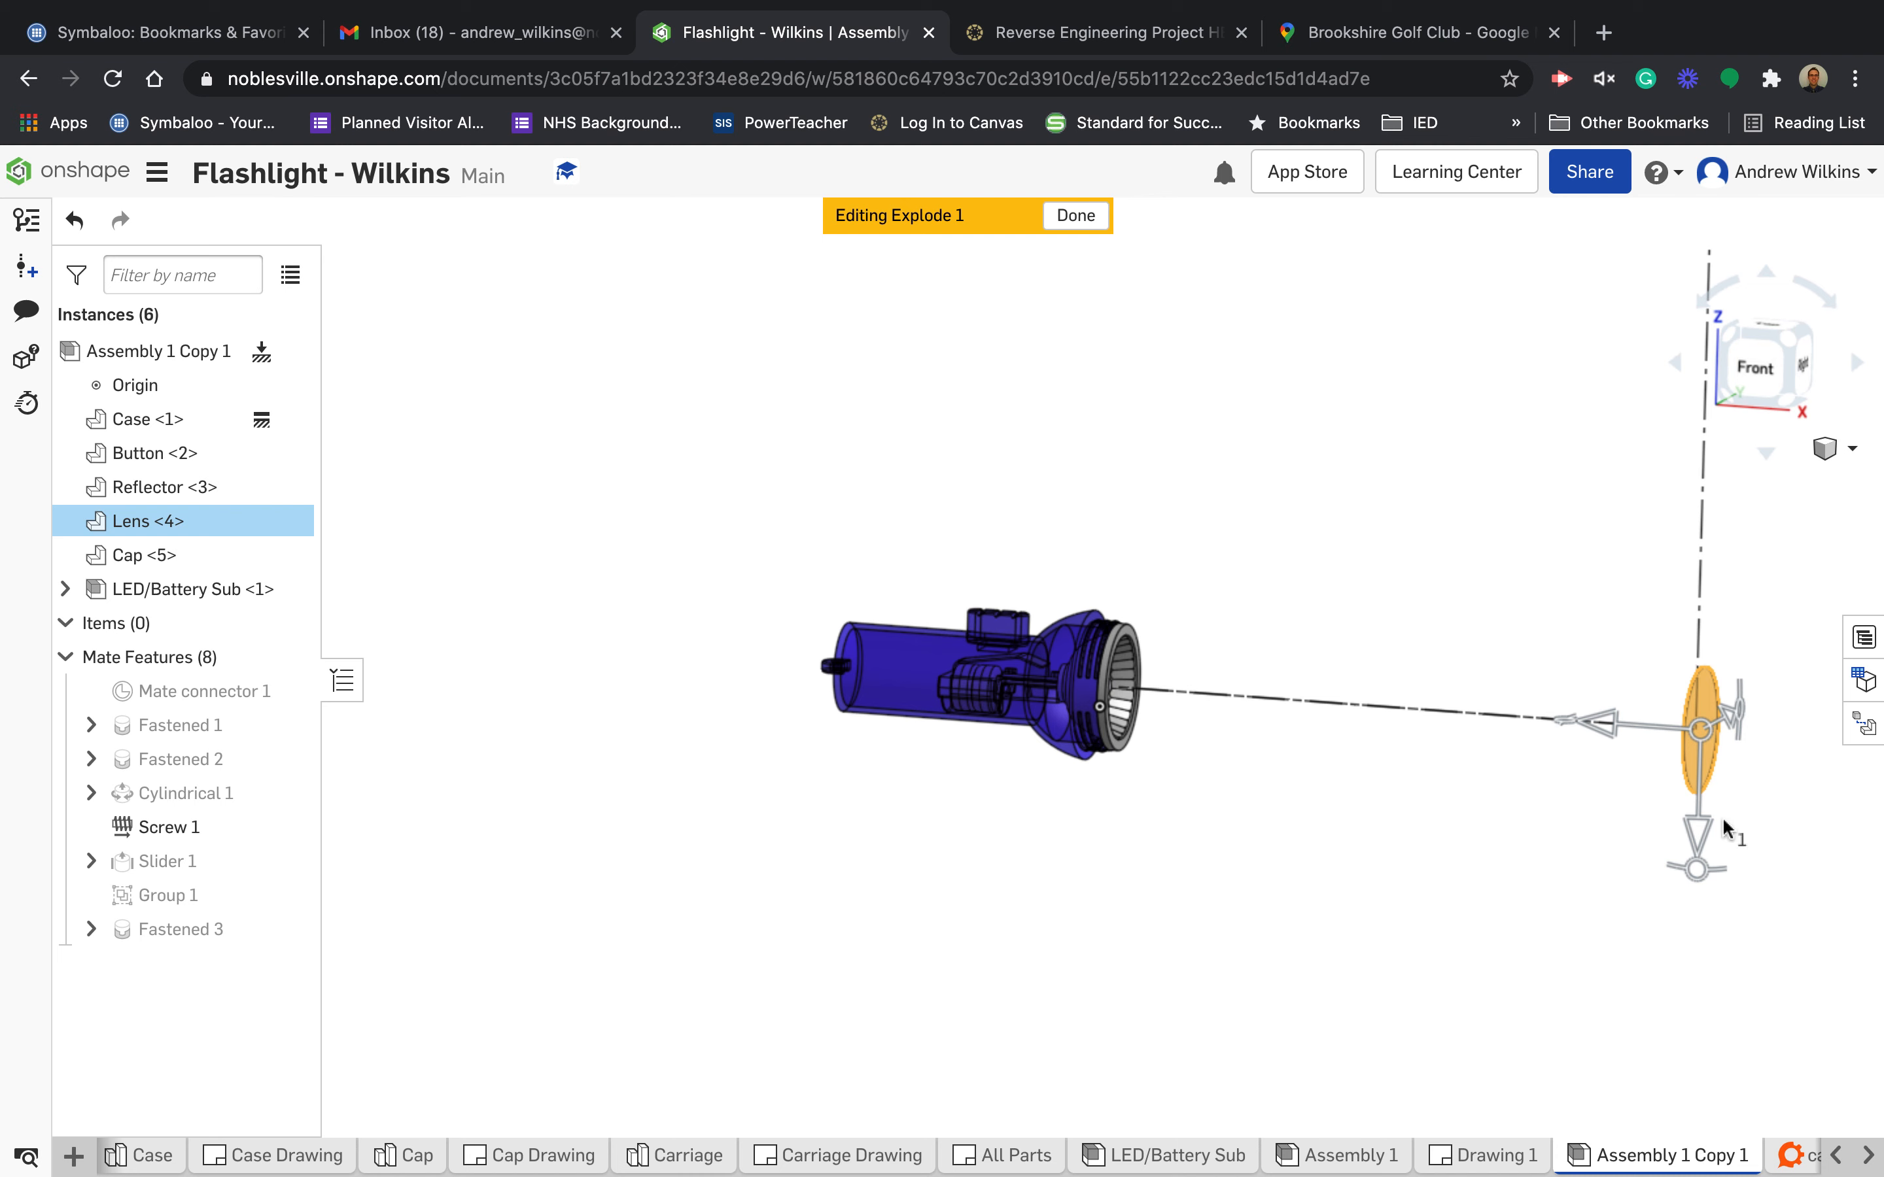
- Add an explode step that moves the lens vertically upward with a distance of -3 in
drag(1699, 833, 1736, 580)
drag(537, 445, 574, 443)
click(569, 446)
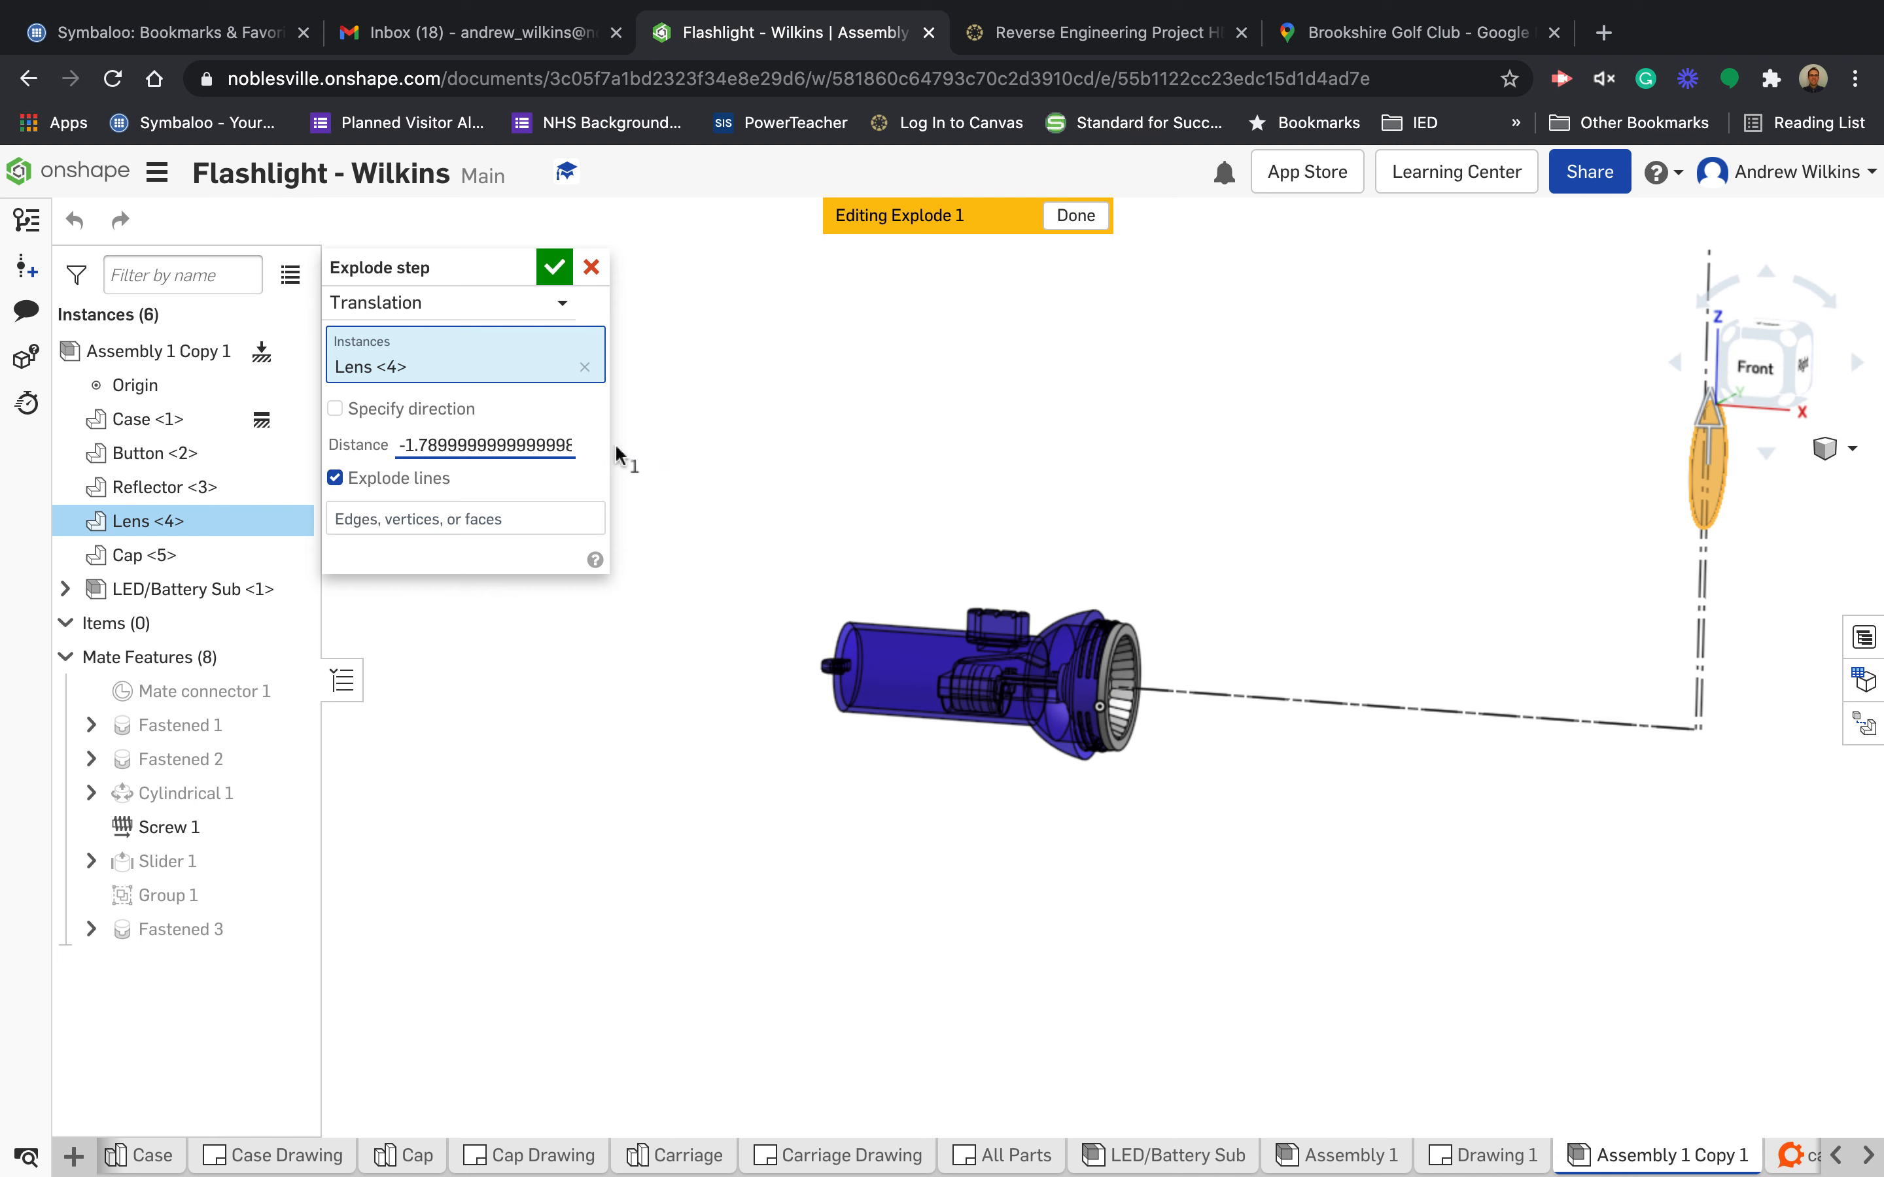
triple_click(567, 437)
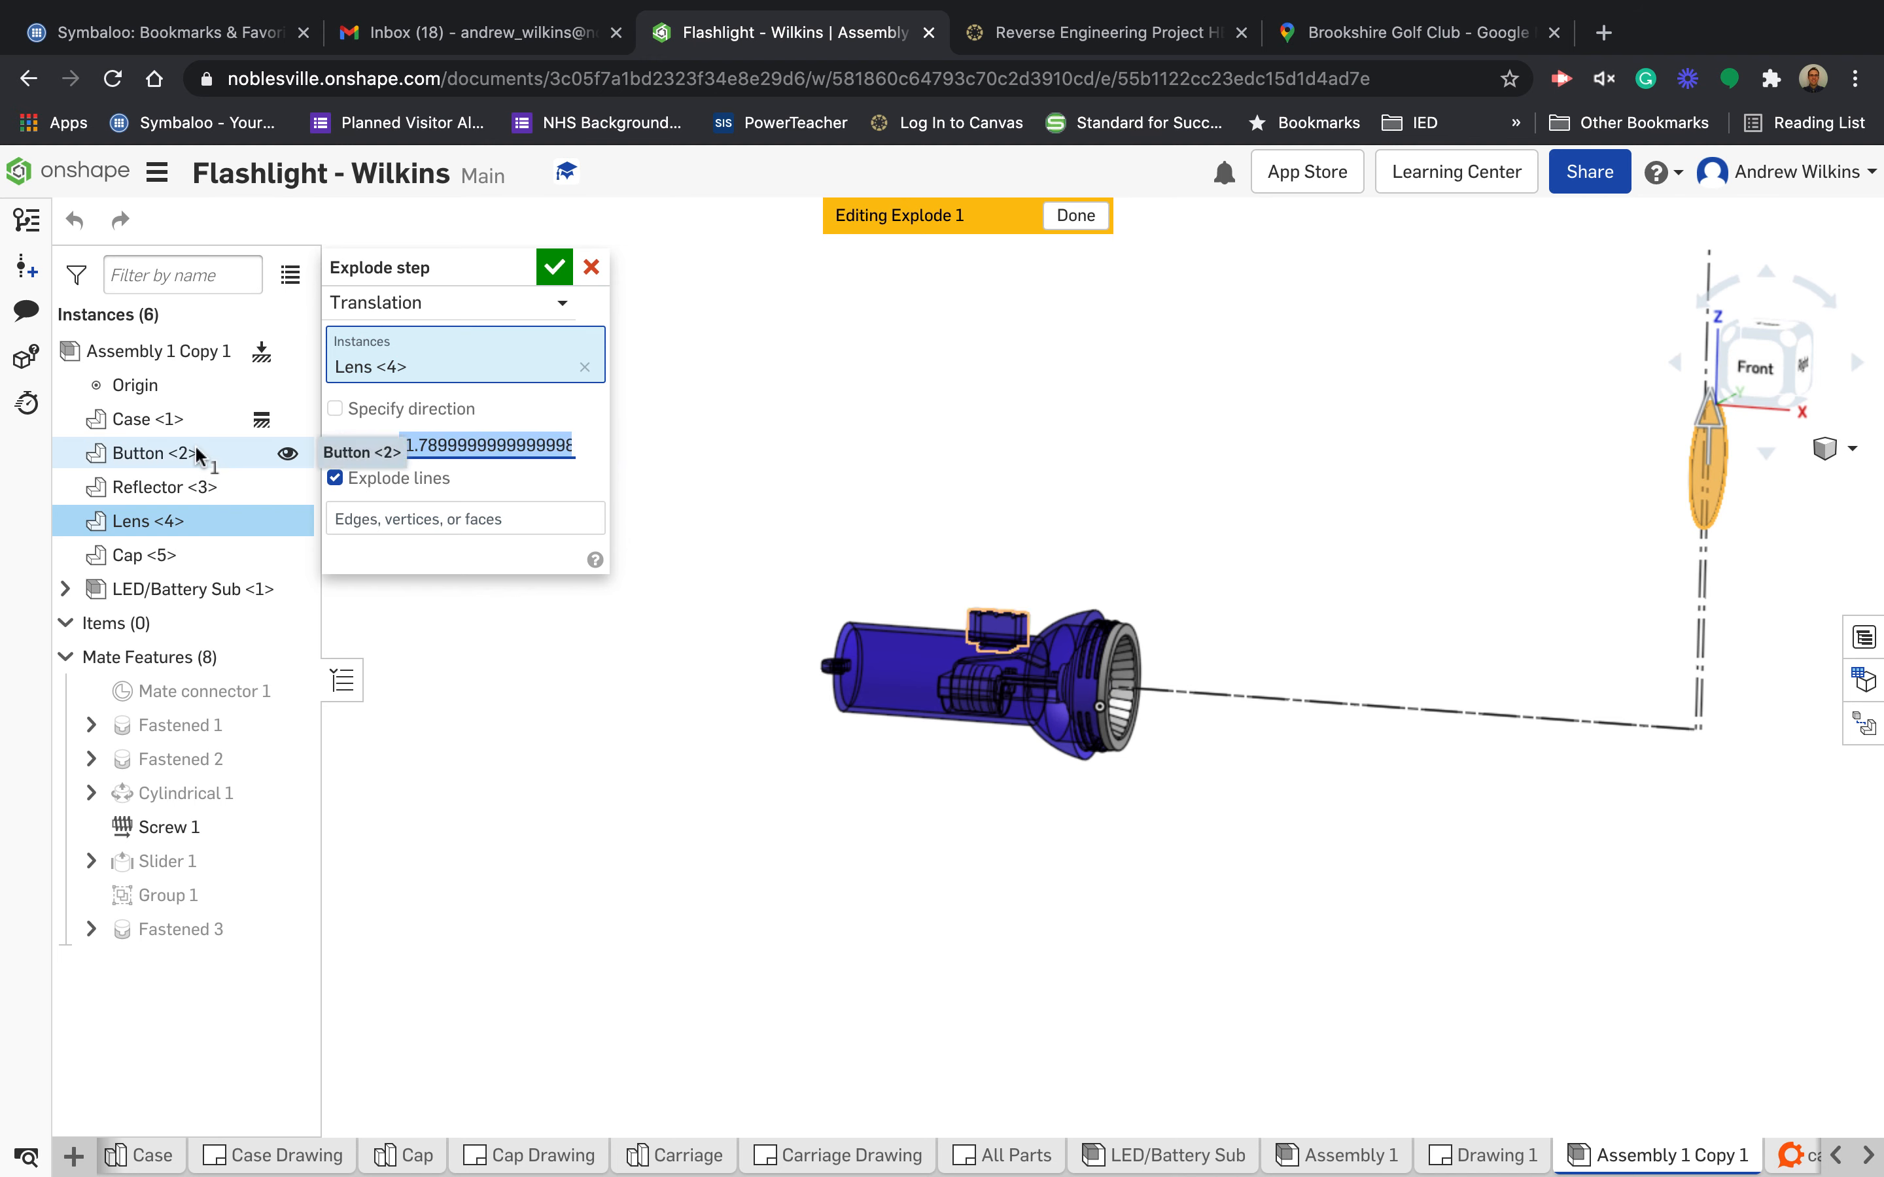
text(-3)
key(Return)
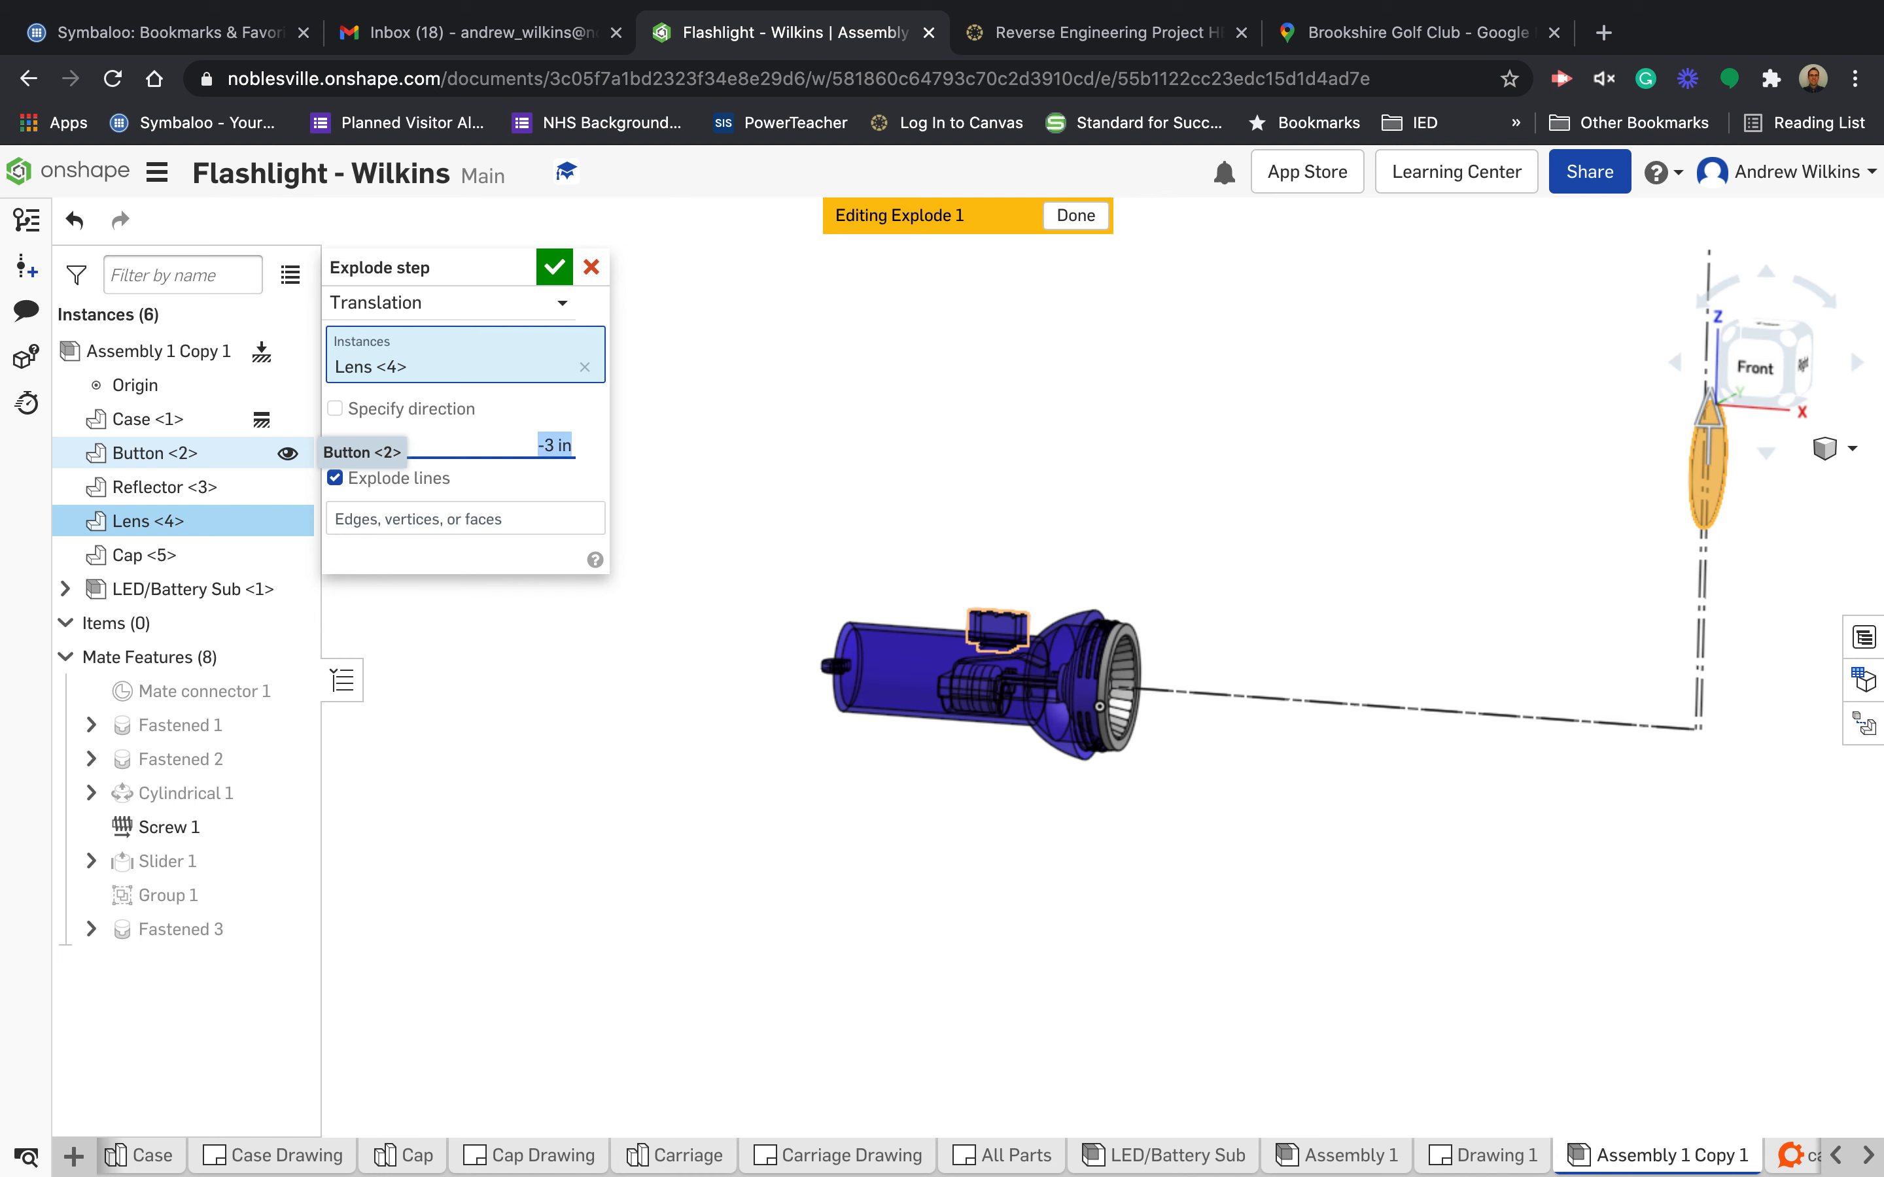
click(554, 267)
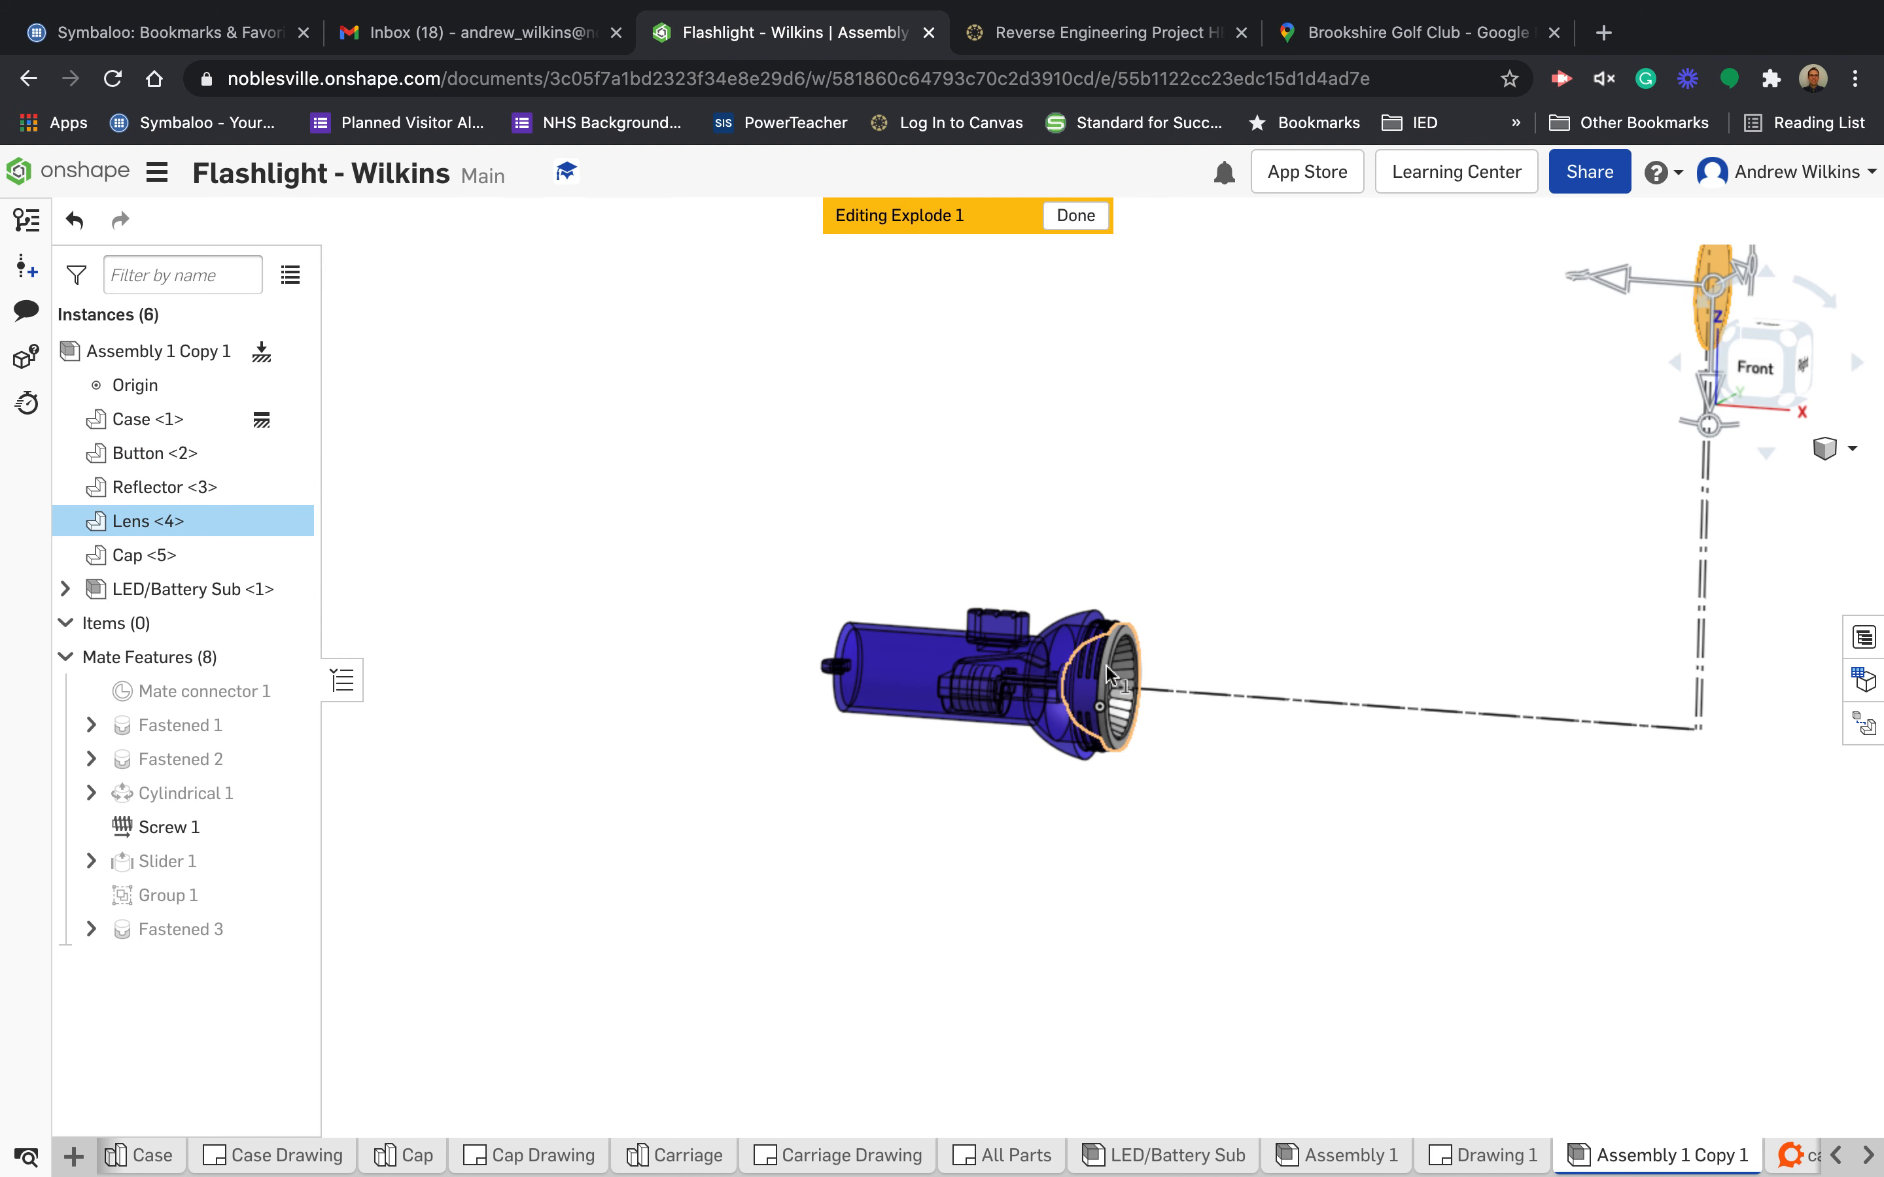
- Explode the reflector out from the front of the case along the flashlight axis with a distance of -3 in
drag(1106, 666, 1211, 688)
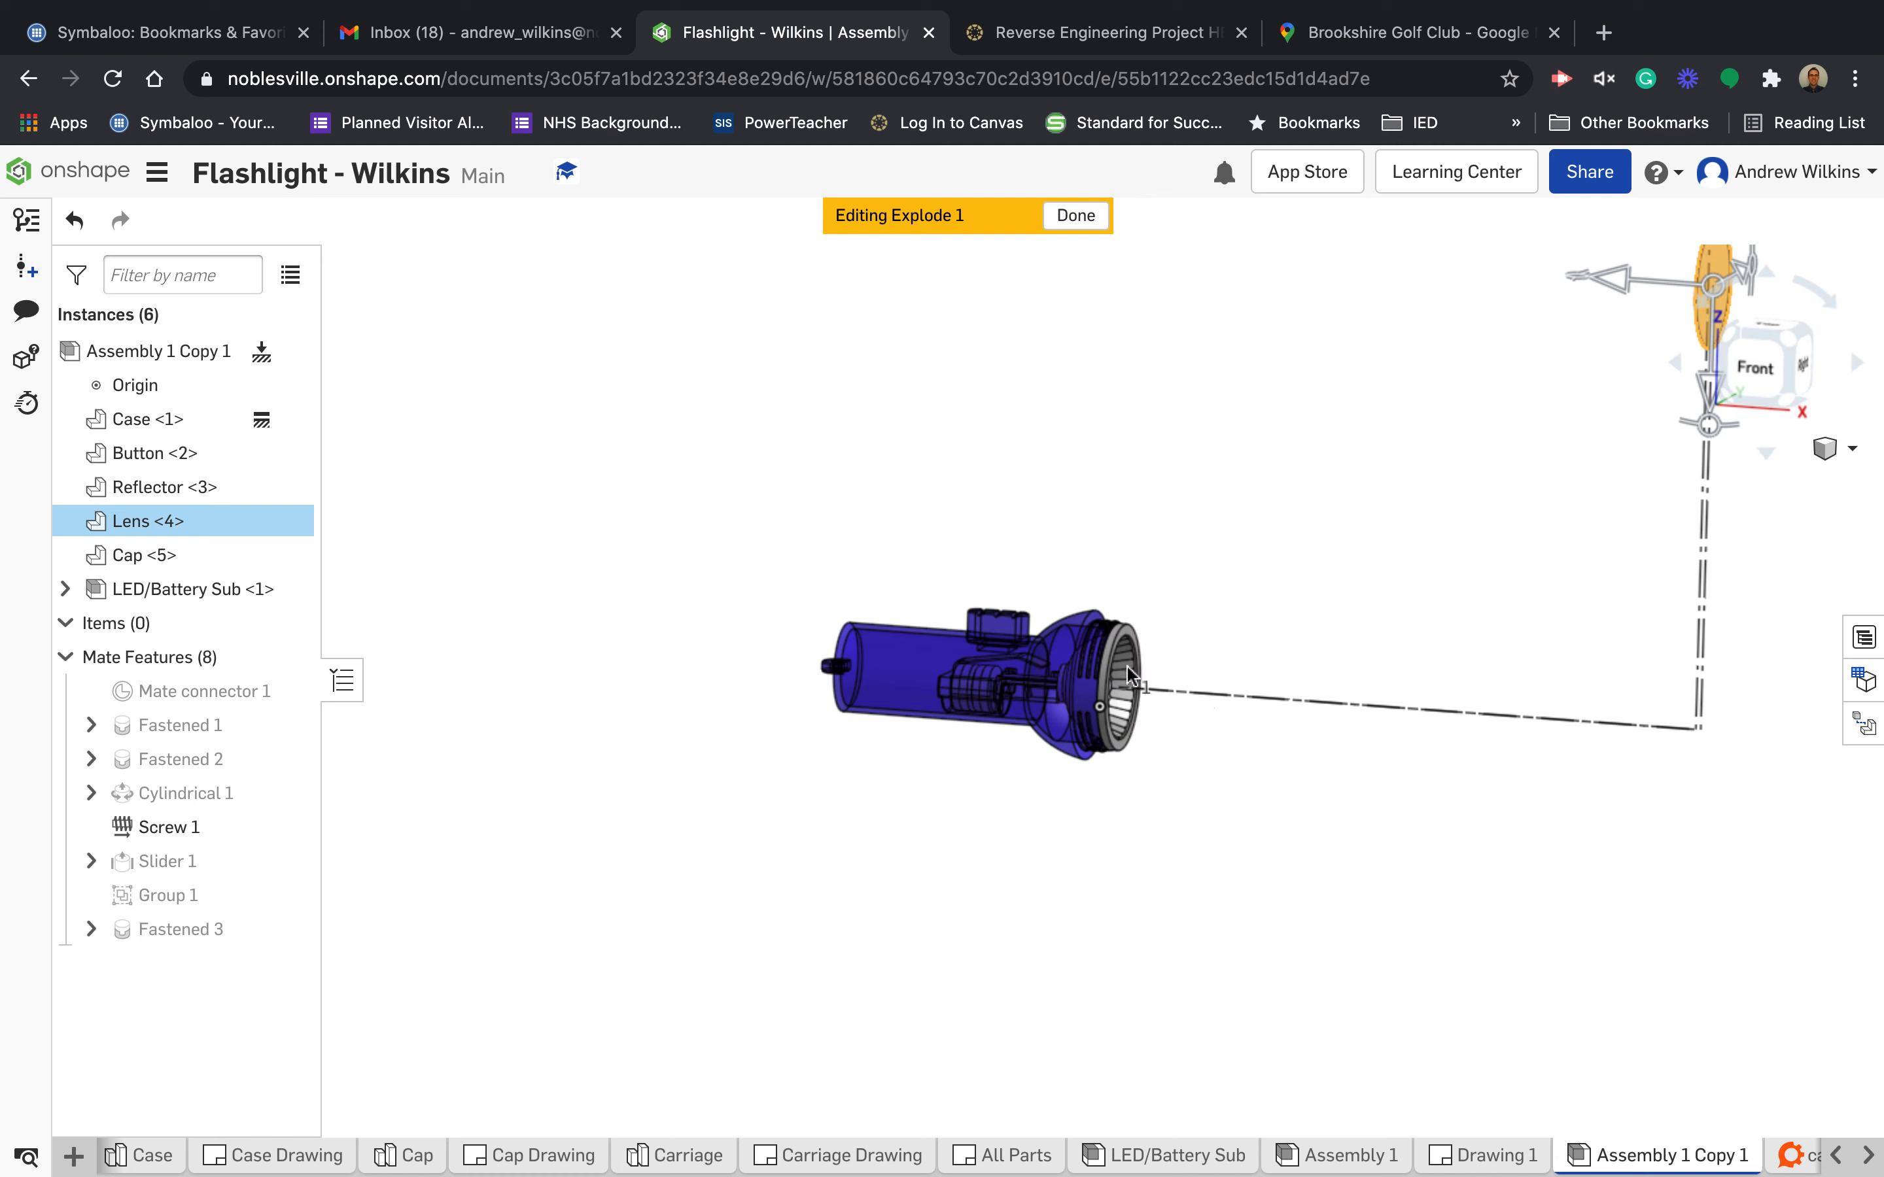
click(1111, 684)
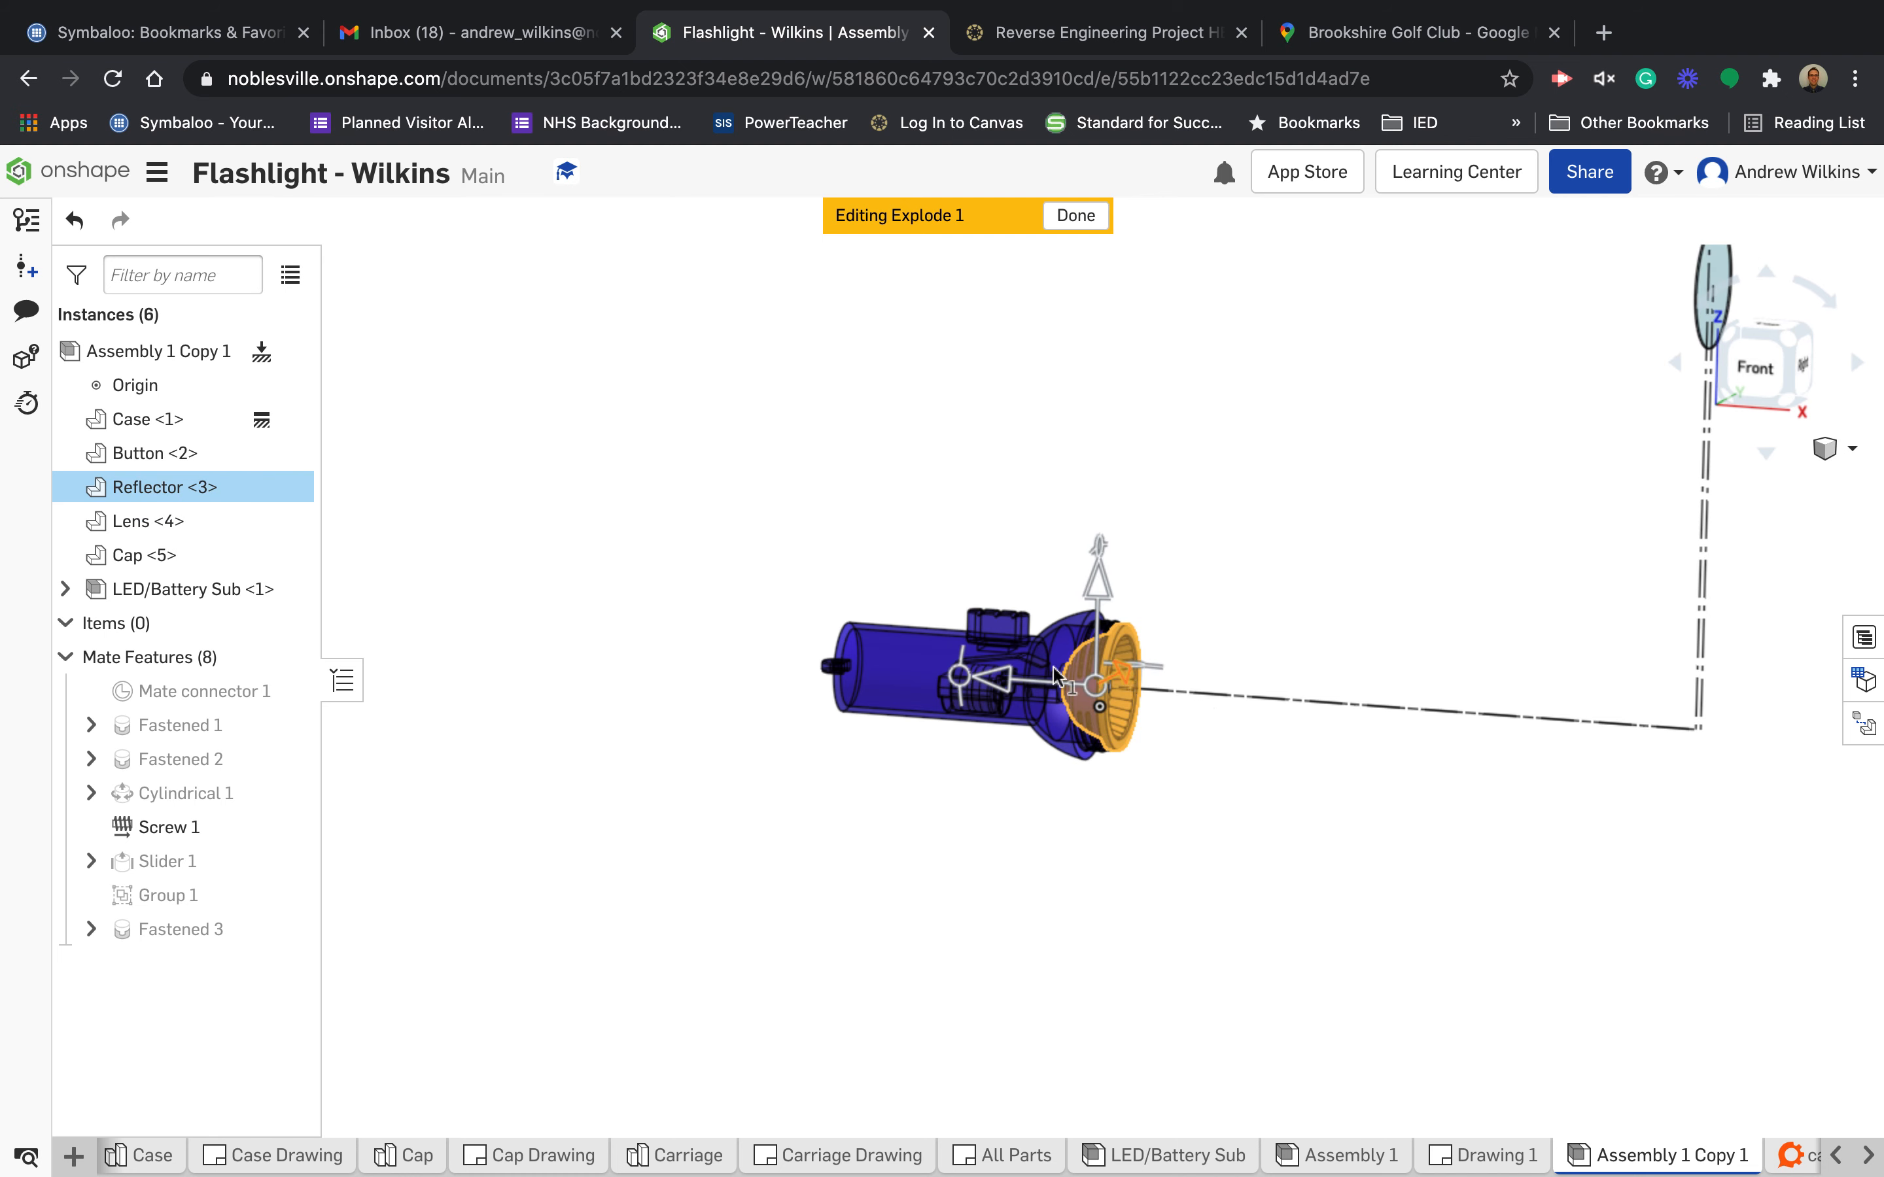
drag(1055, 676, 1354, 694)
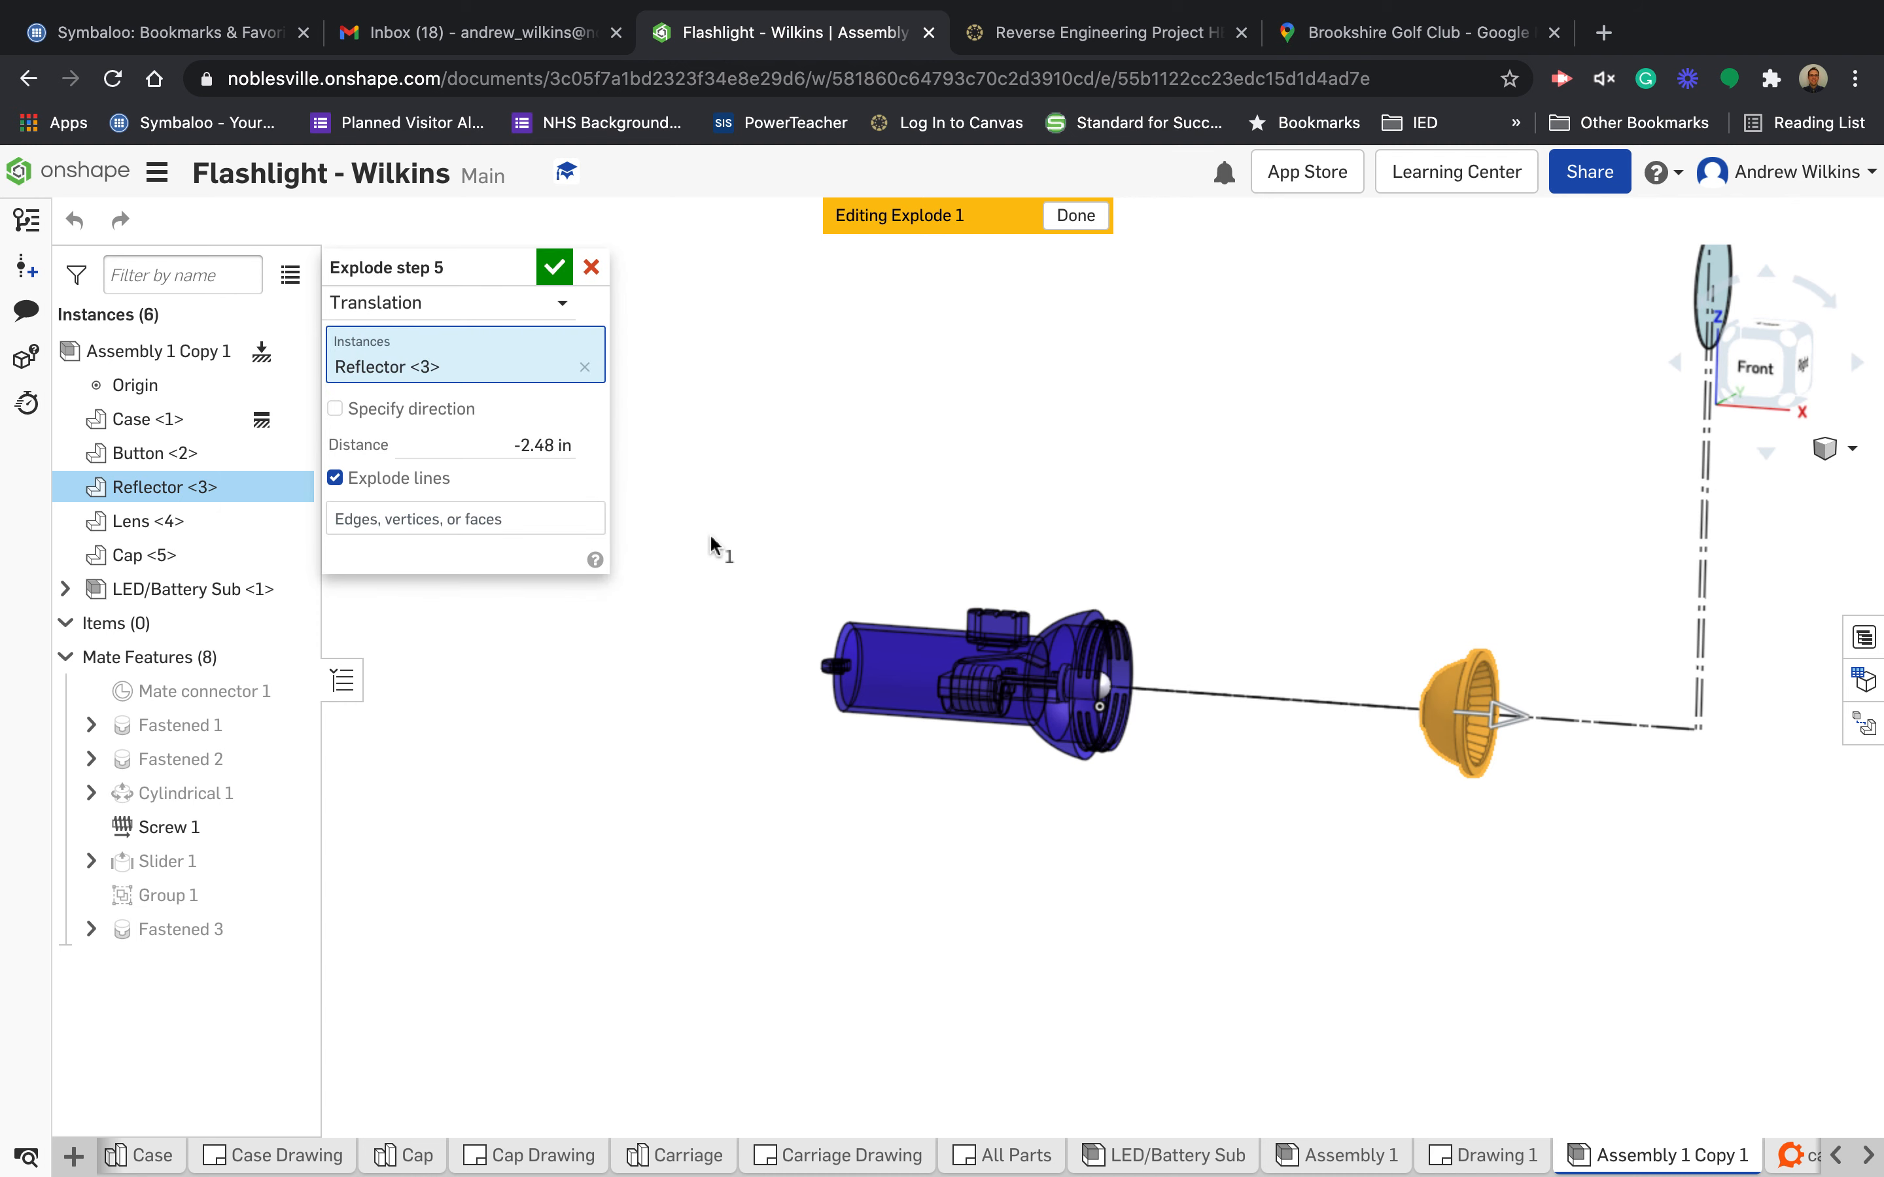
click(537, 444)
key(BackSpace)
key(BackSpace)
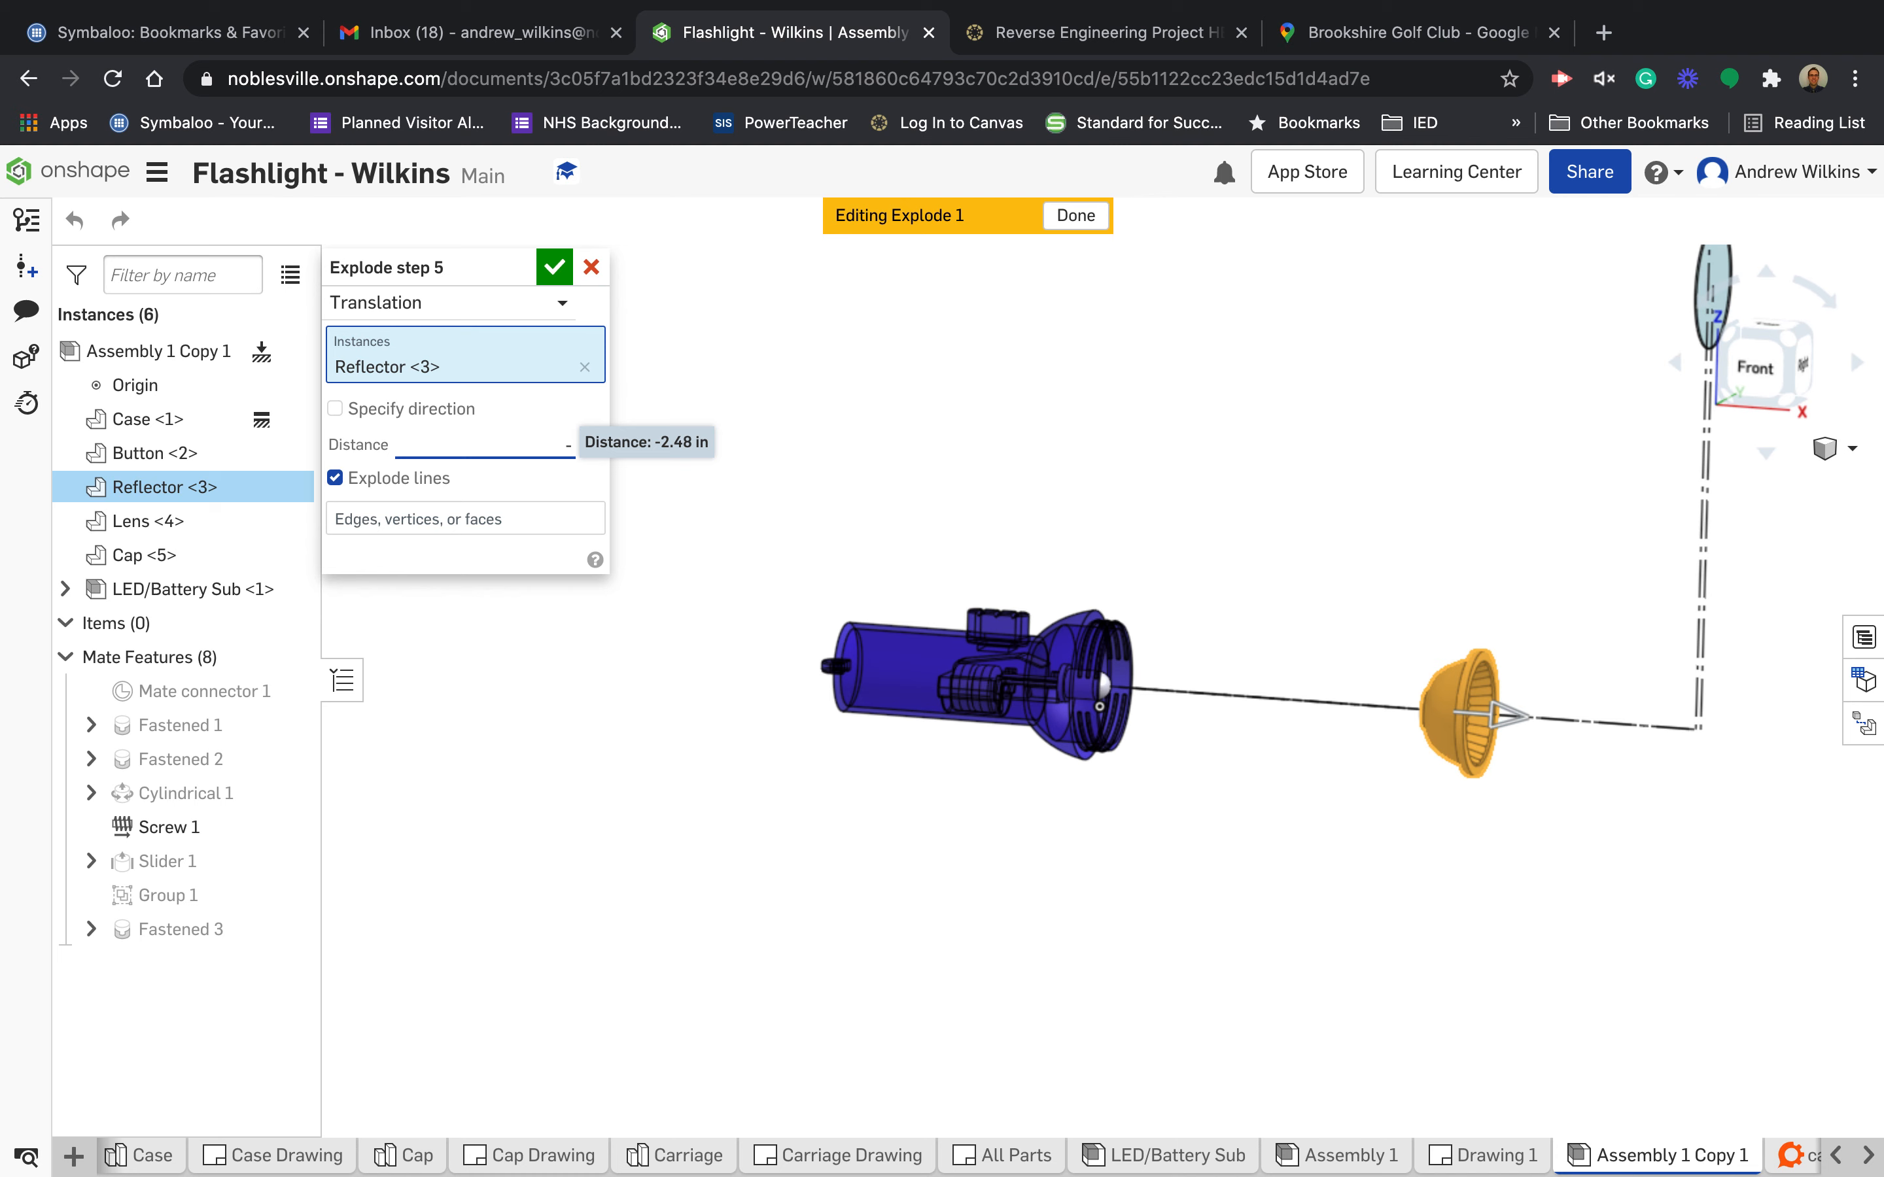
text(3)
key(Return)
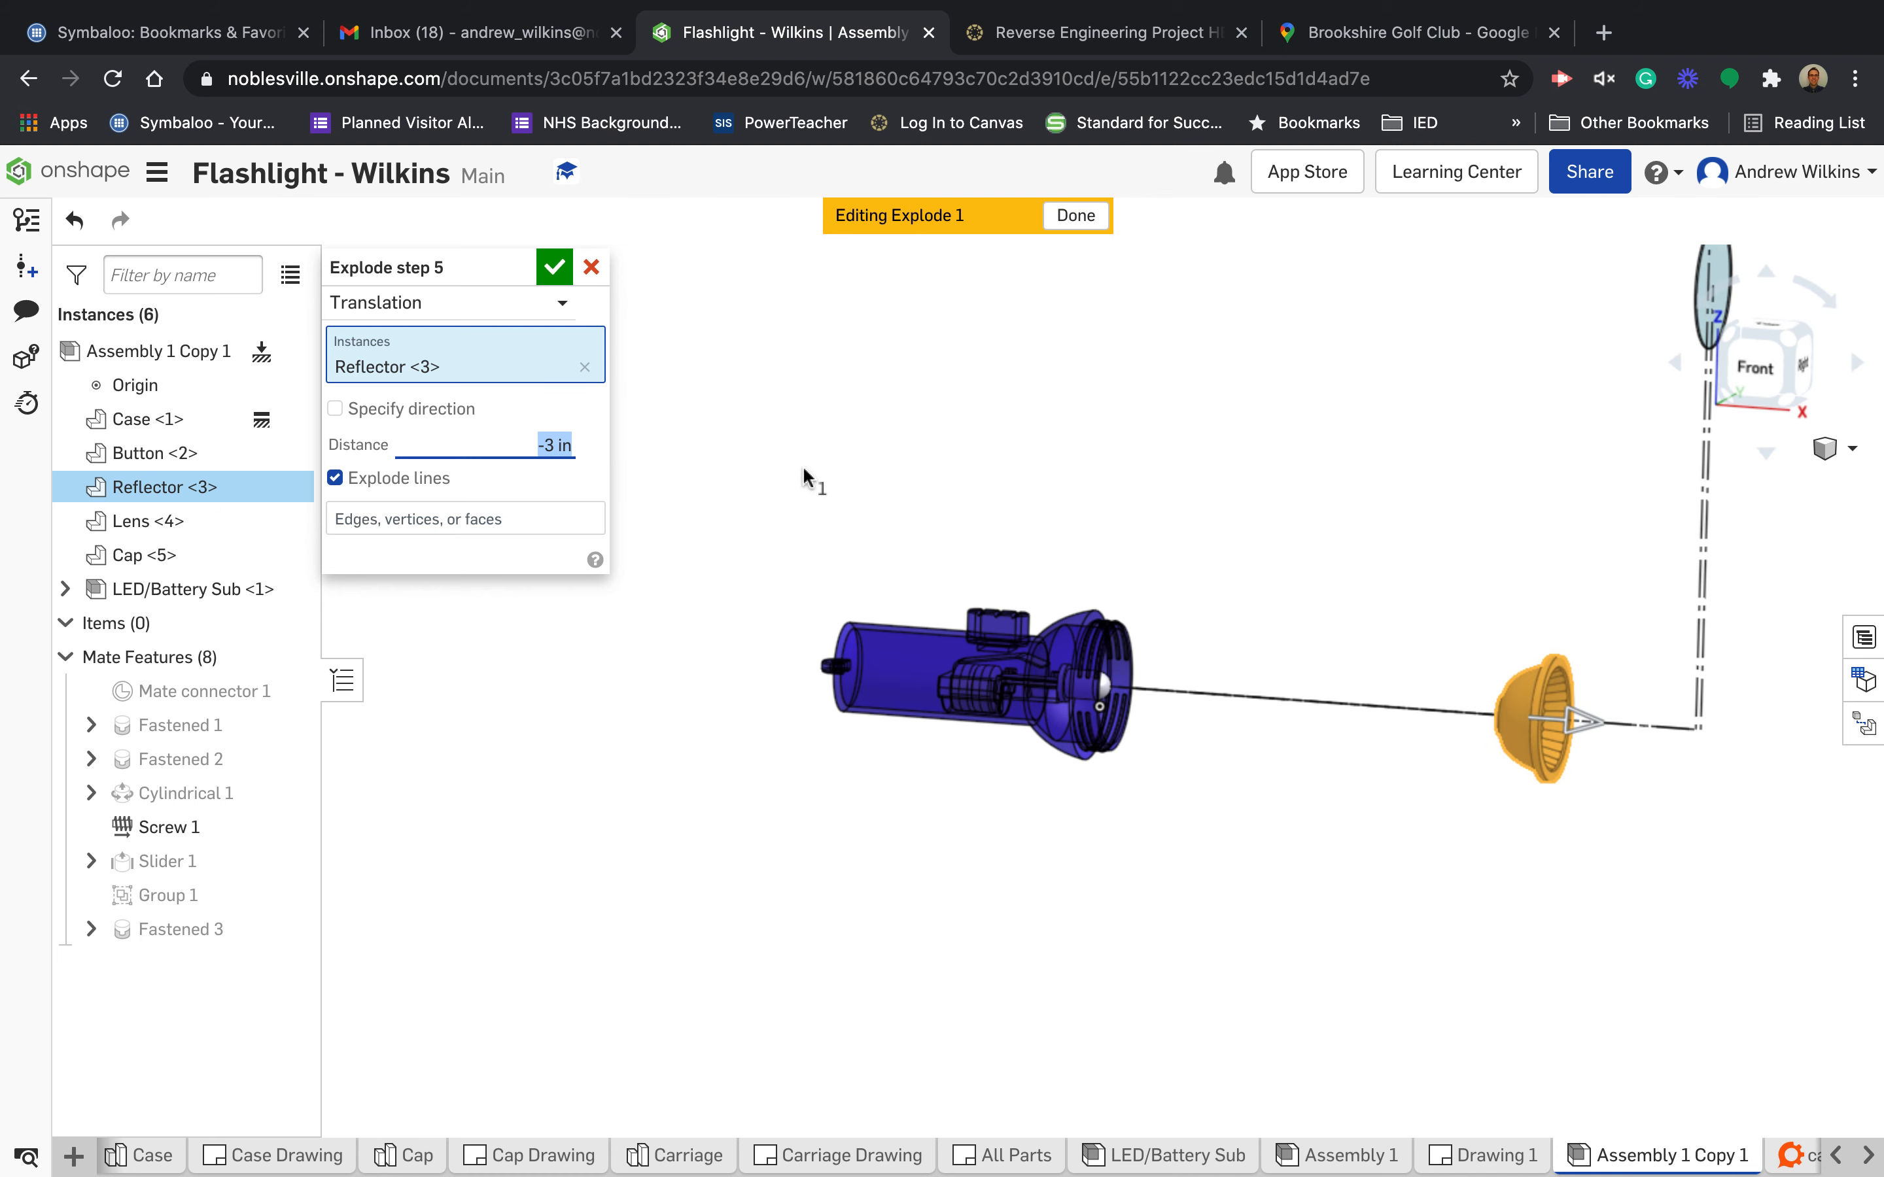
click(554, 269)
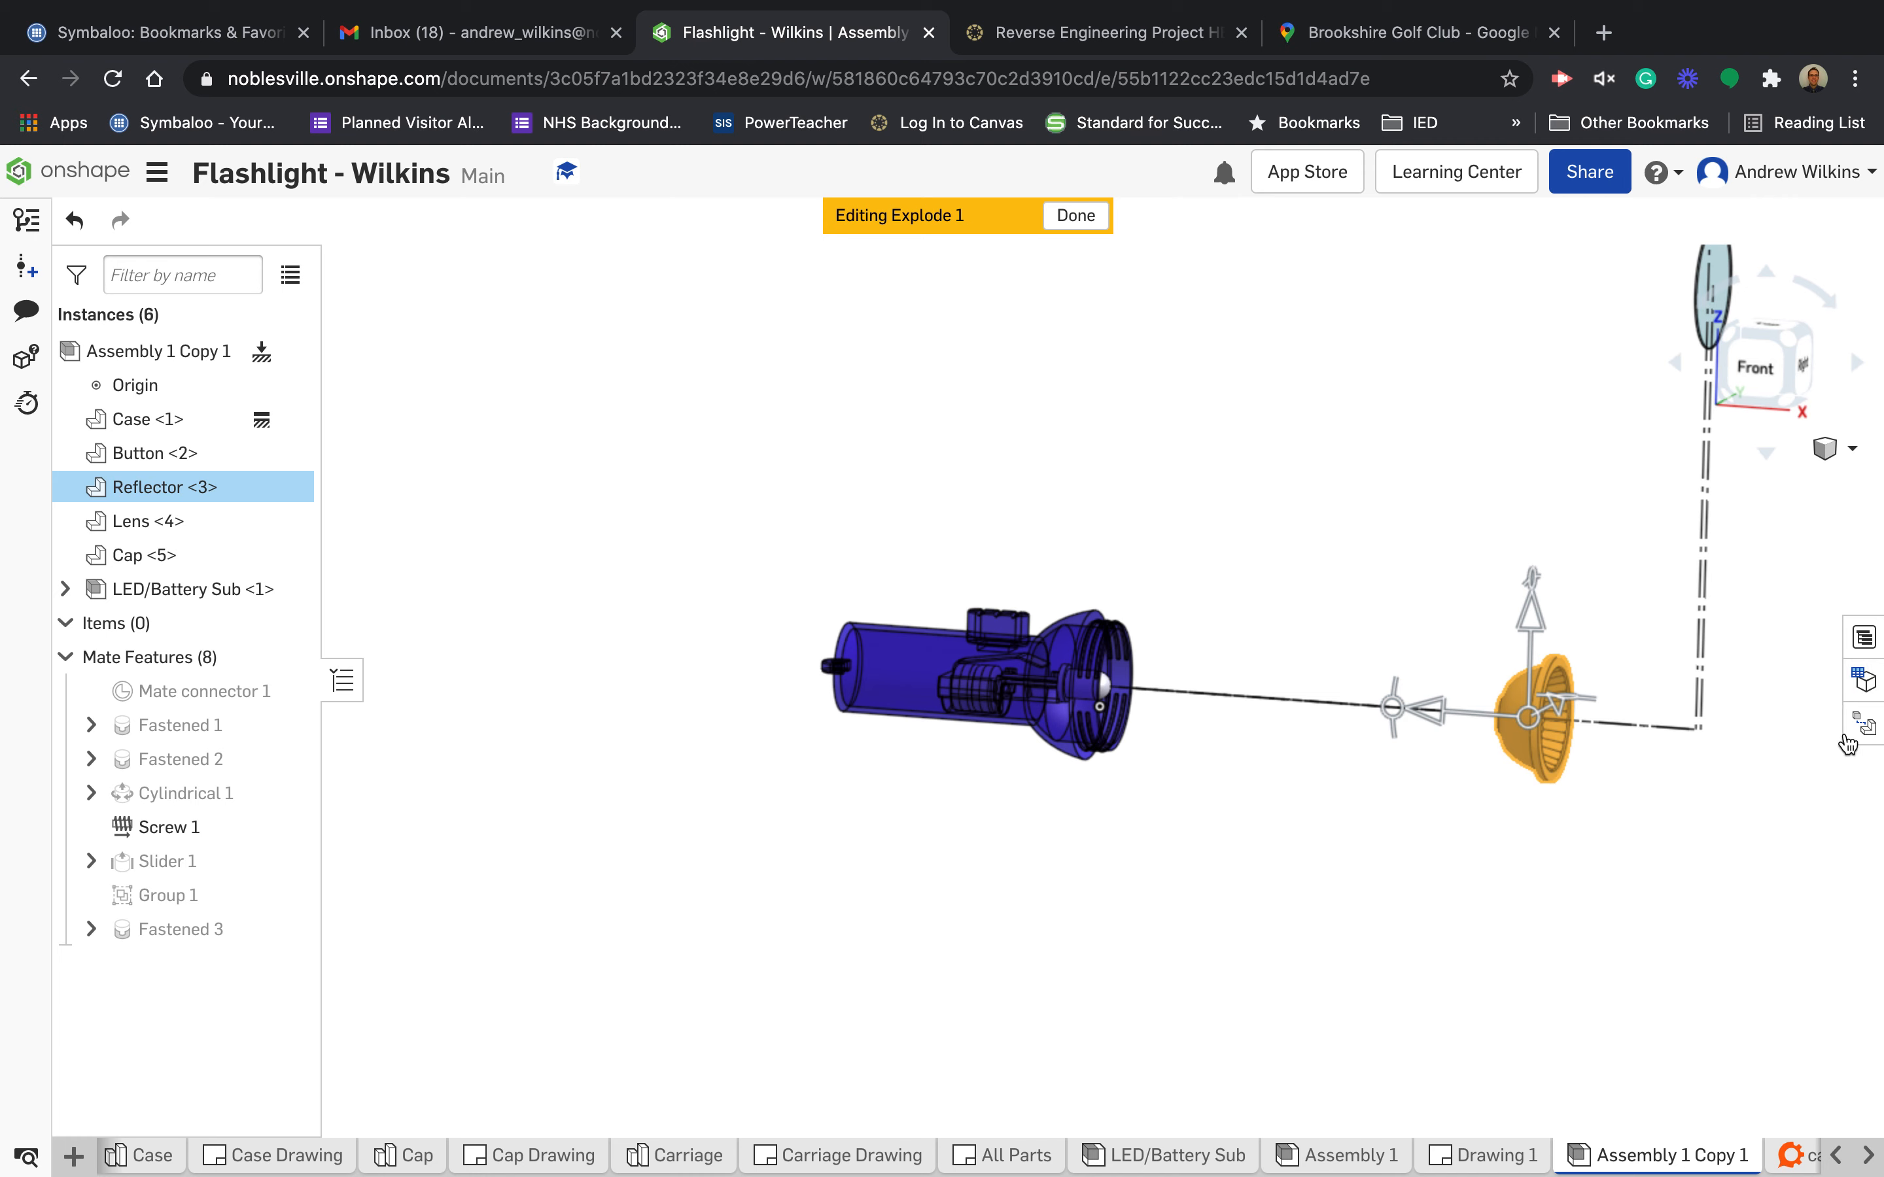
click(1863, 724)
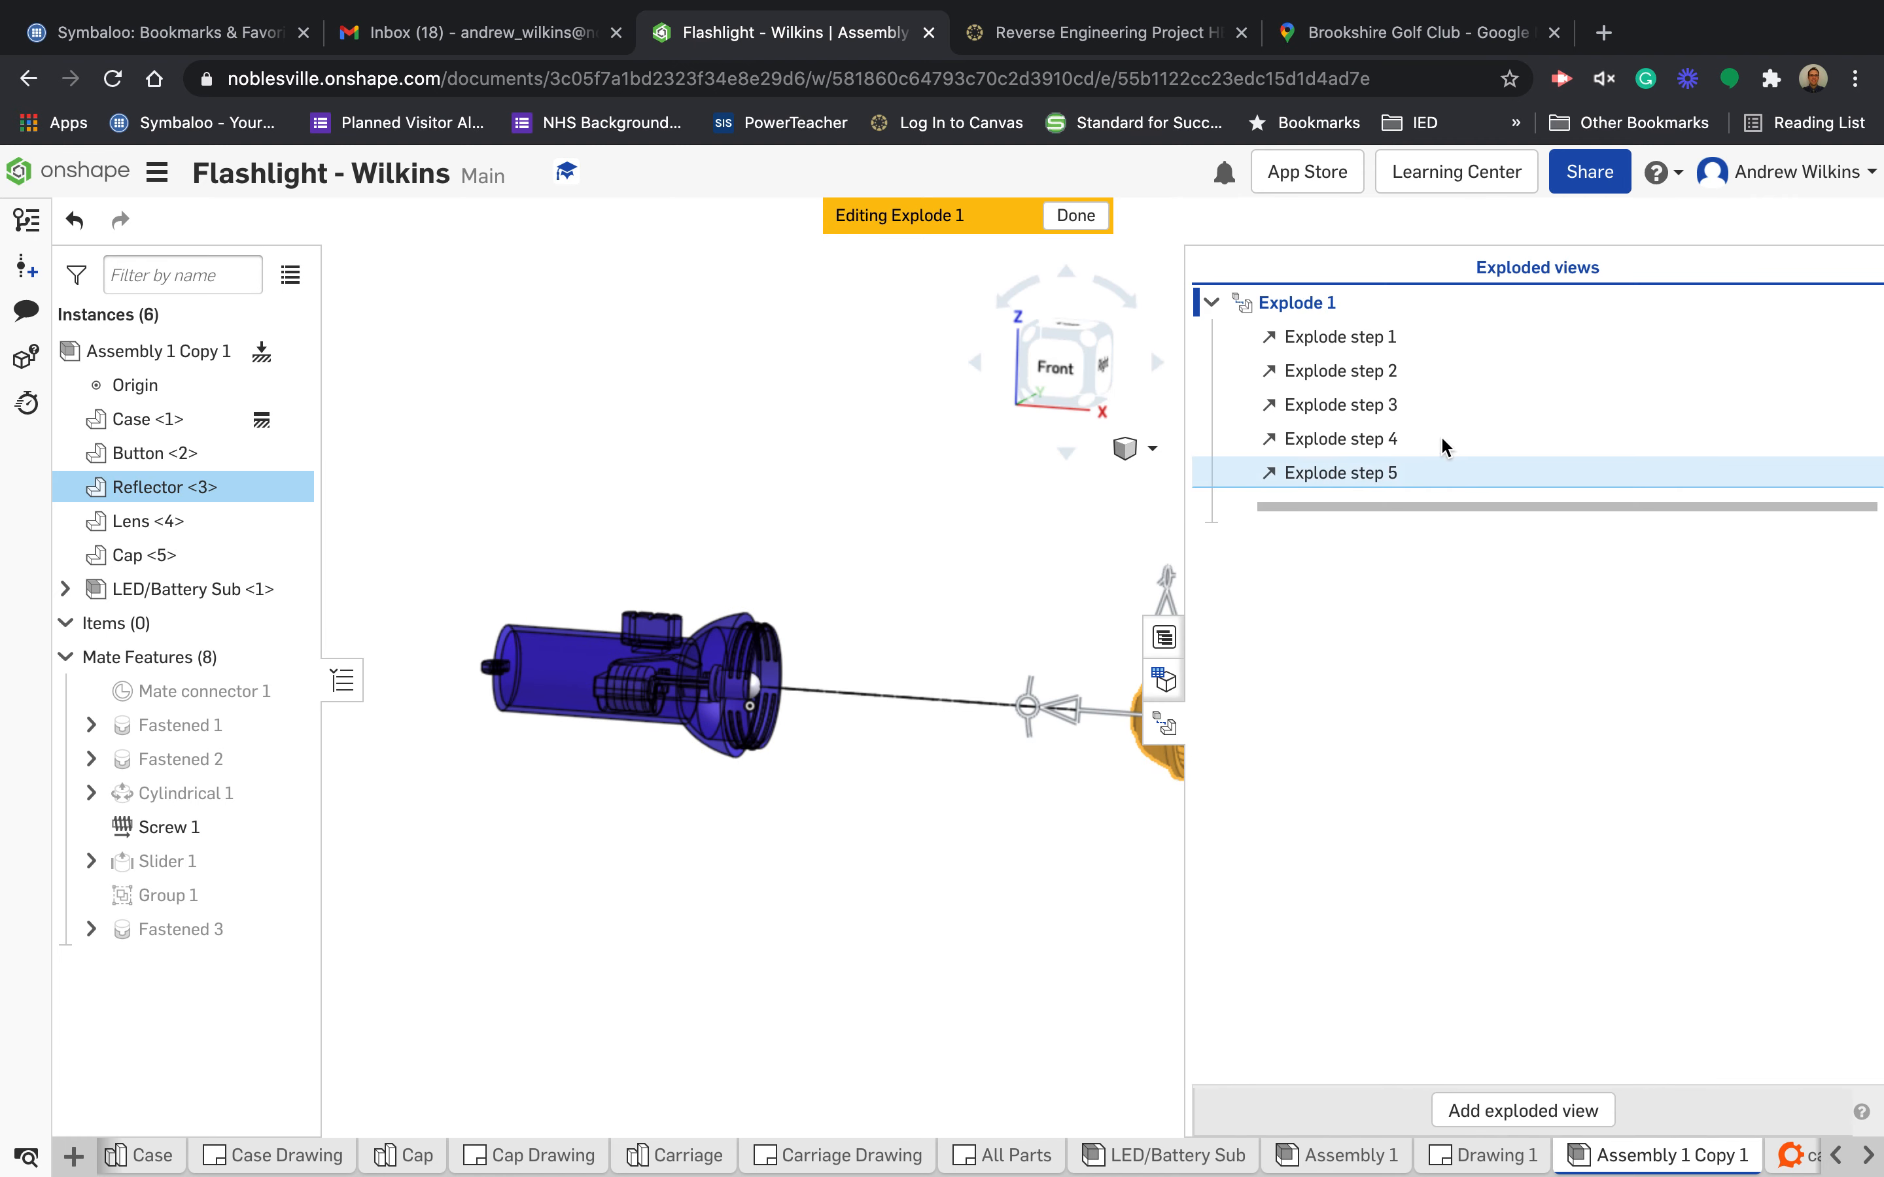
click(1368, 441)
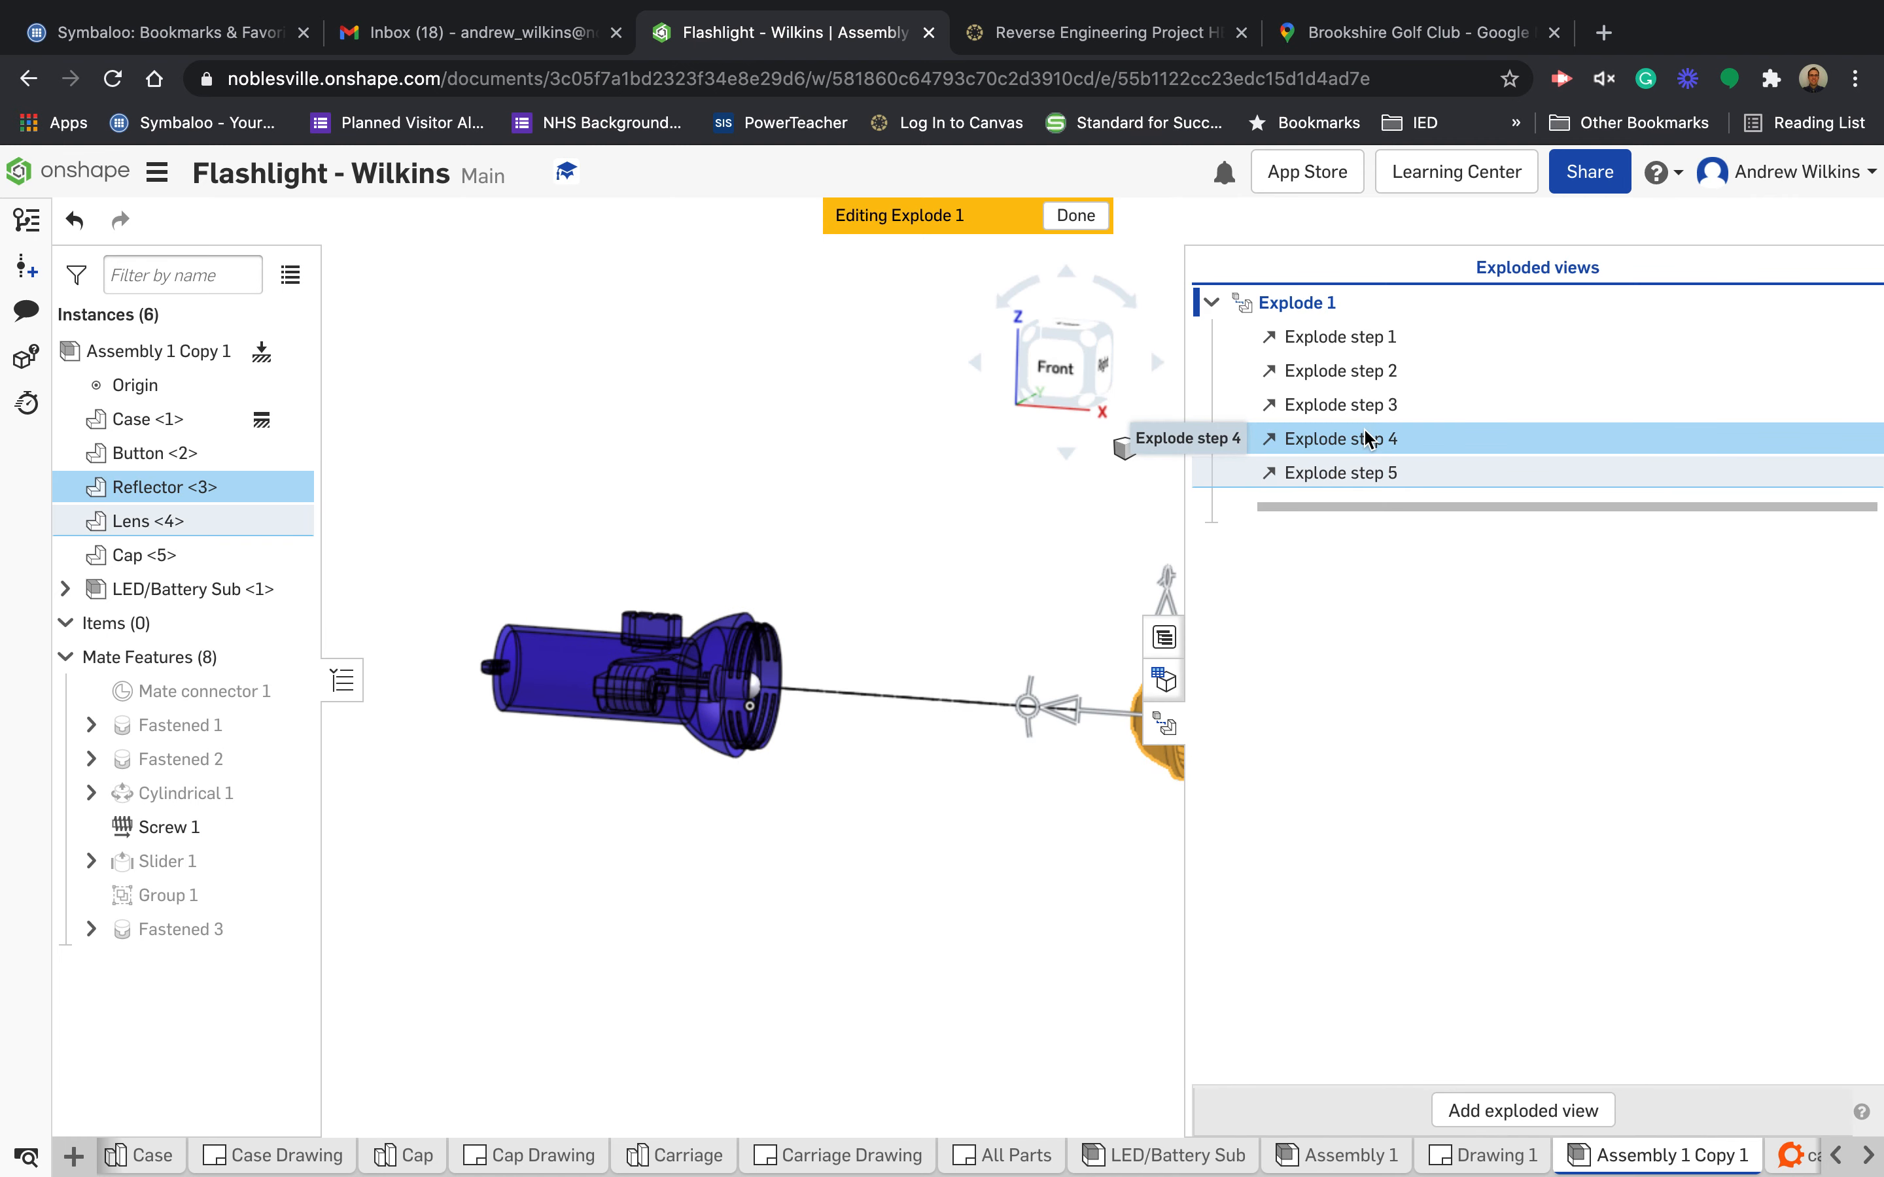
double_click(1368, 440)
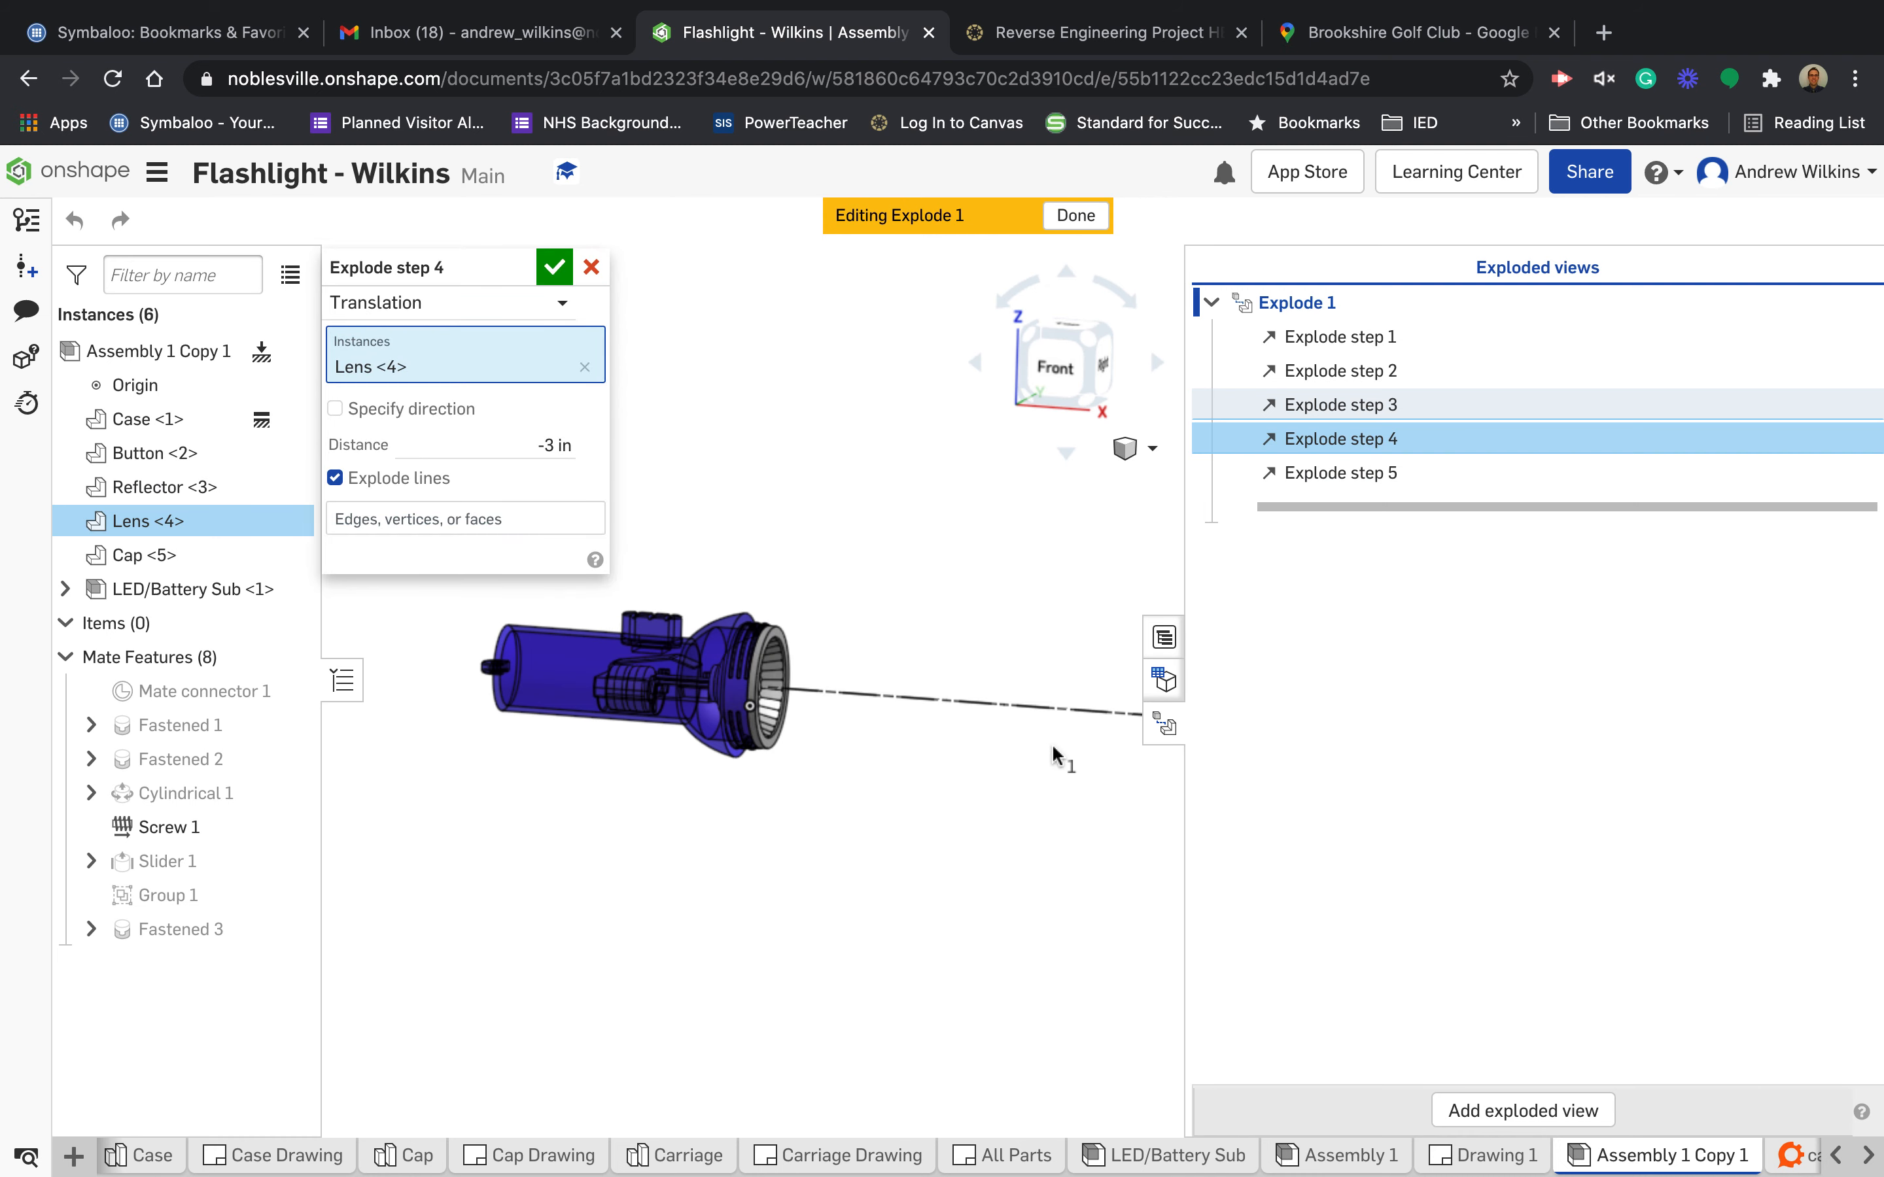
right_drag(1047, 811, 1012, 847)
click(557, 449)
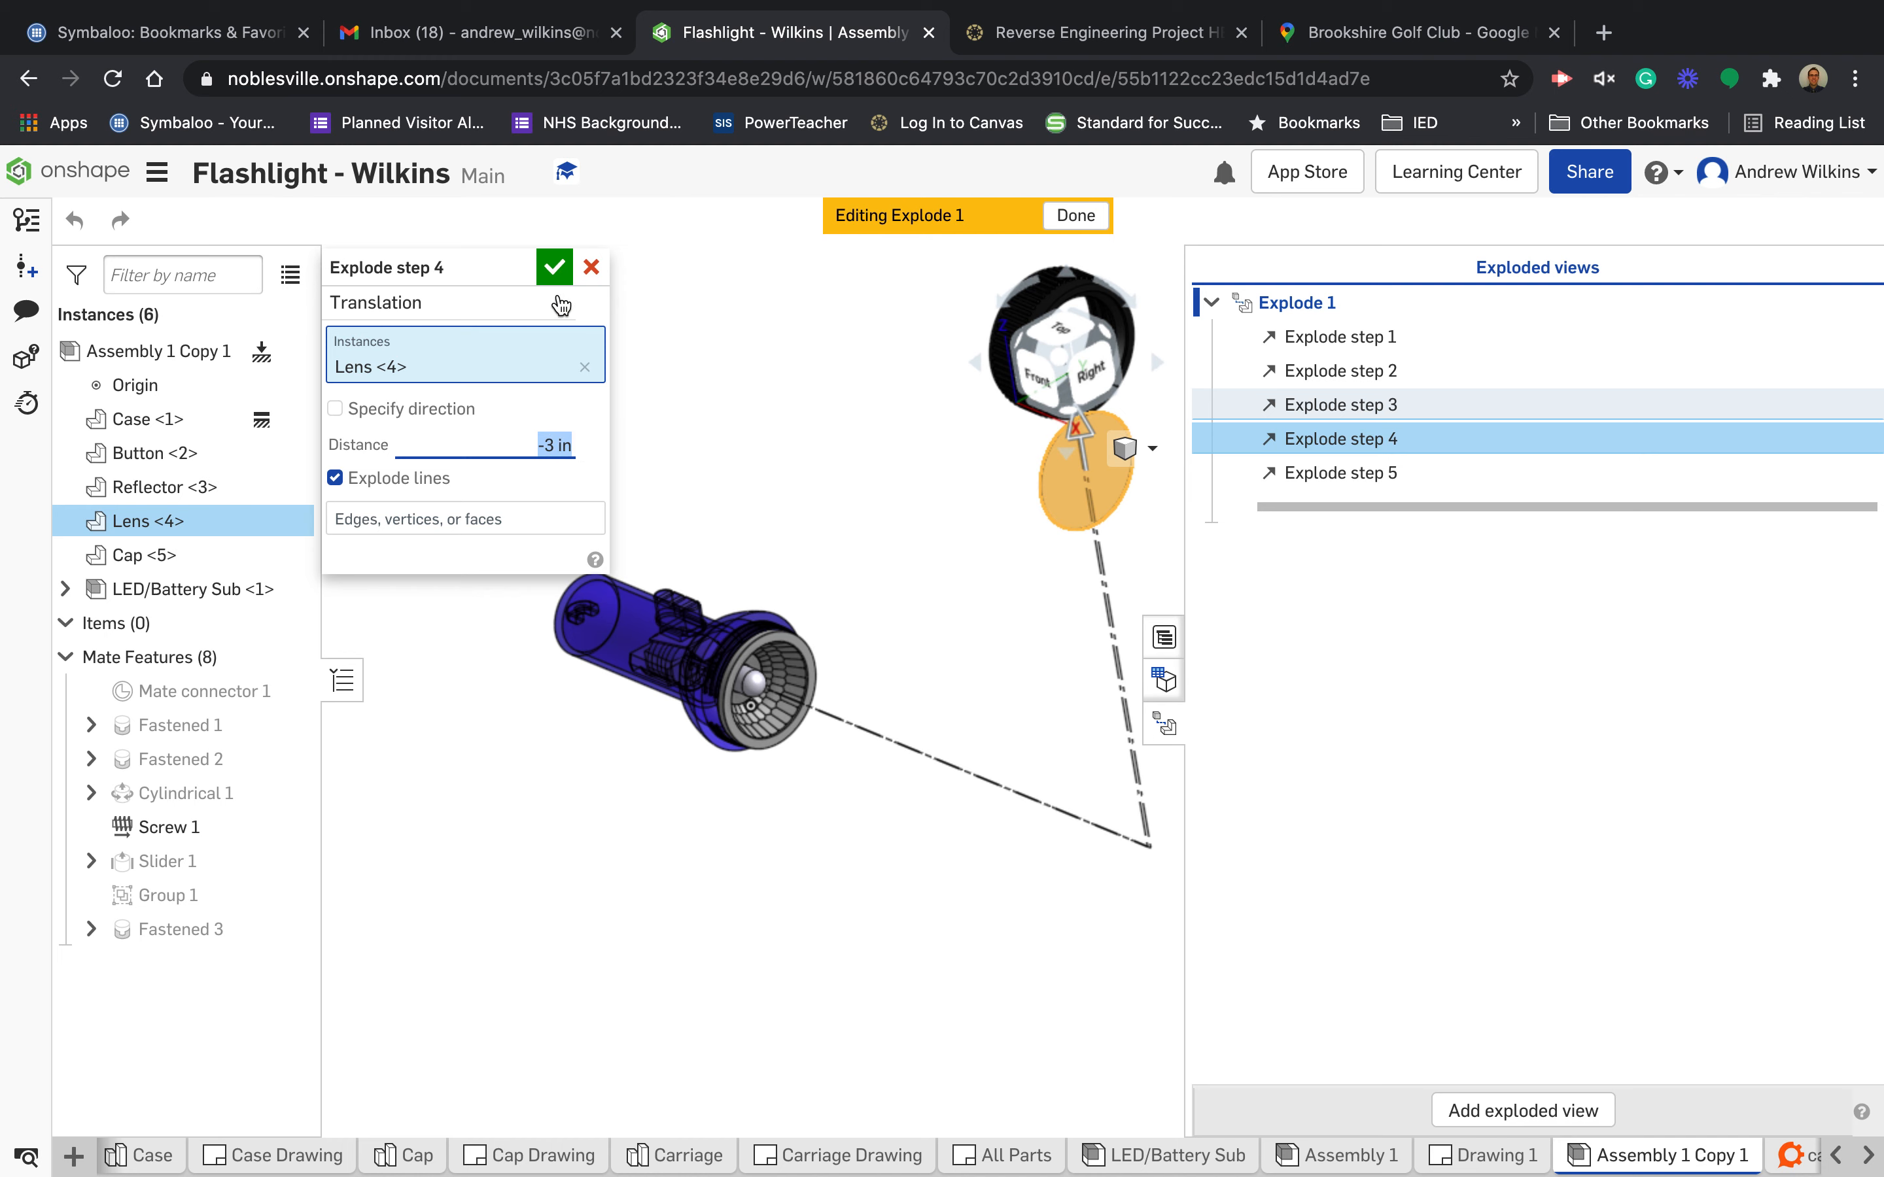
click(591, 267)
- Delete Explode step 4, the upward move of the lens, from the exploded view
right_click(1297, 438)
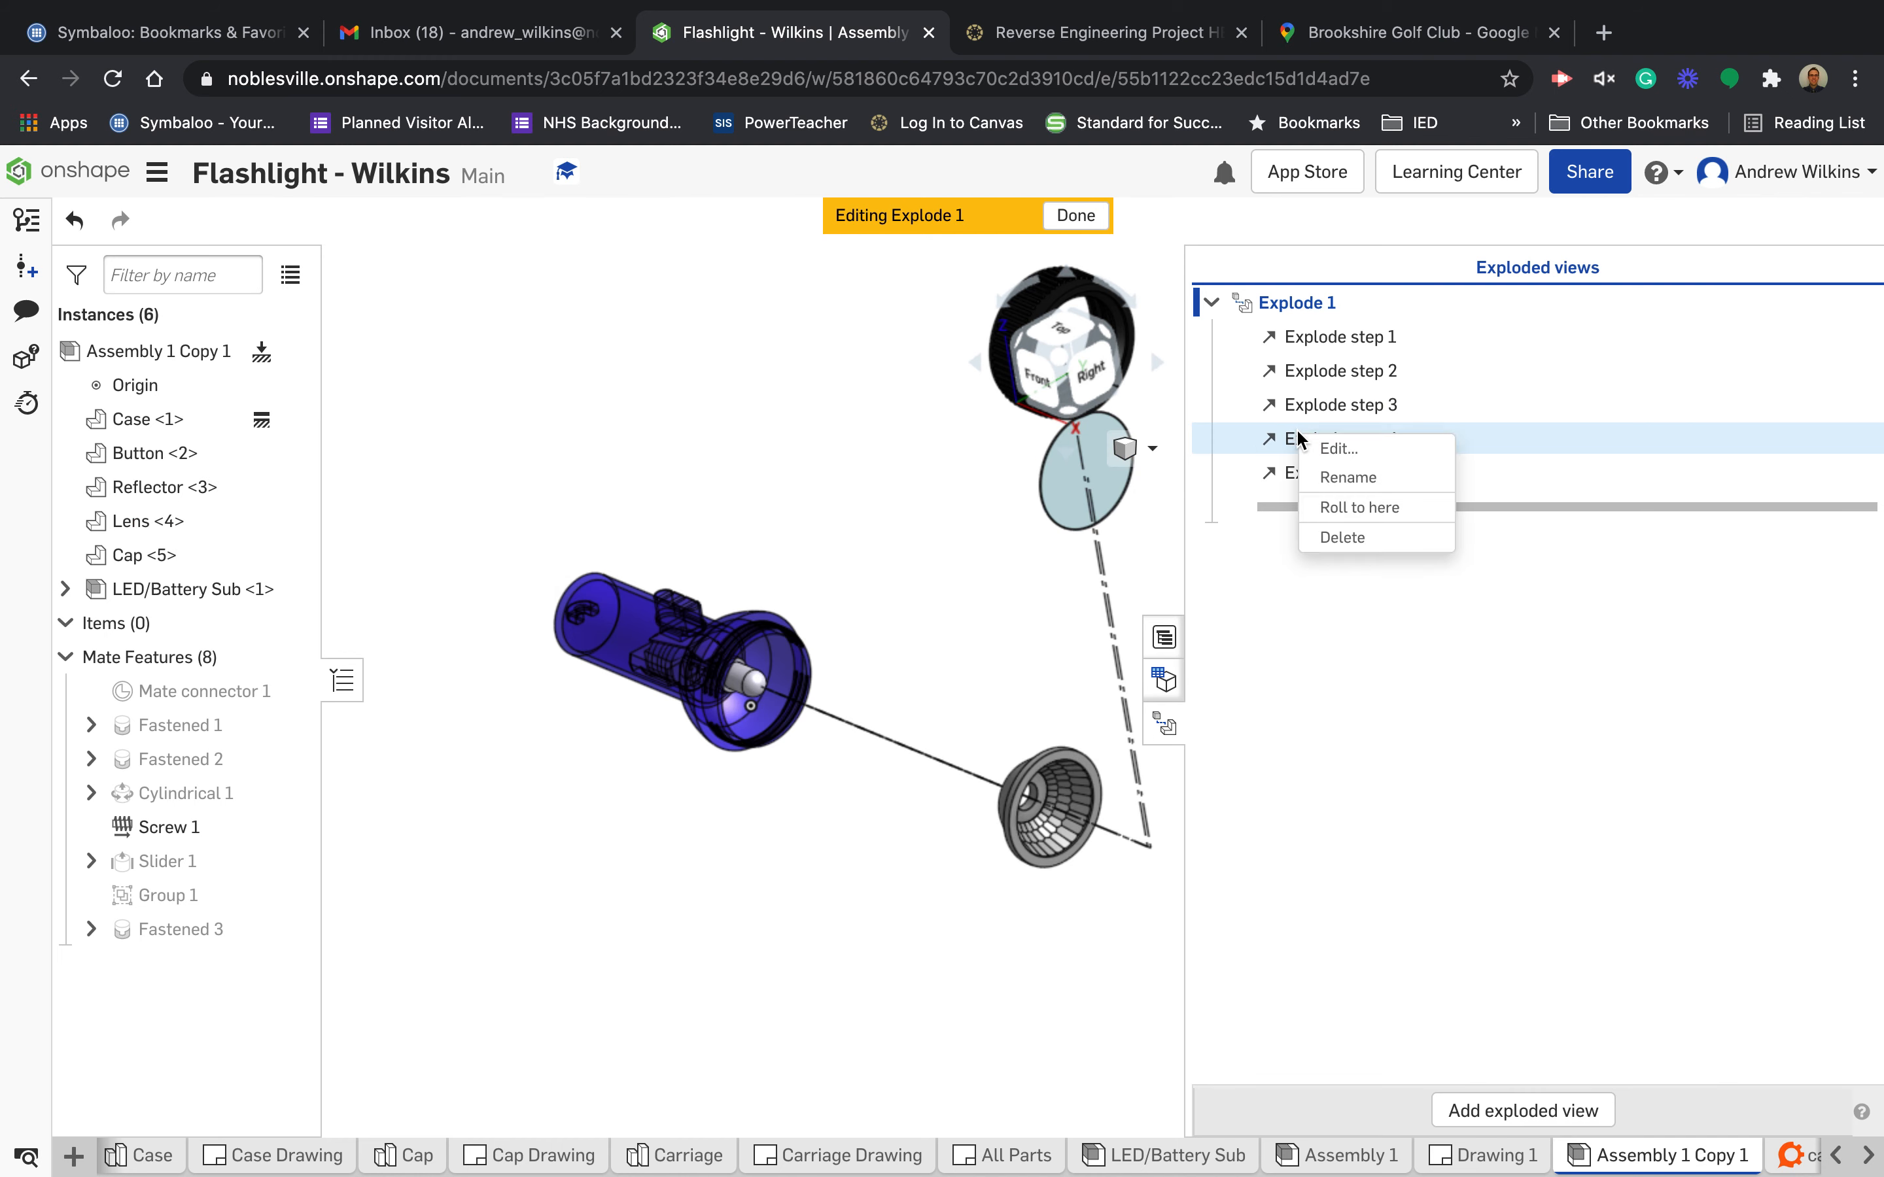
click(1348, 537)
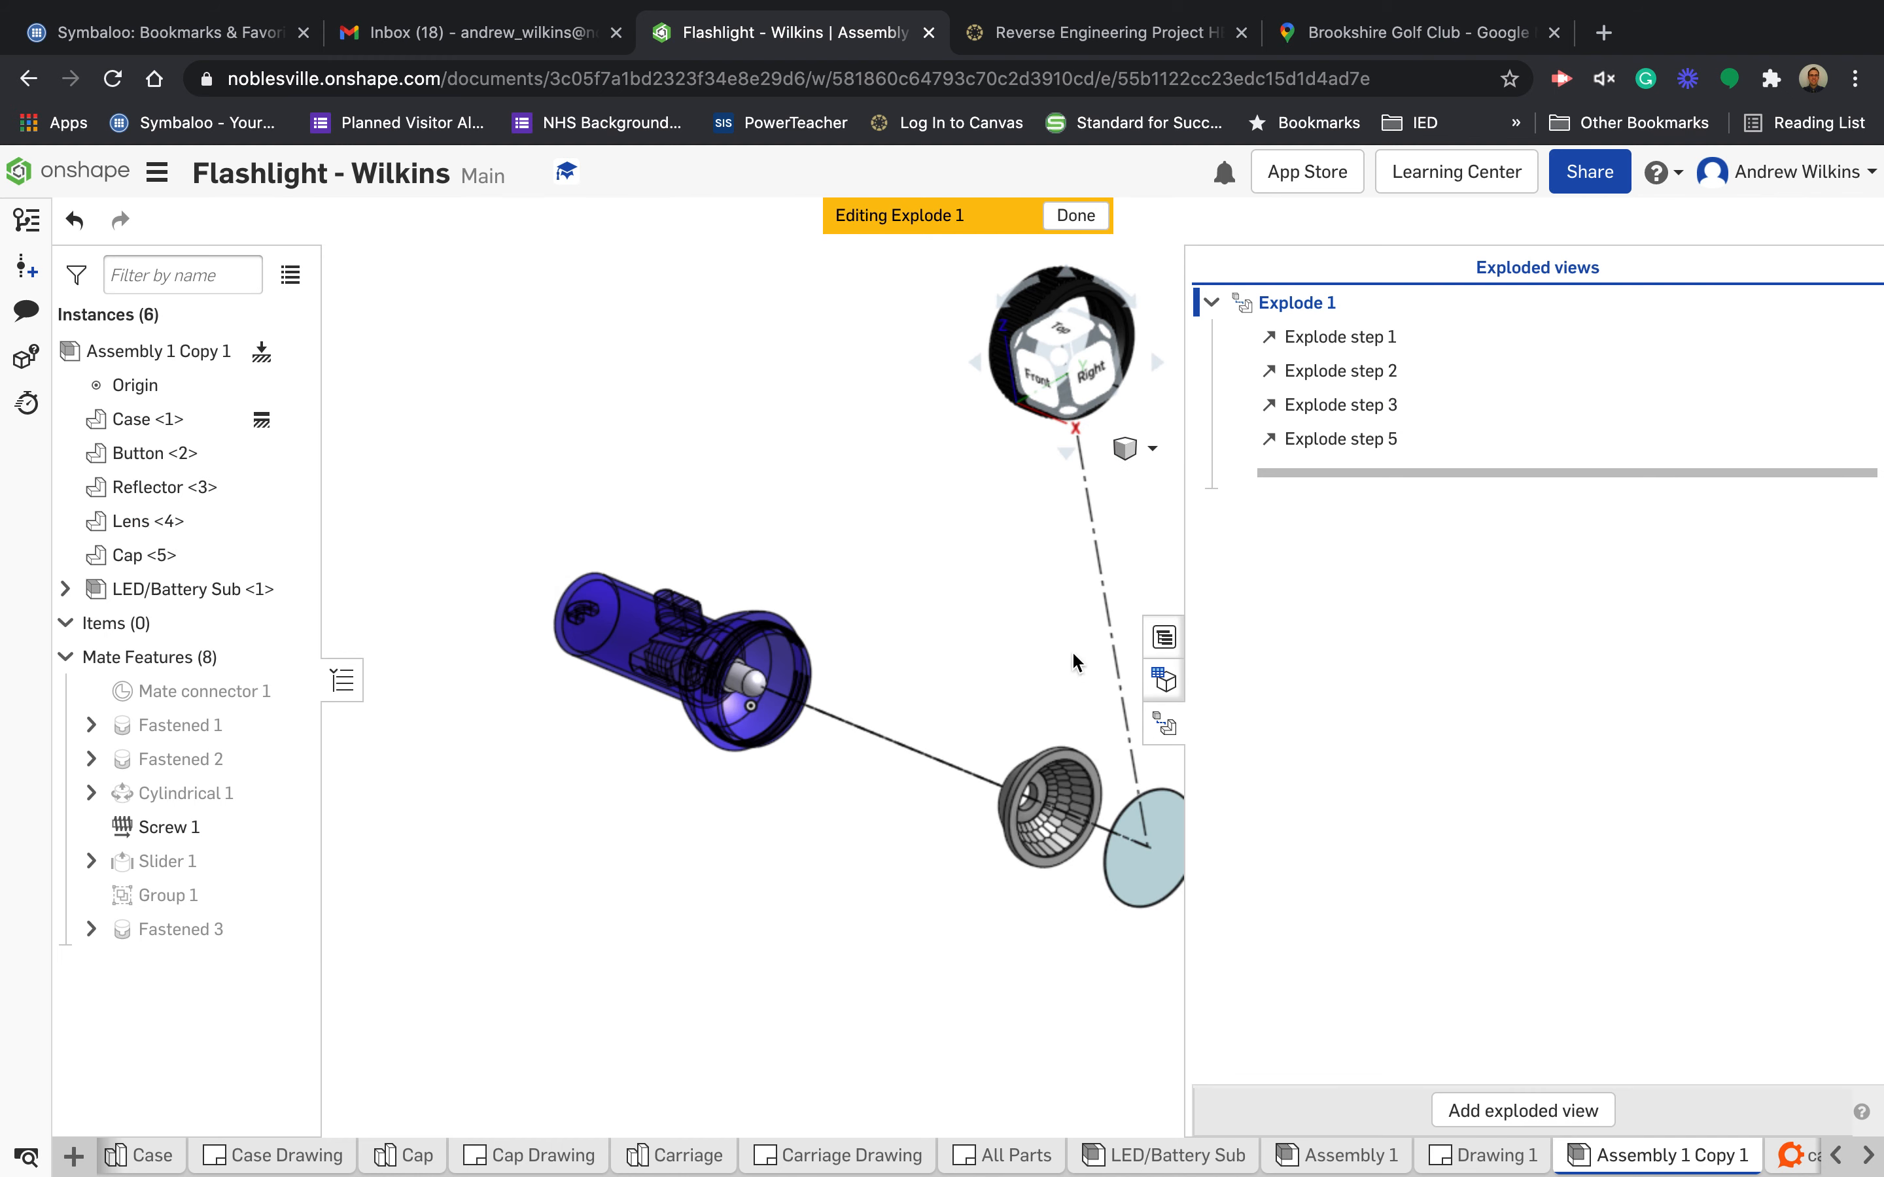
- Edit Explode step 2 so the cap's vertical move above the lens has a distance of -2 in
key(shift+1)
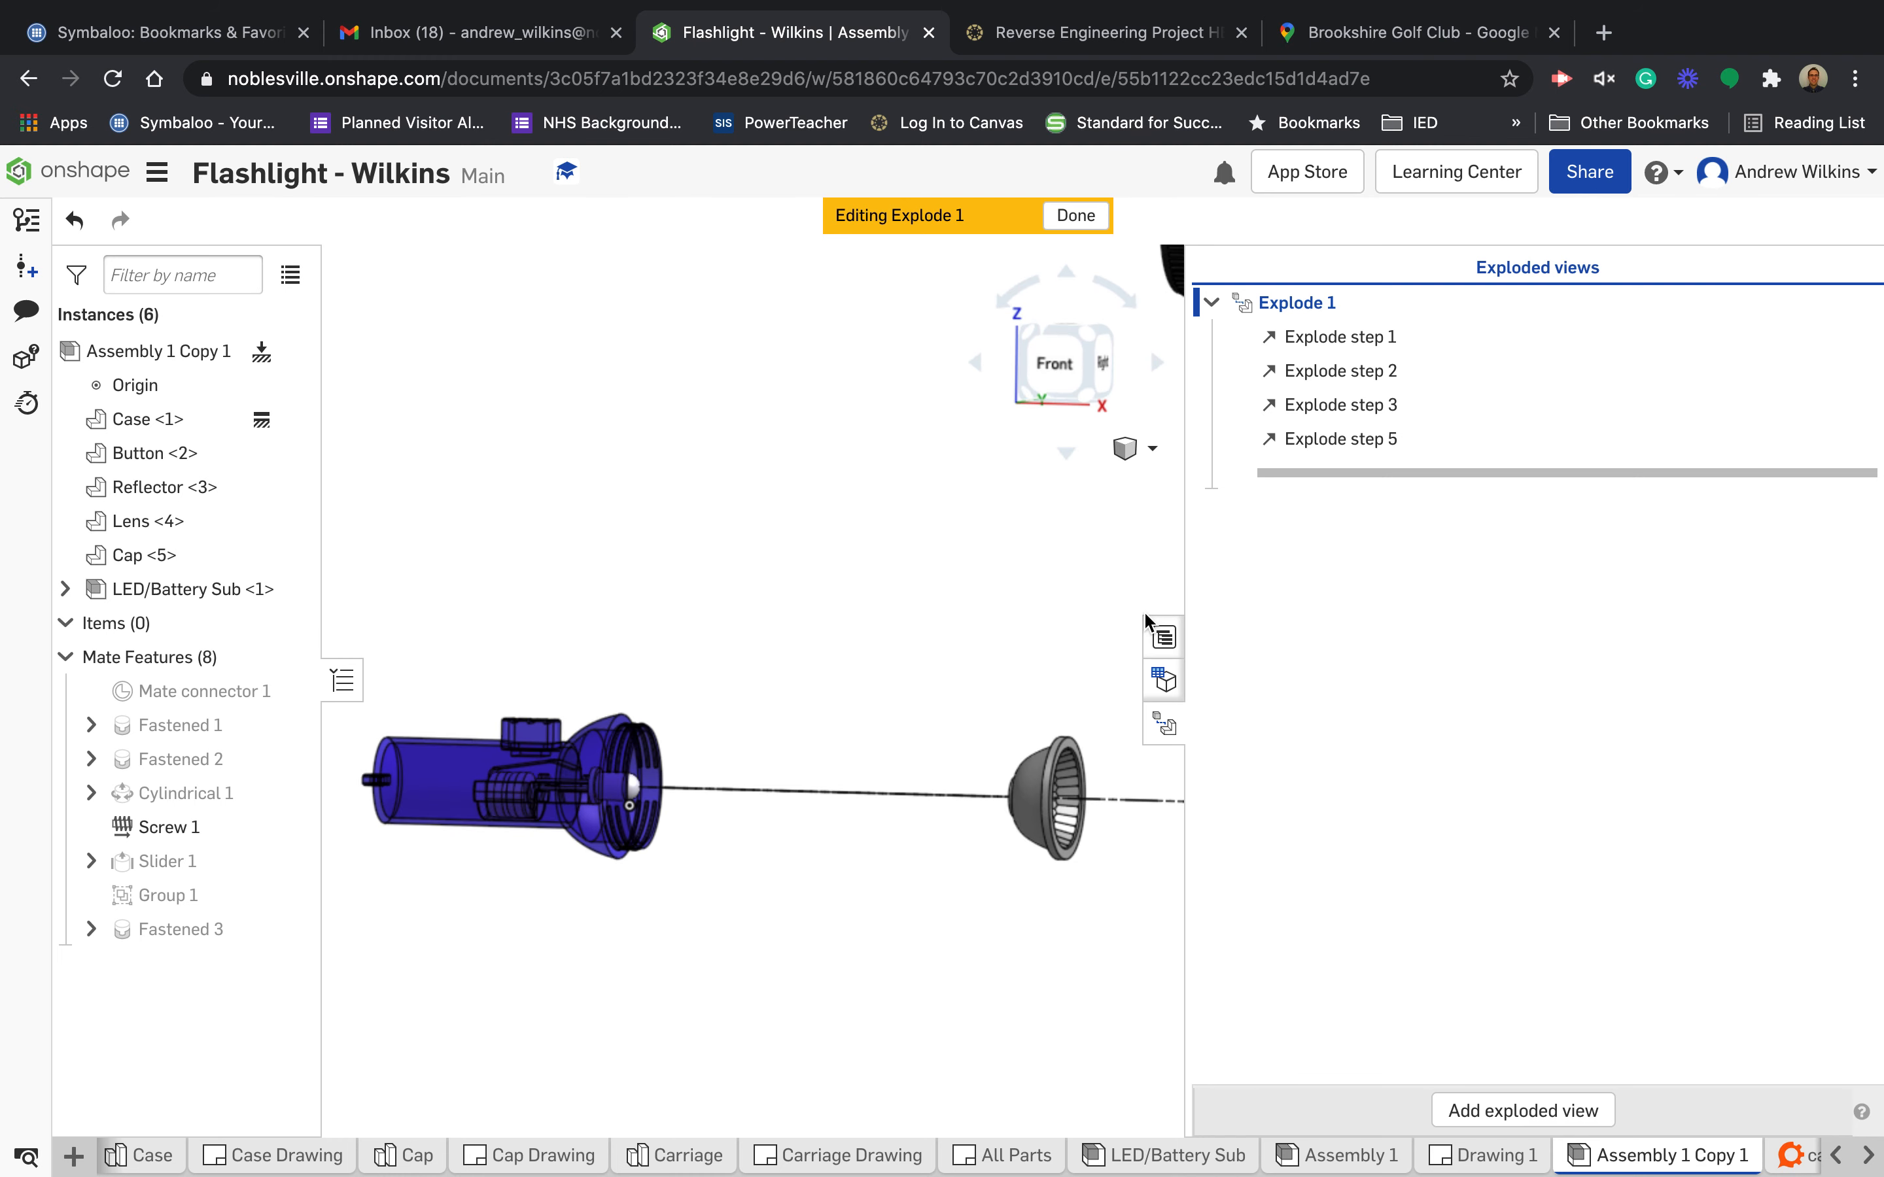
right_click(1060, 600)
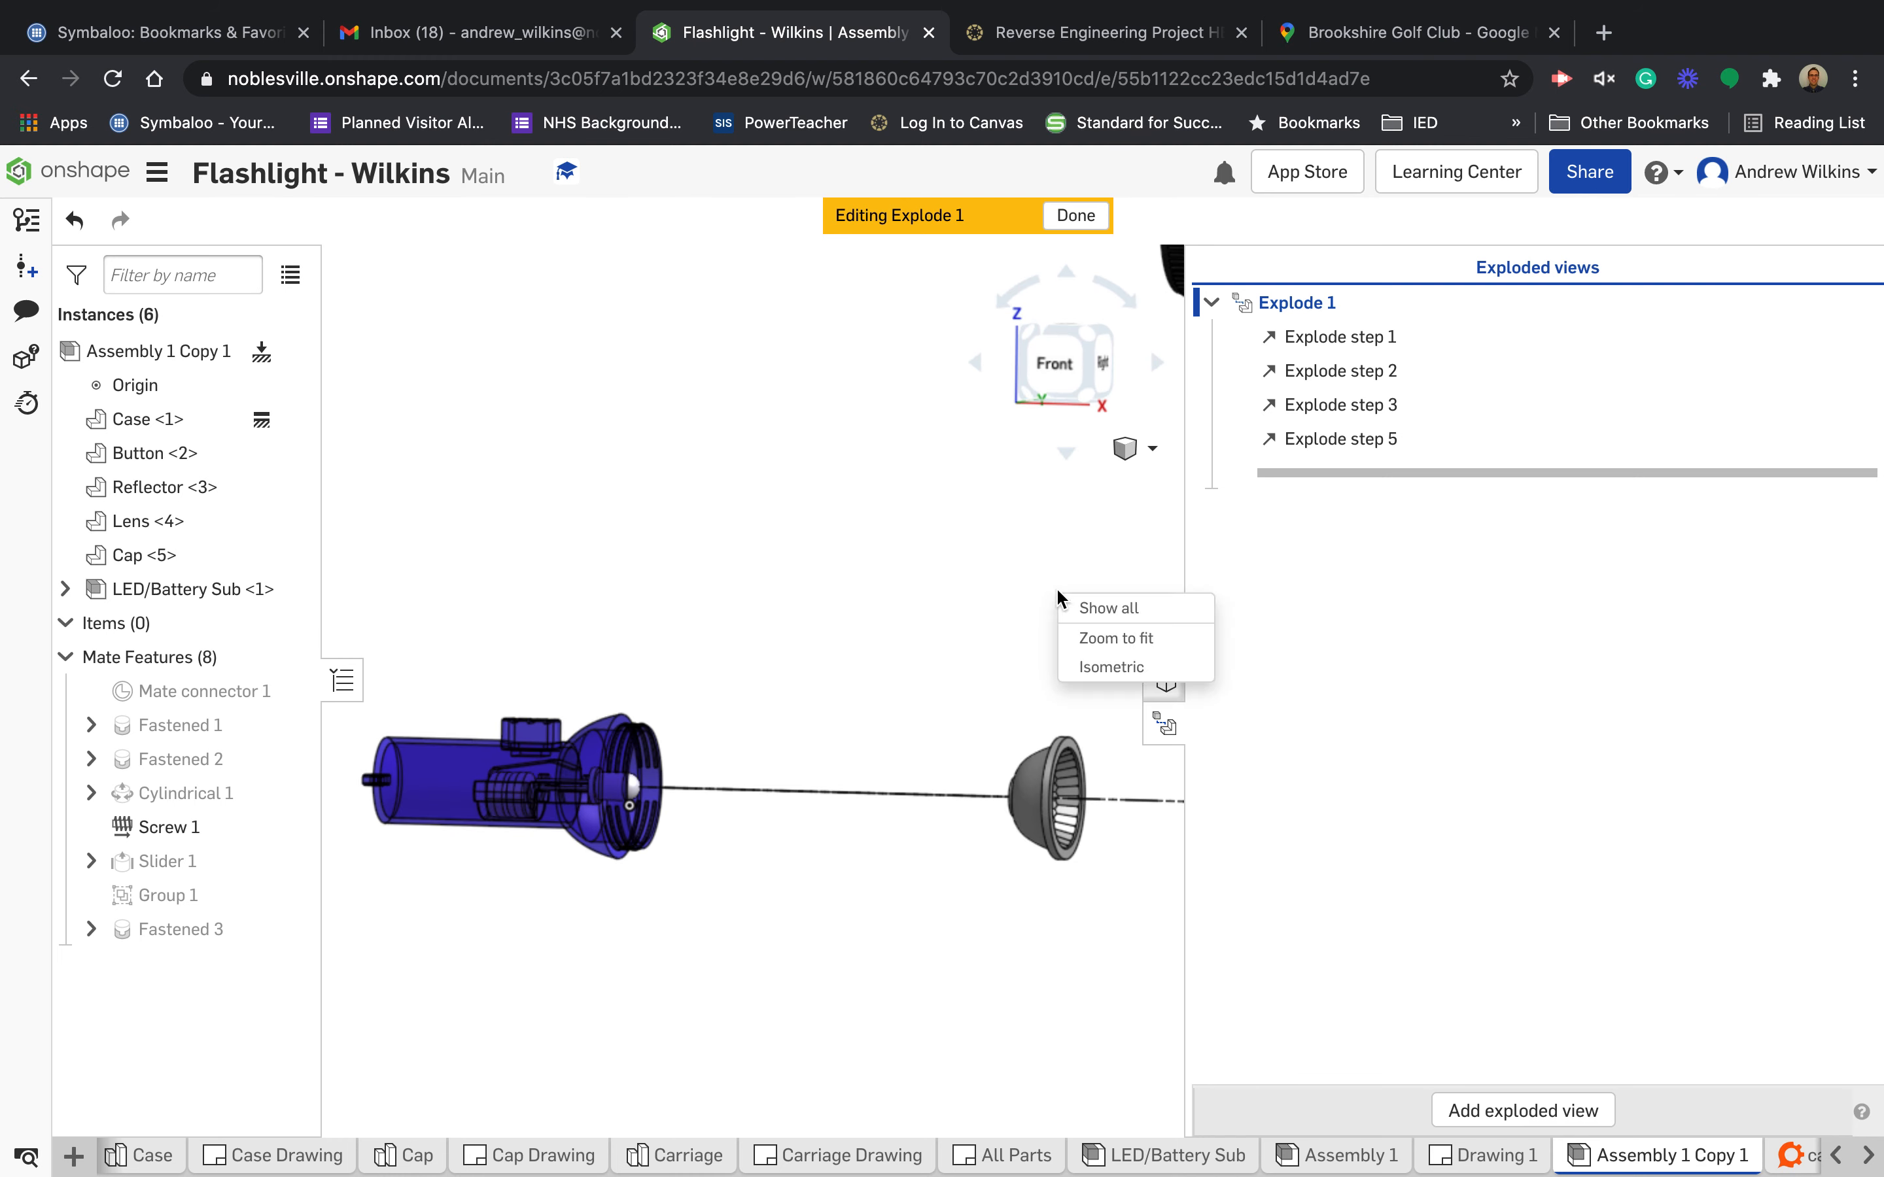
click(1077, 638)
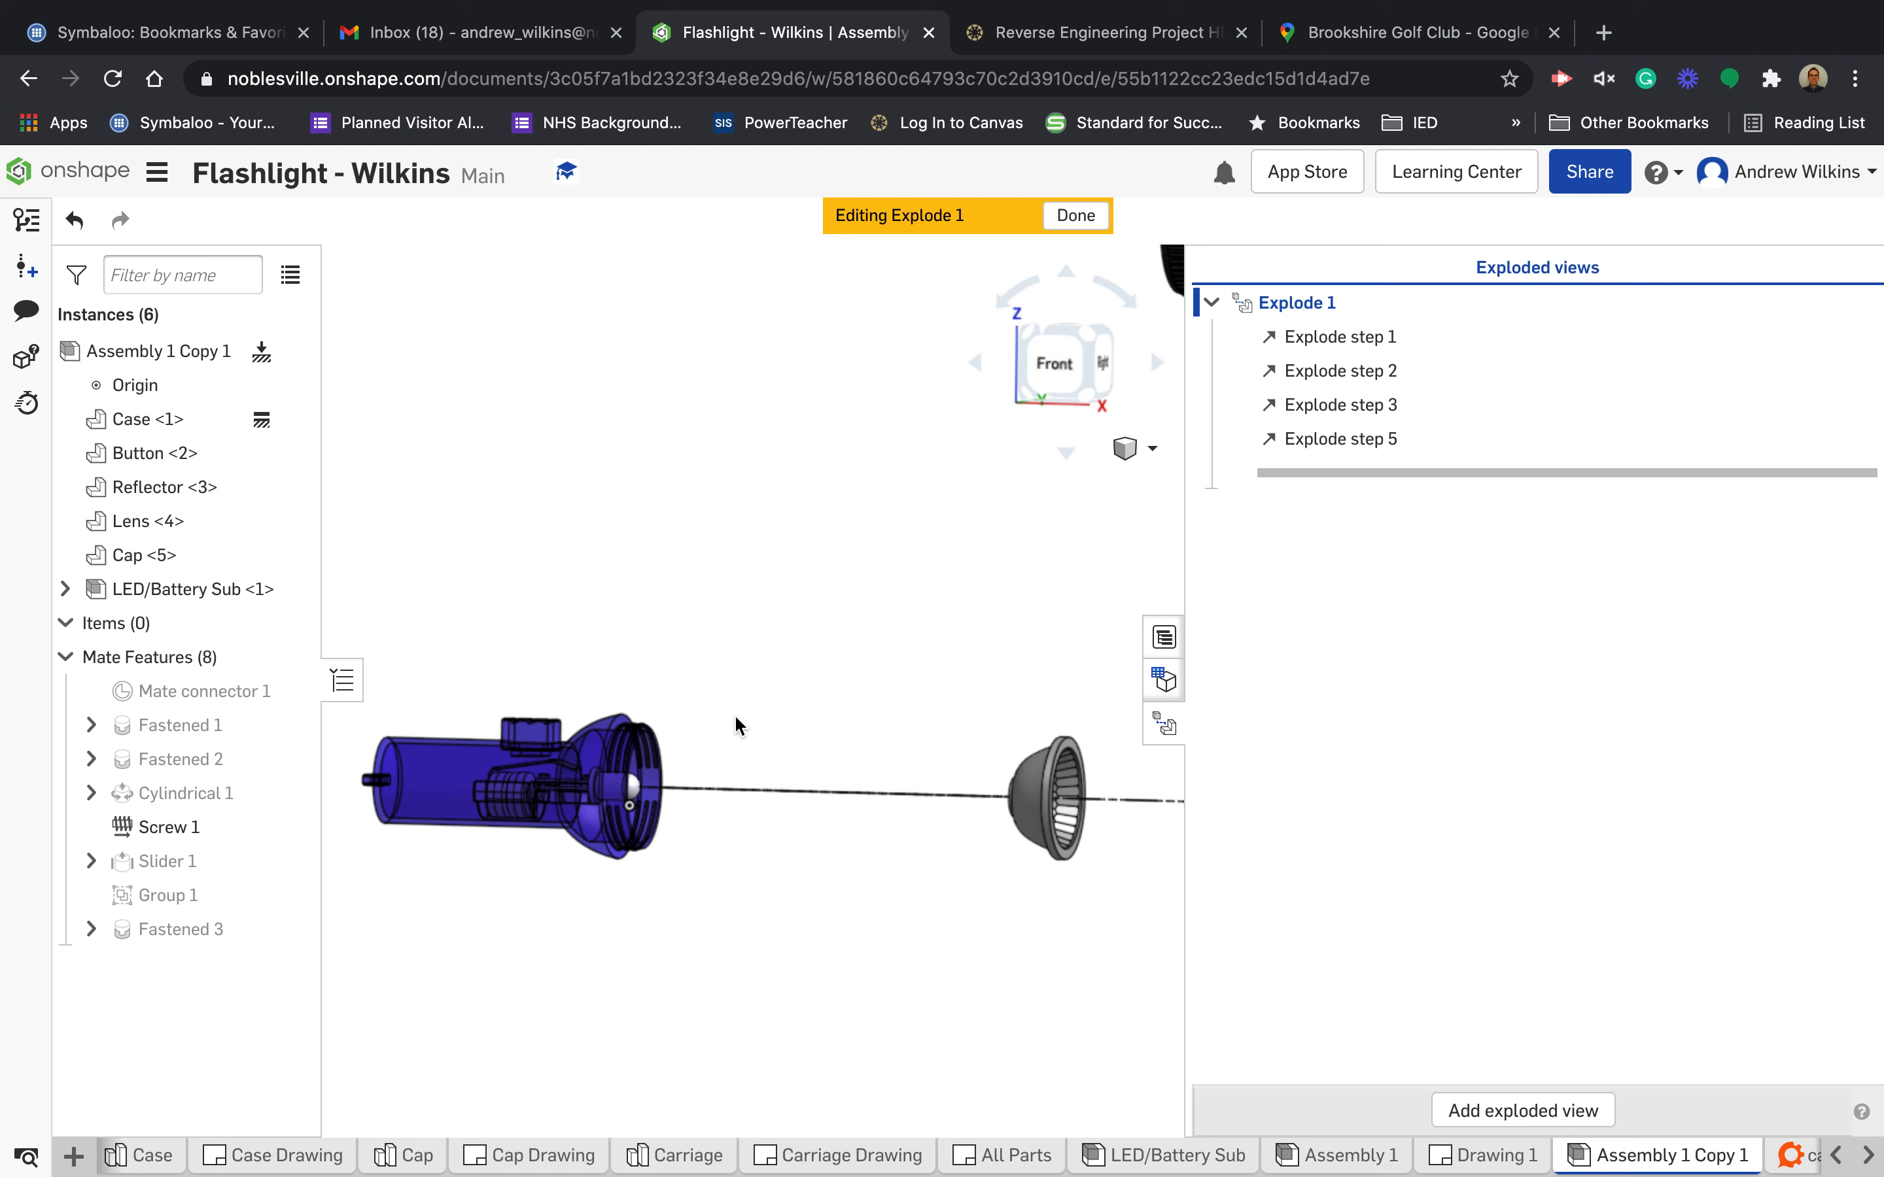
scroll(1068, 597, up, 3)
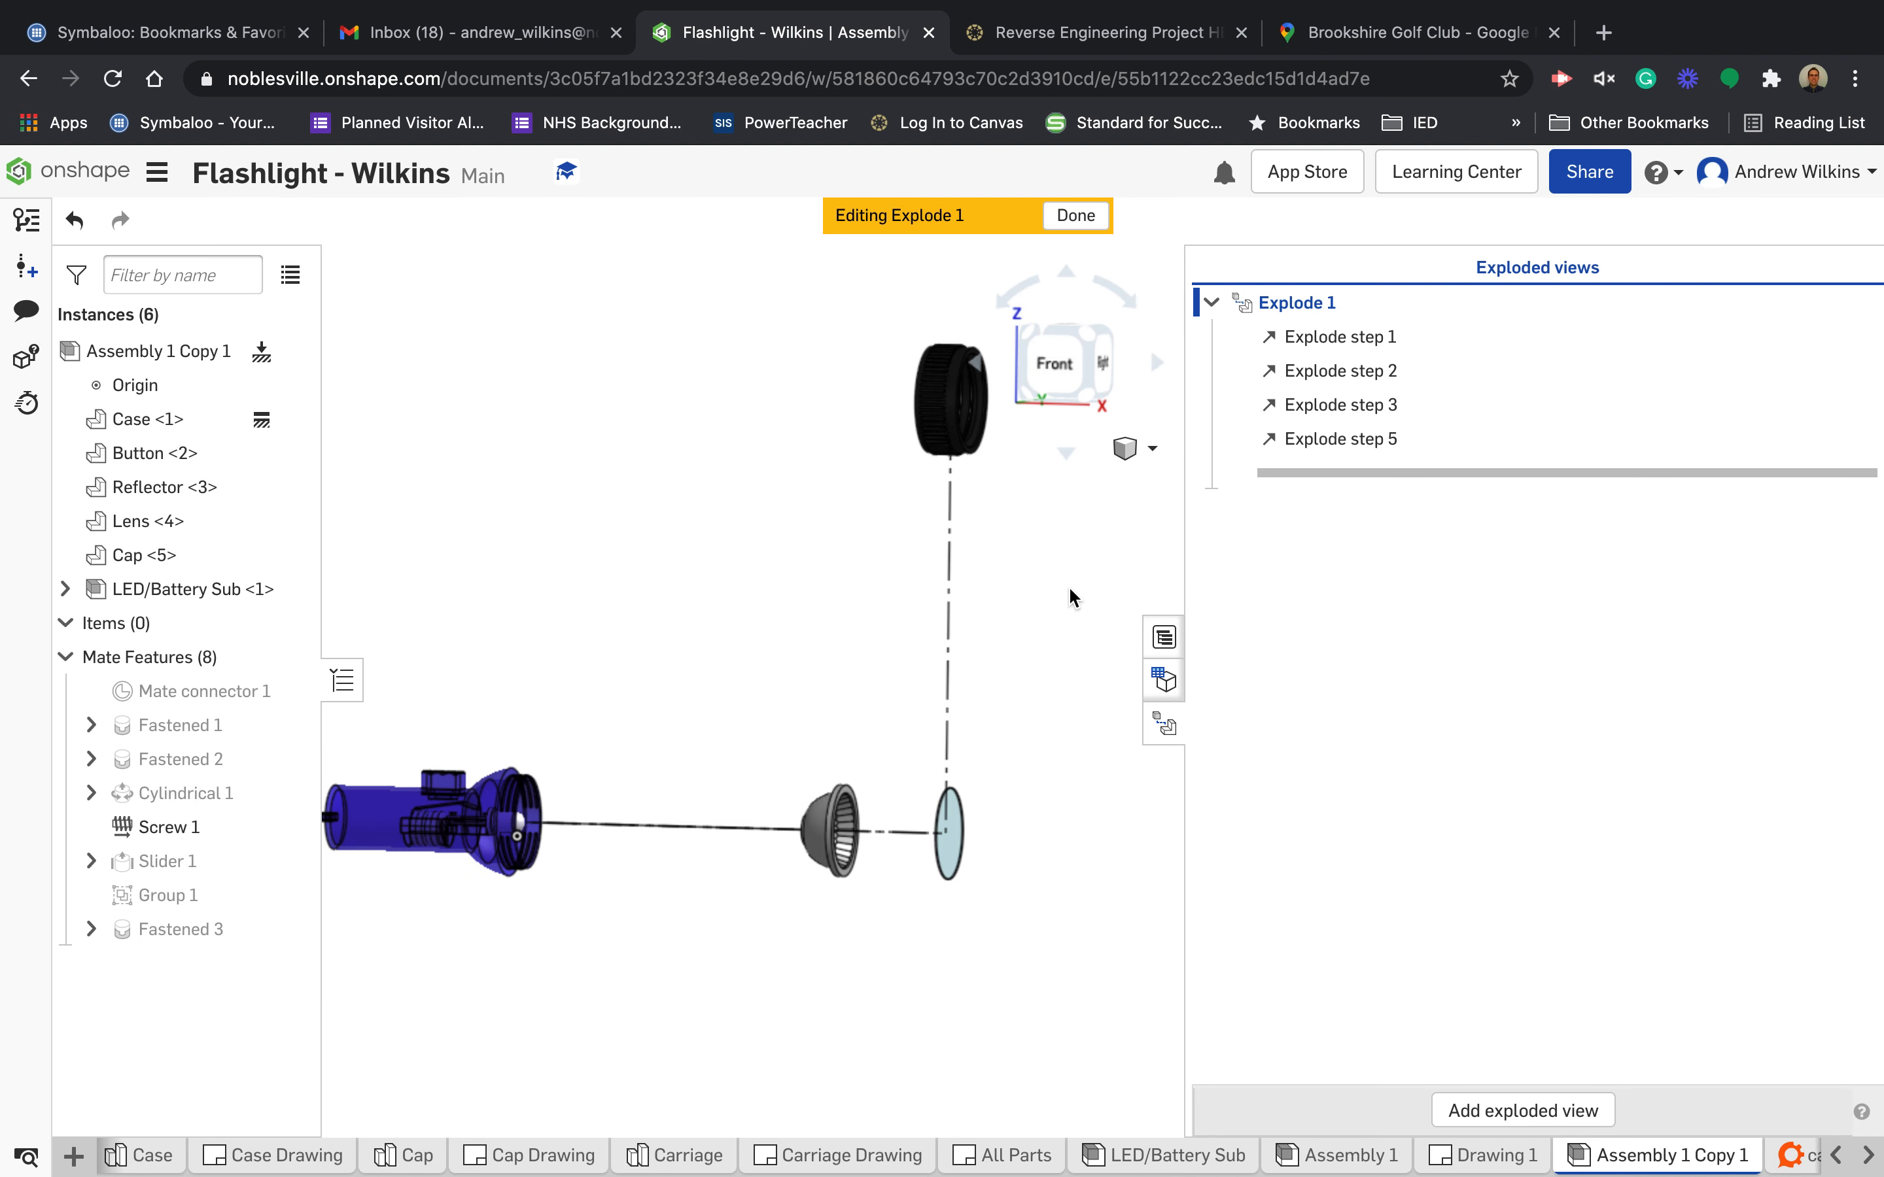
click(957, 421)
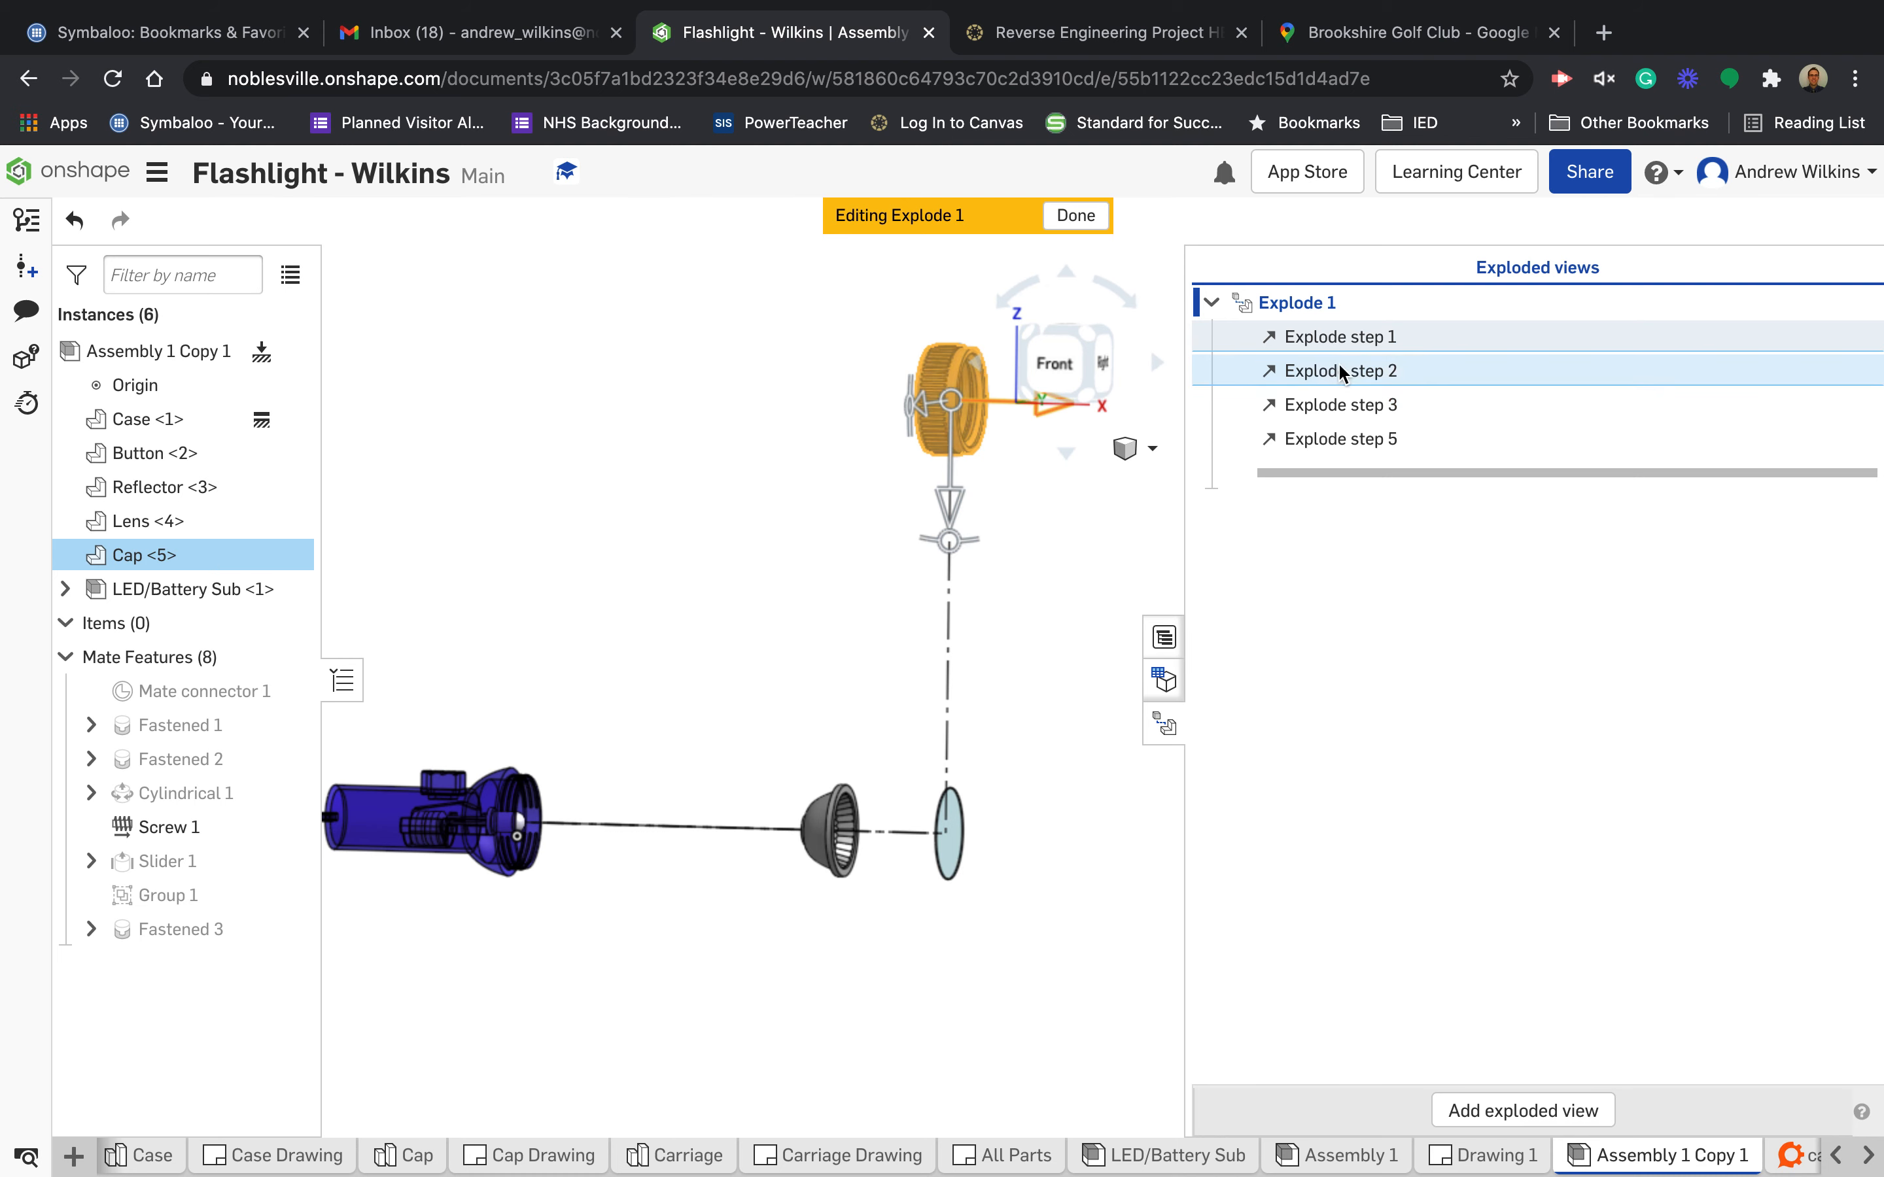
double_click(1323, 371)
click(554, 445)
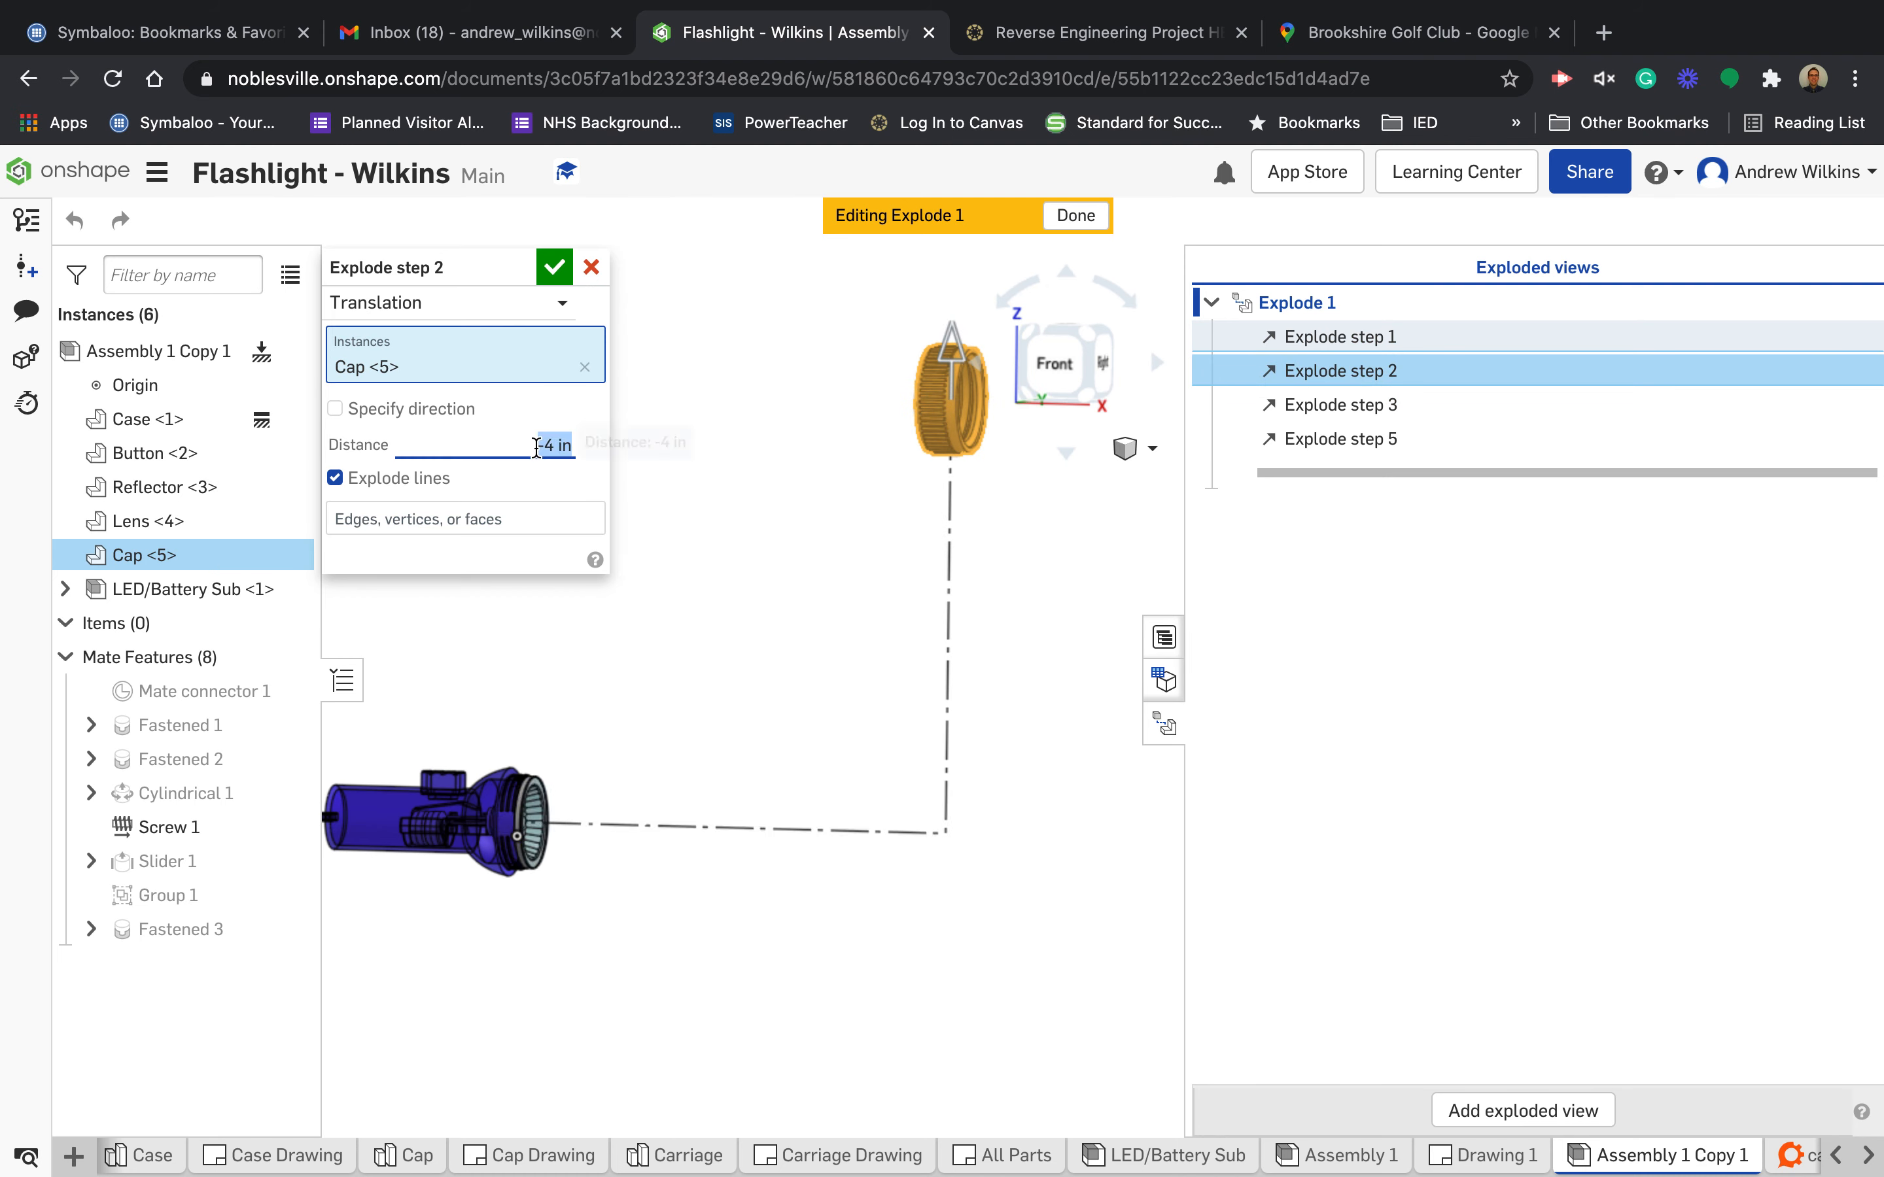
text(-2)
key(Return)
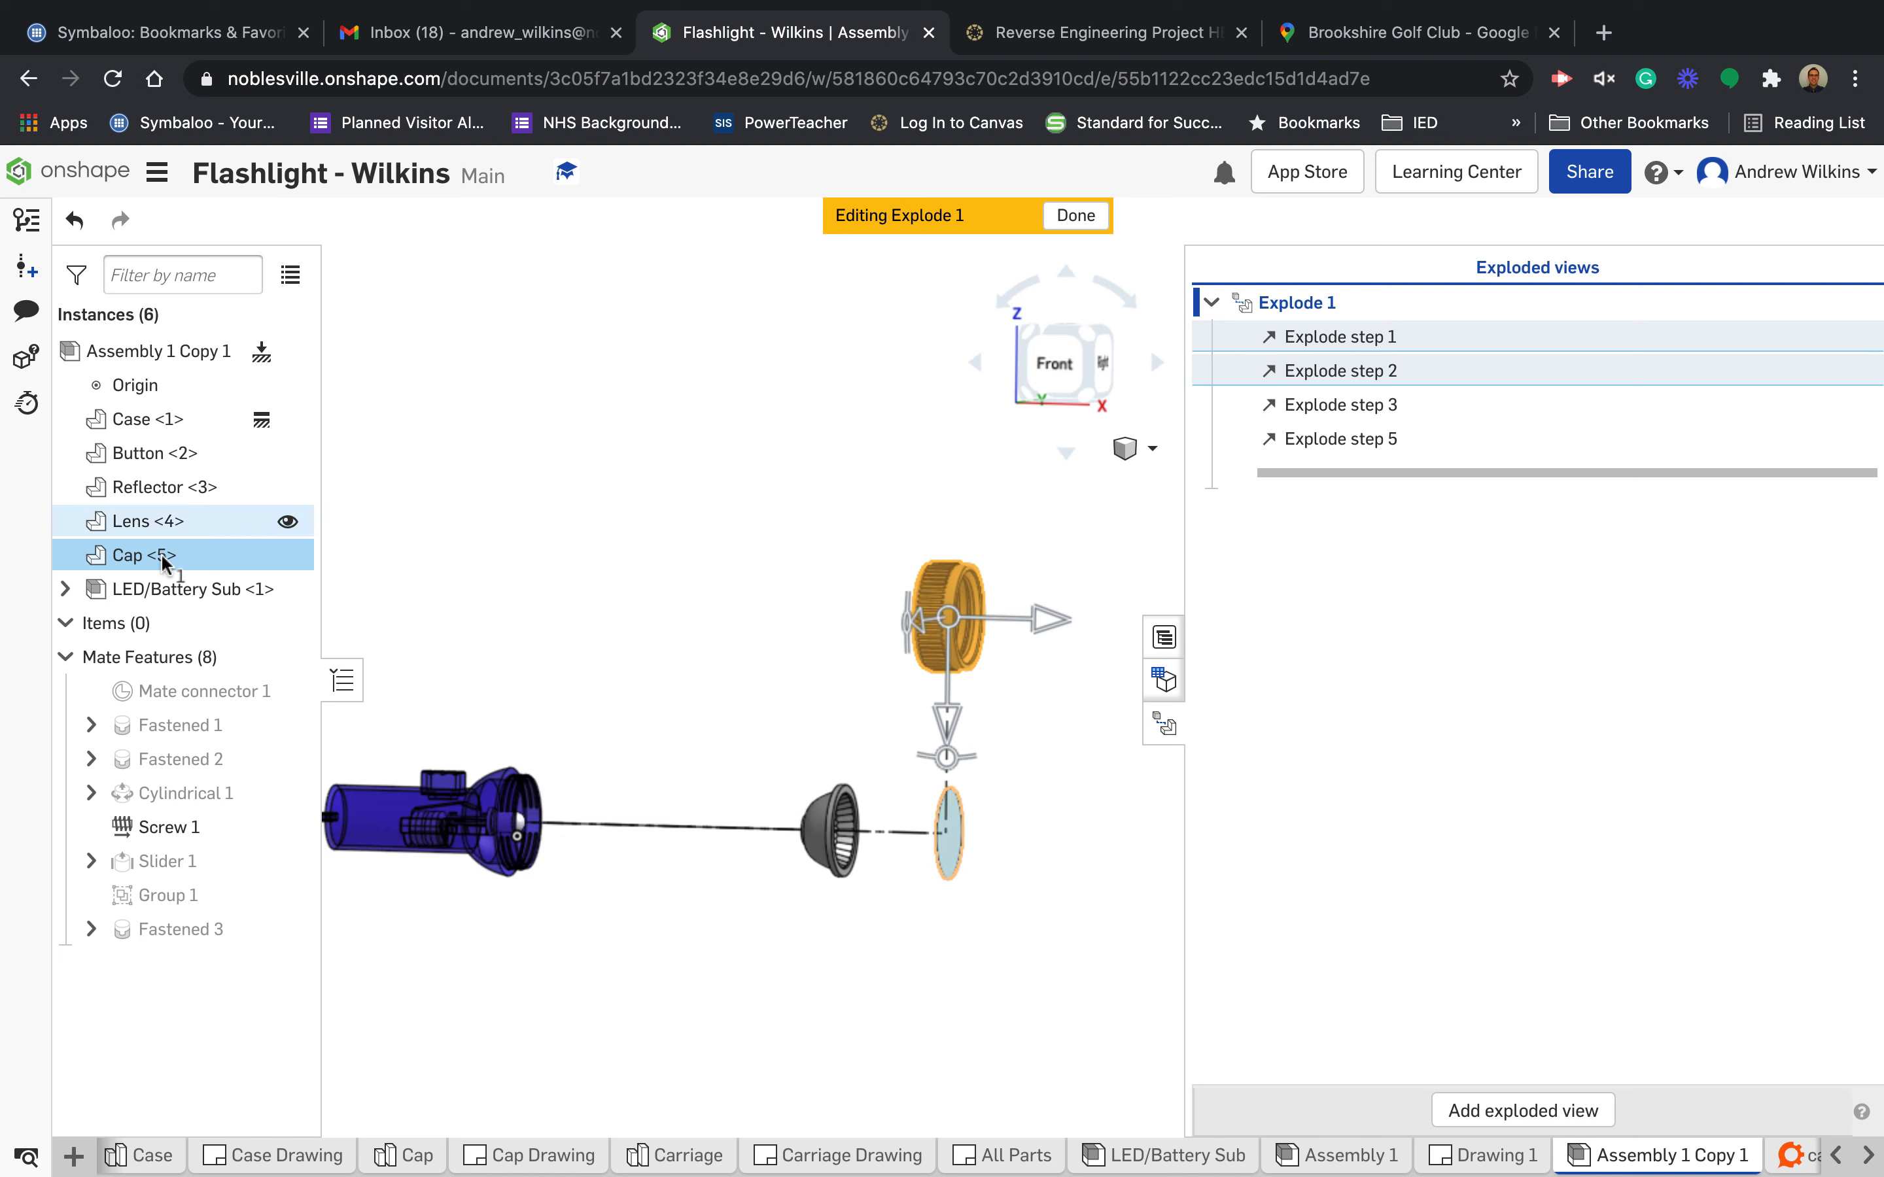
- Explode the LED/Battery Sub out of the case along the flashlight axis with a distance of 2 in
click(273, 589)
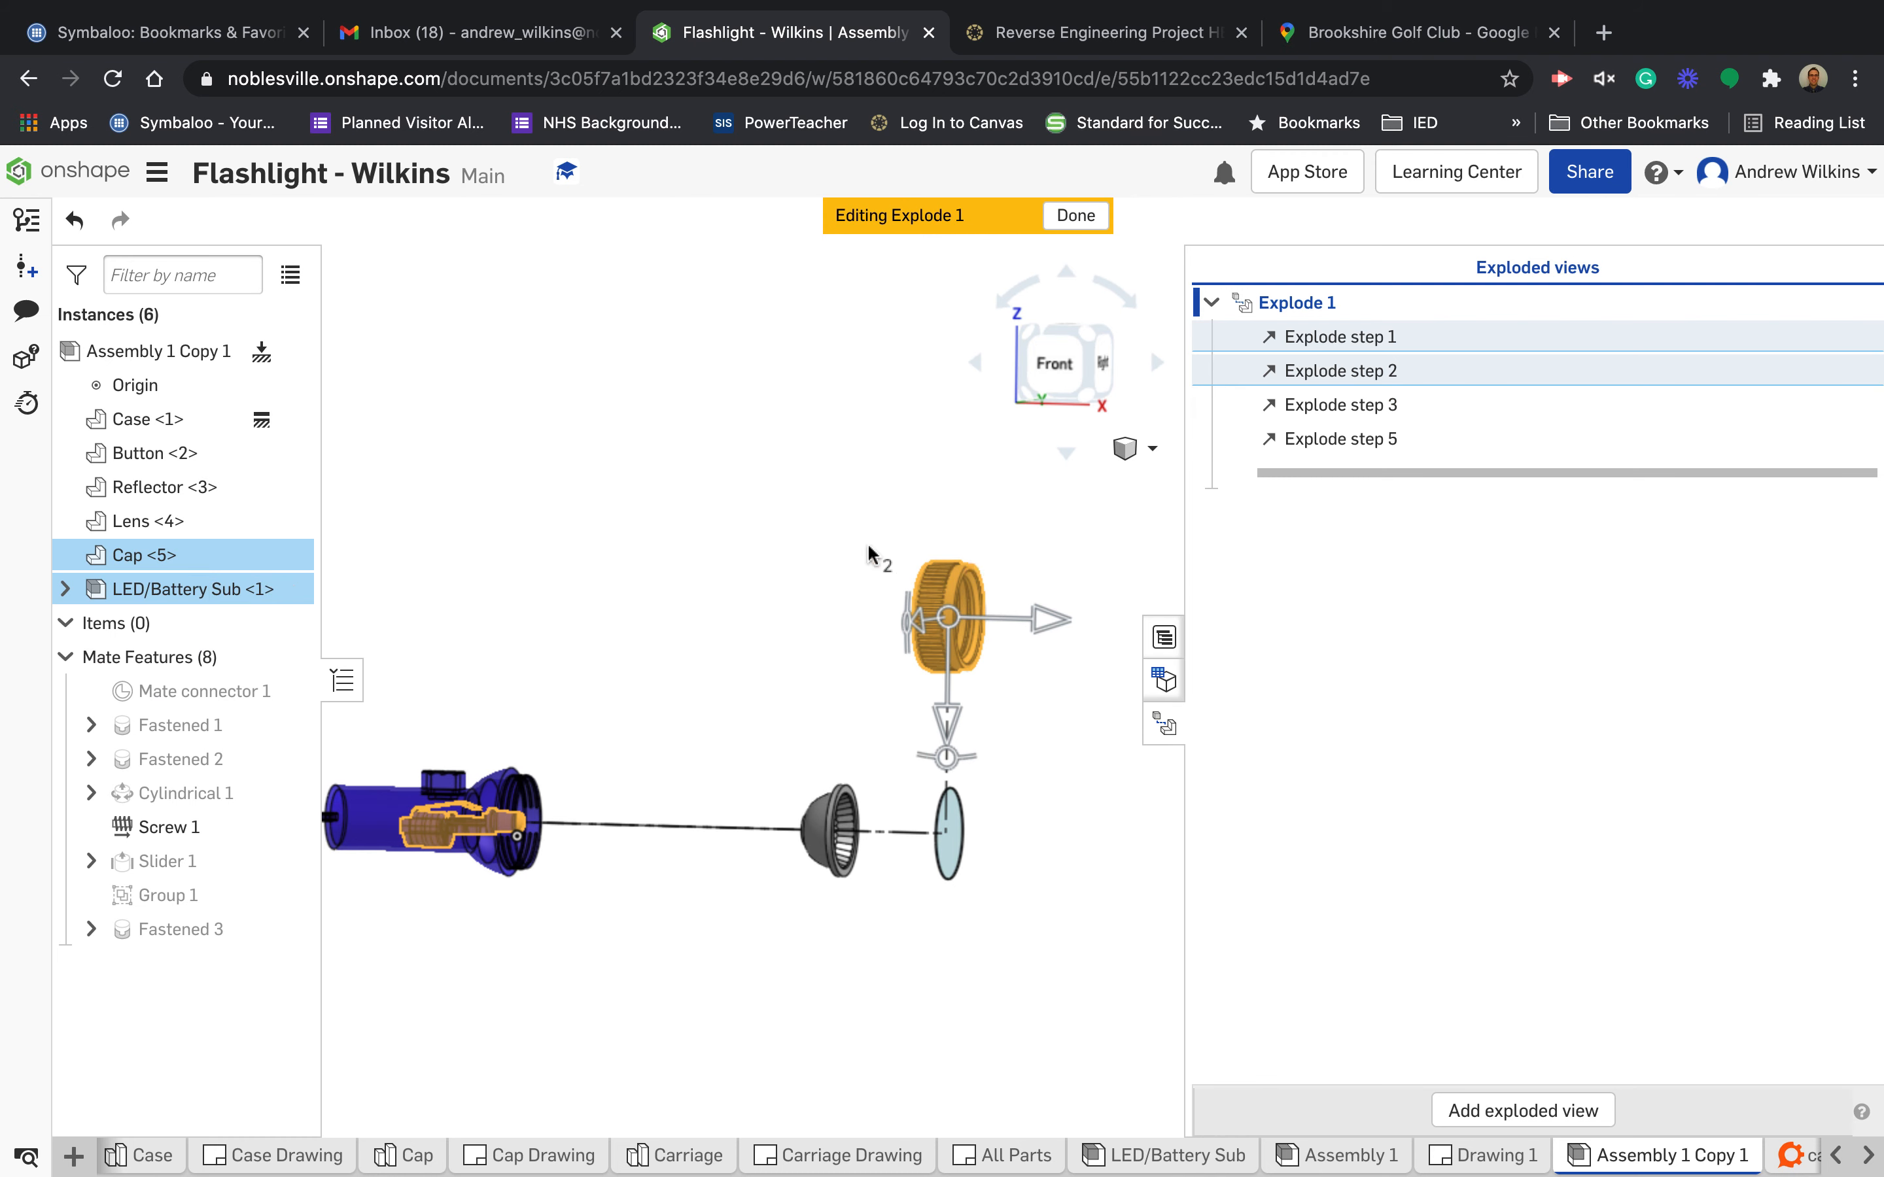
click(187, 554)
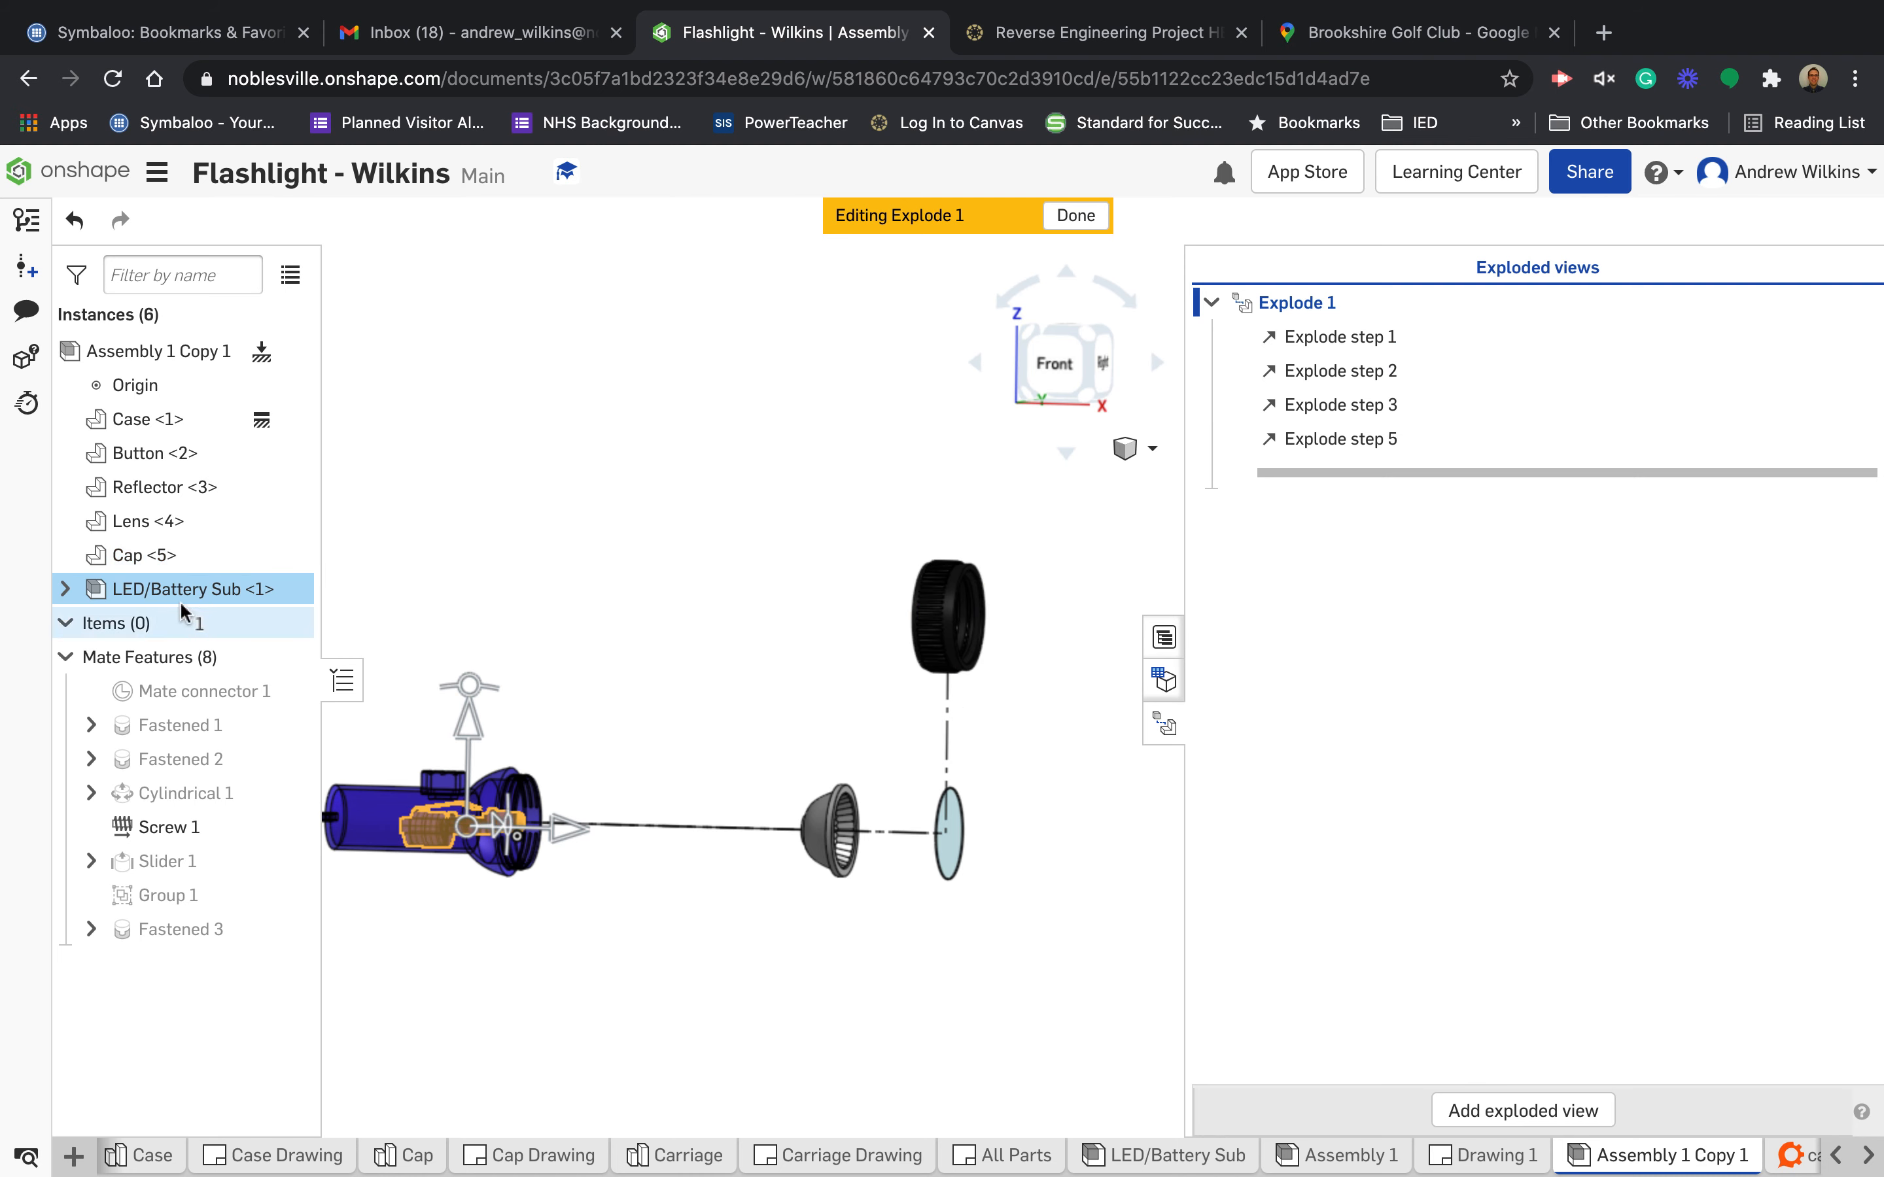
click(65, 590)
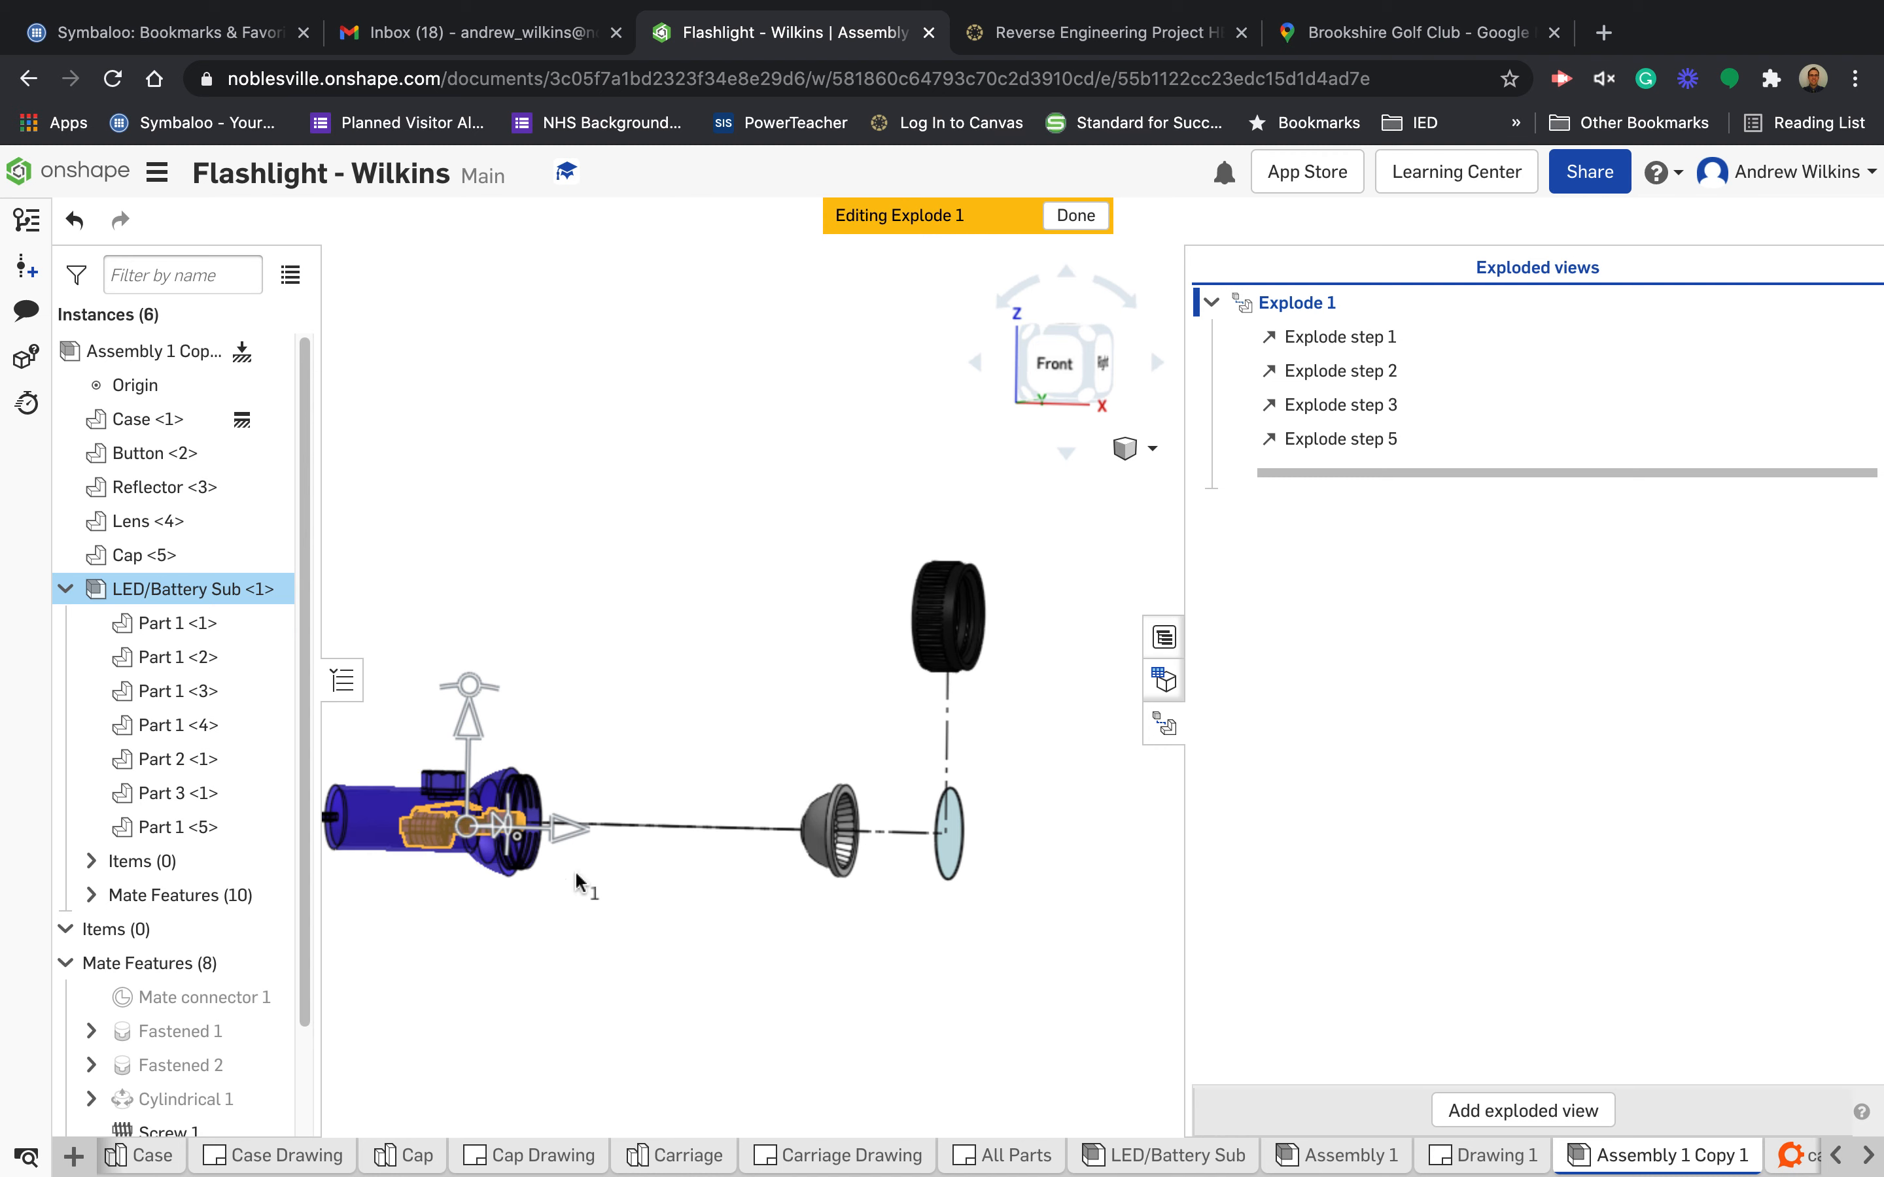
drag(738, 826, 747, 829)
drag(566, 837, 746, 853)
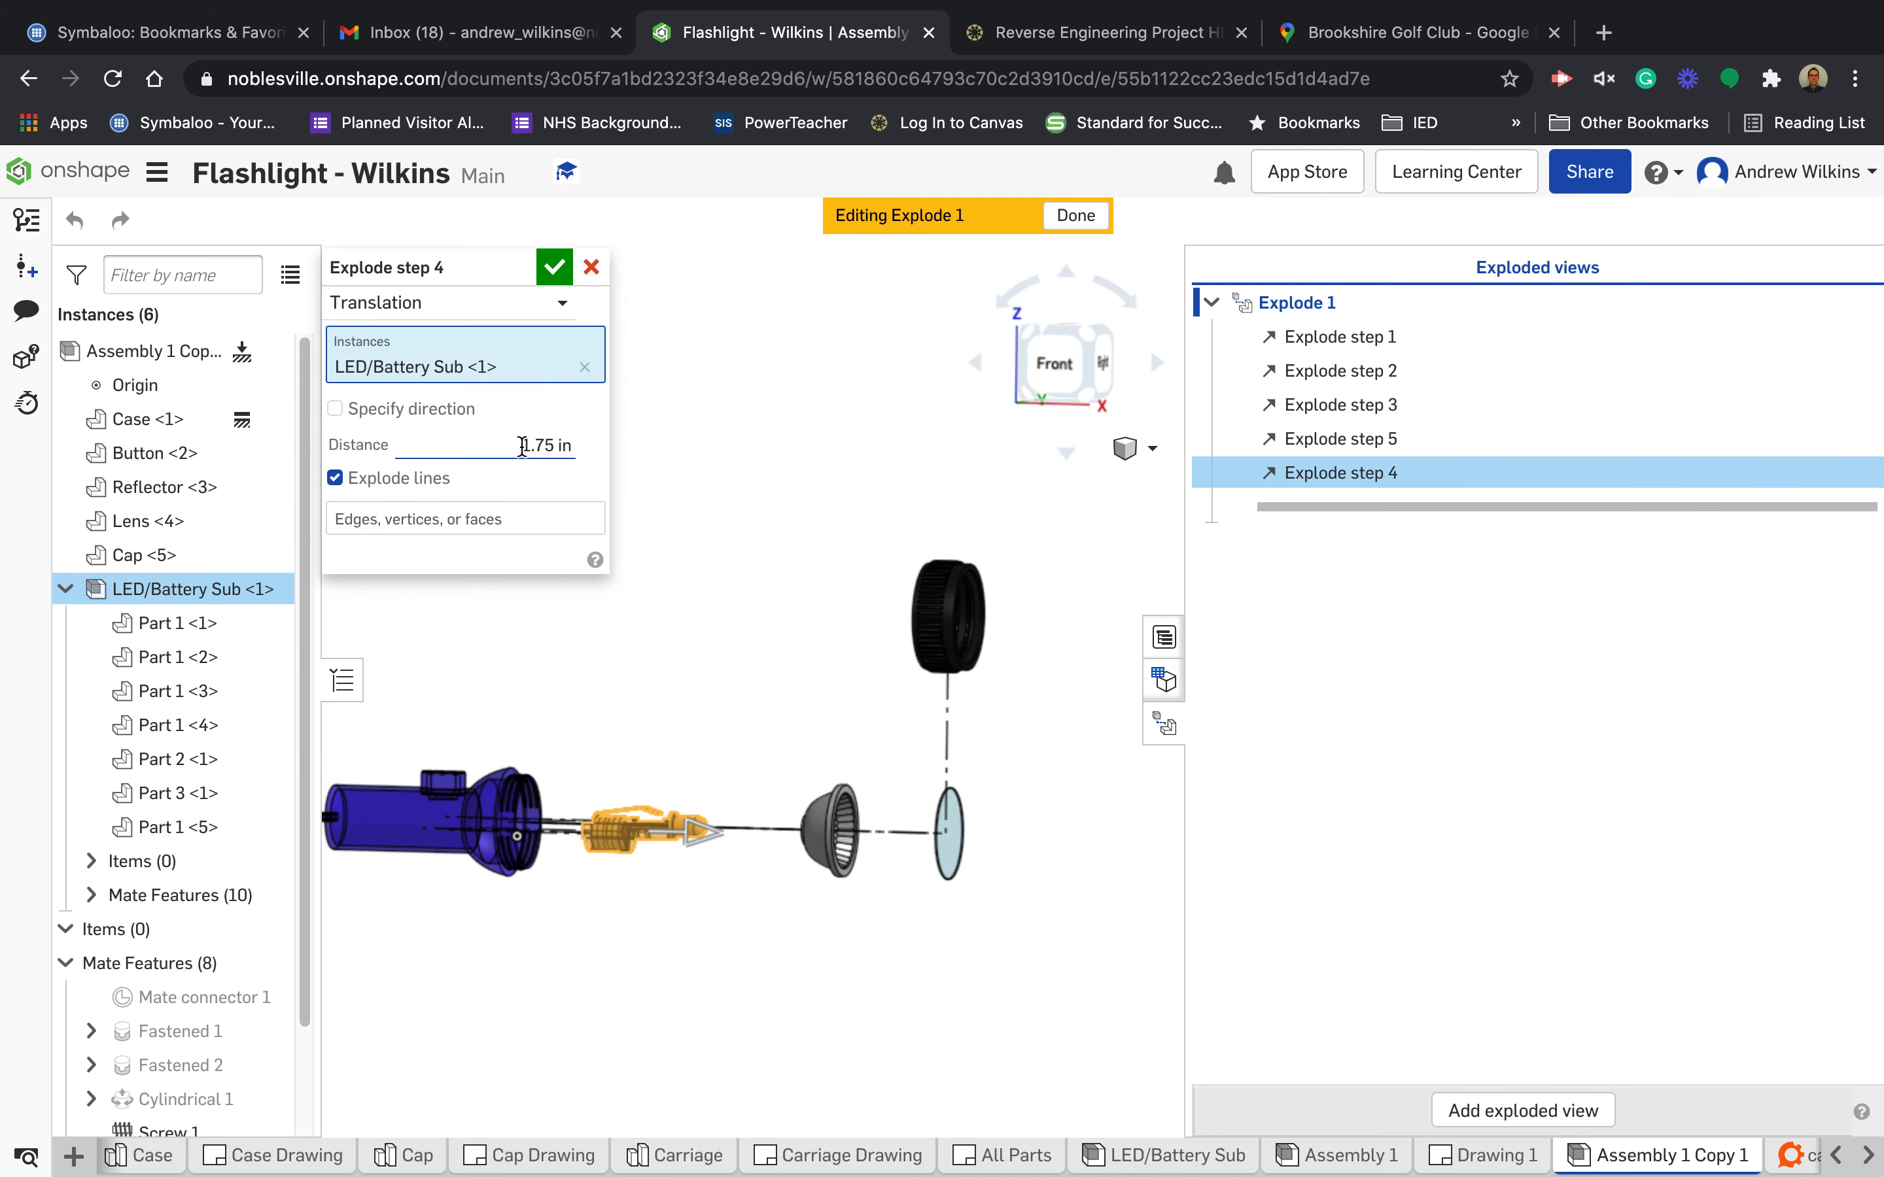
click(520, 445)
text(2)
key(Return)
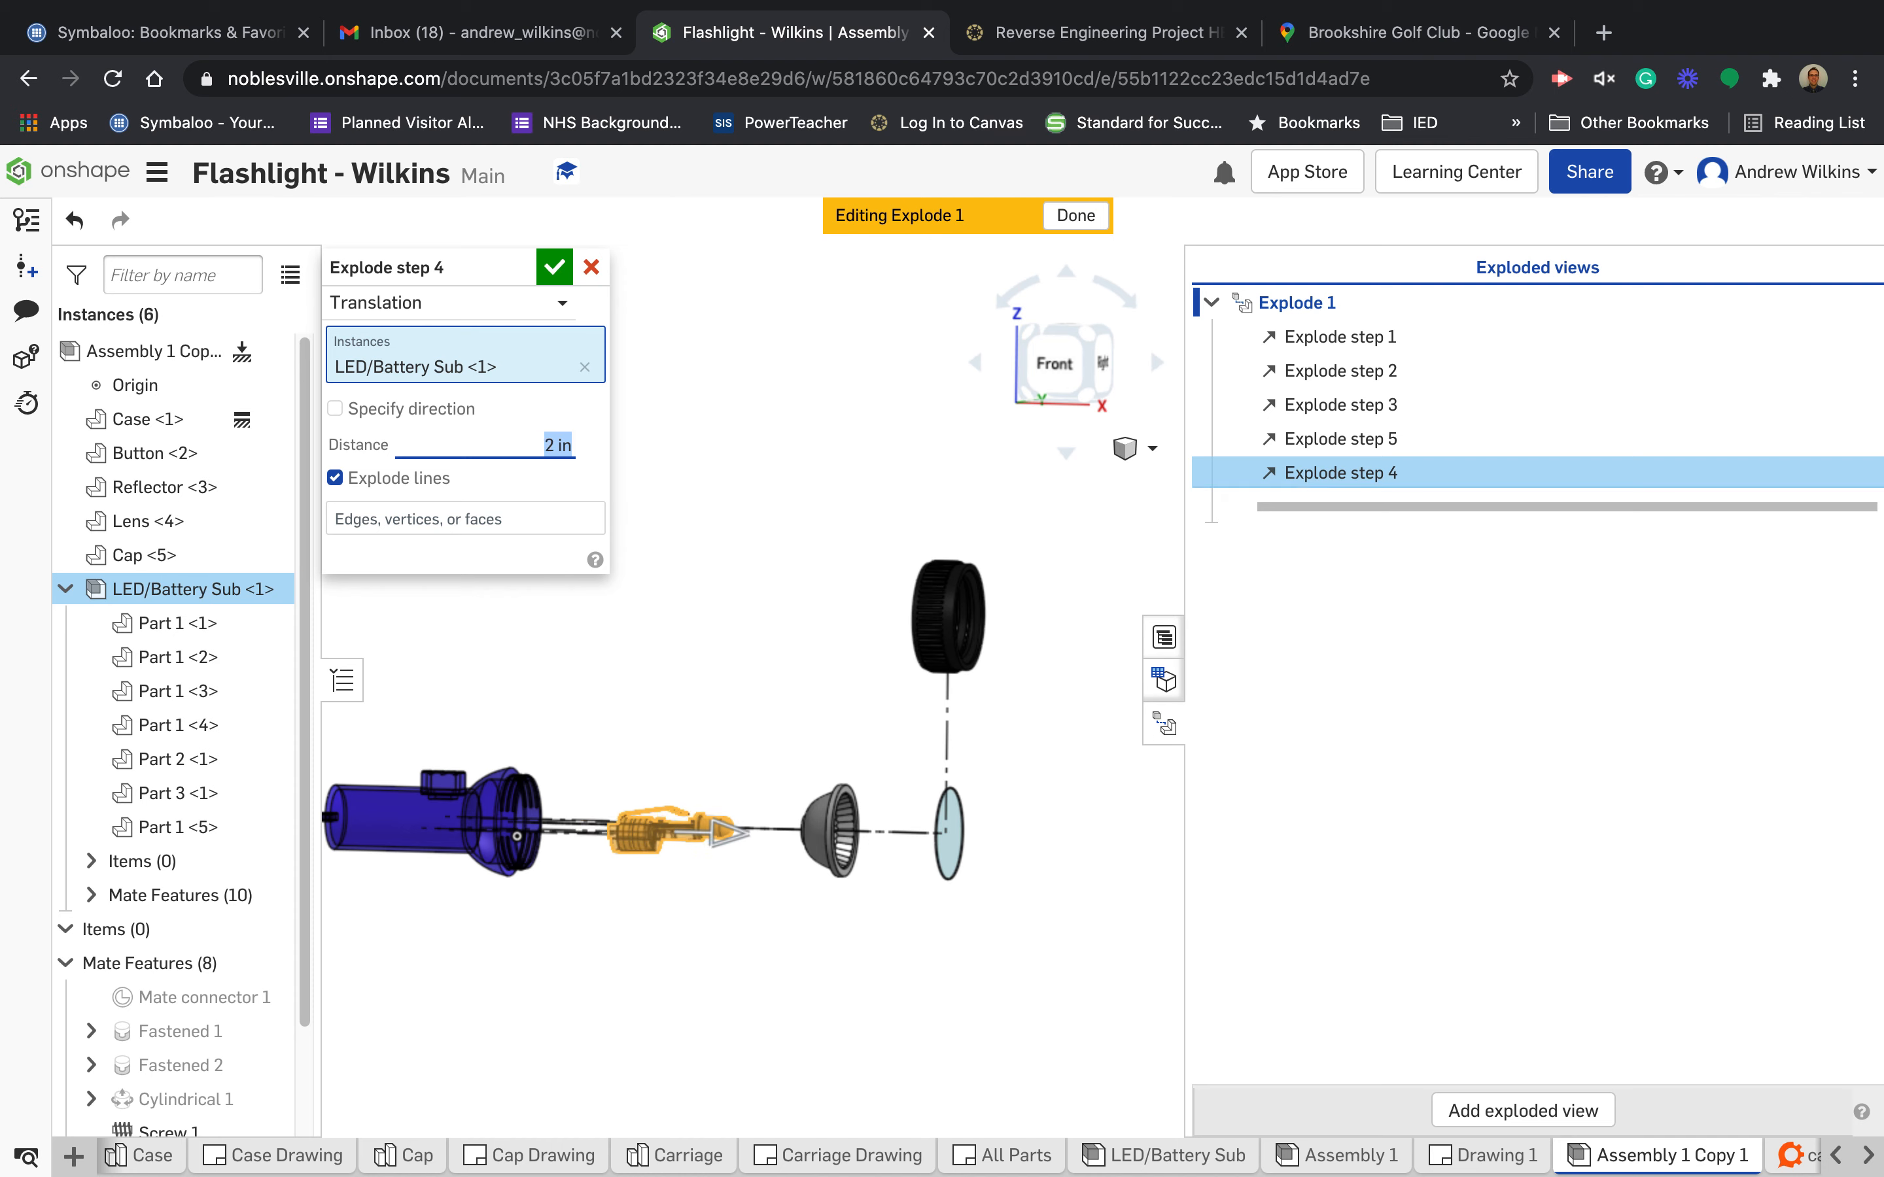
click(554, 273)
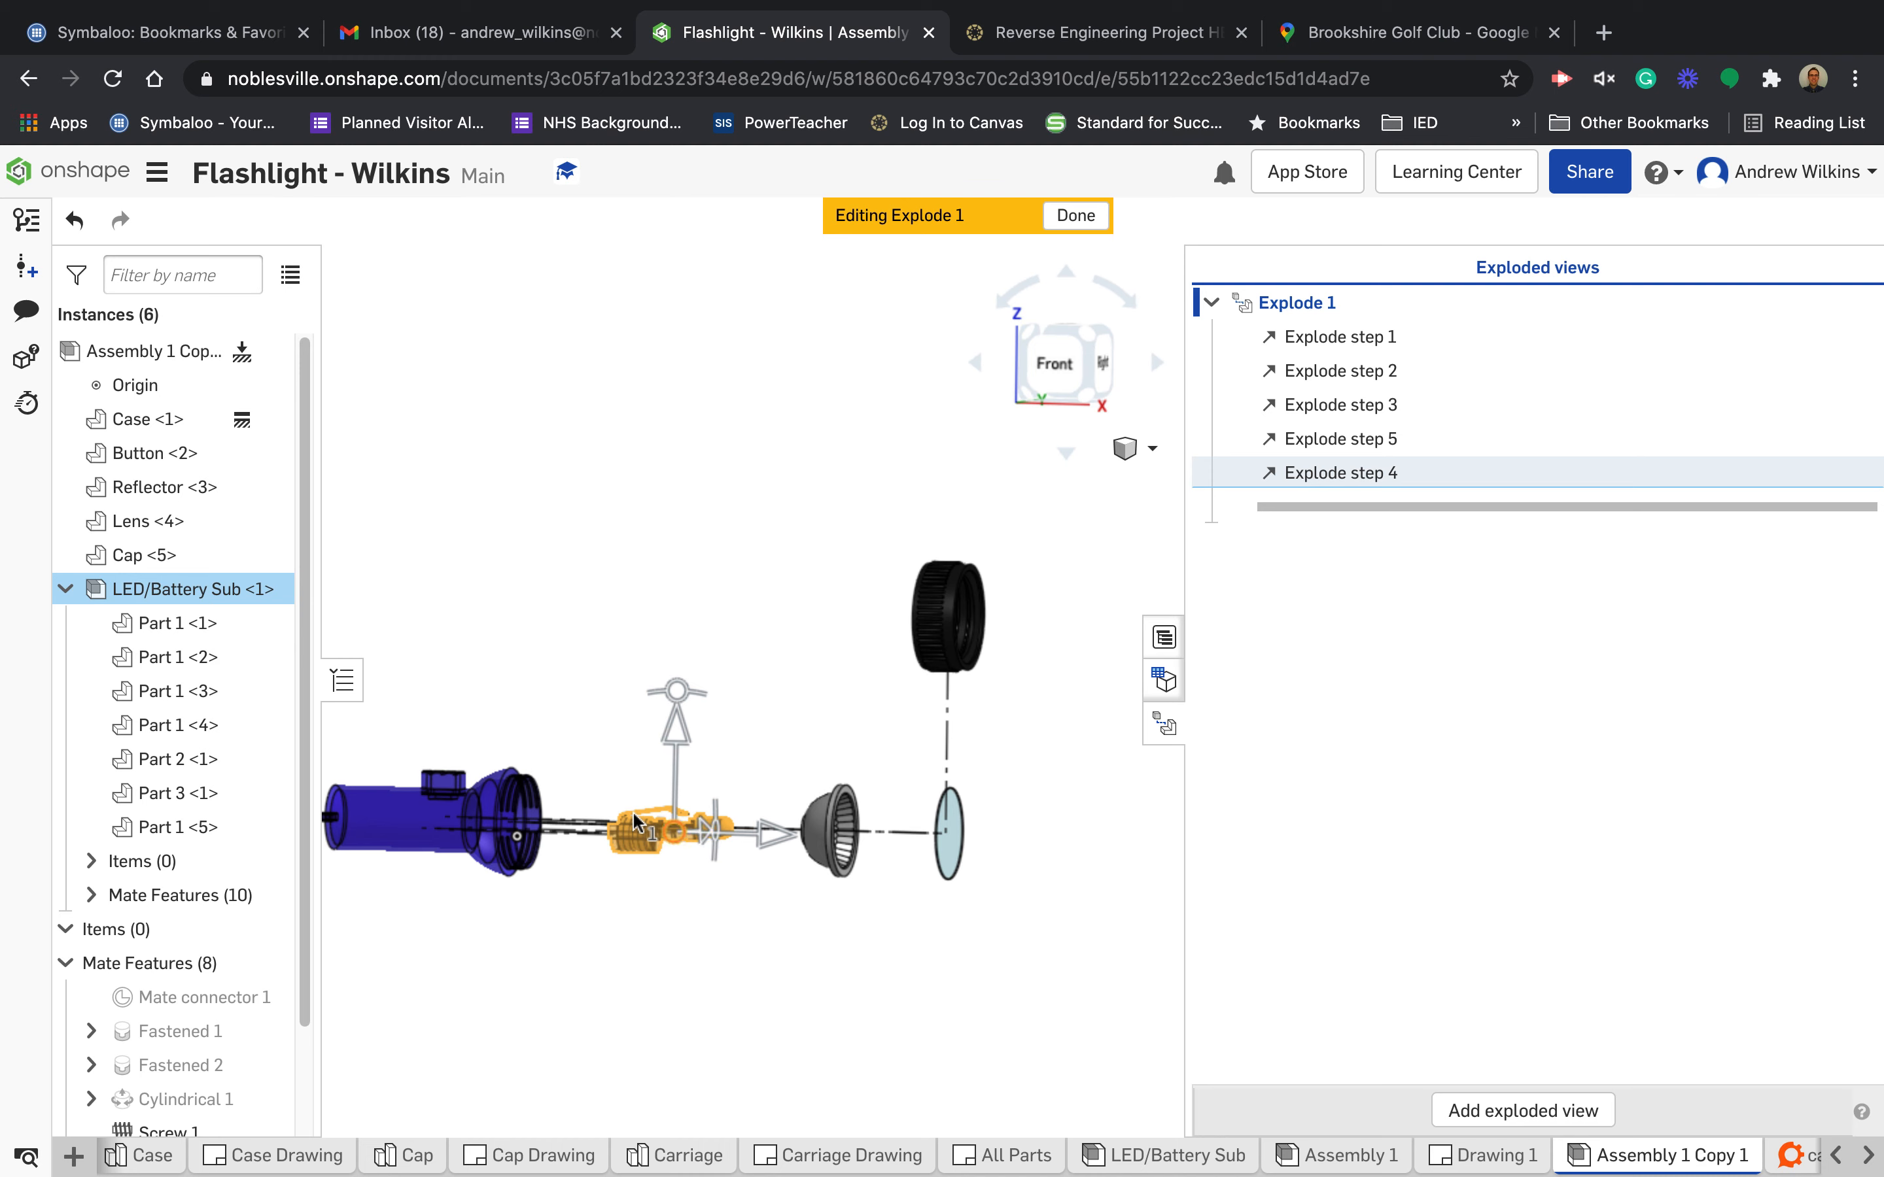
- Explode the bent contact strip, Part 1 <5>, upward from the LED/Battery Sub with a distance of 2 in
click(179, 623)
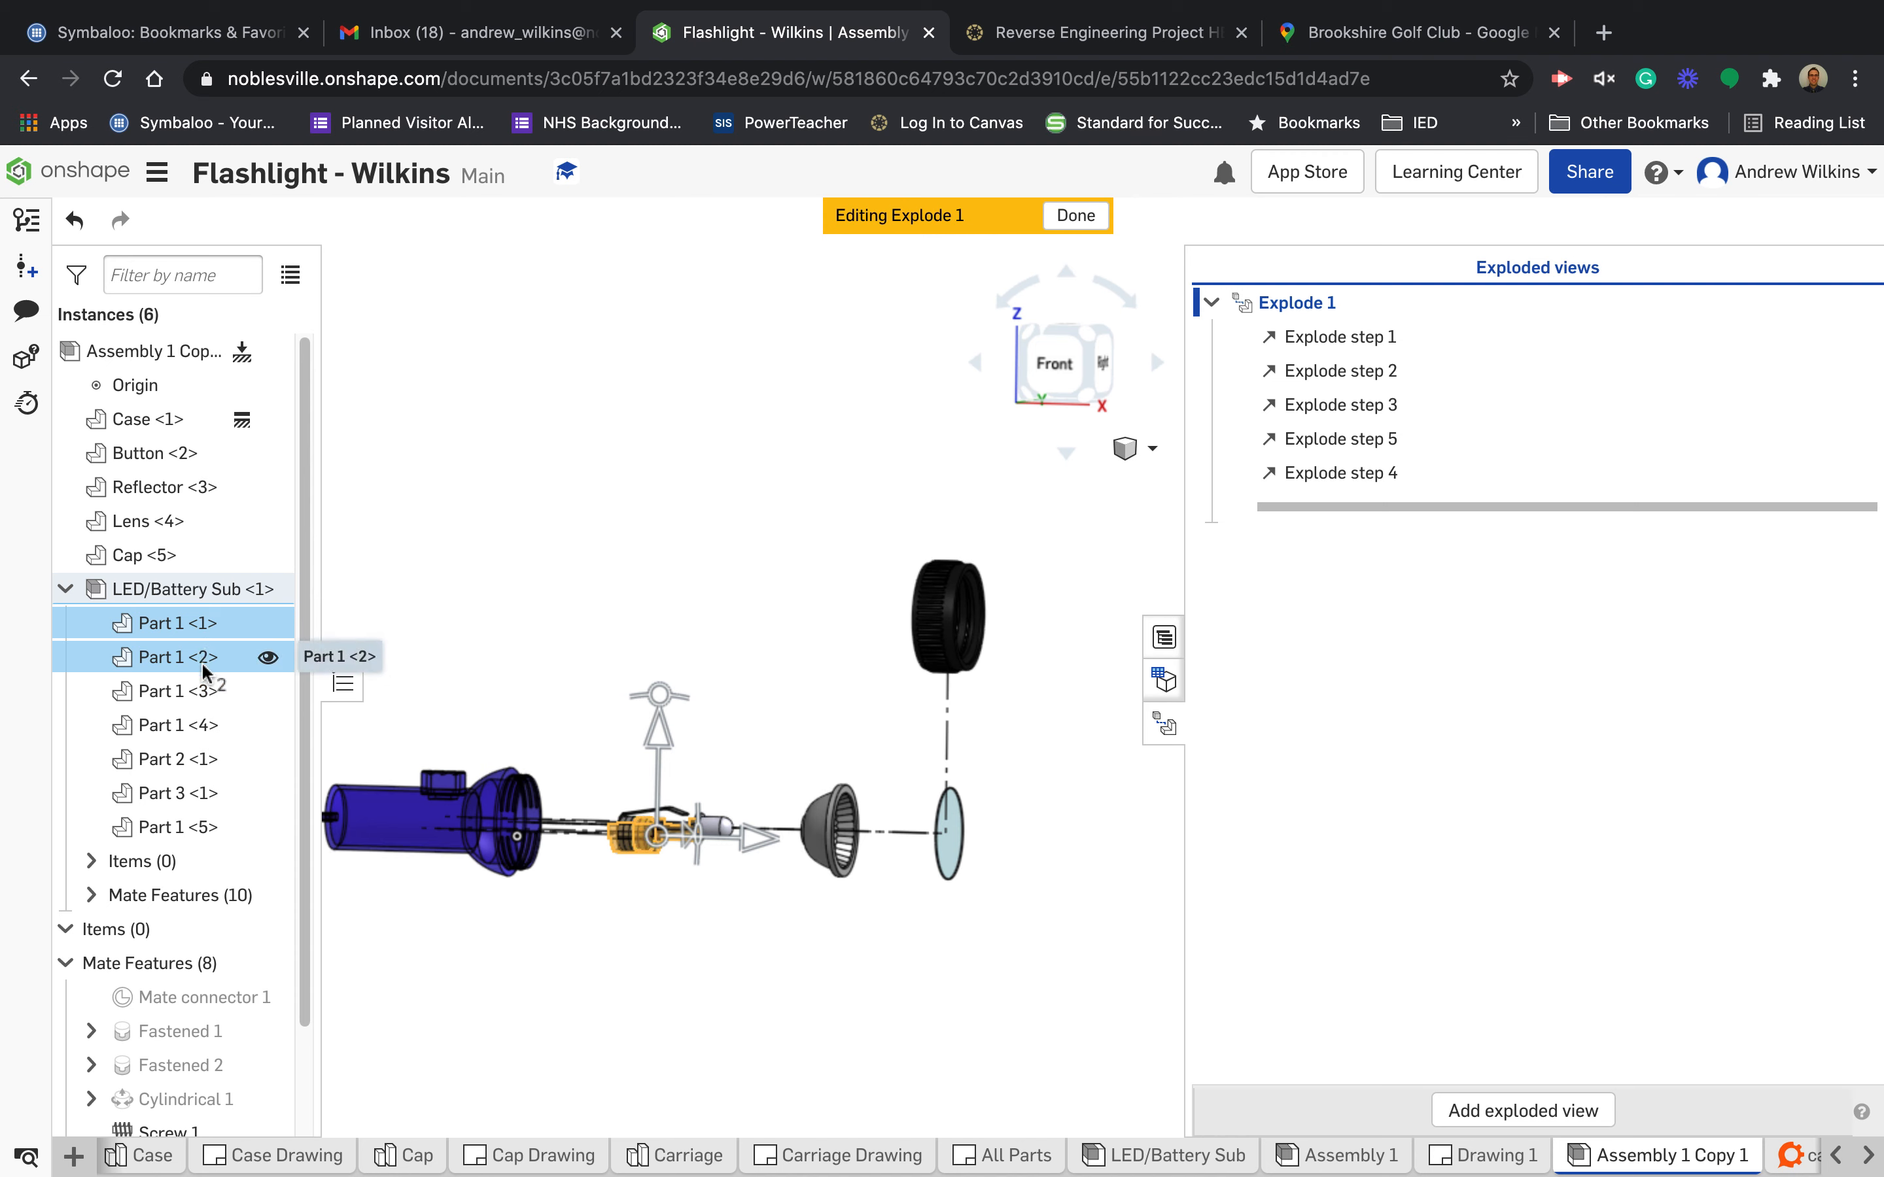
ctrl+click(200, 728)
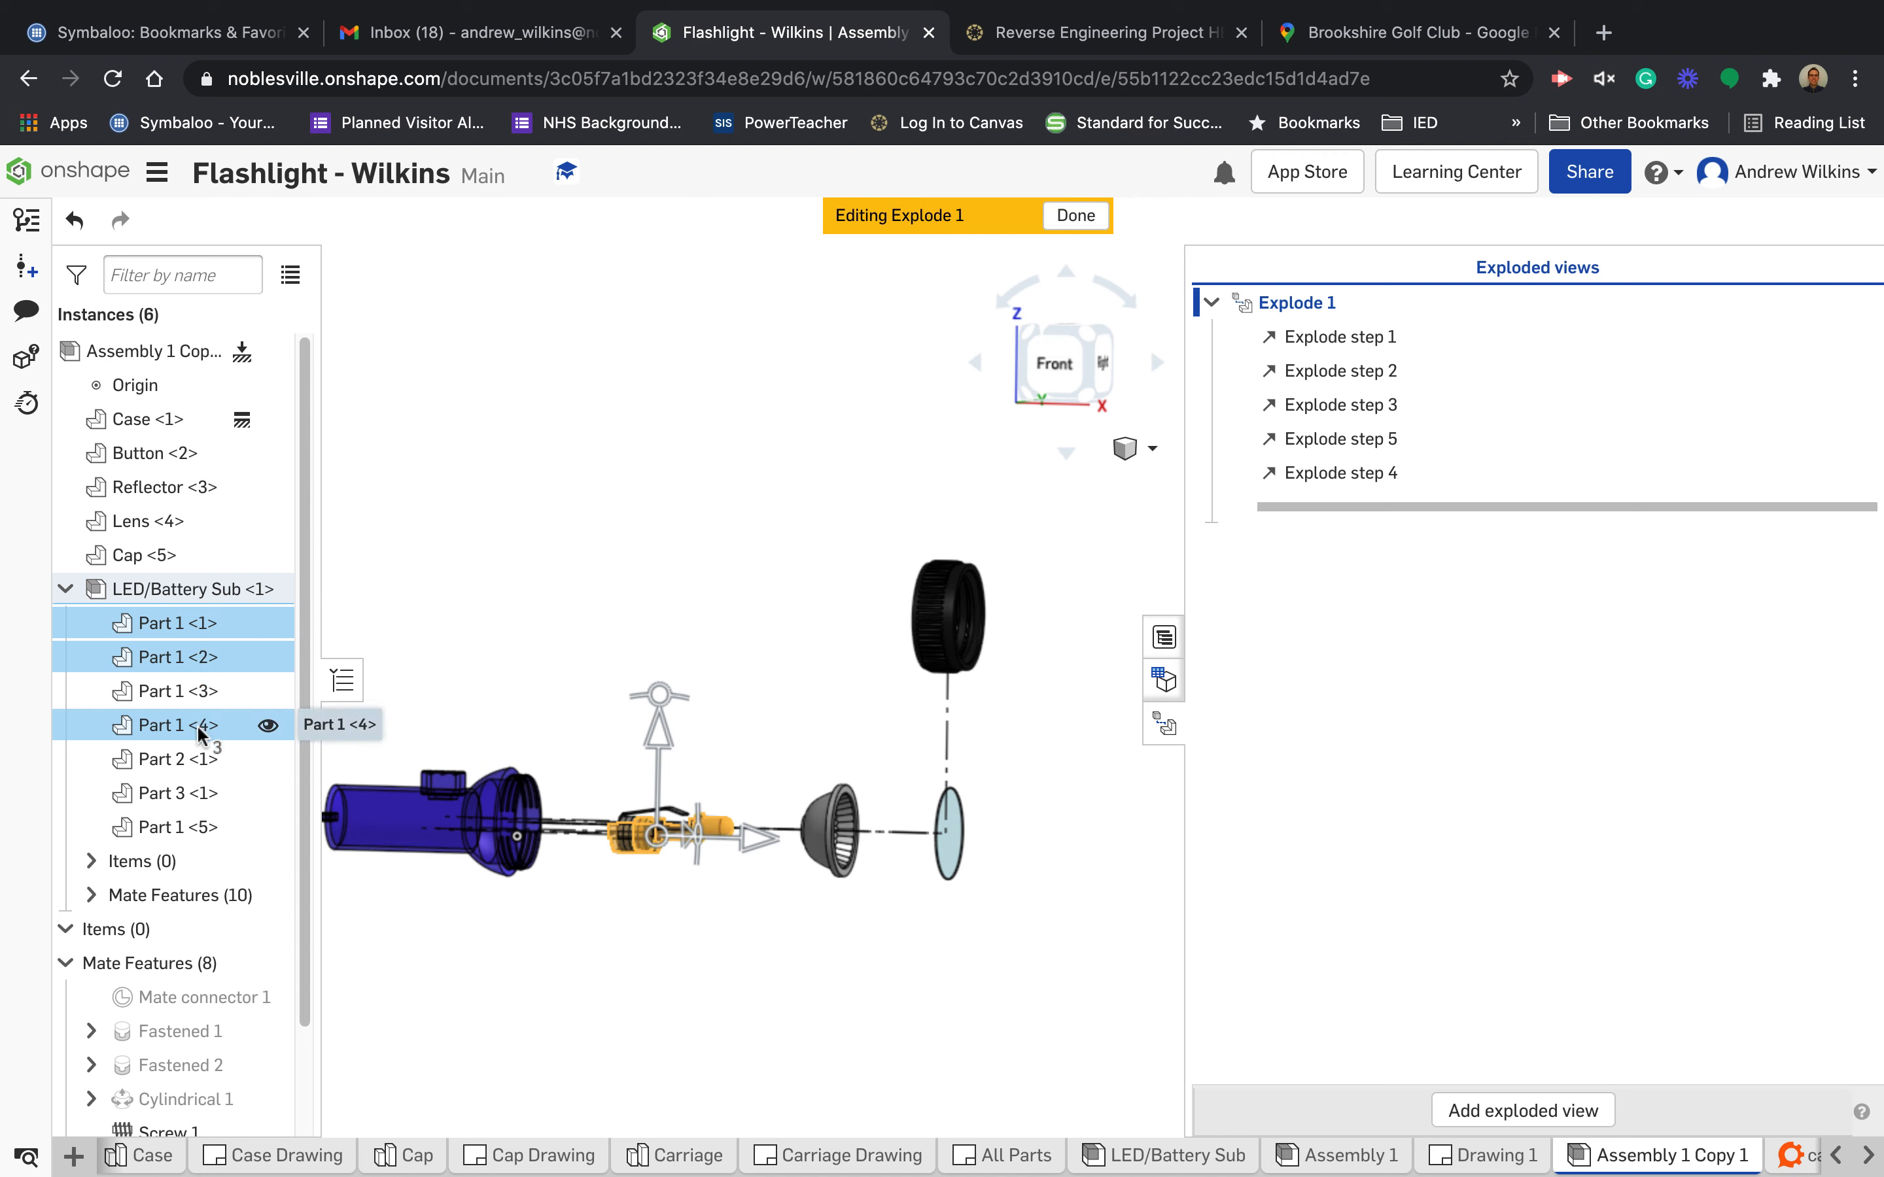
ctrl+click(189, 659)
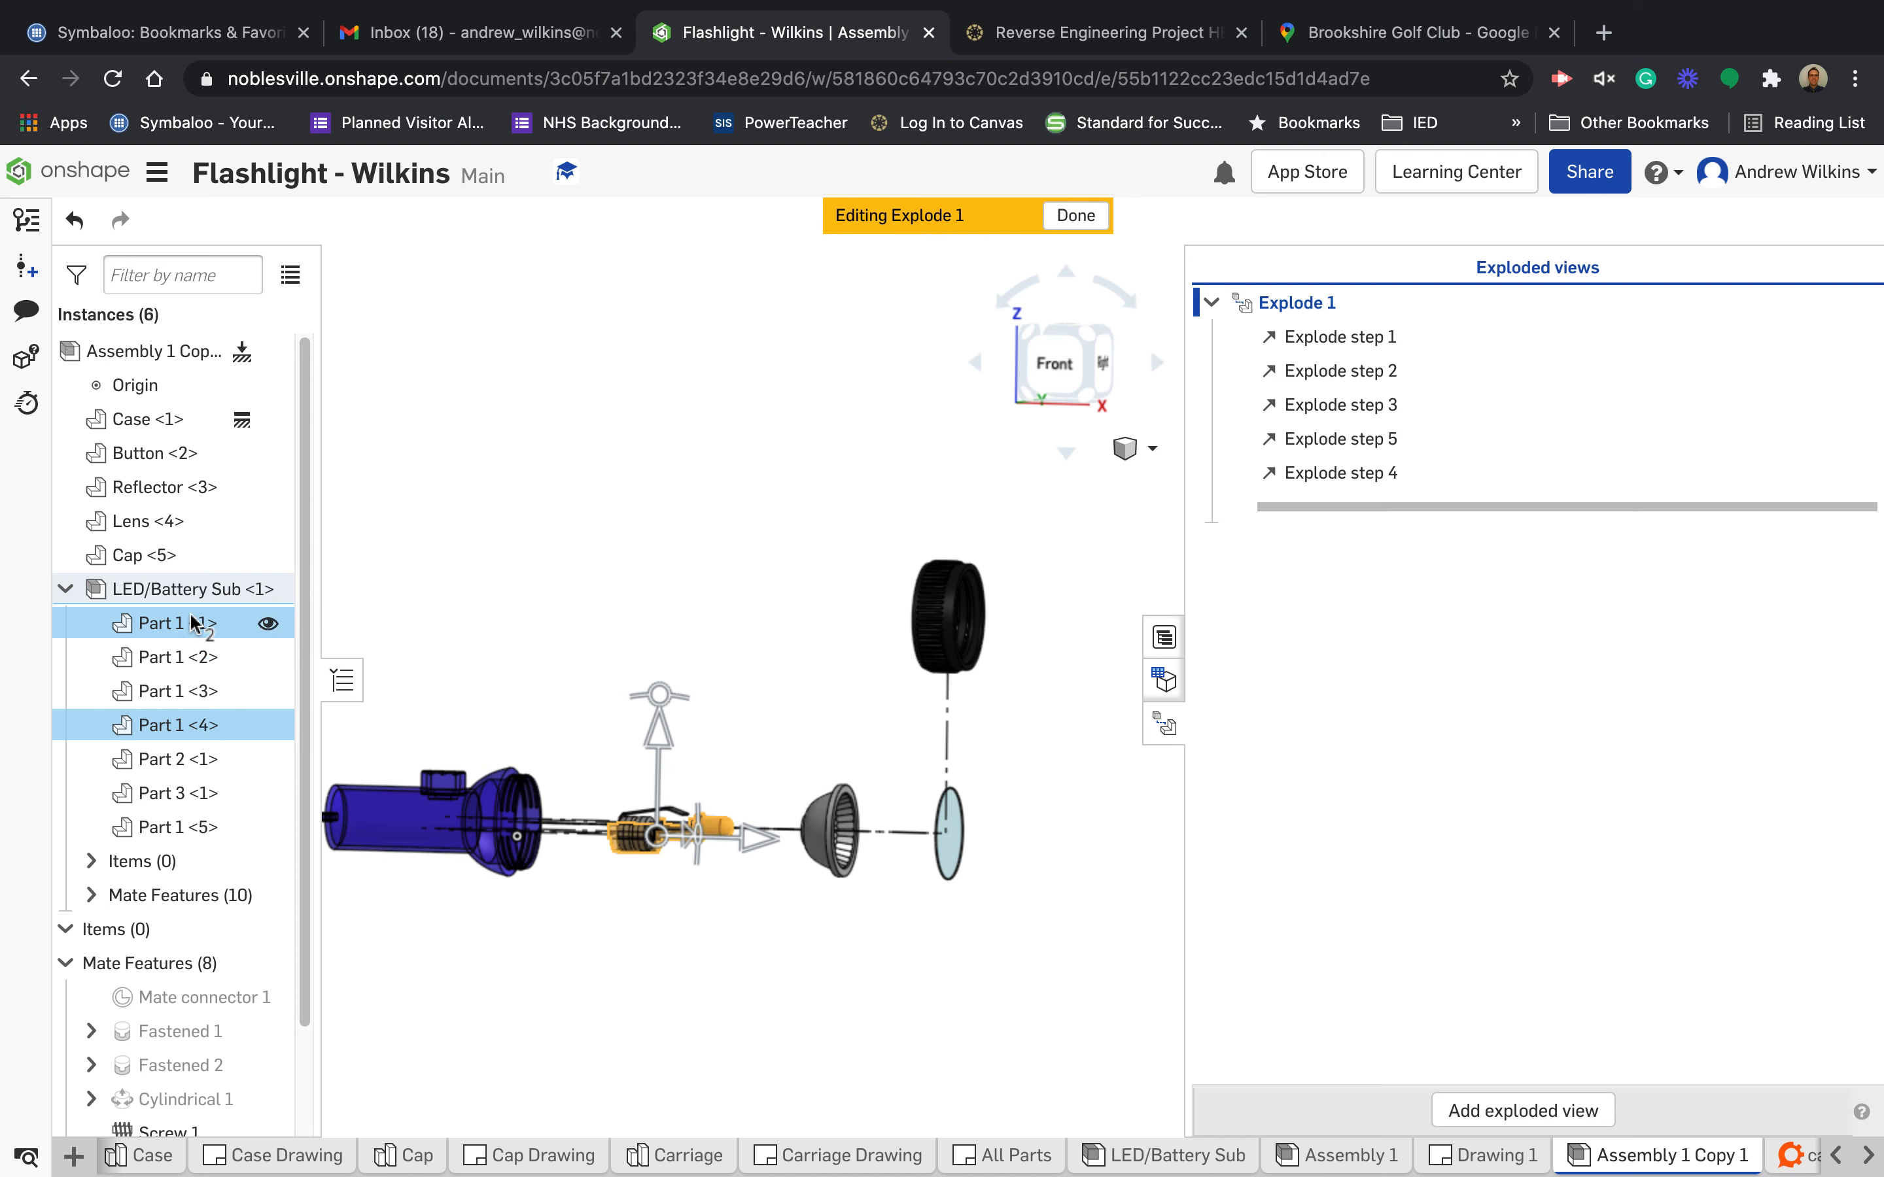
ctrl+click(193, 623)
click(174, 836)
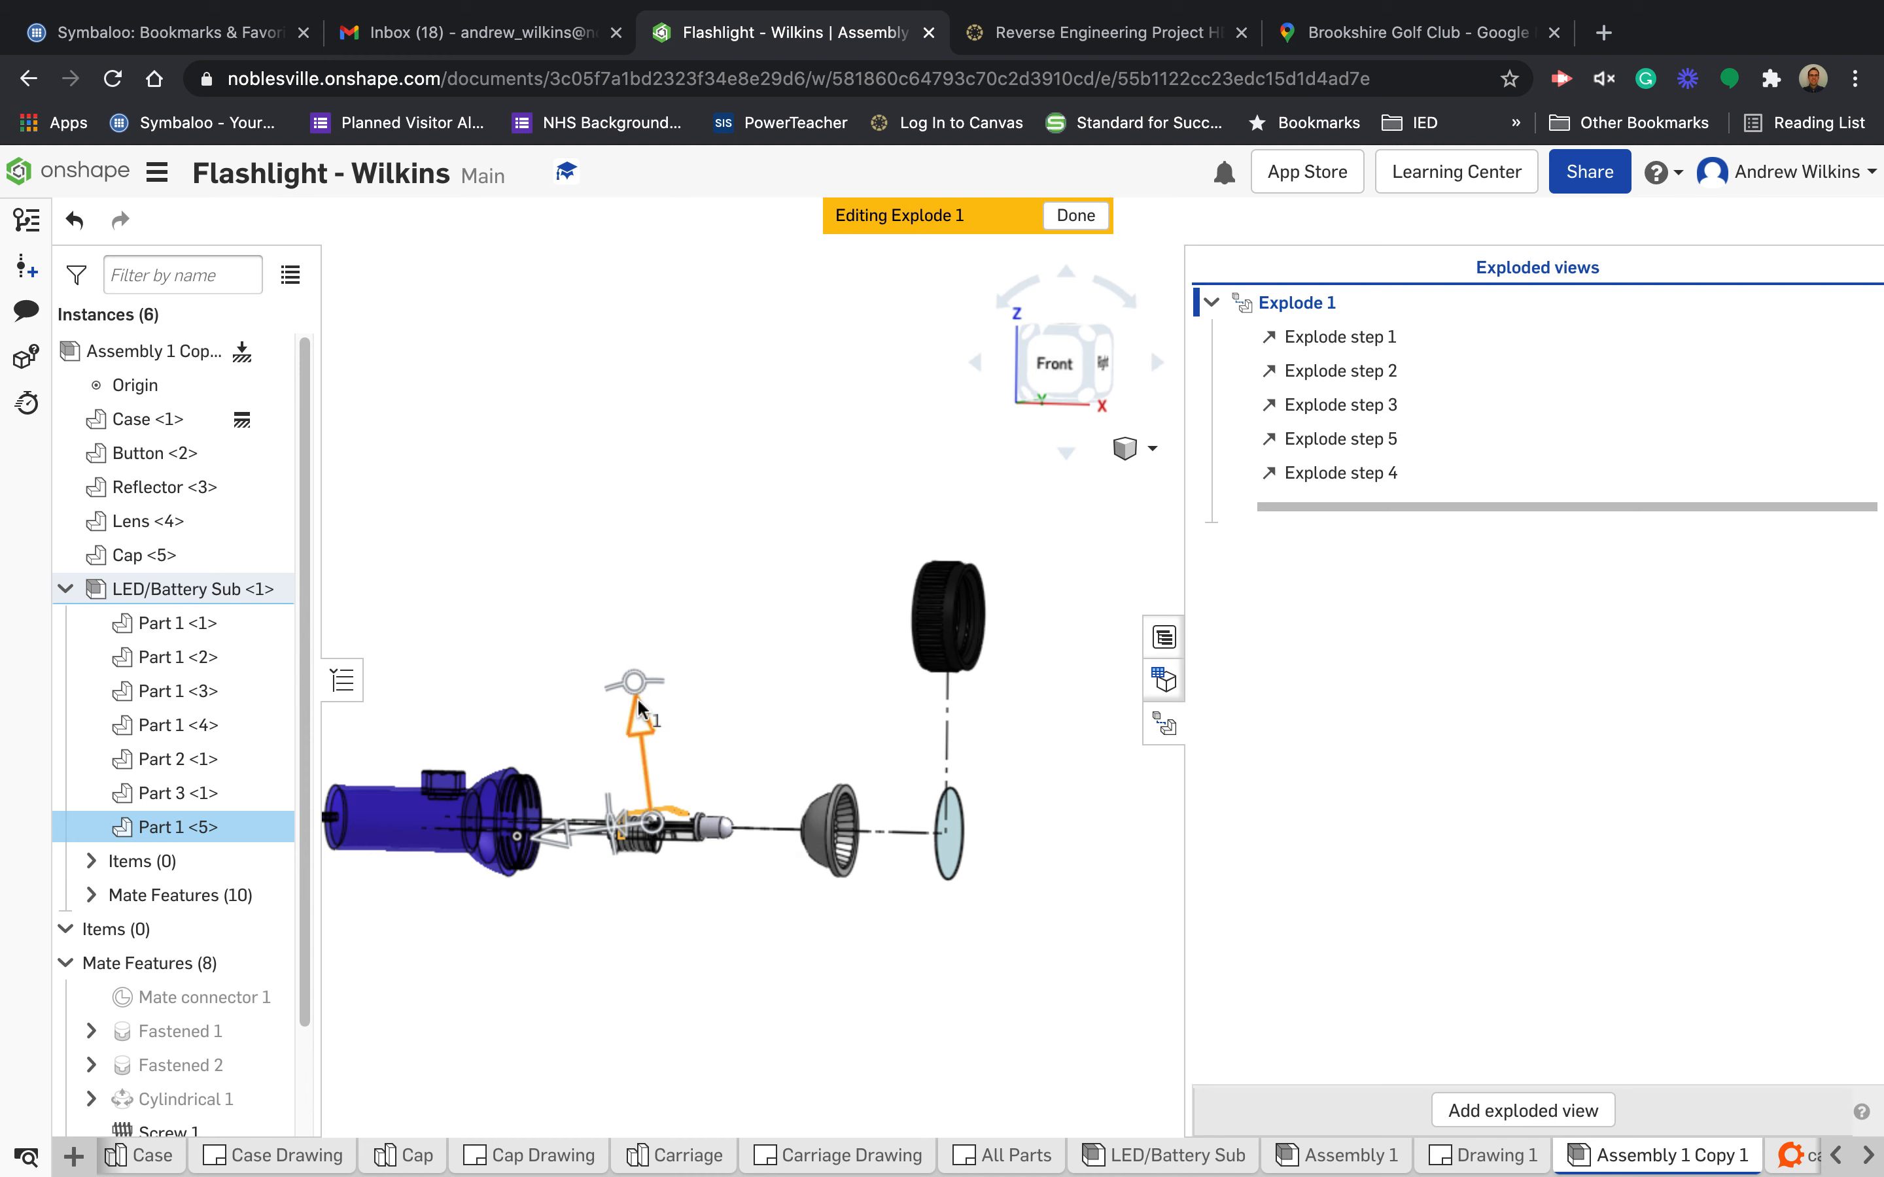
drag(640, 728, 632, 542)
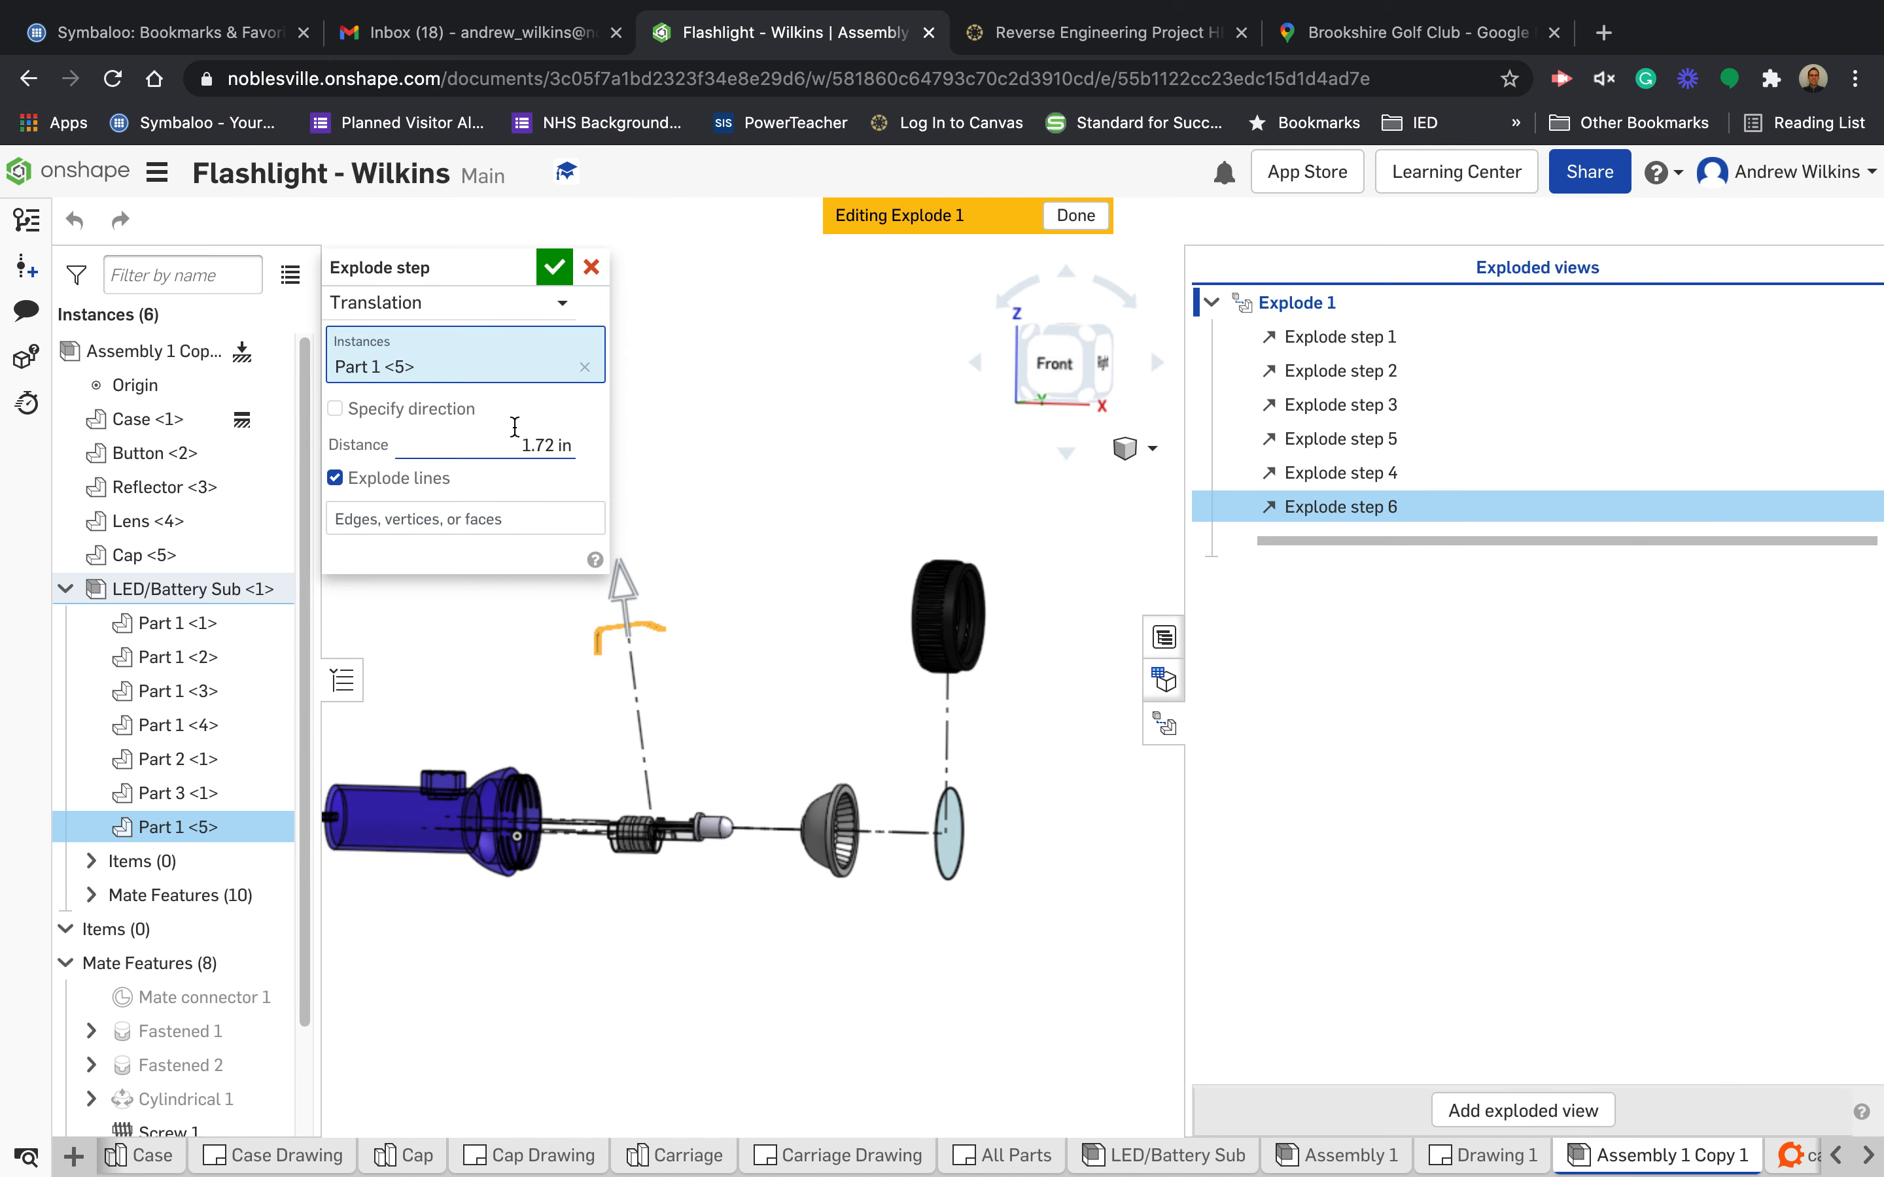
click(517, 445)
double_click(559, 444)
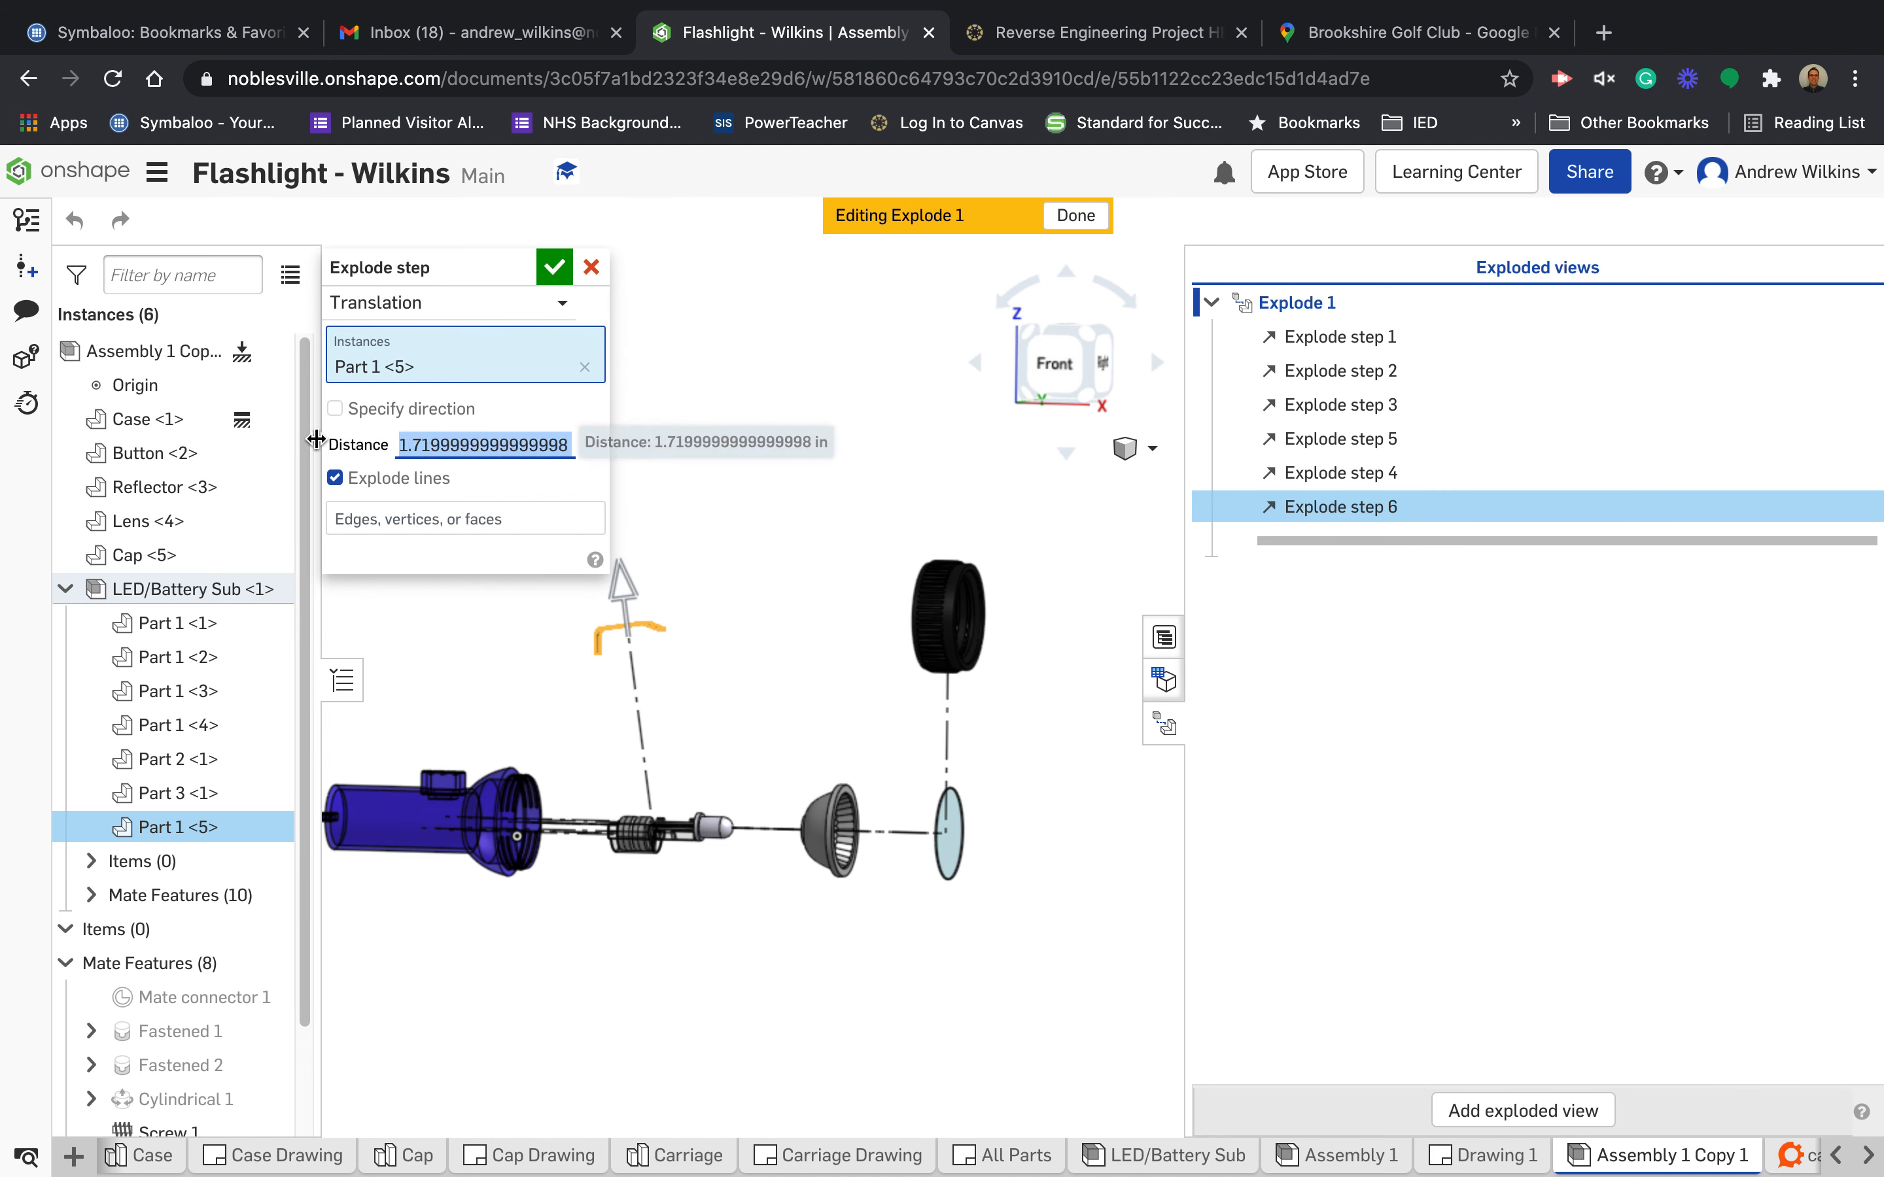
text(2)
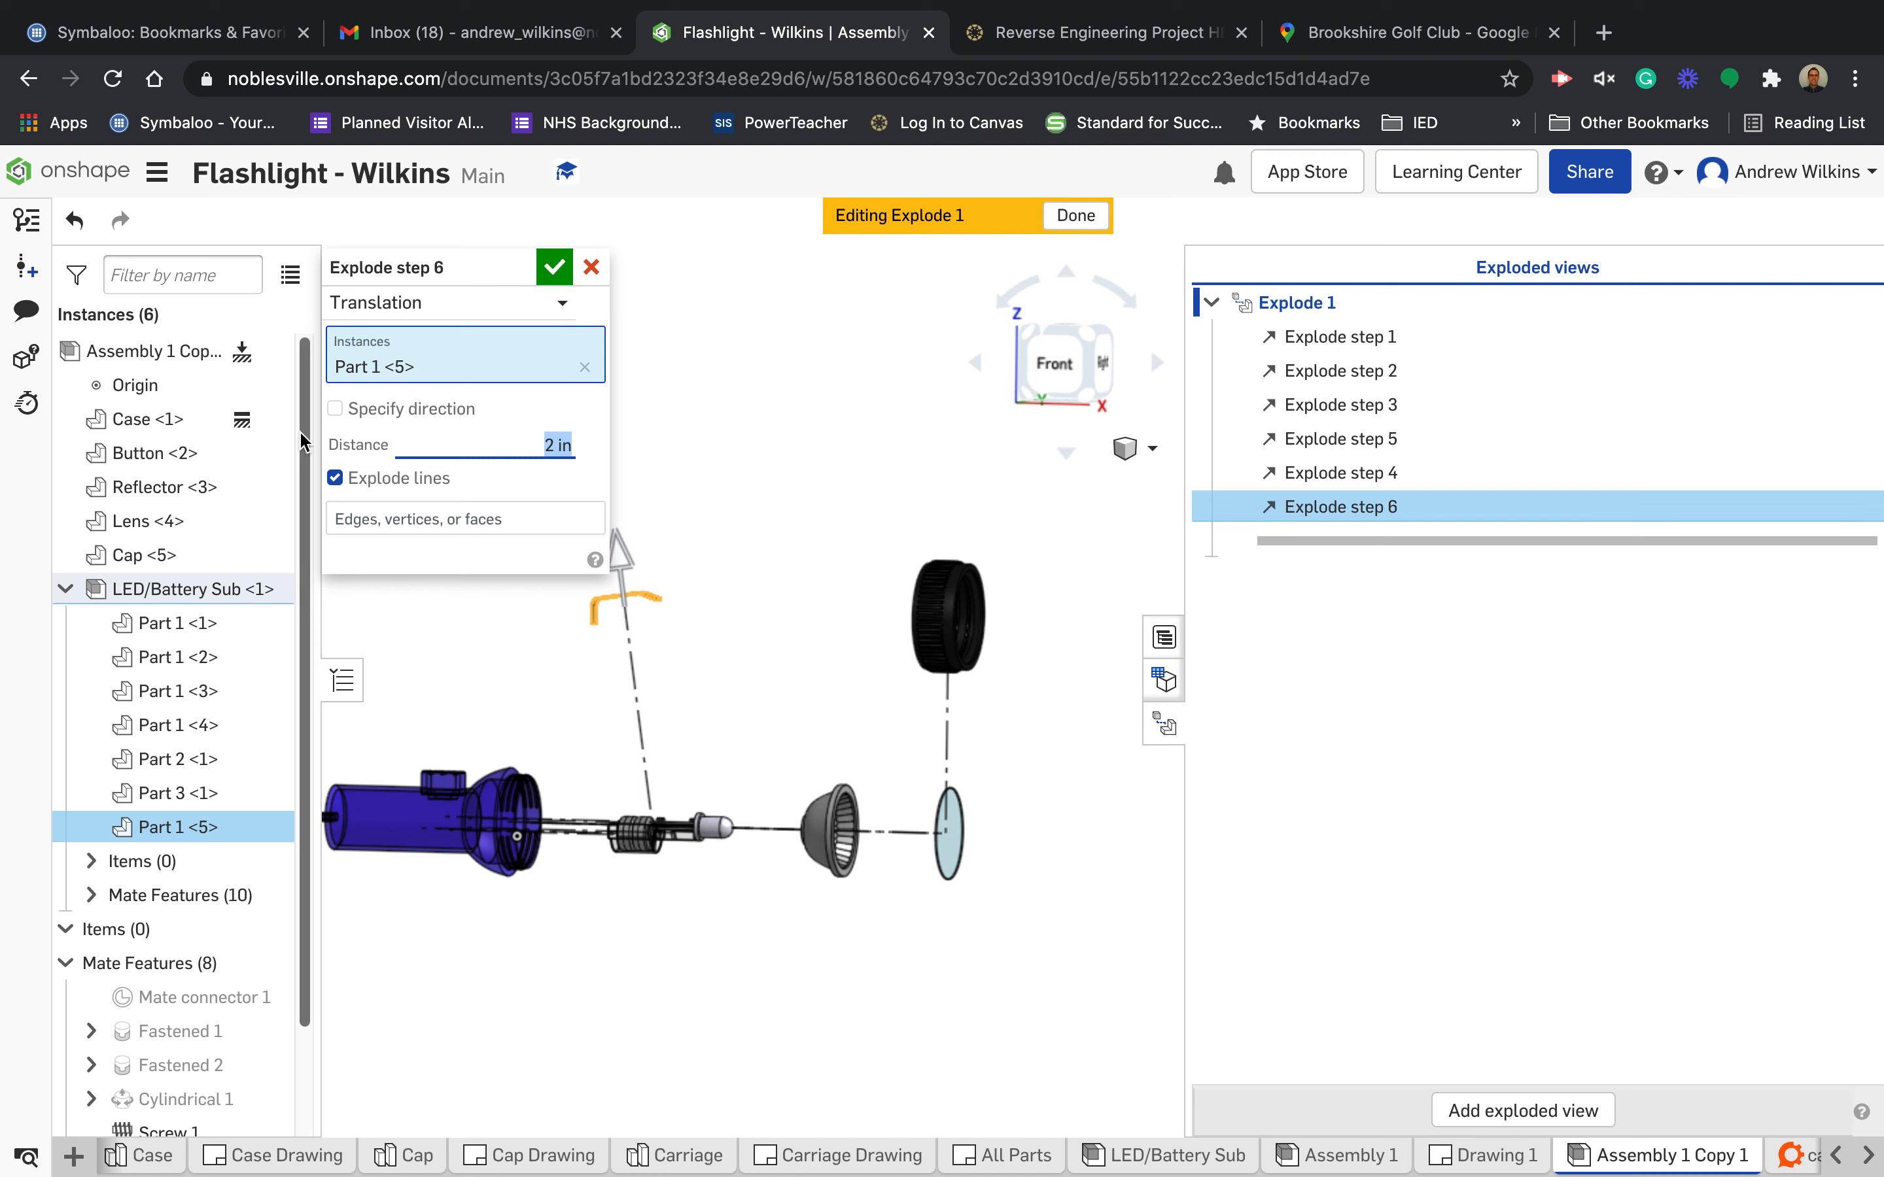
click(554, 267)
click(647, 608)
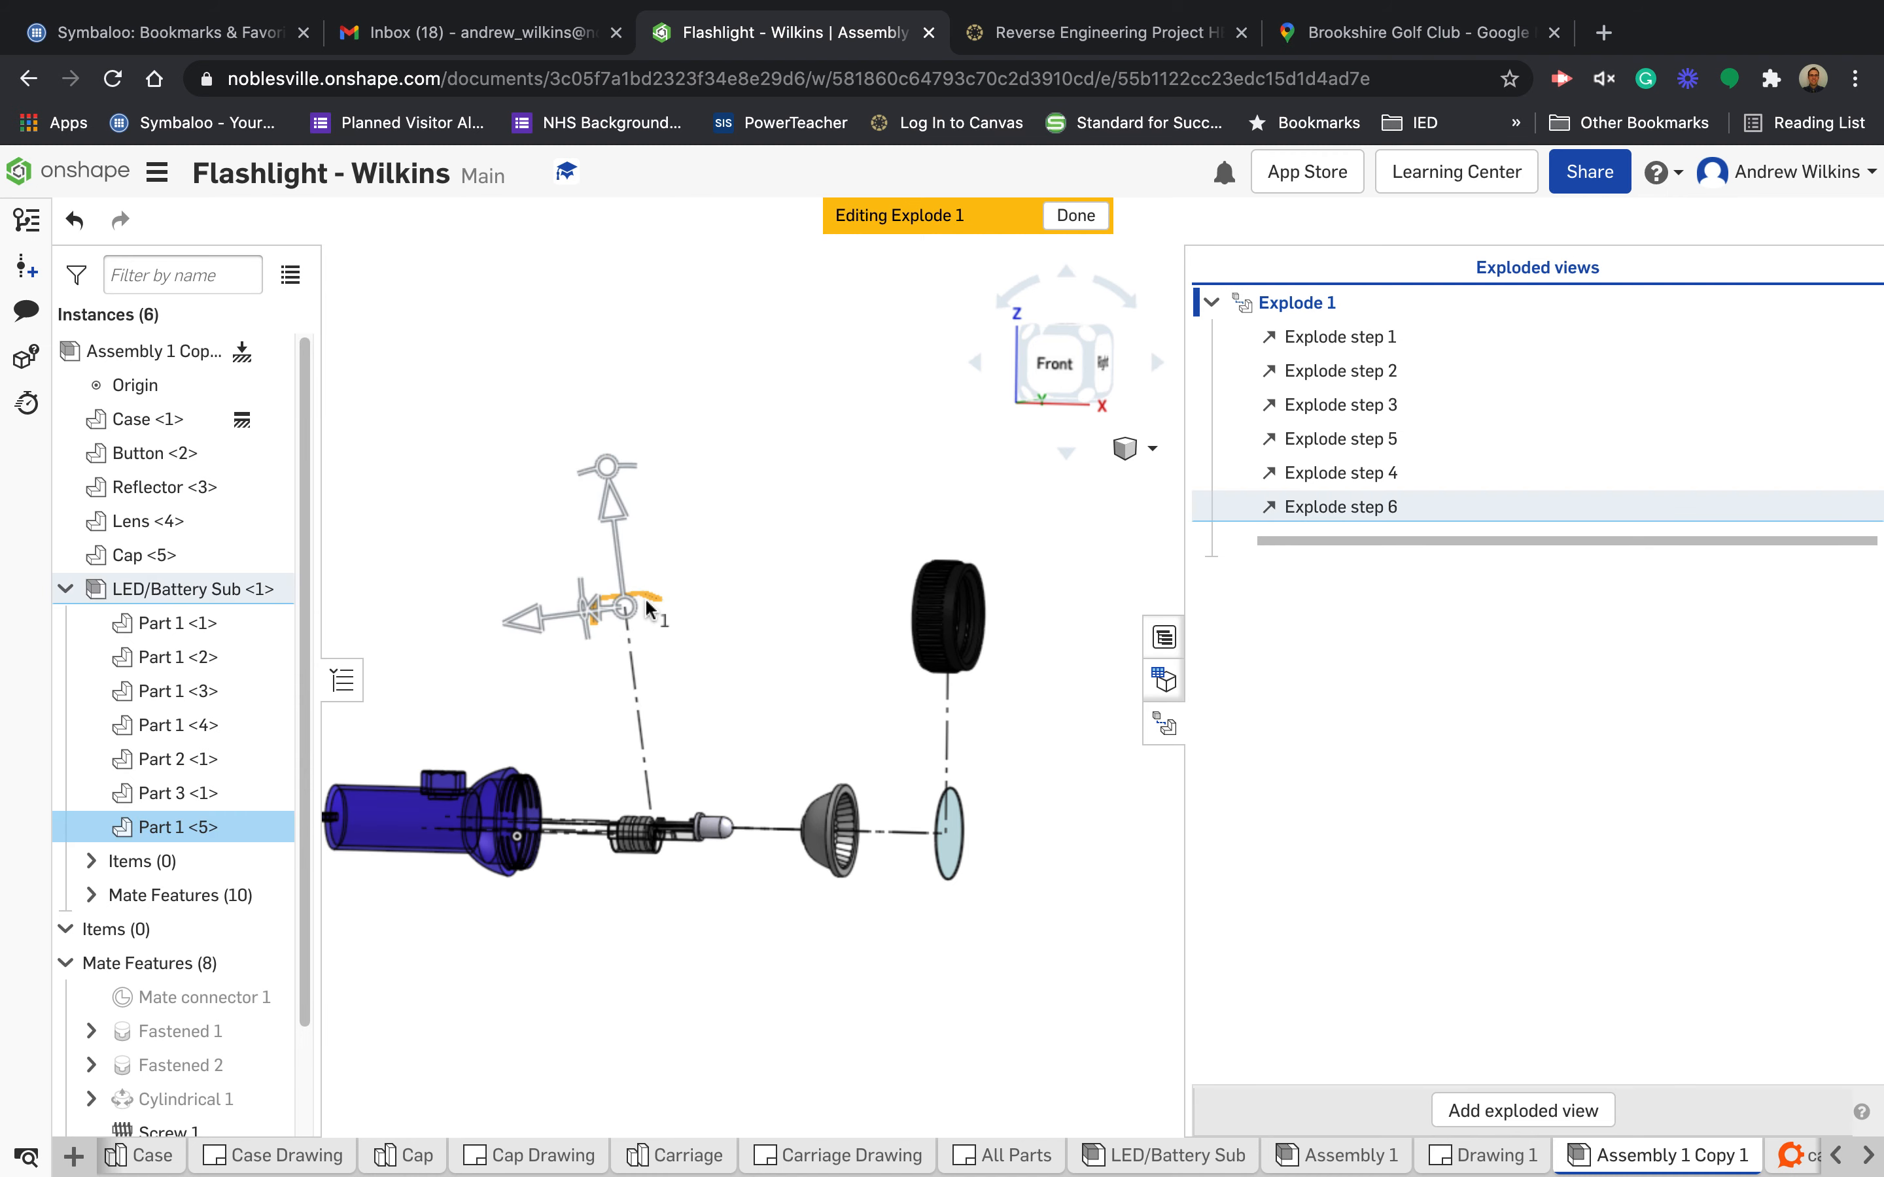
- Add a rotation explode step that turns the battery Part 1 <3> by 70 deg about the flashlight axis
click(632, 827)
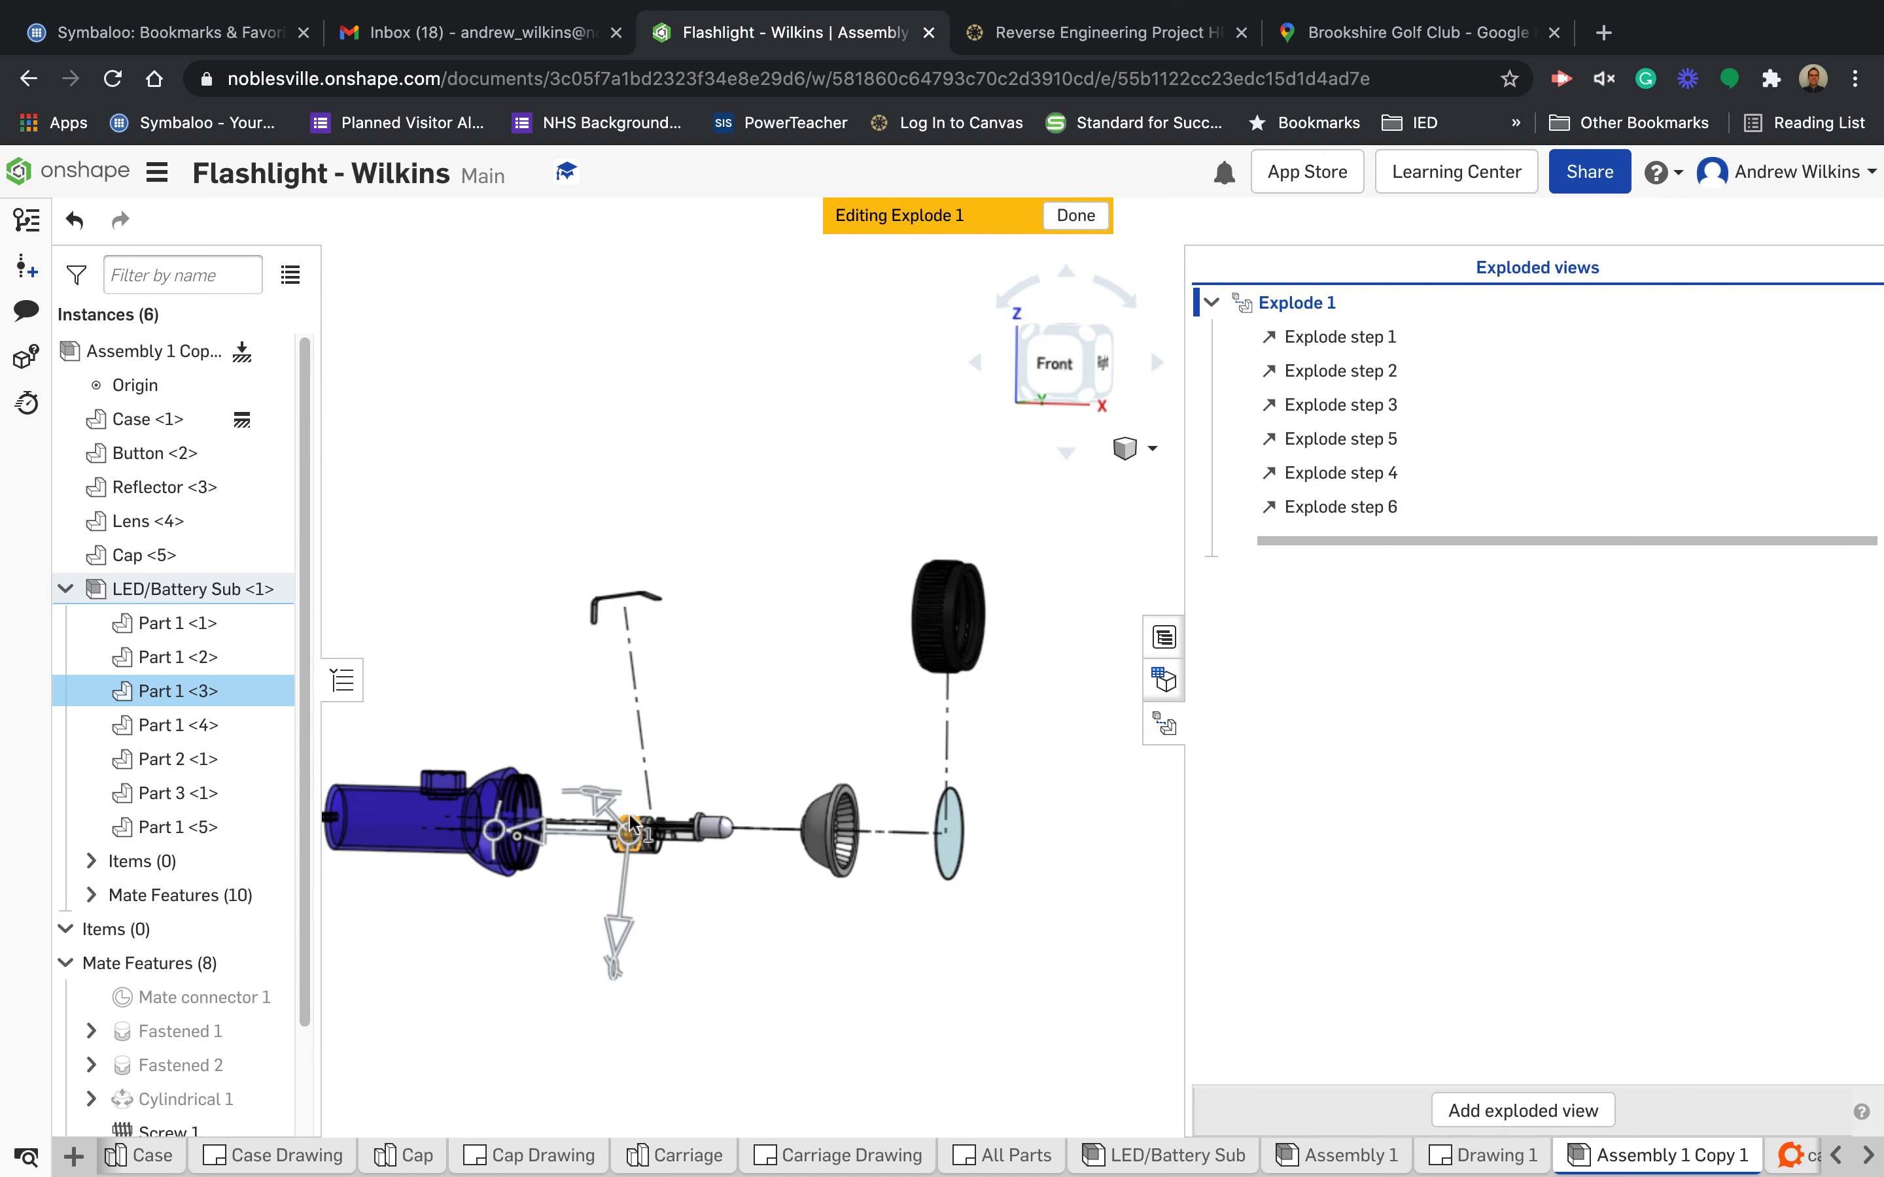
scroll(685, 974, down, 2)
right_drag(683, 972, 599, 950)
right_drag(605, 948, 615, 956)
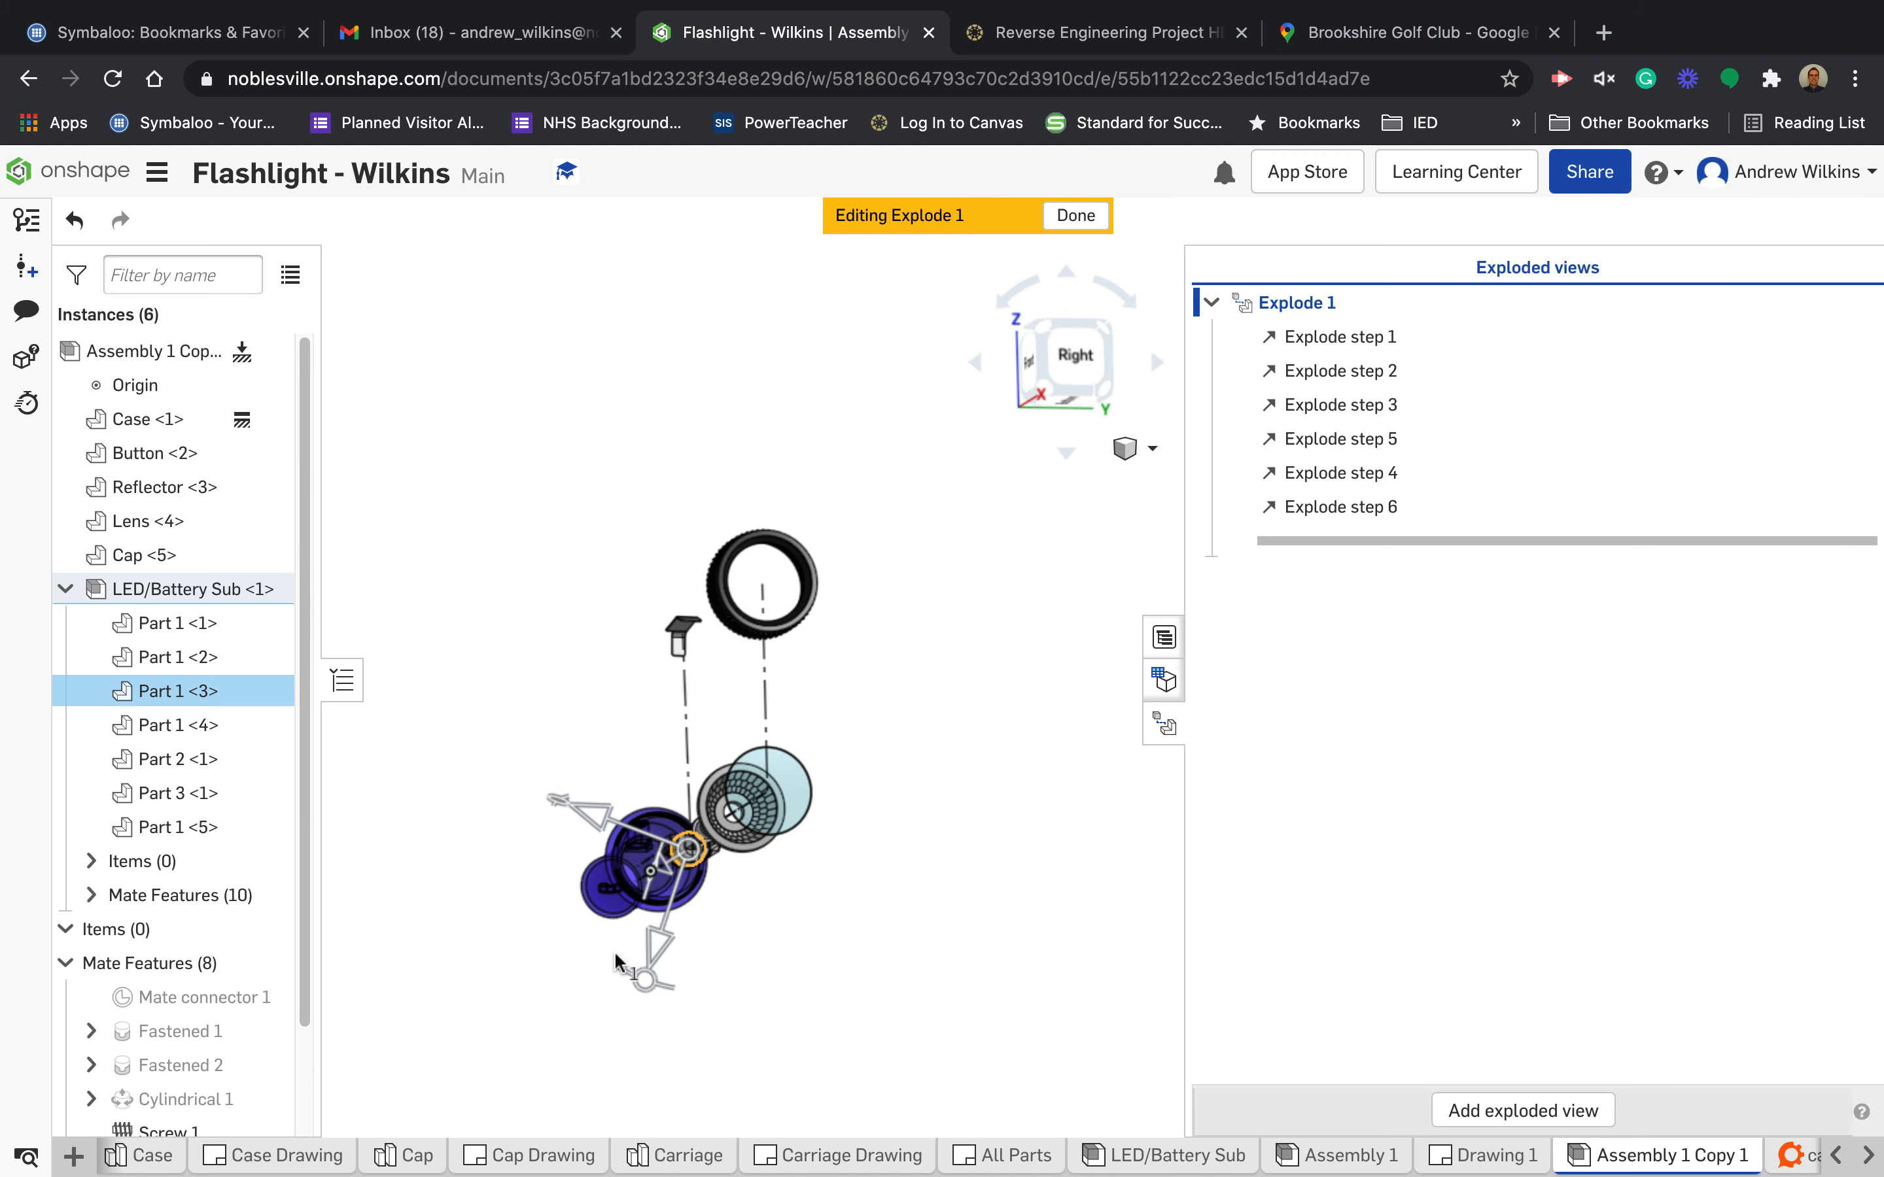
drag(643, 981, 568, 854)
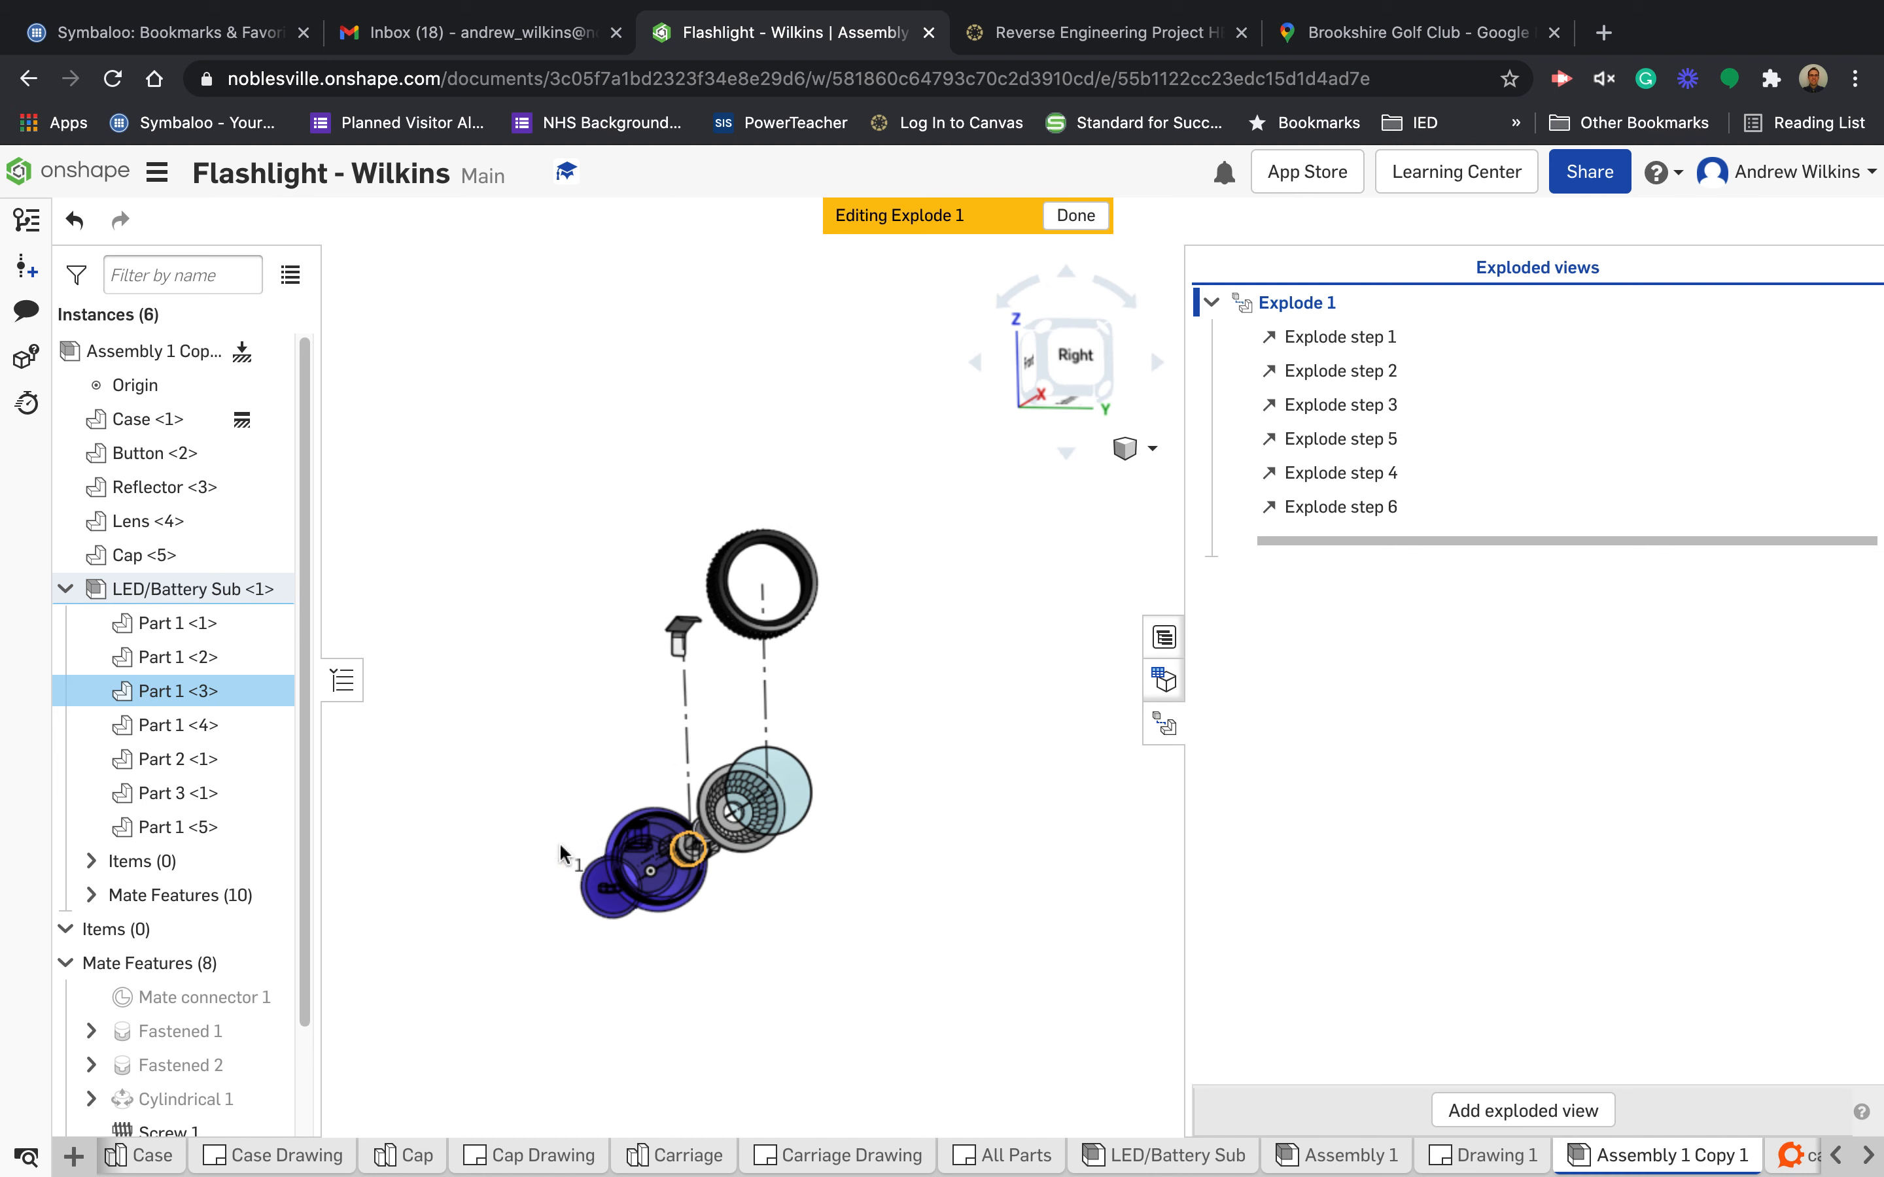
right_drag(766, 927, 811, 930)
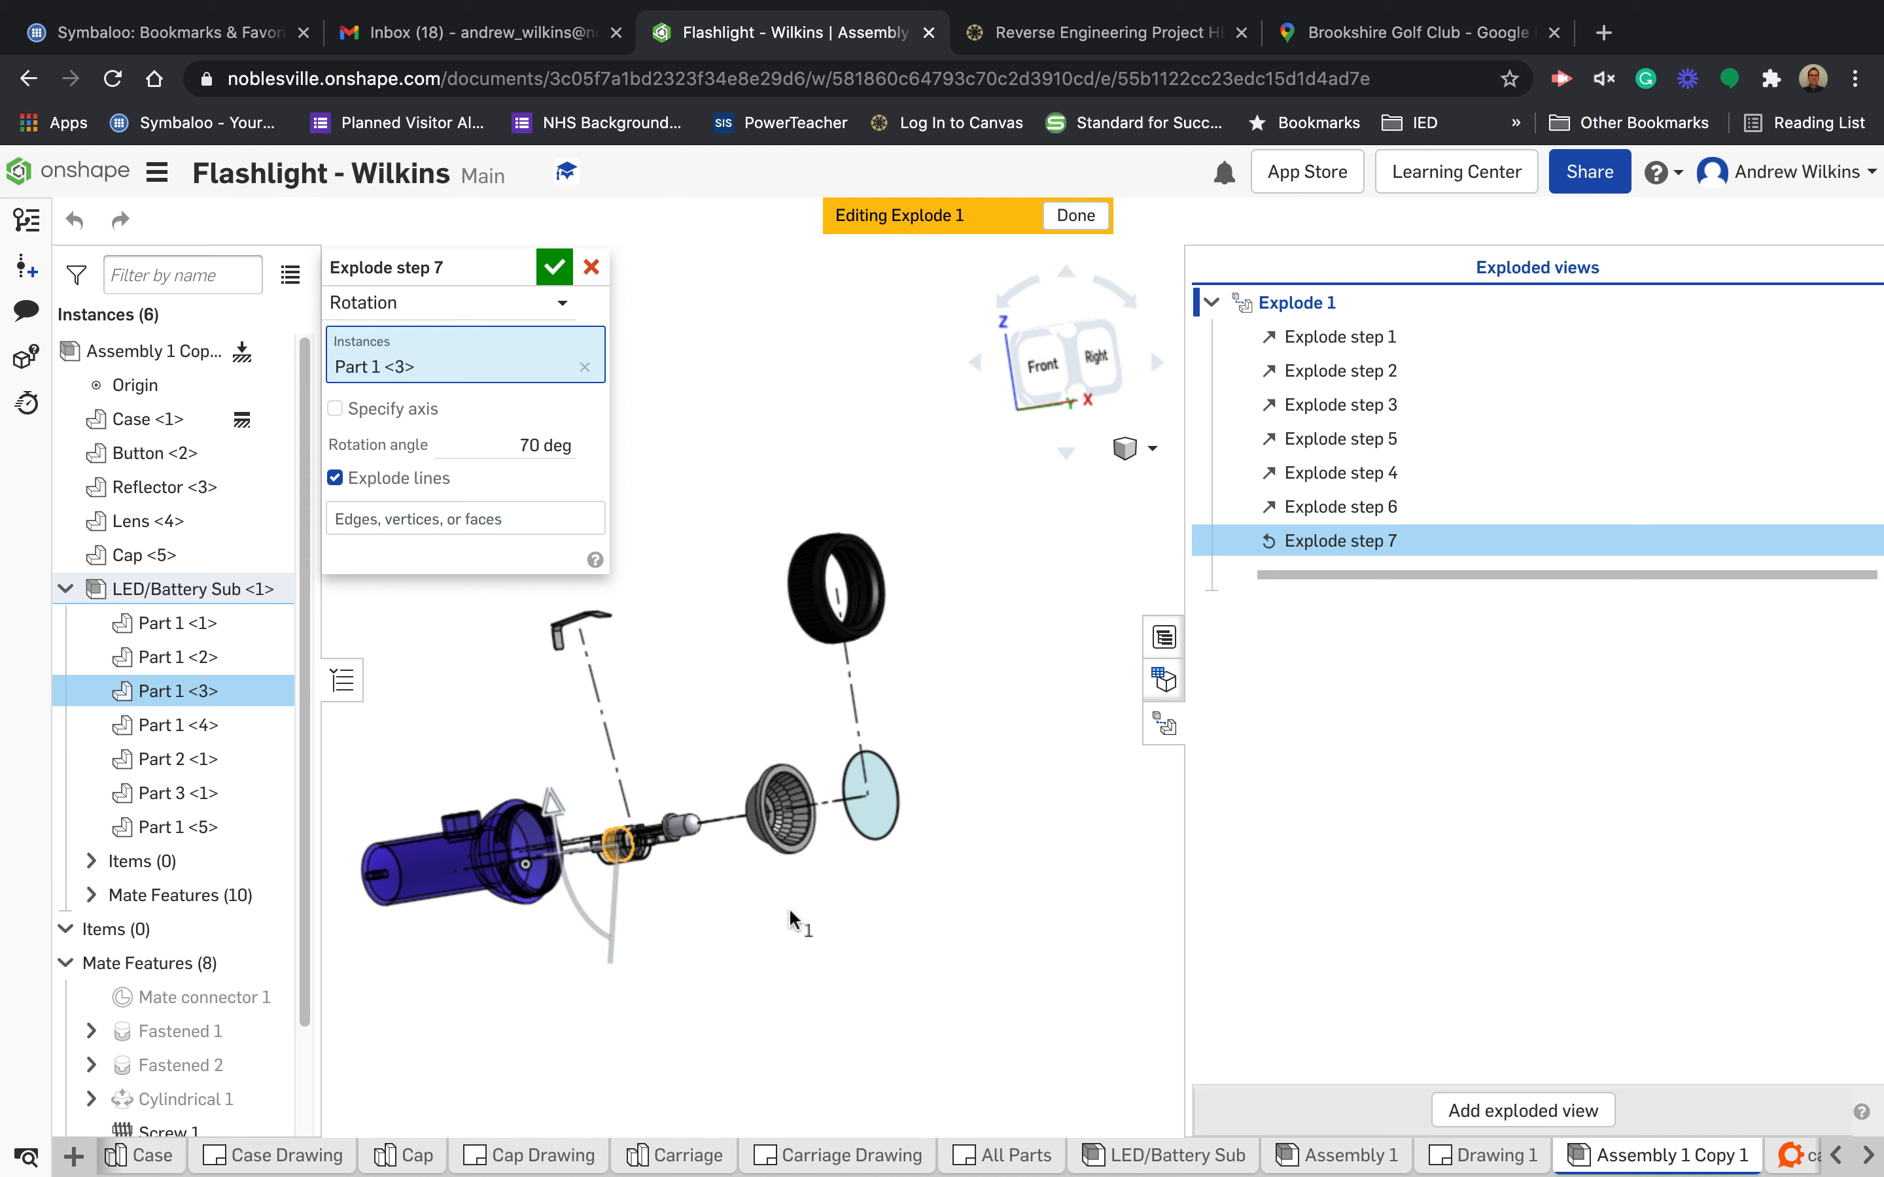
click(553, 267)
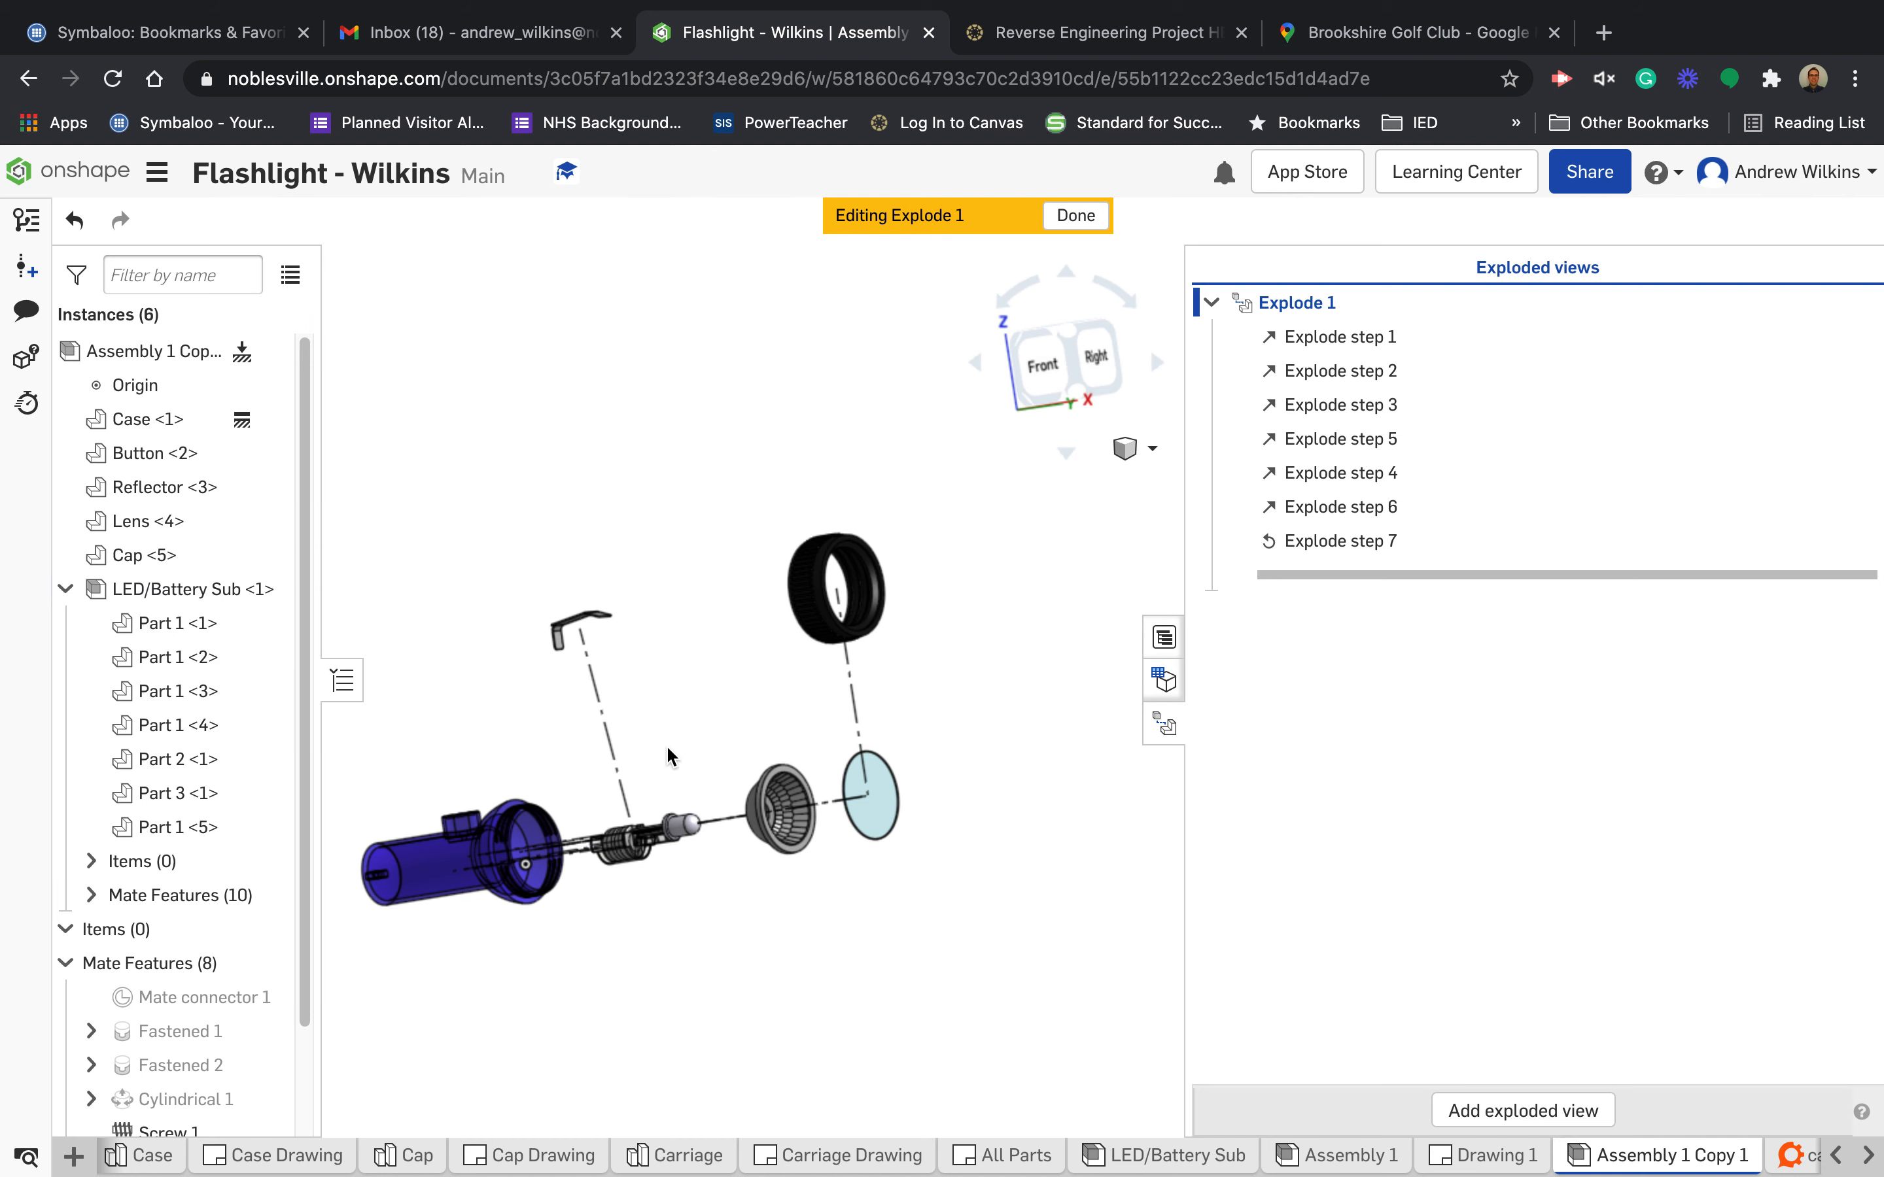
- Explode the battery Part 1 <3> upward out of the carriage by about 1.15 in
right_drag(656, 950, 737, 952)
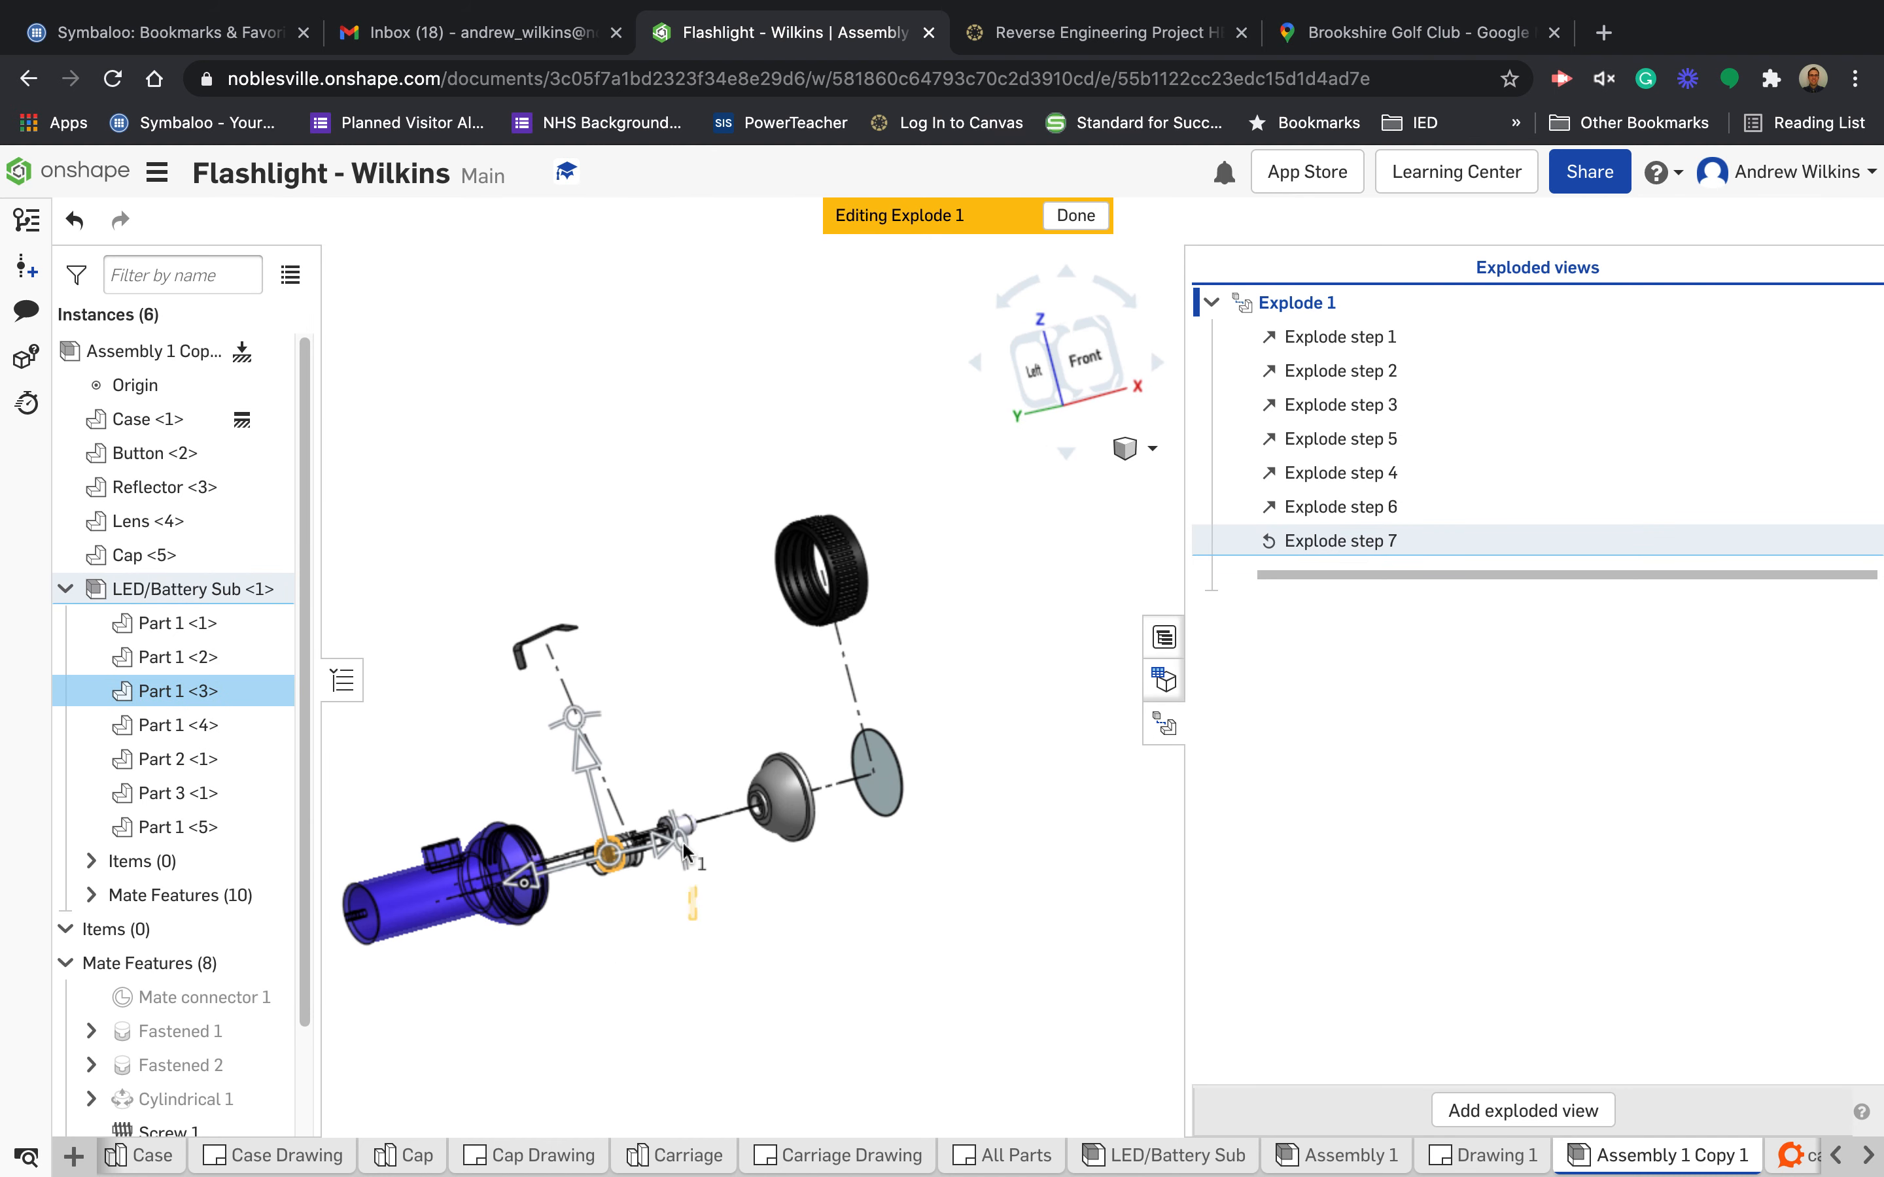
mouse_move(571, 715)
mouse_down()
mouse_move(549, 651)
mouse_move(569, 634)
mouse_move(580, 741)
mouse_up()
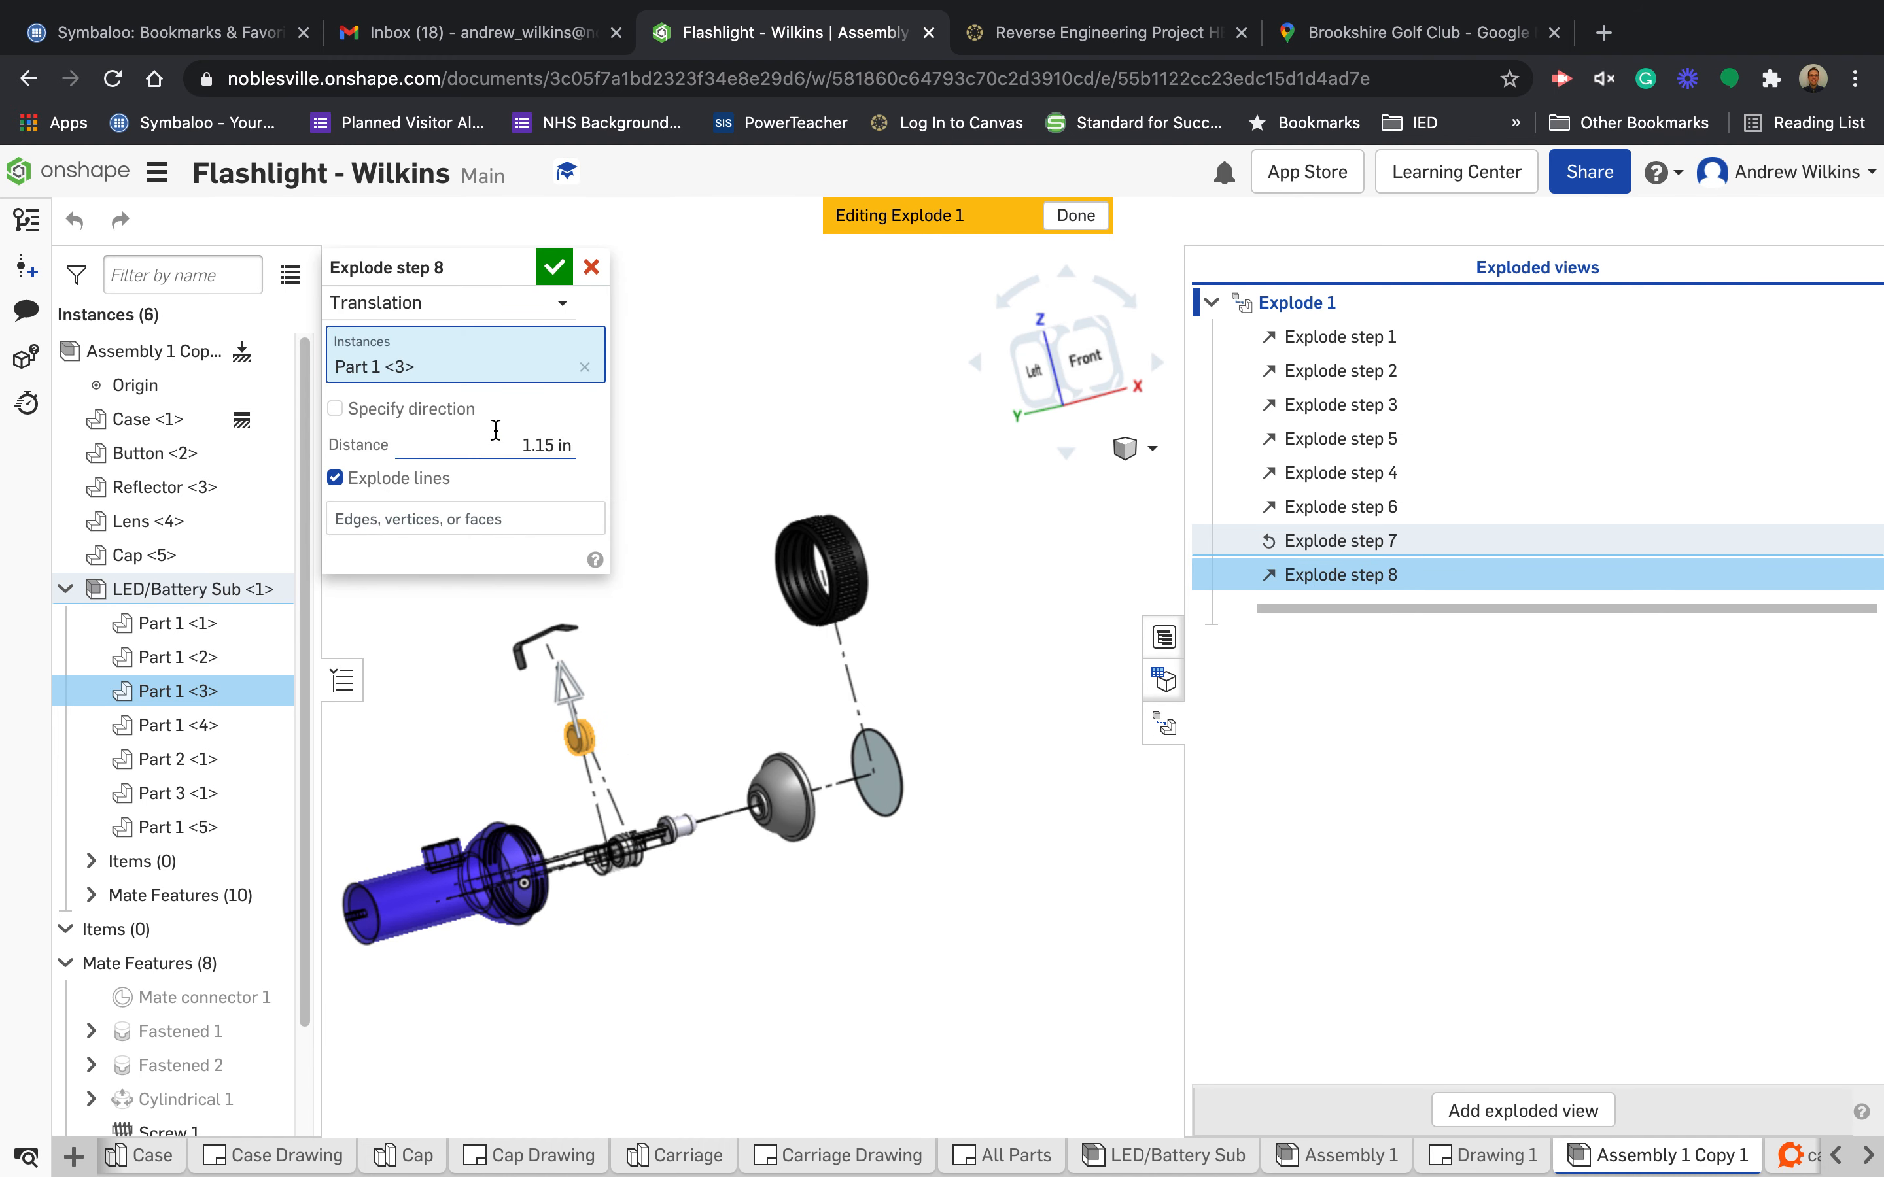
click(554, 268)
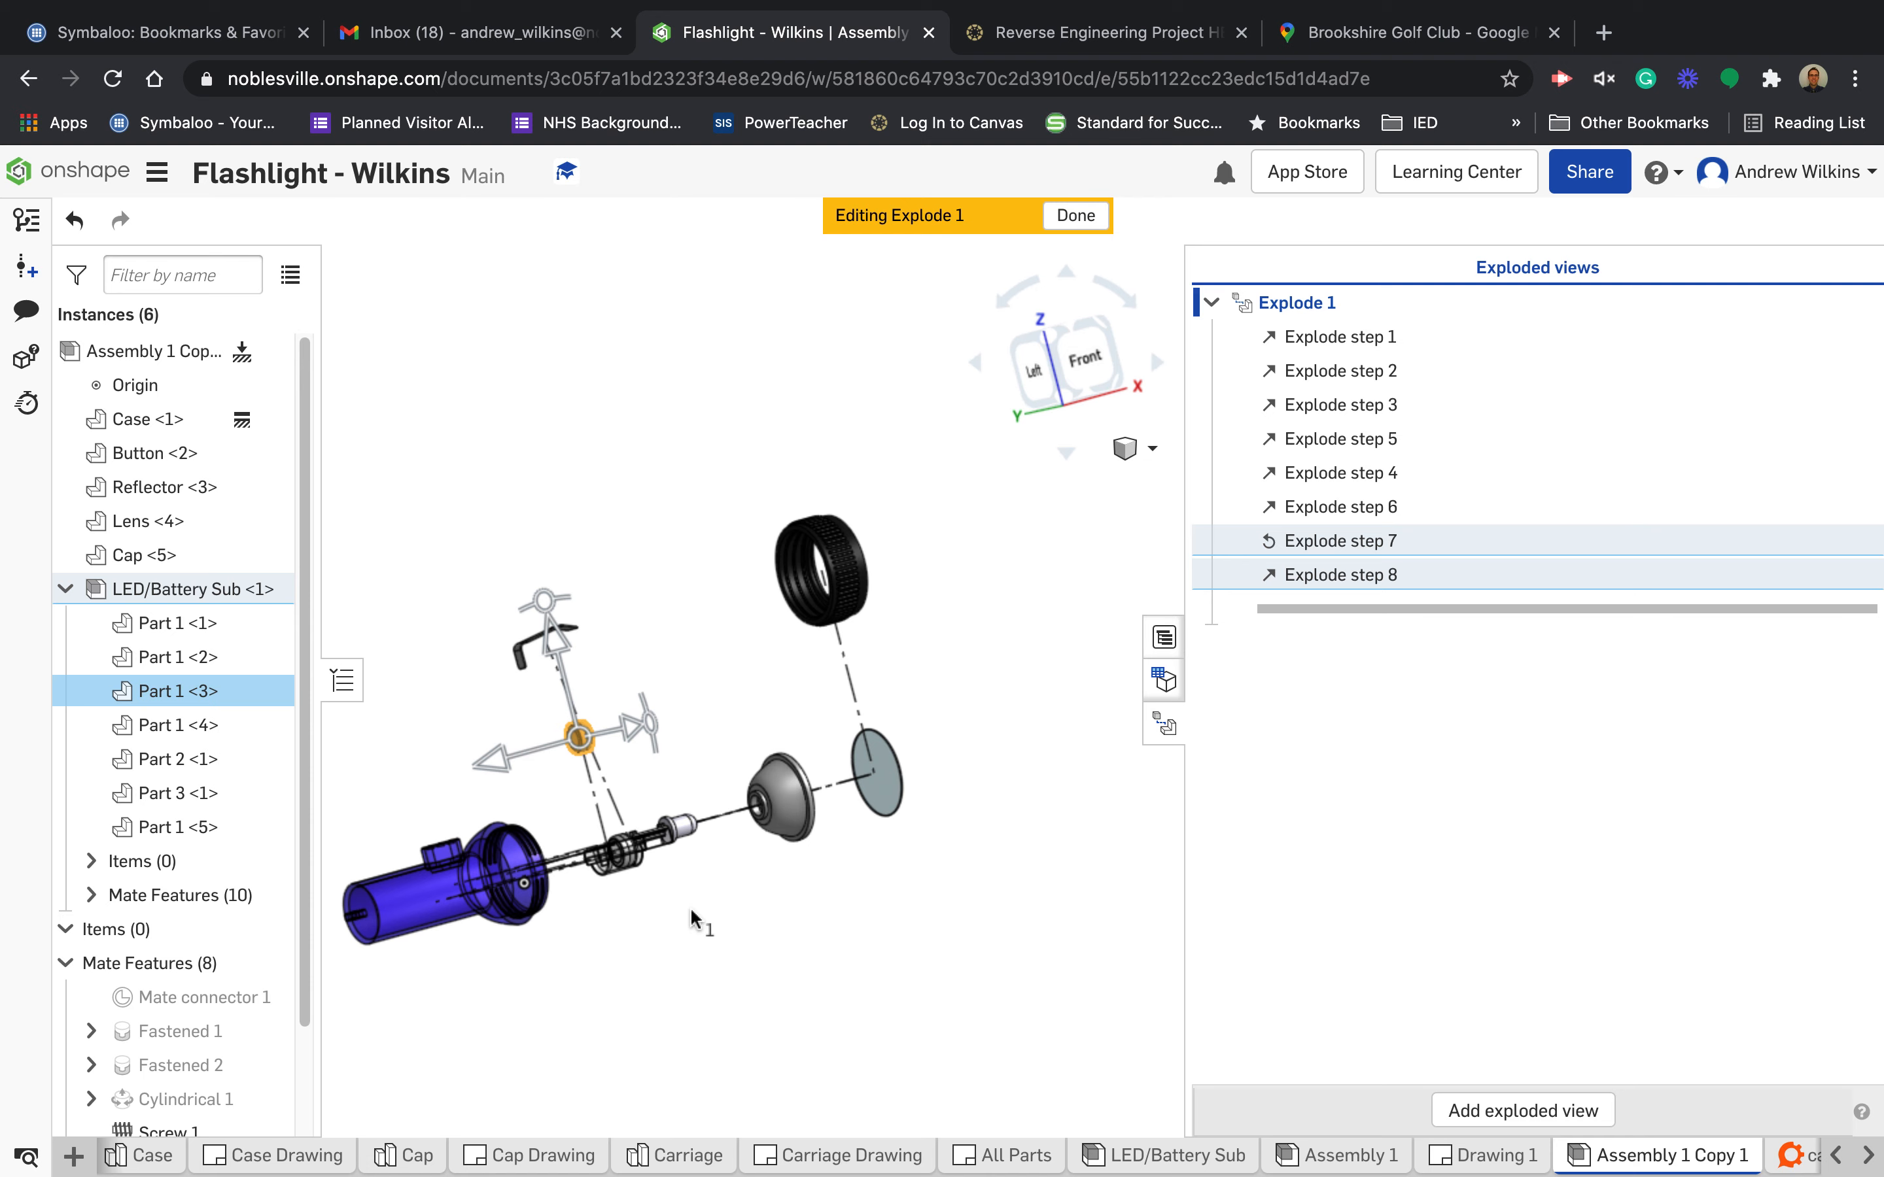
- Add a rotation explode step that turns the second battery, Part 1 <2>, by 55 deg about the flashlight axis
right_drag(698, 925, 685, 974)
scroll(632, 837, up, 5)
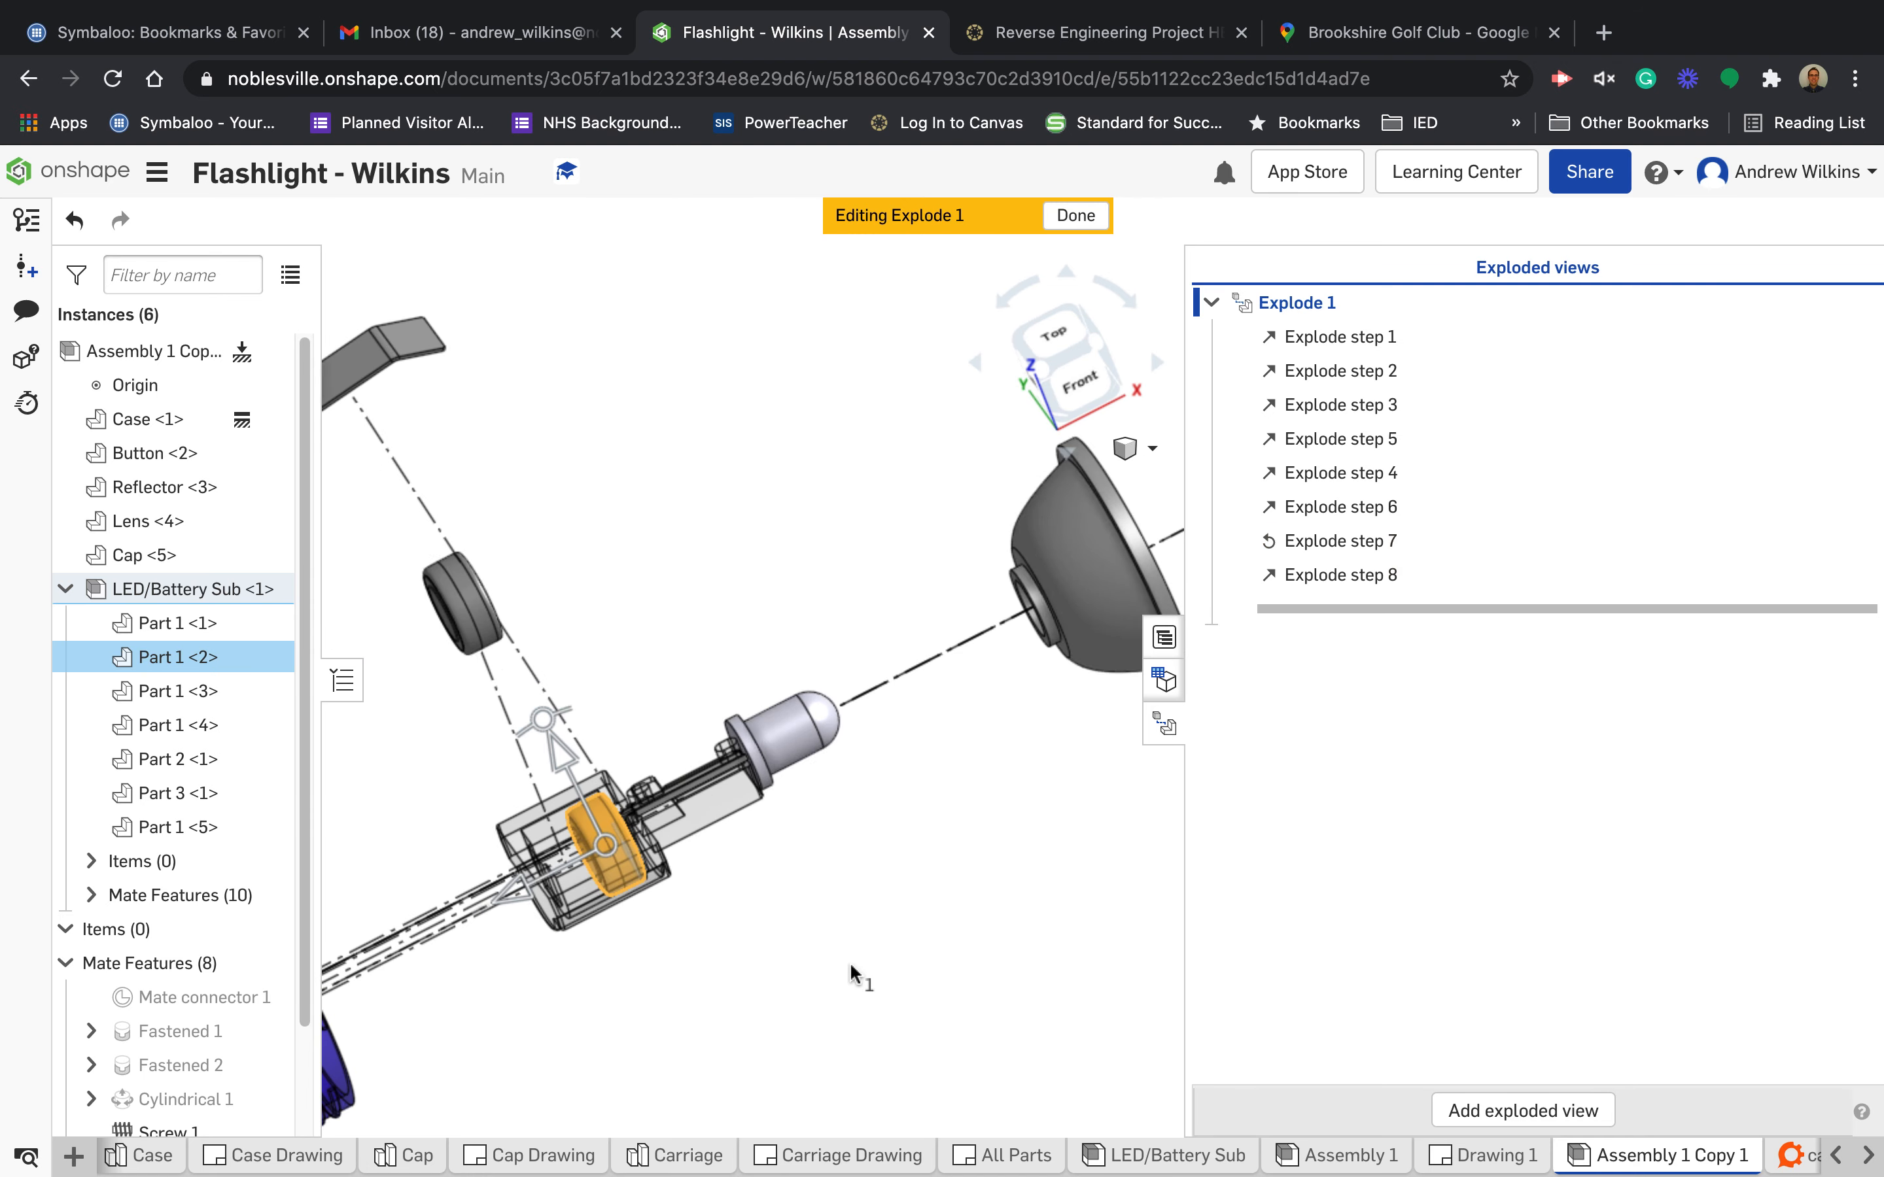
right_drag(857, 927, 718, 891)
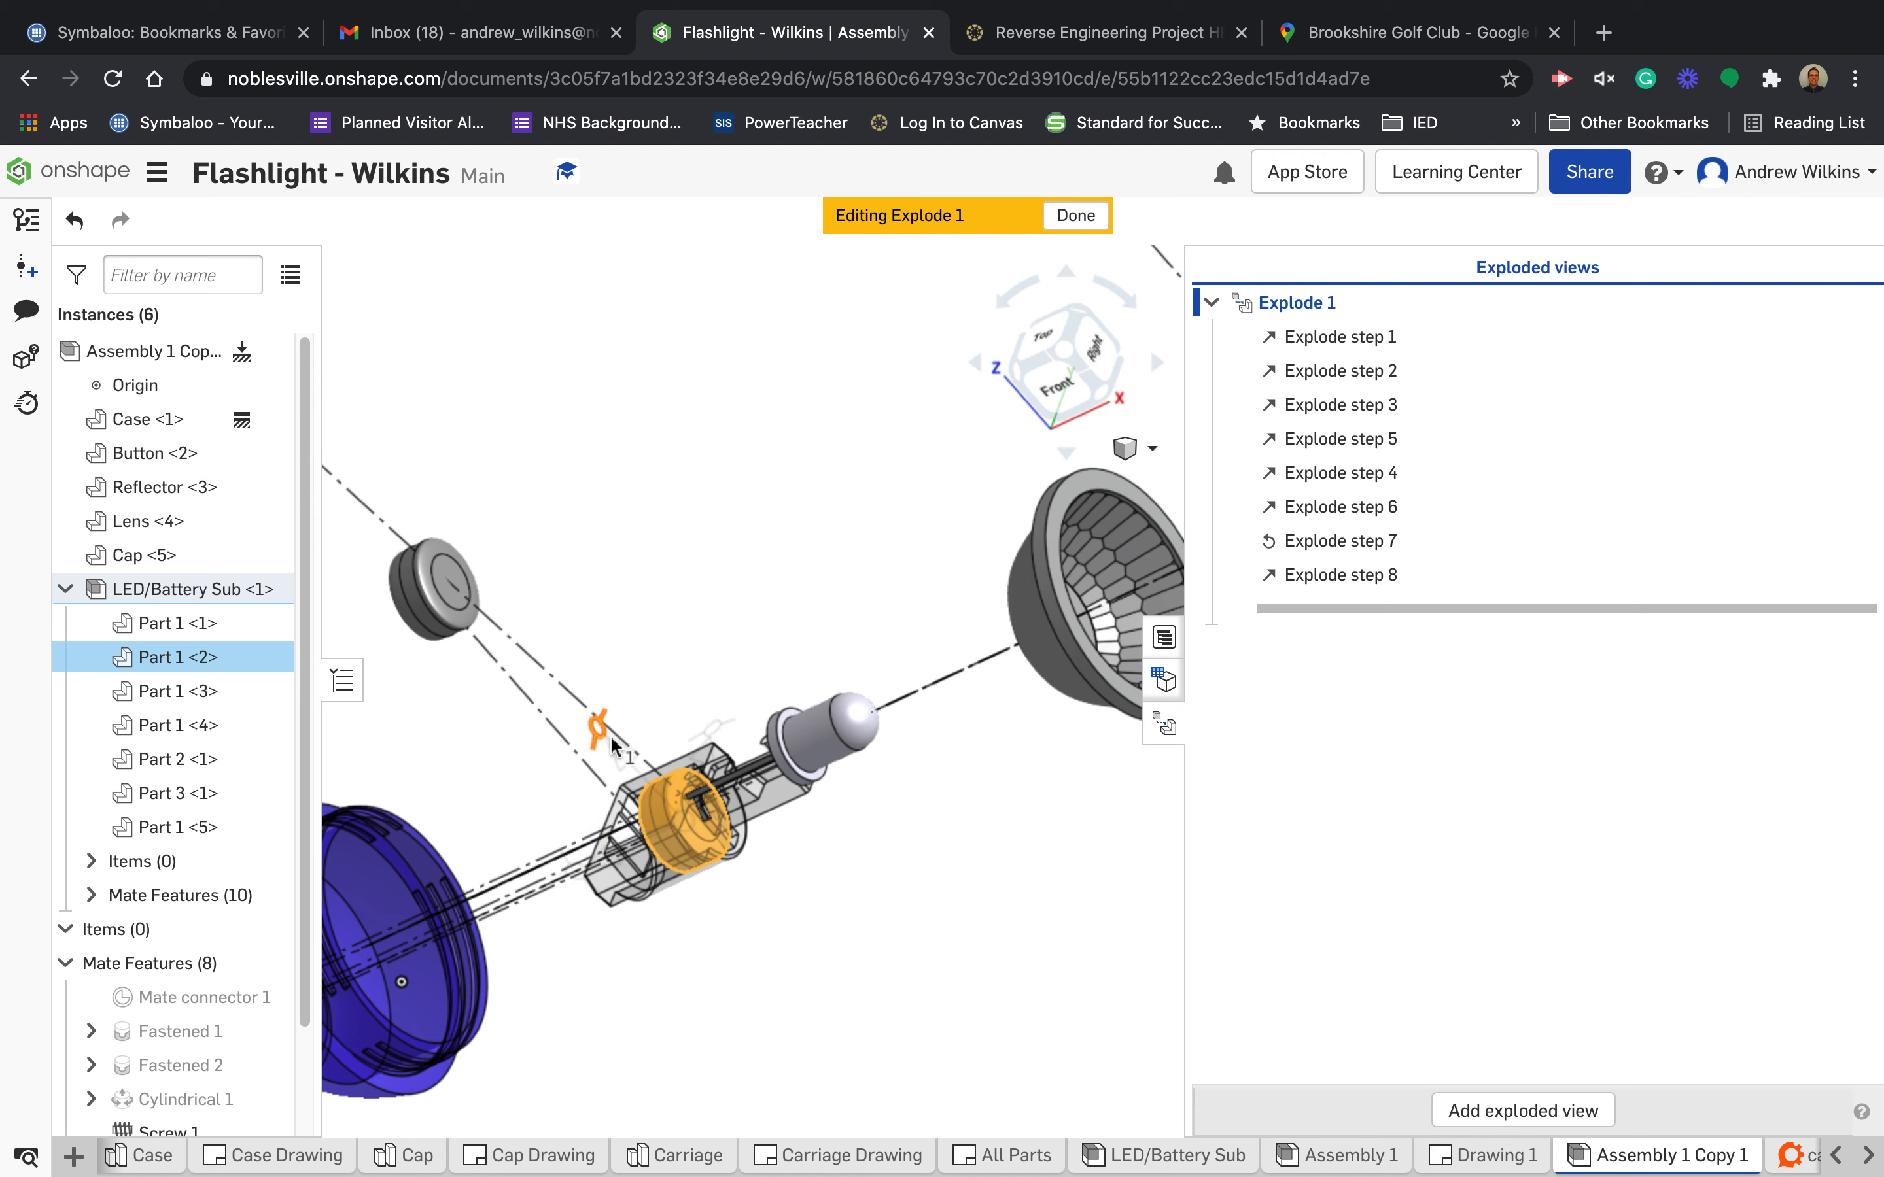
drag(611, 740, 749, 711)
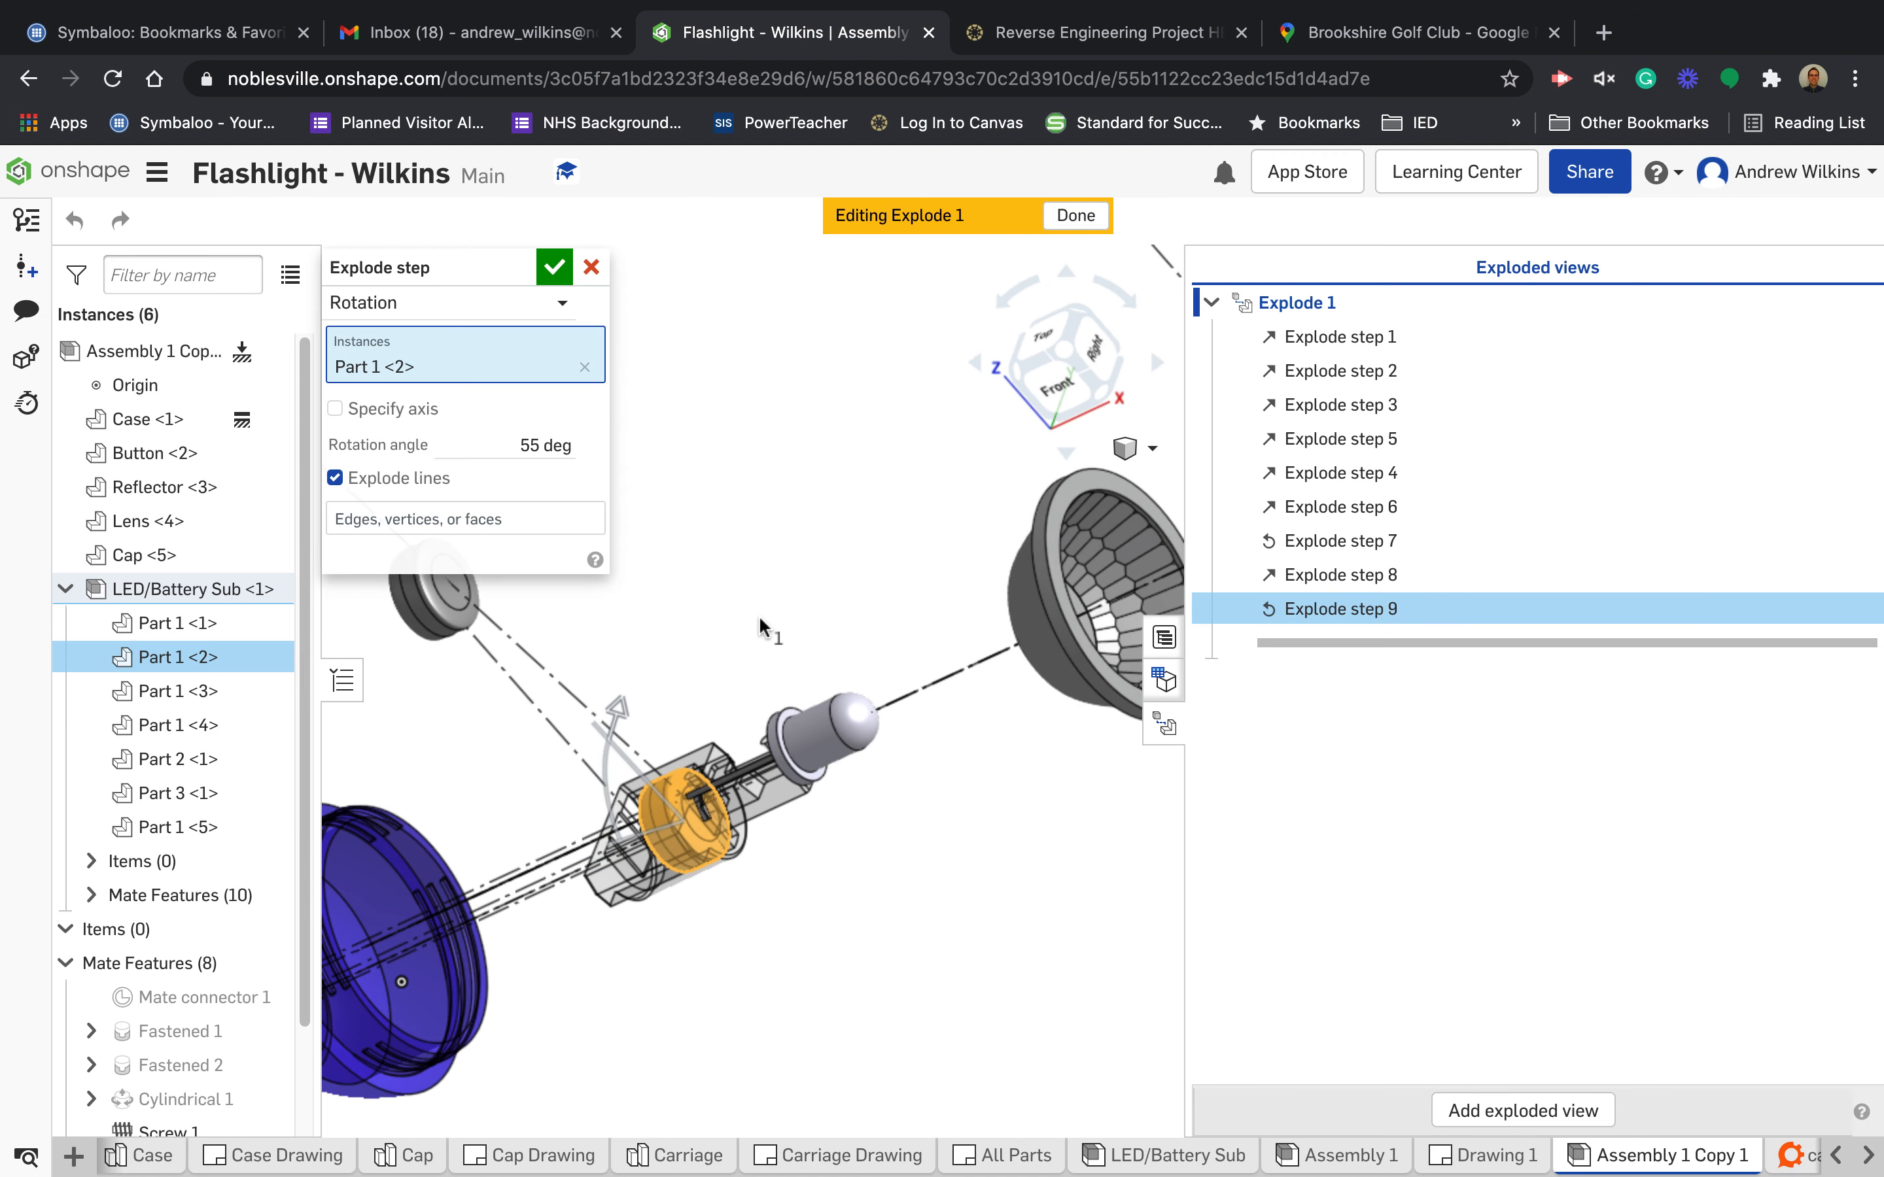
mouse_move(758, 621)
right_down()
mouse_move(677, 615)
mouse_move(748, 614)
right_up()
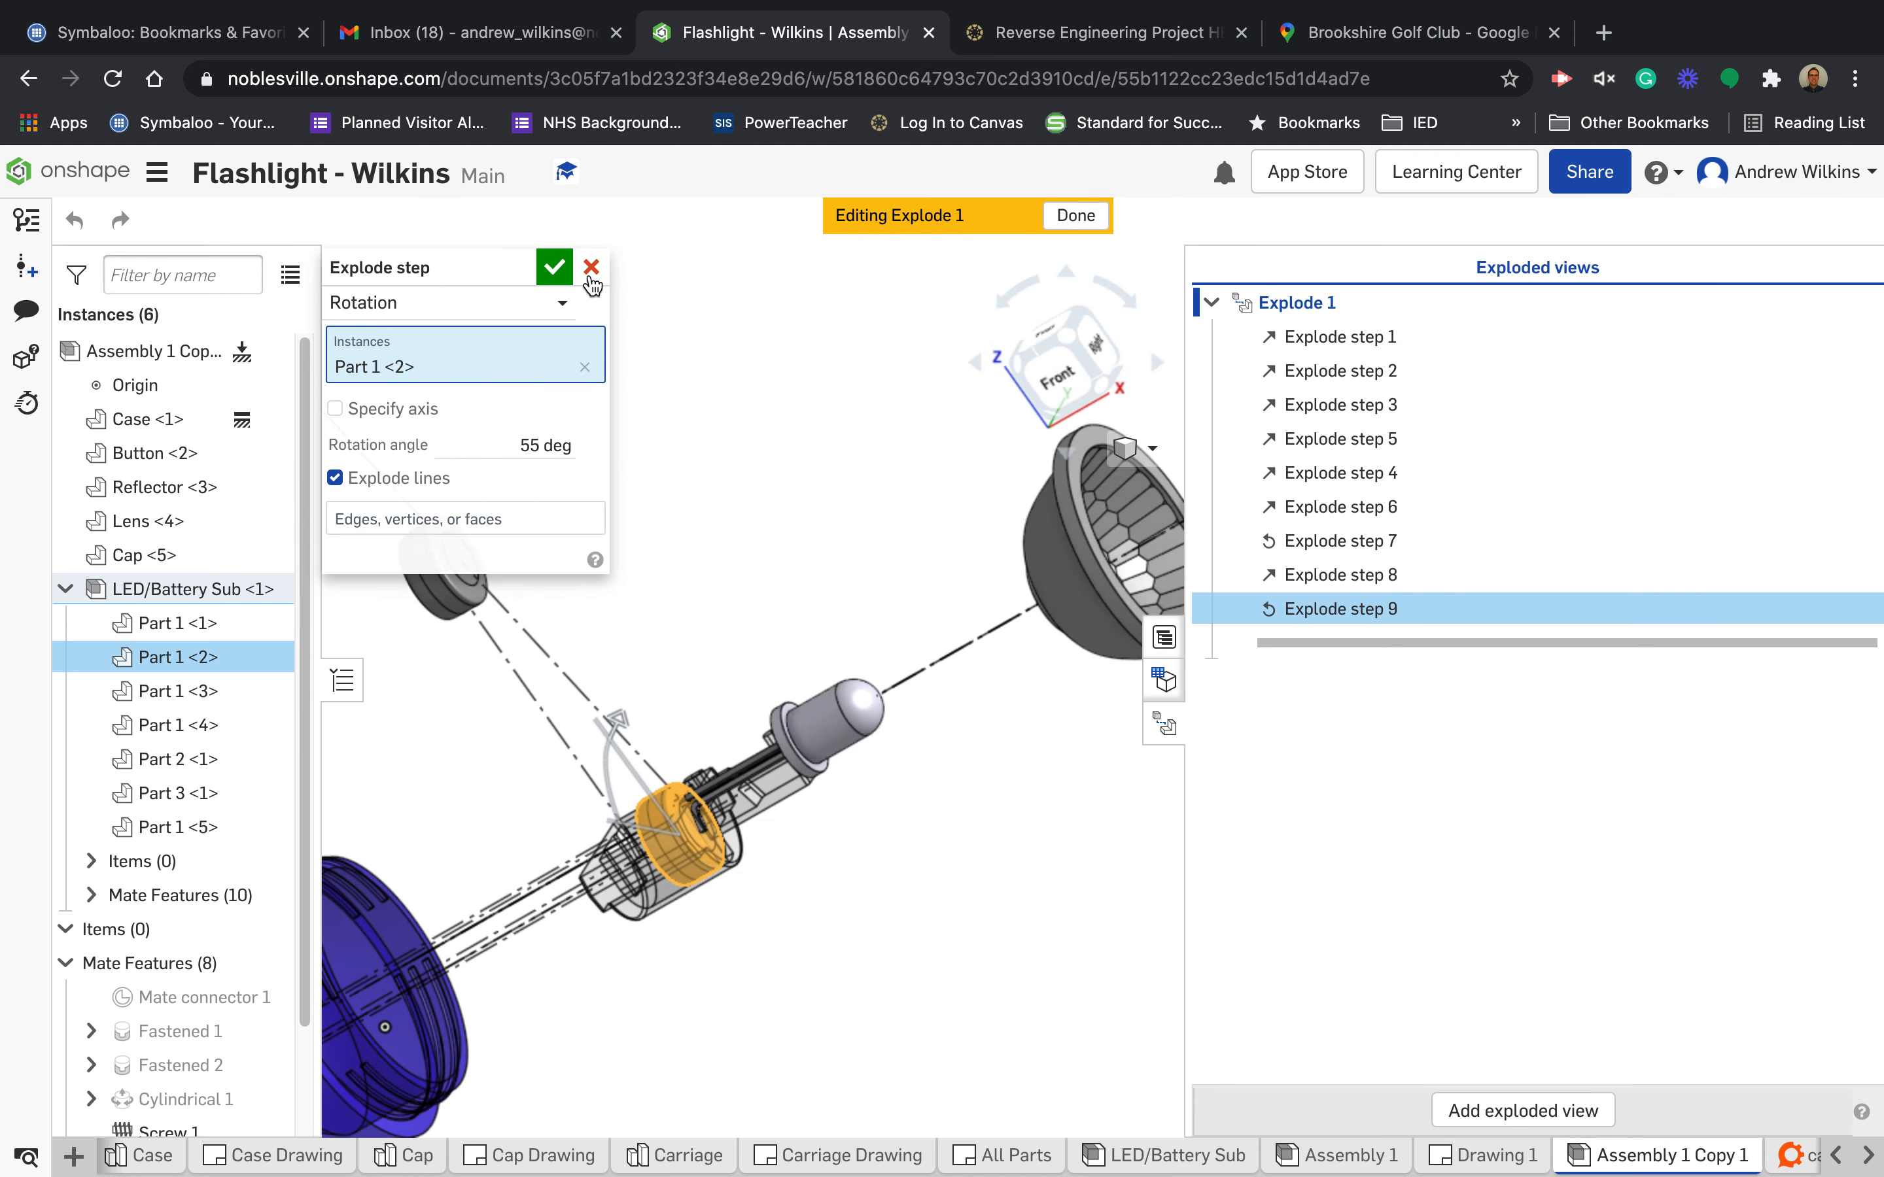
click(555, 269)
- Explode the second battery, Part 1 <2>, upward out of the carriage by about 0.64 in
right_drag(786, 895, 810, 886)
drag(614, 759, 560, 581)
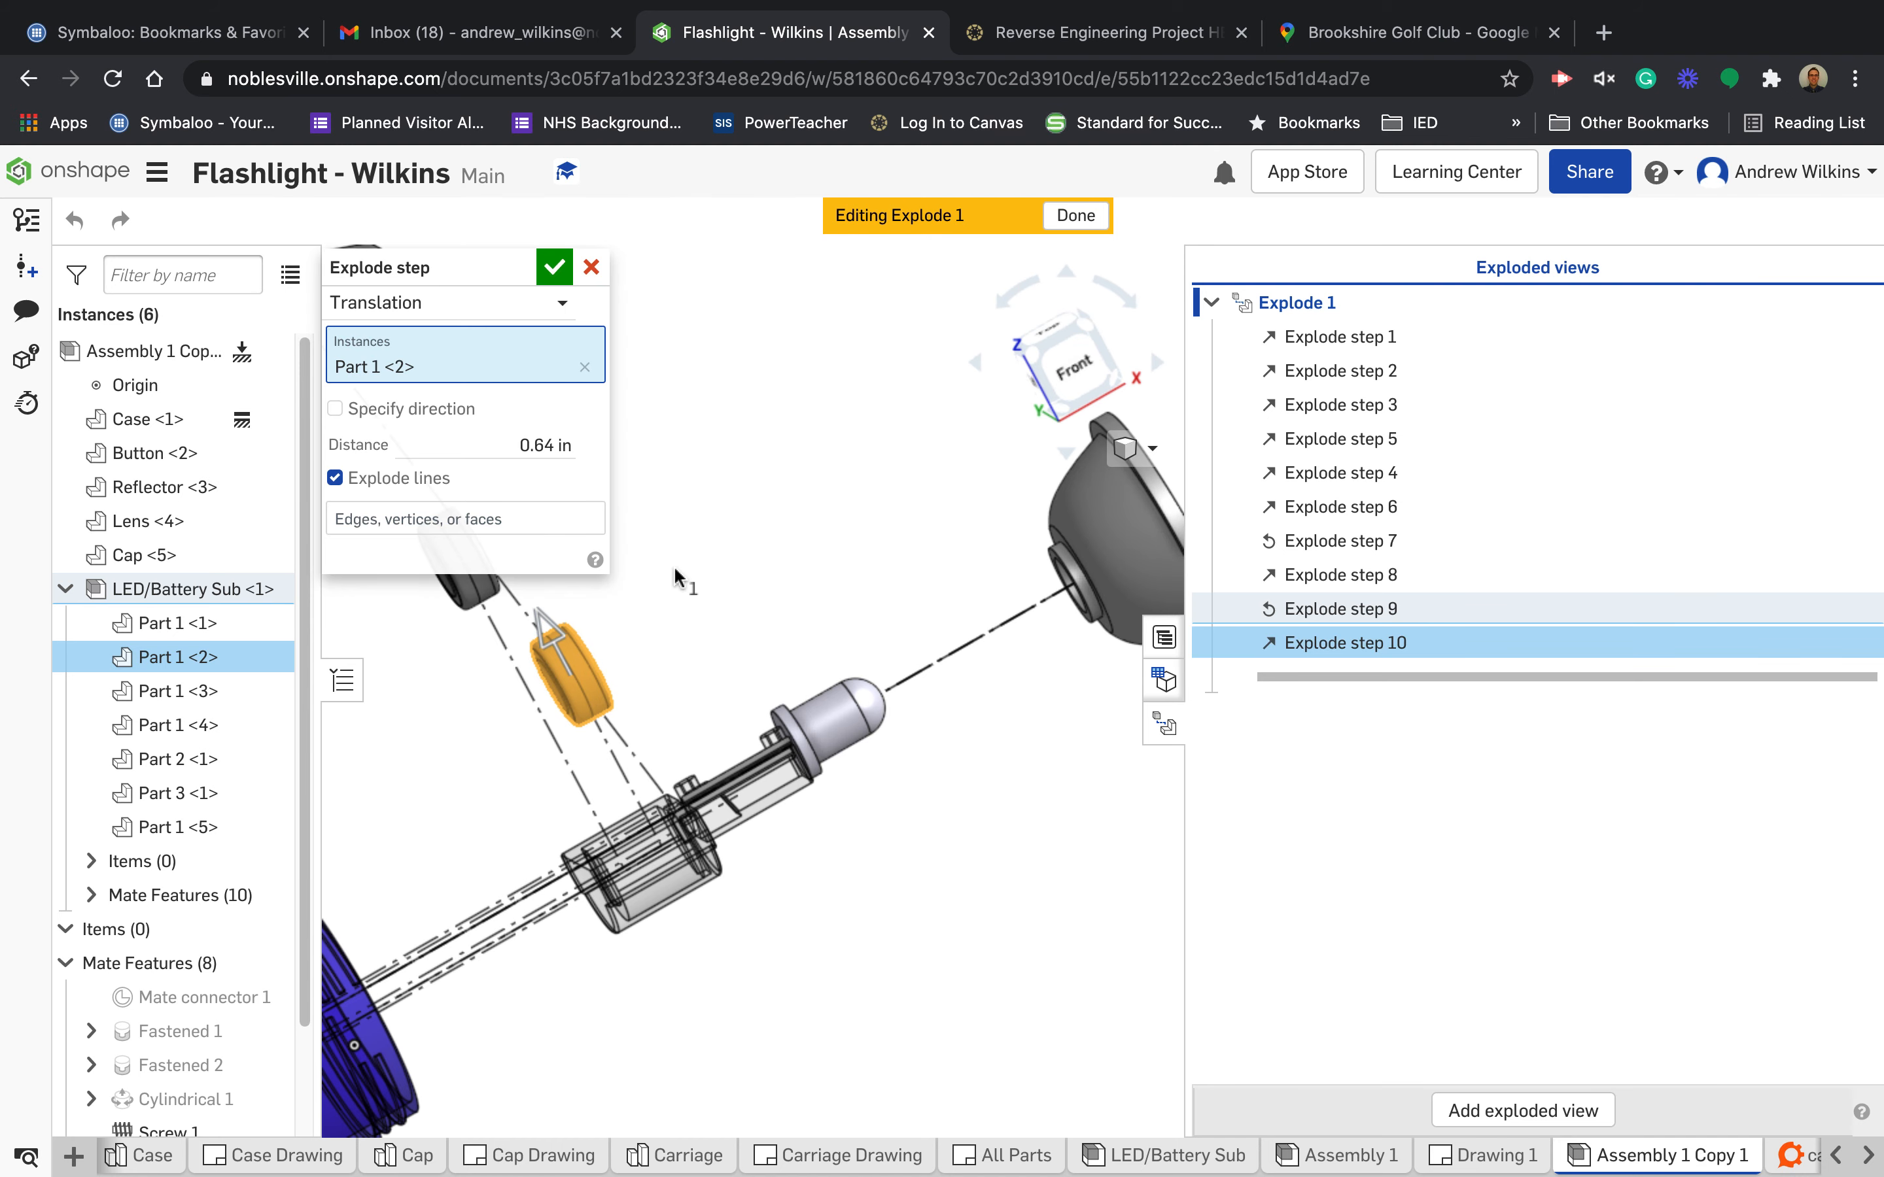
click(554, 266)
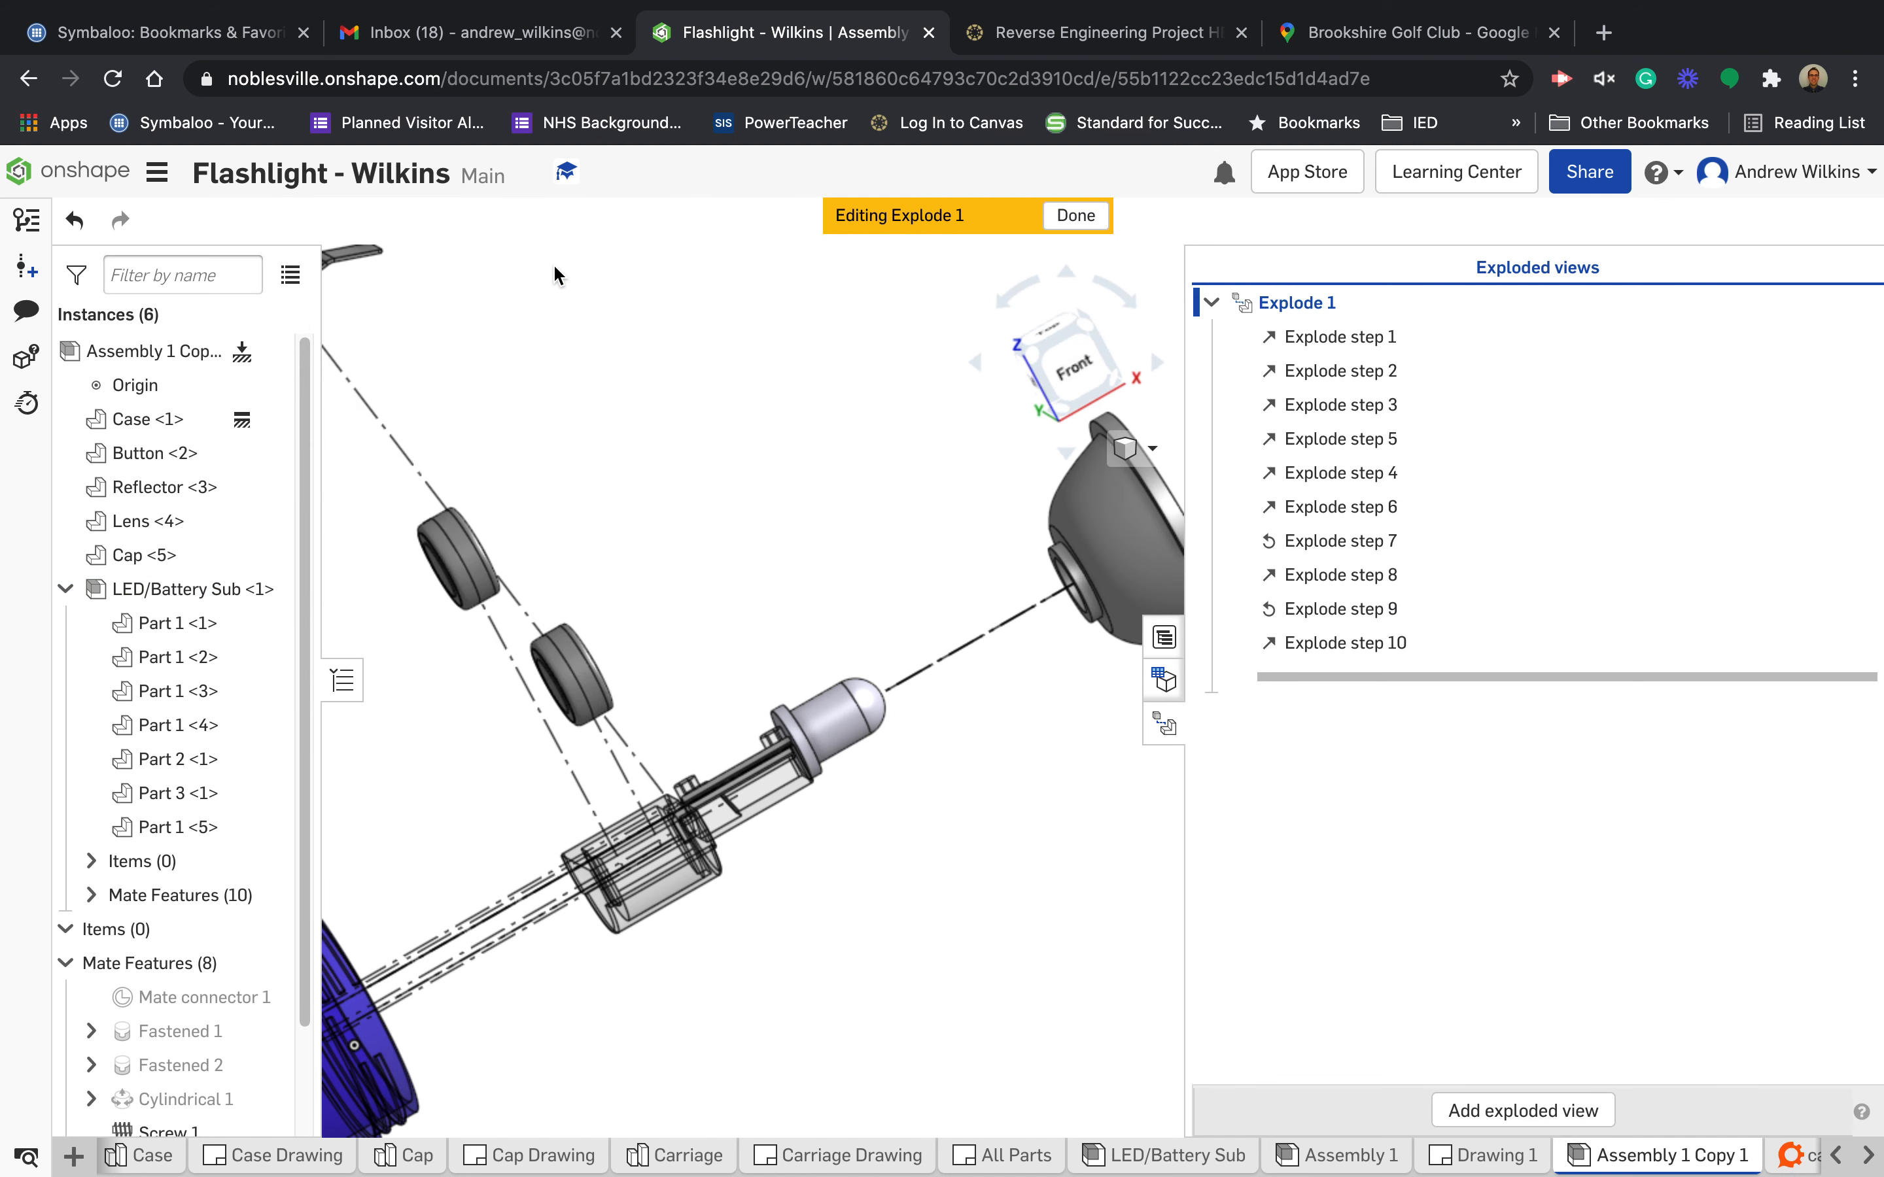
click(833, 731)
right_drag(933, 831, 865, 817)
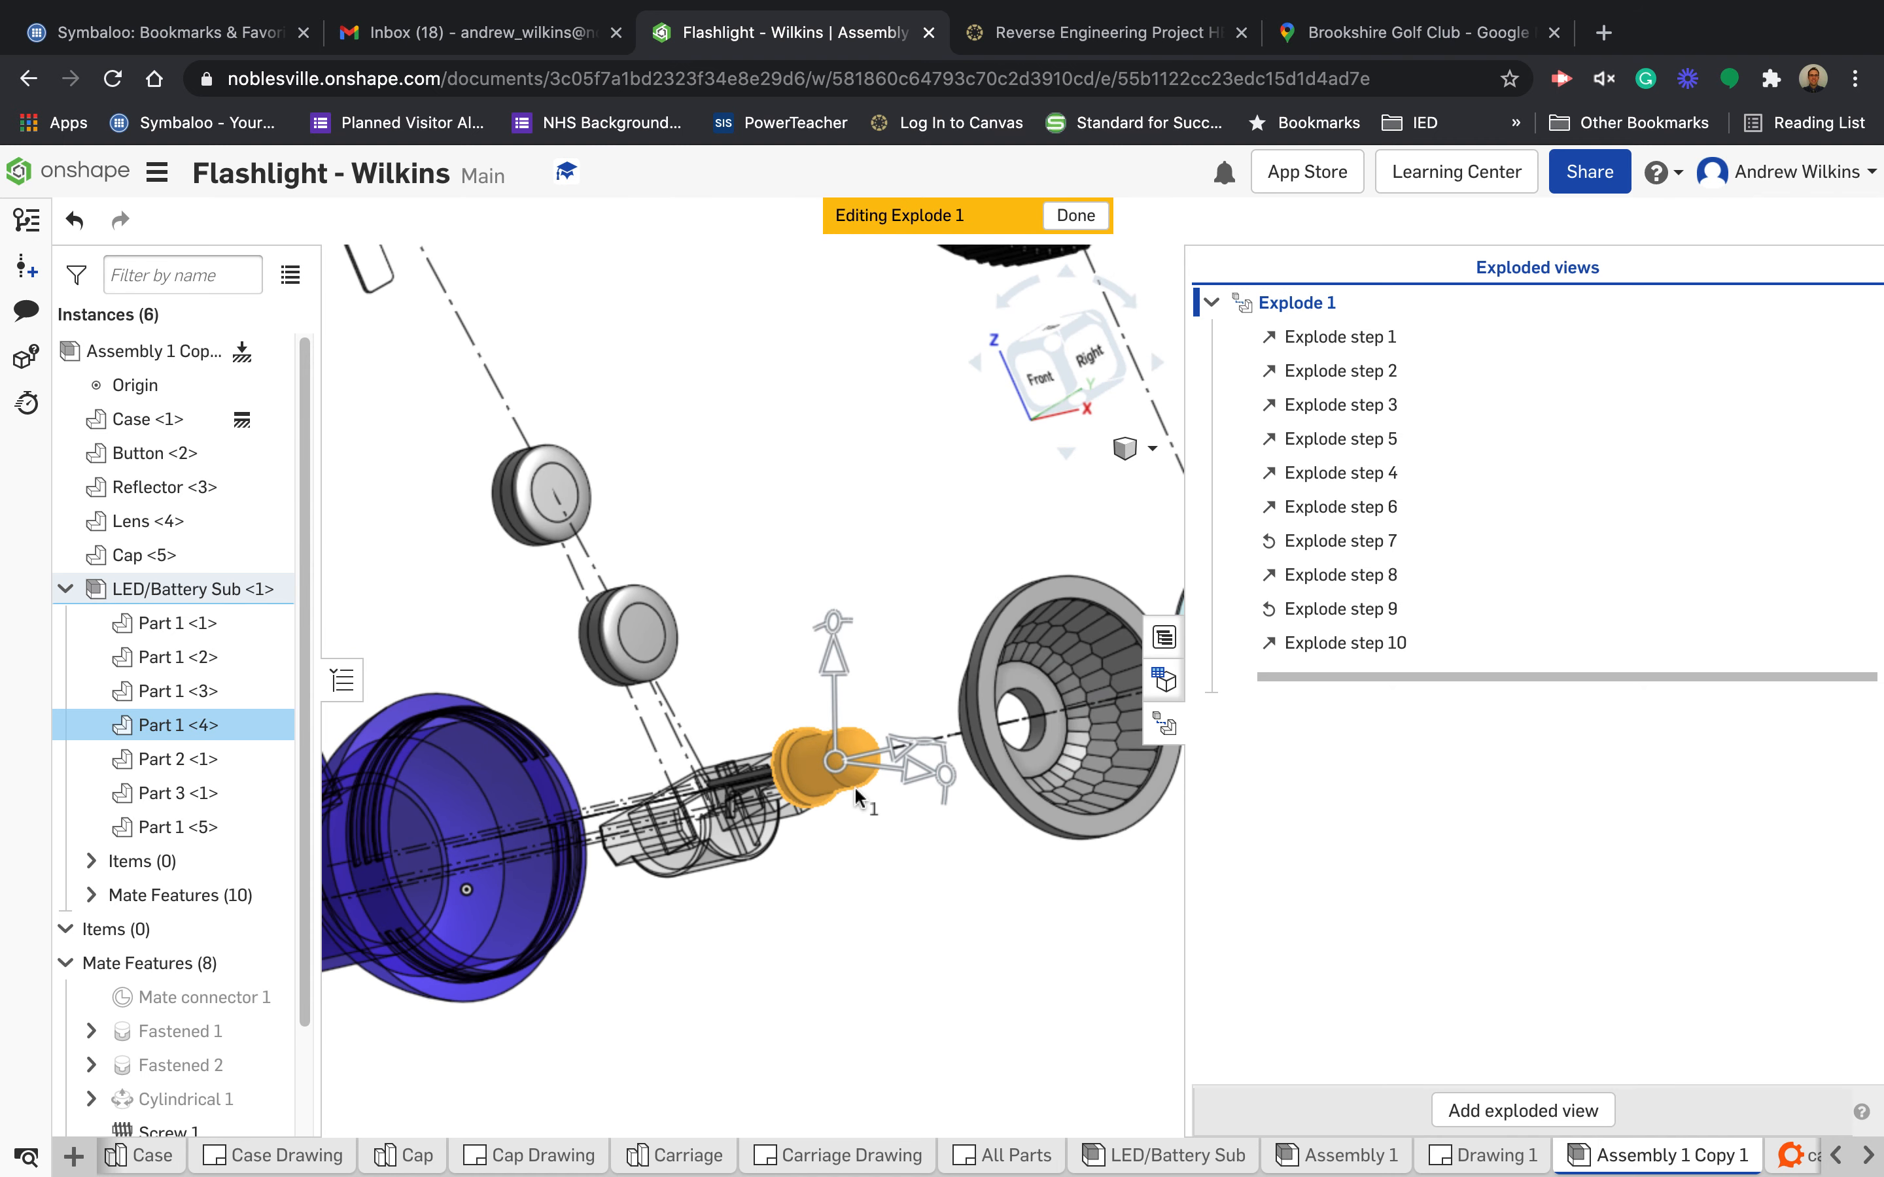
drag(838, 655, 847, 439)
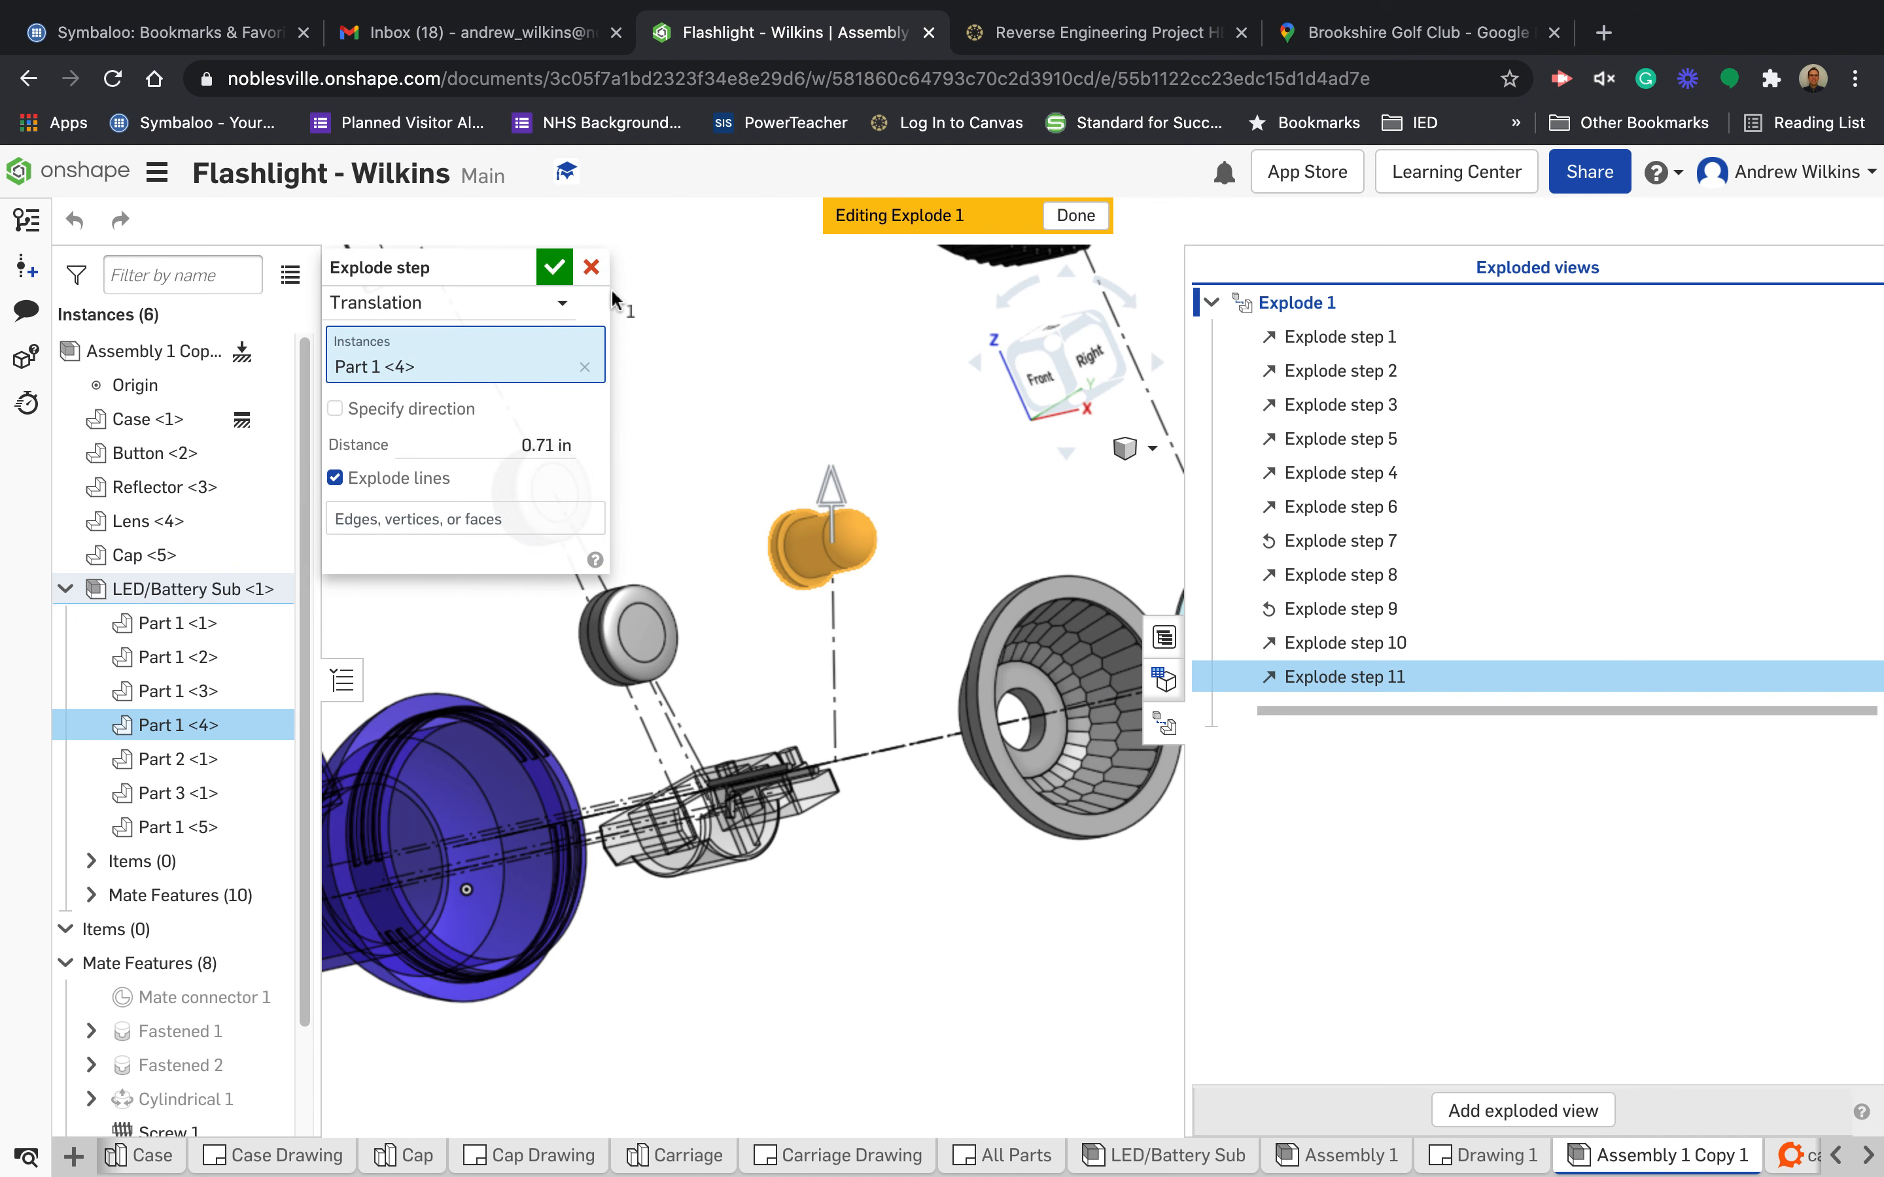
click(591, 267)
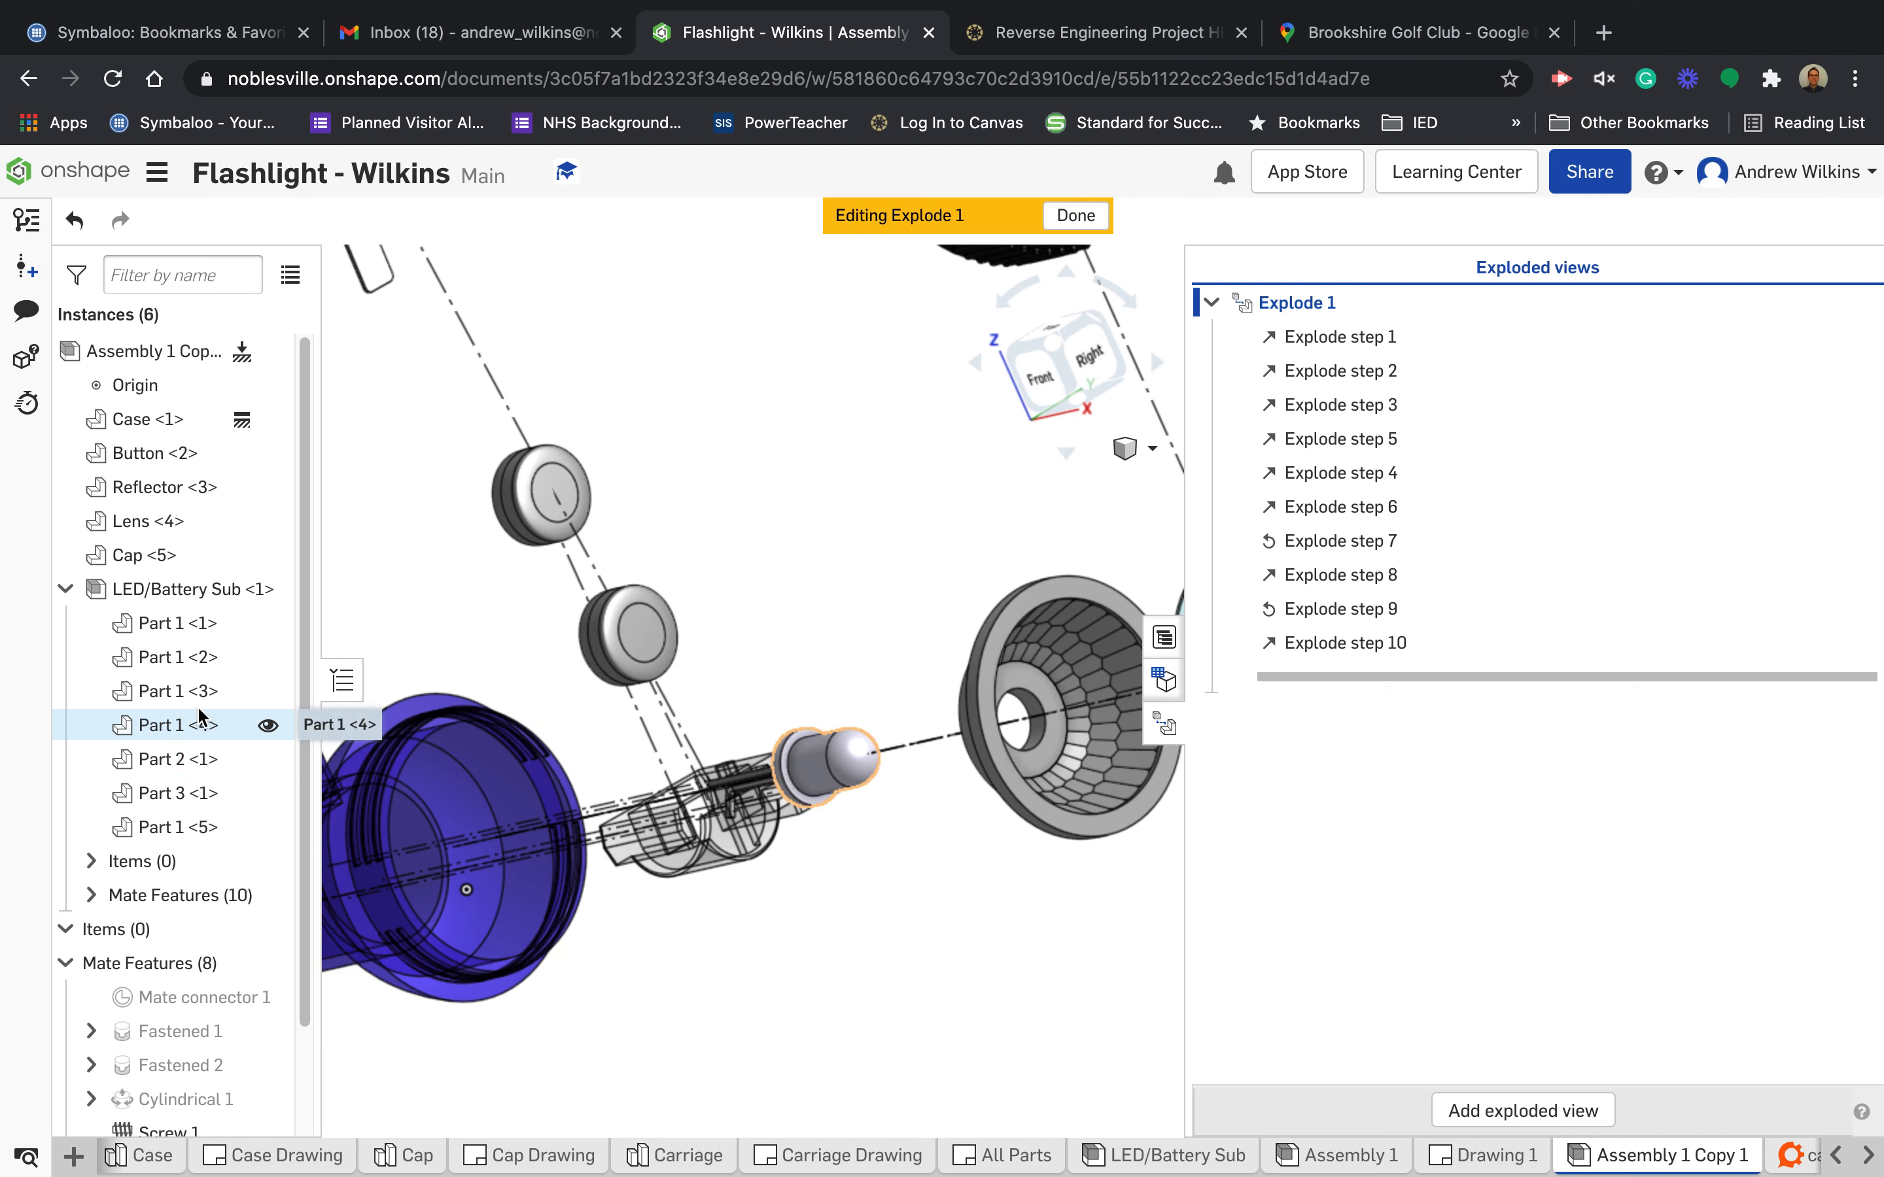
click(194, 632)
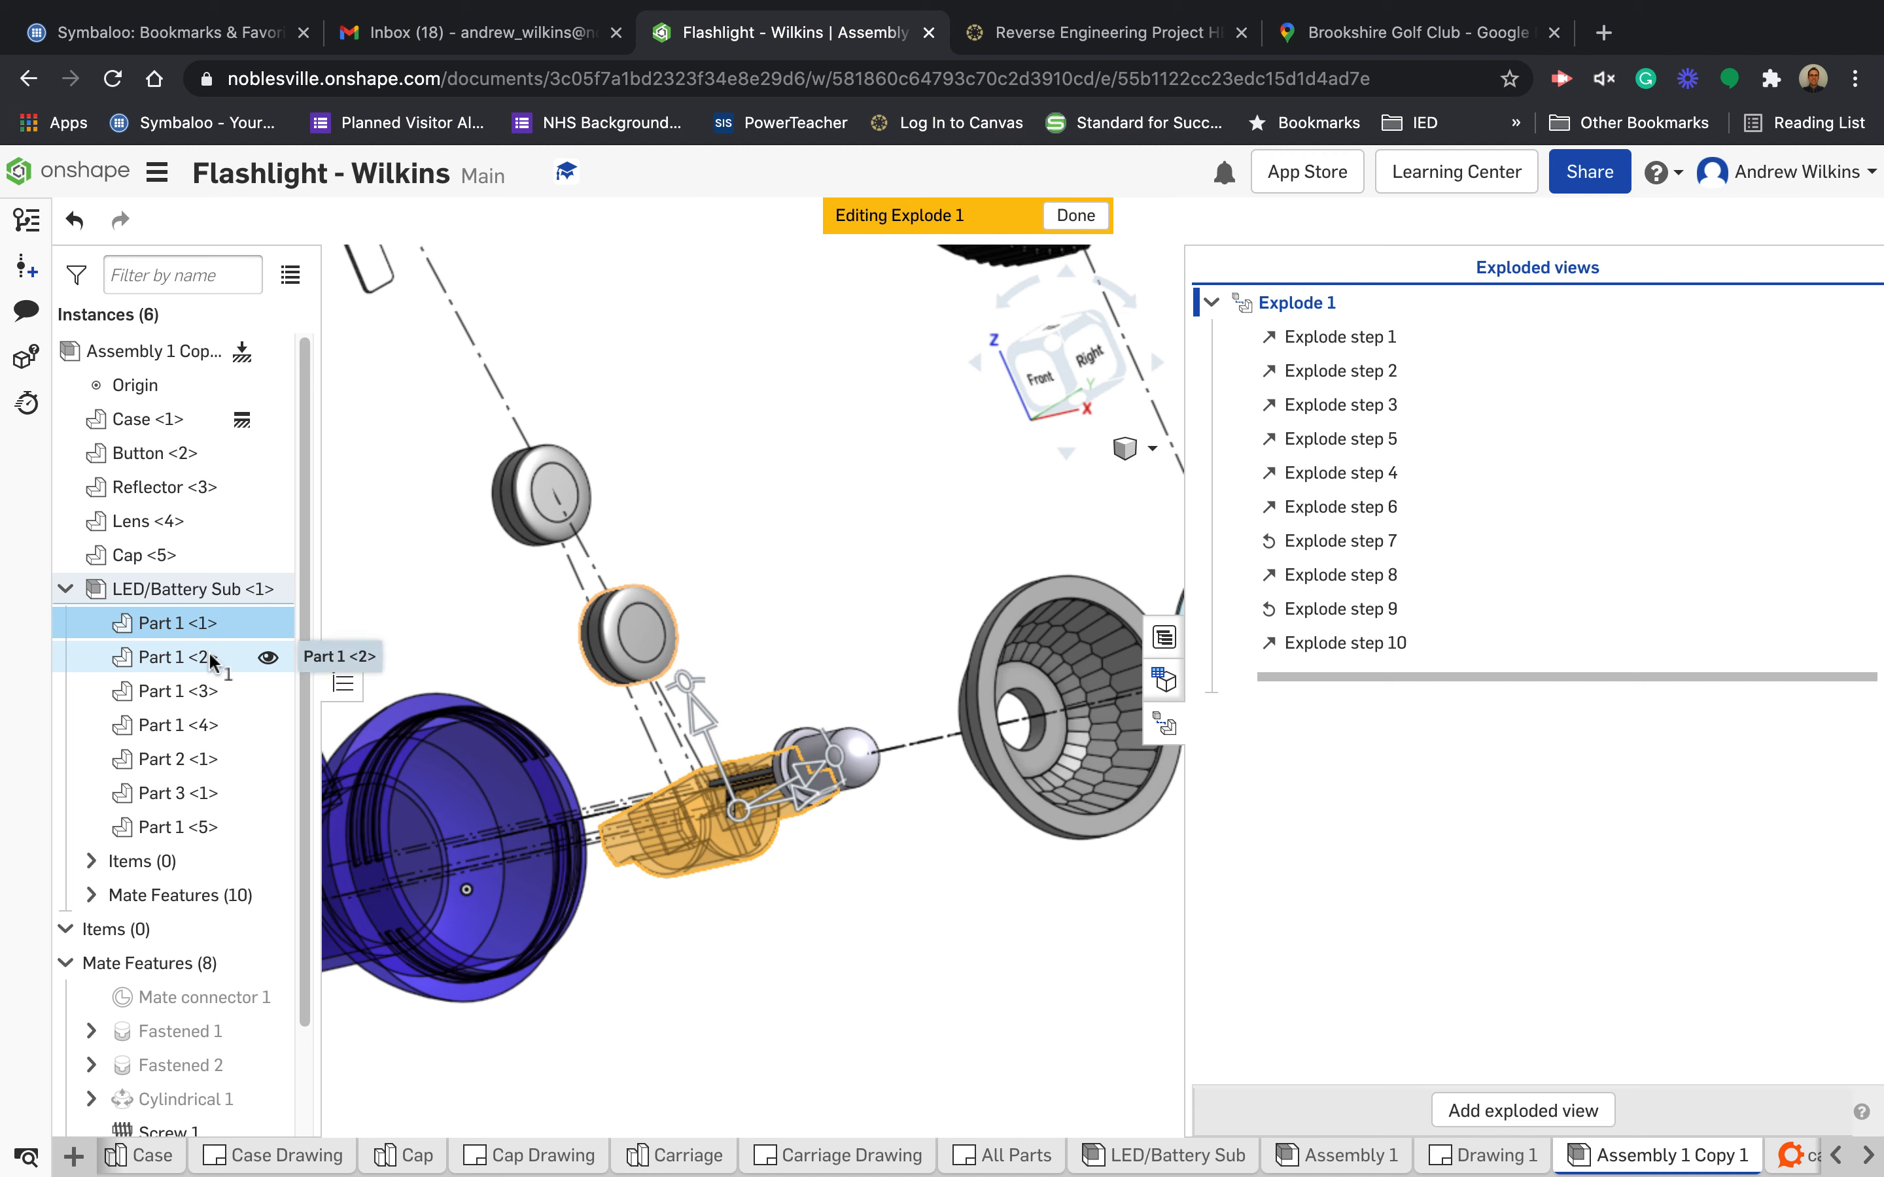
click(210, 659)
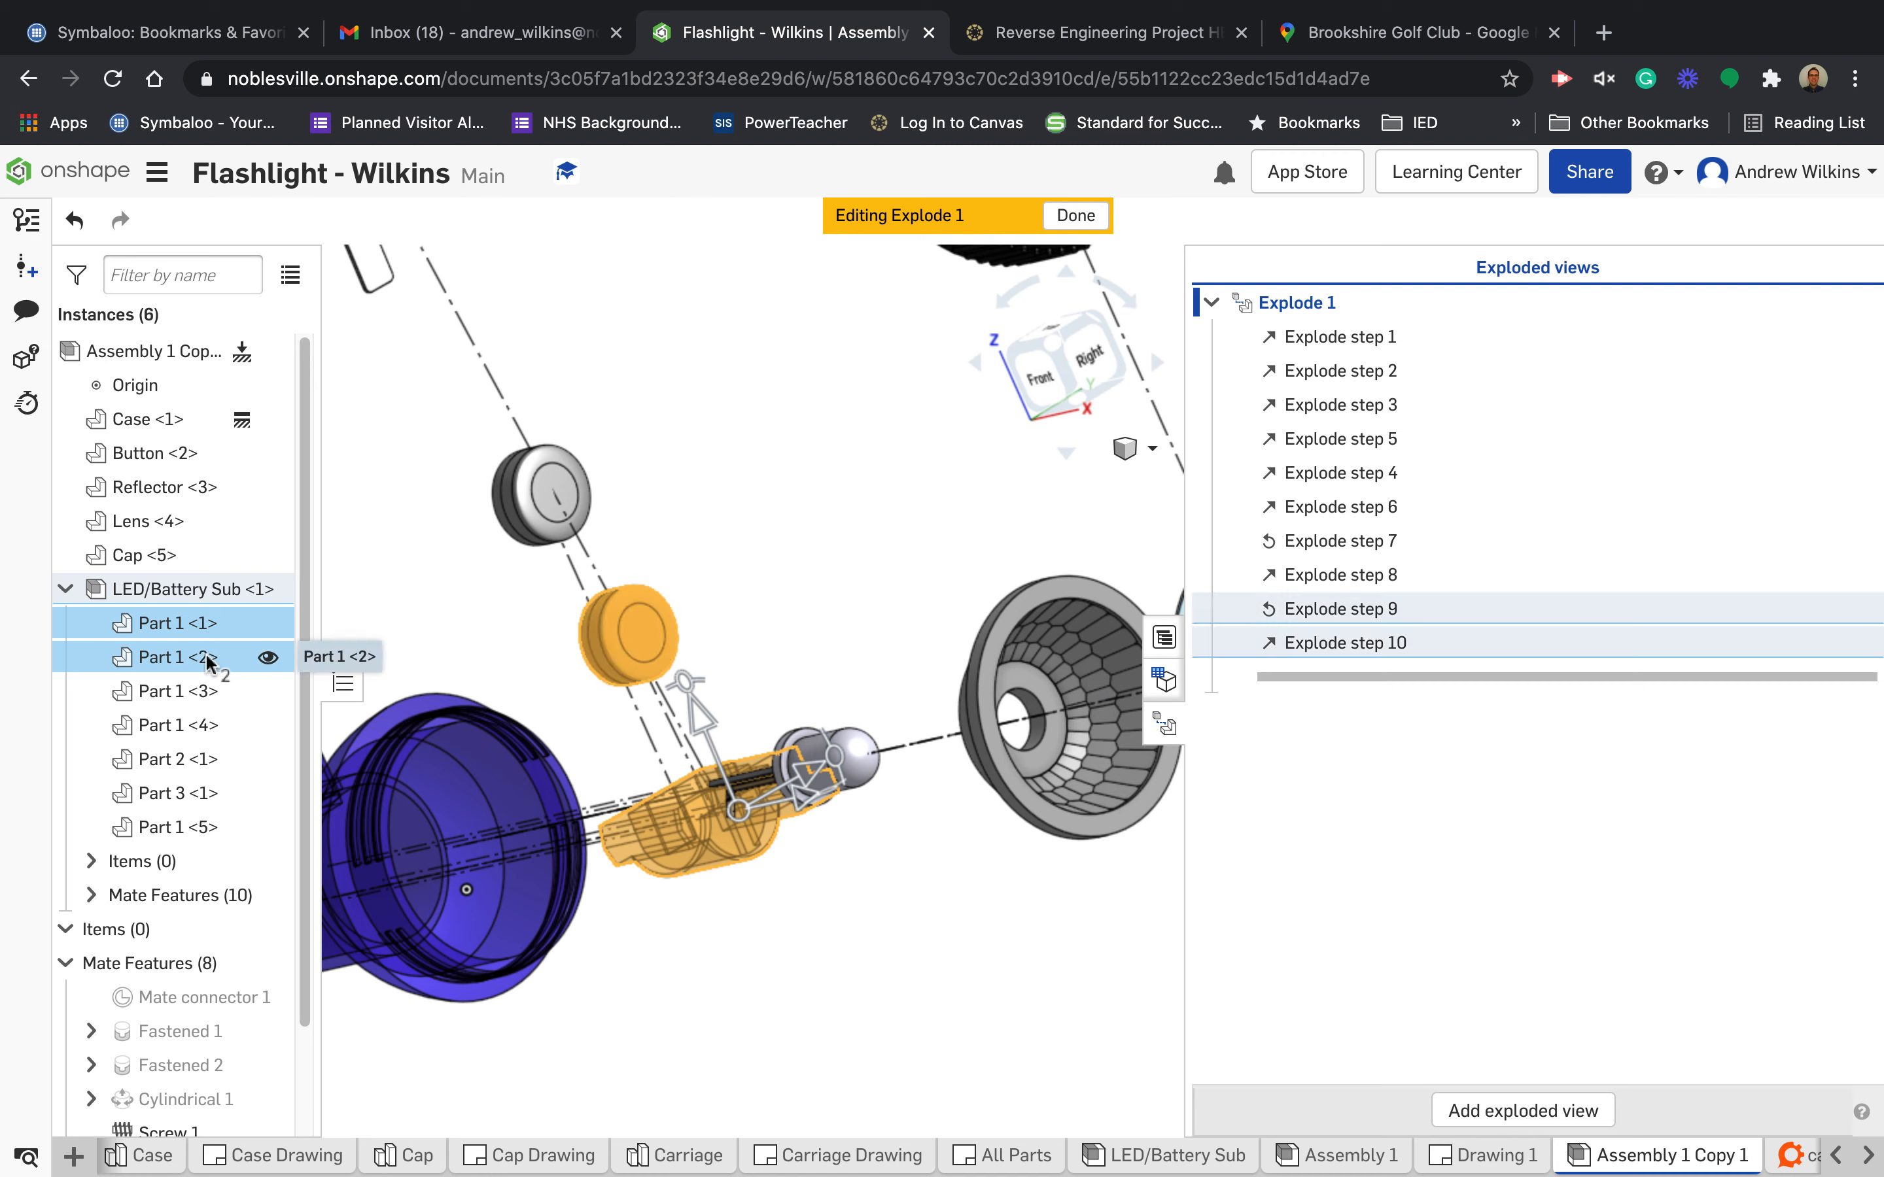
click(210, 659)
click(208, 621)
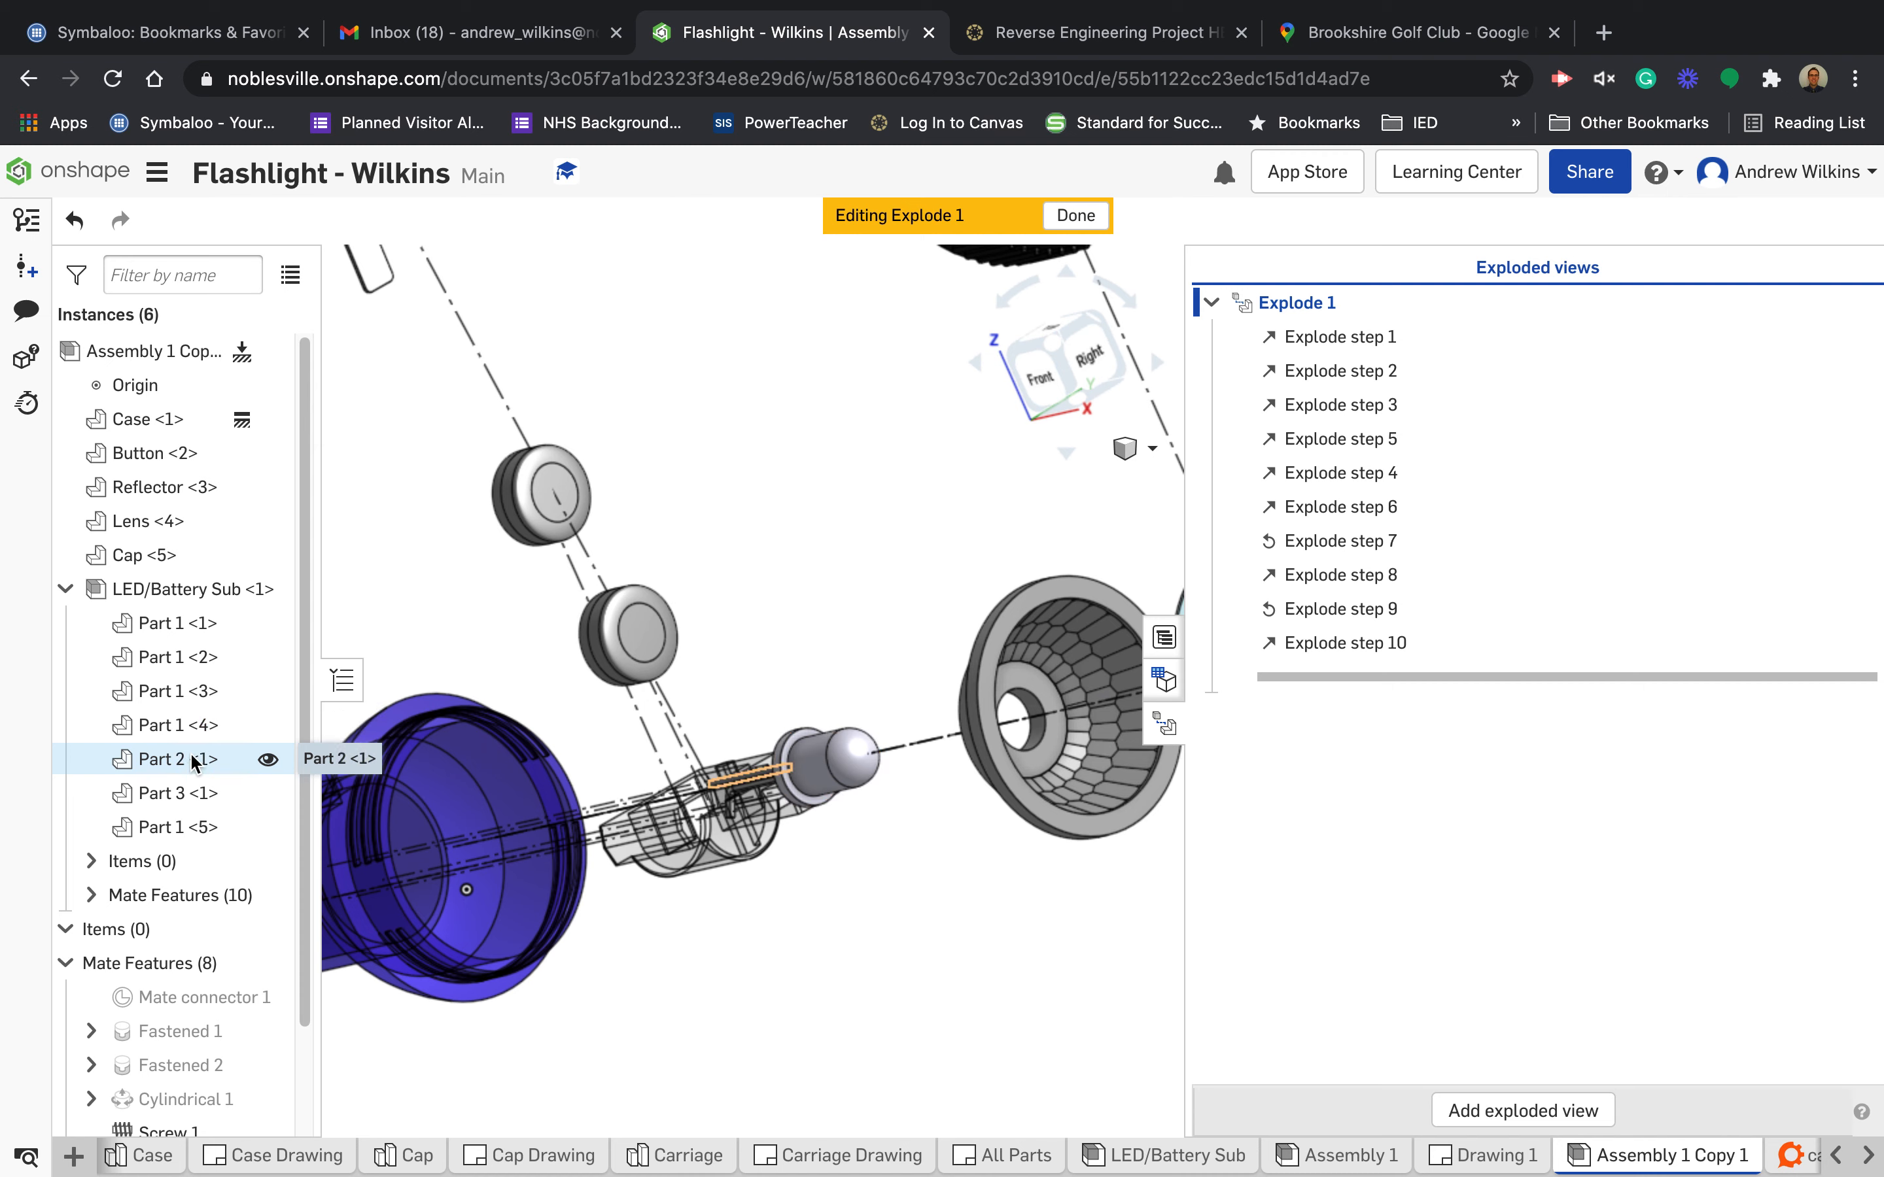
- Explode the LED Part 1 <4> together with Part 2 <1> and Part 3 <1> upward out of the carriage by about 0.62 in
click(184, 725)
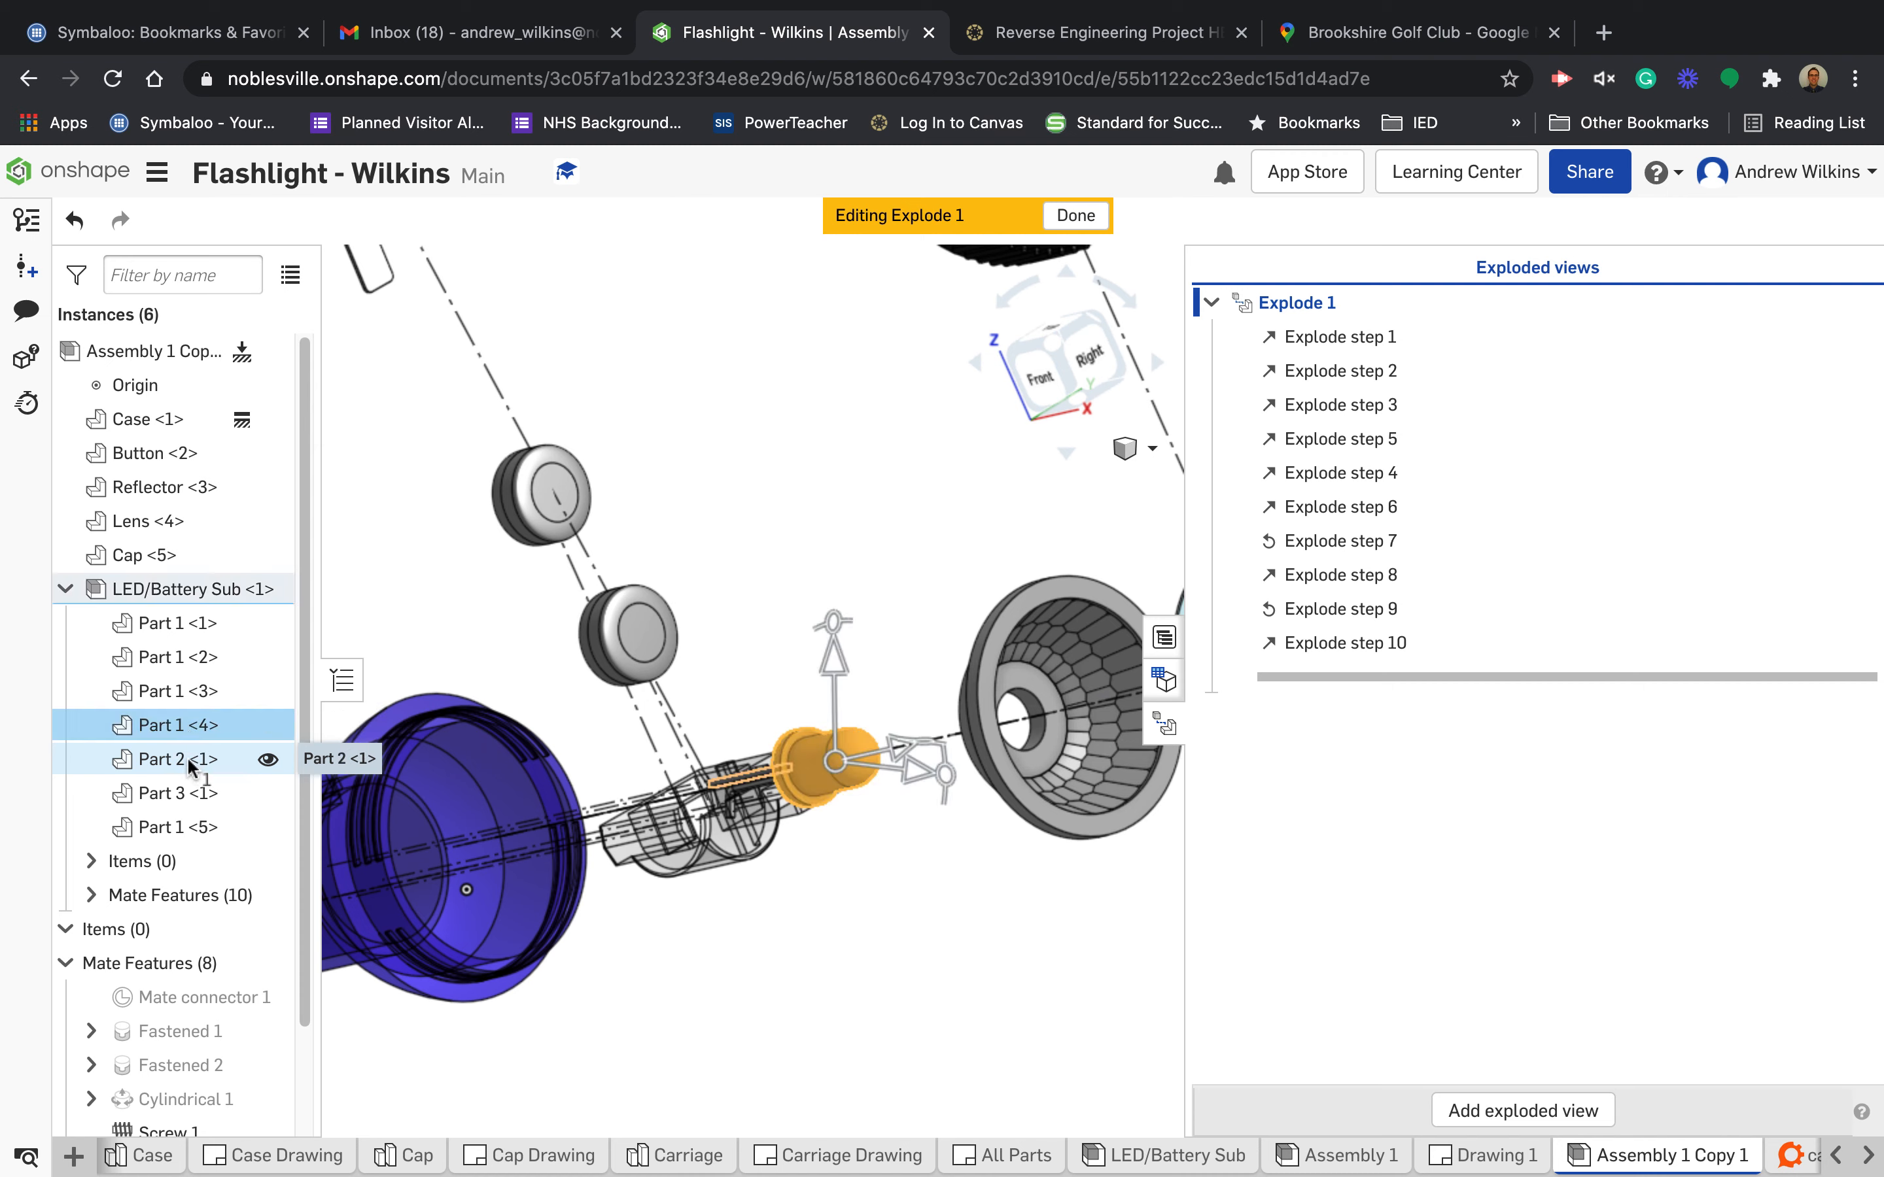
click(189, 760)
click(187, 792)
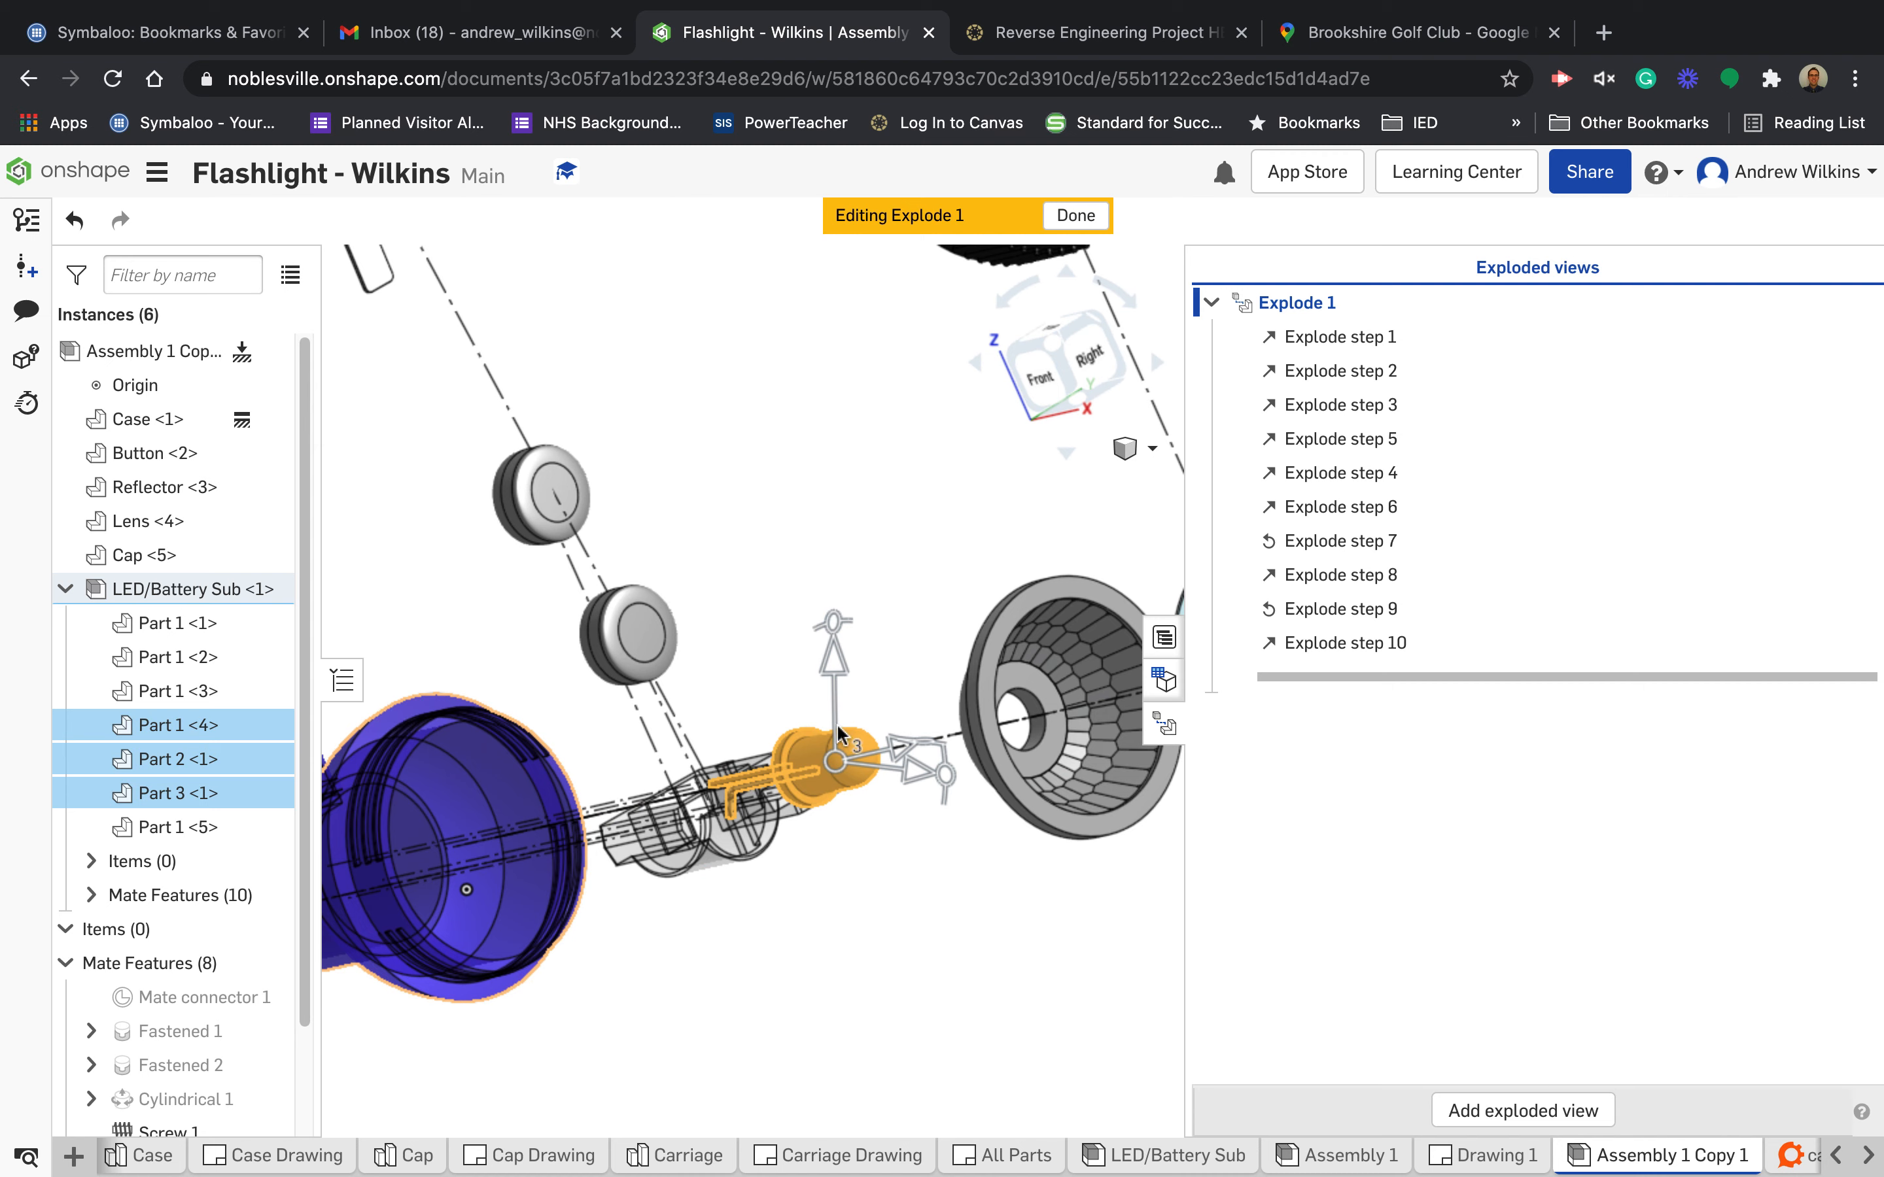
drag(838, 656, 875, 469)
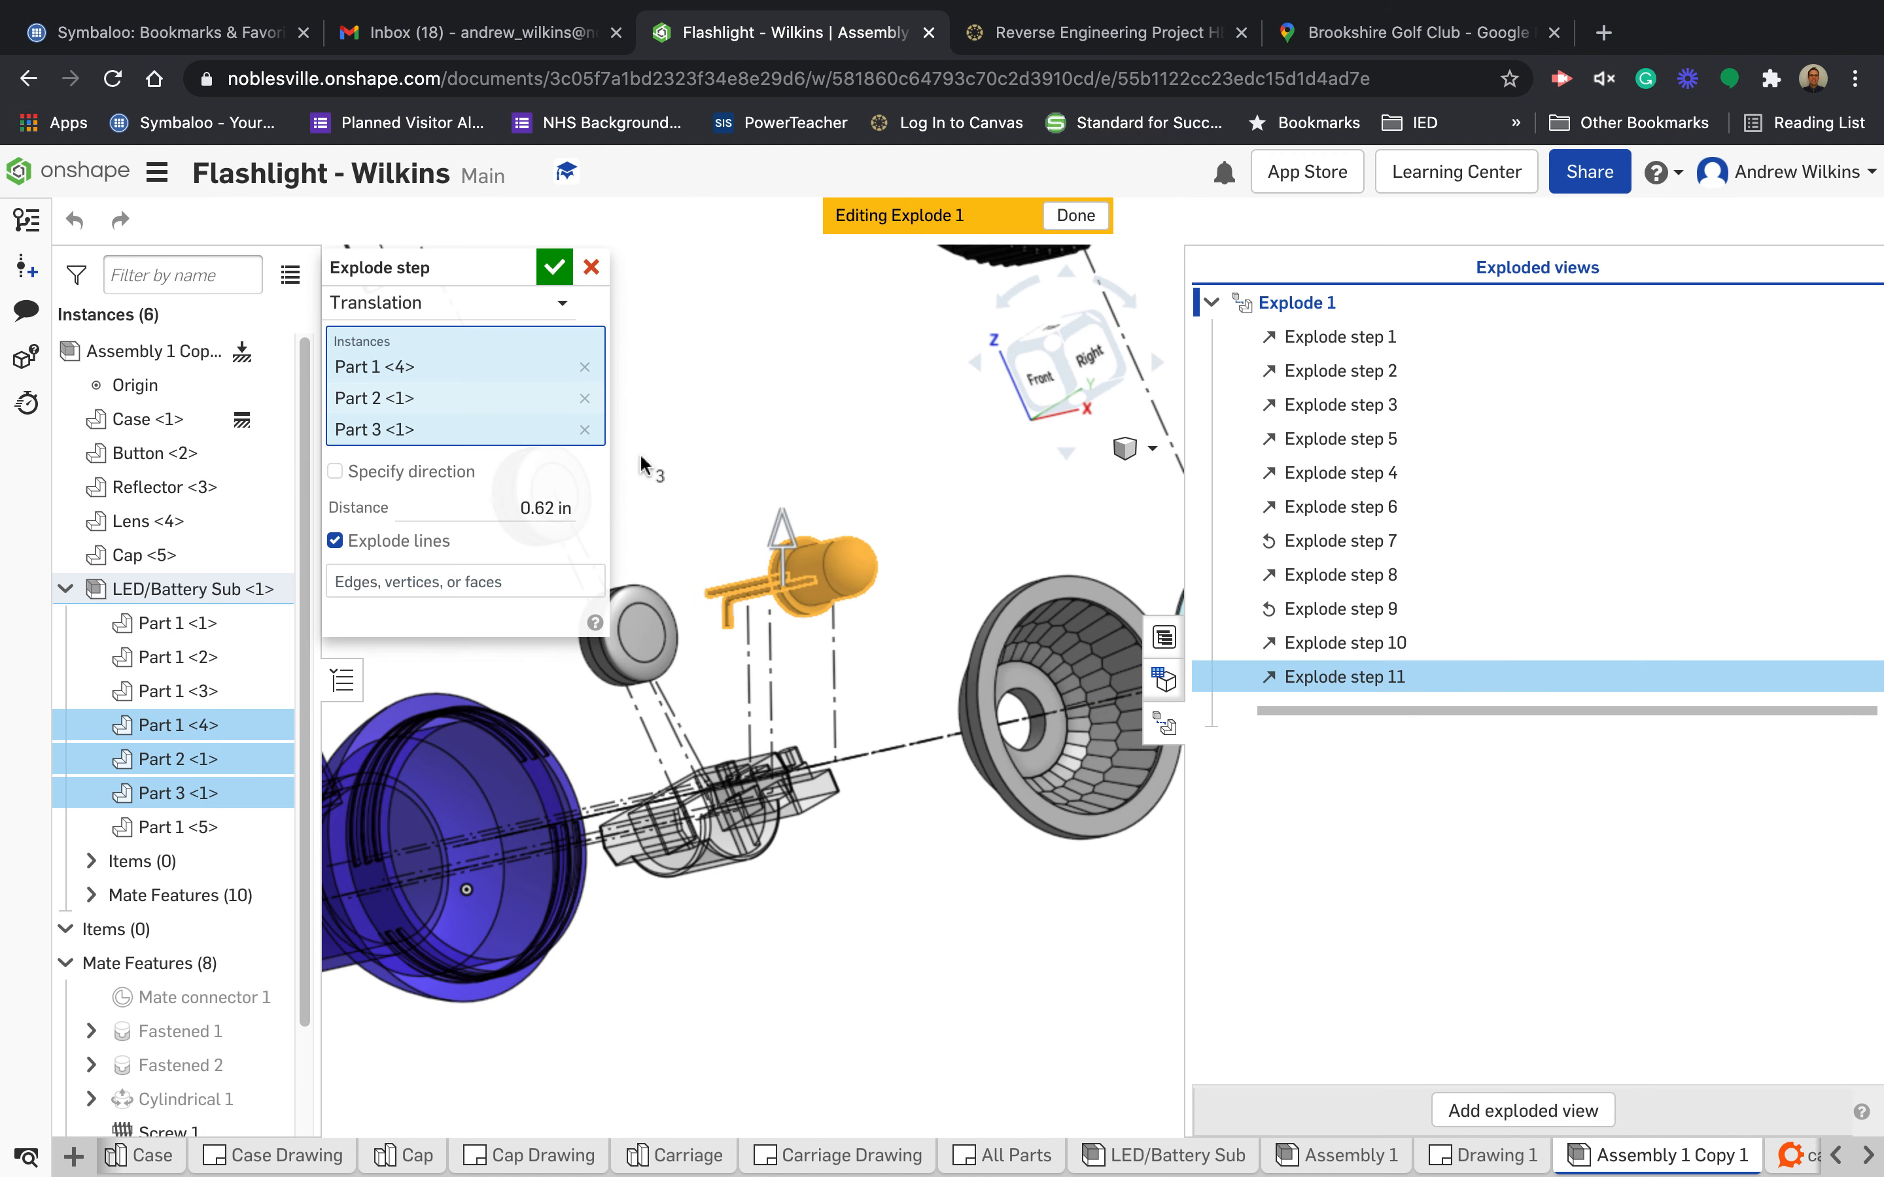
mouse_move(849, 486)
right_down()
mouse_move(819, 507)
mouse_move(862, 514)
right_up()
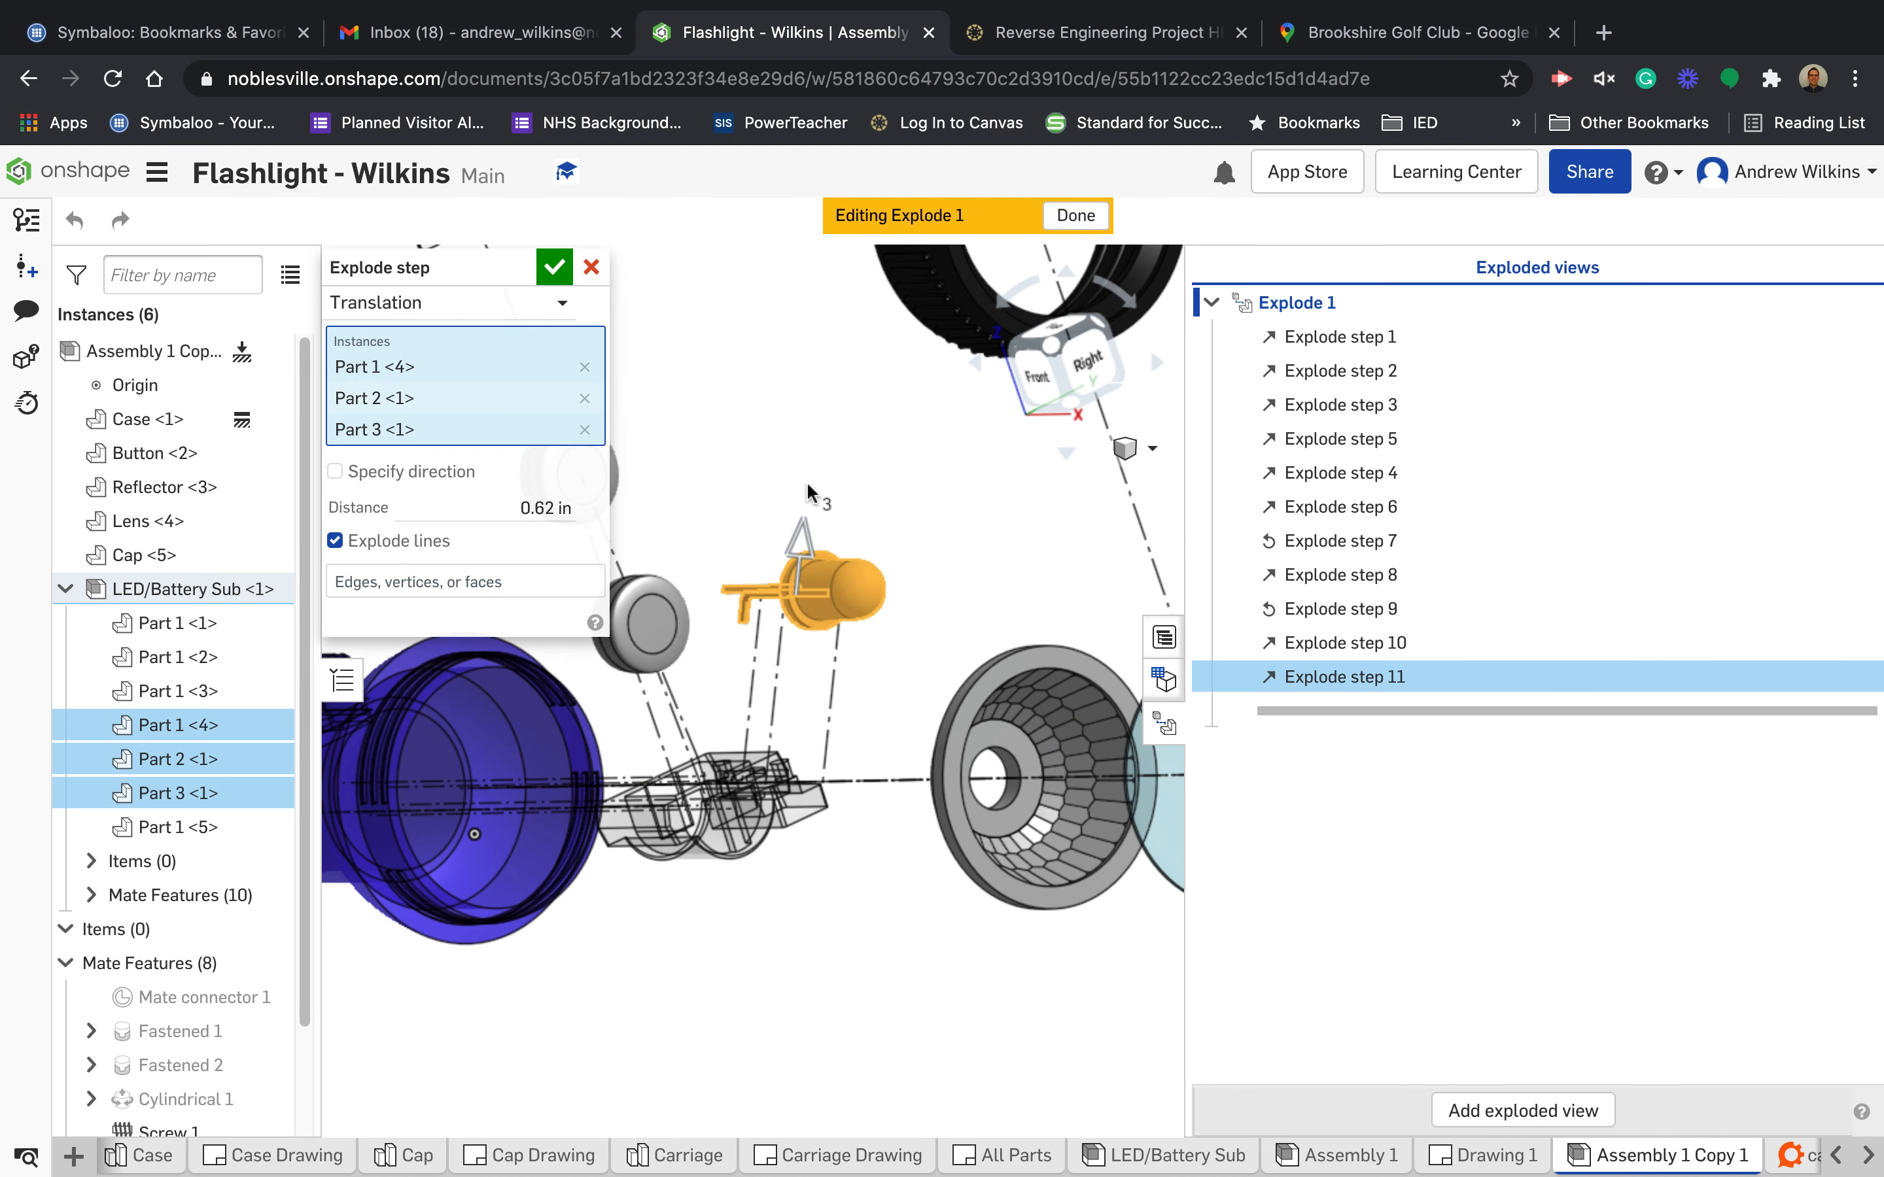
click(559, 277)
- Explode Button <2> downward into the case by about 0.31 in
right_drag(865, 893, 905, 886)
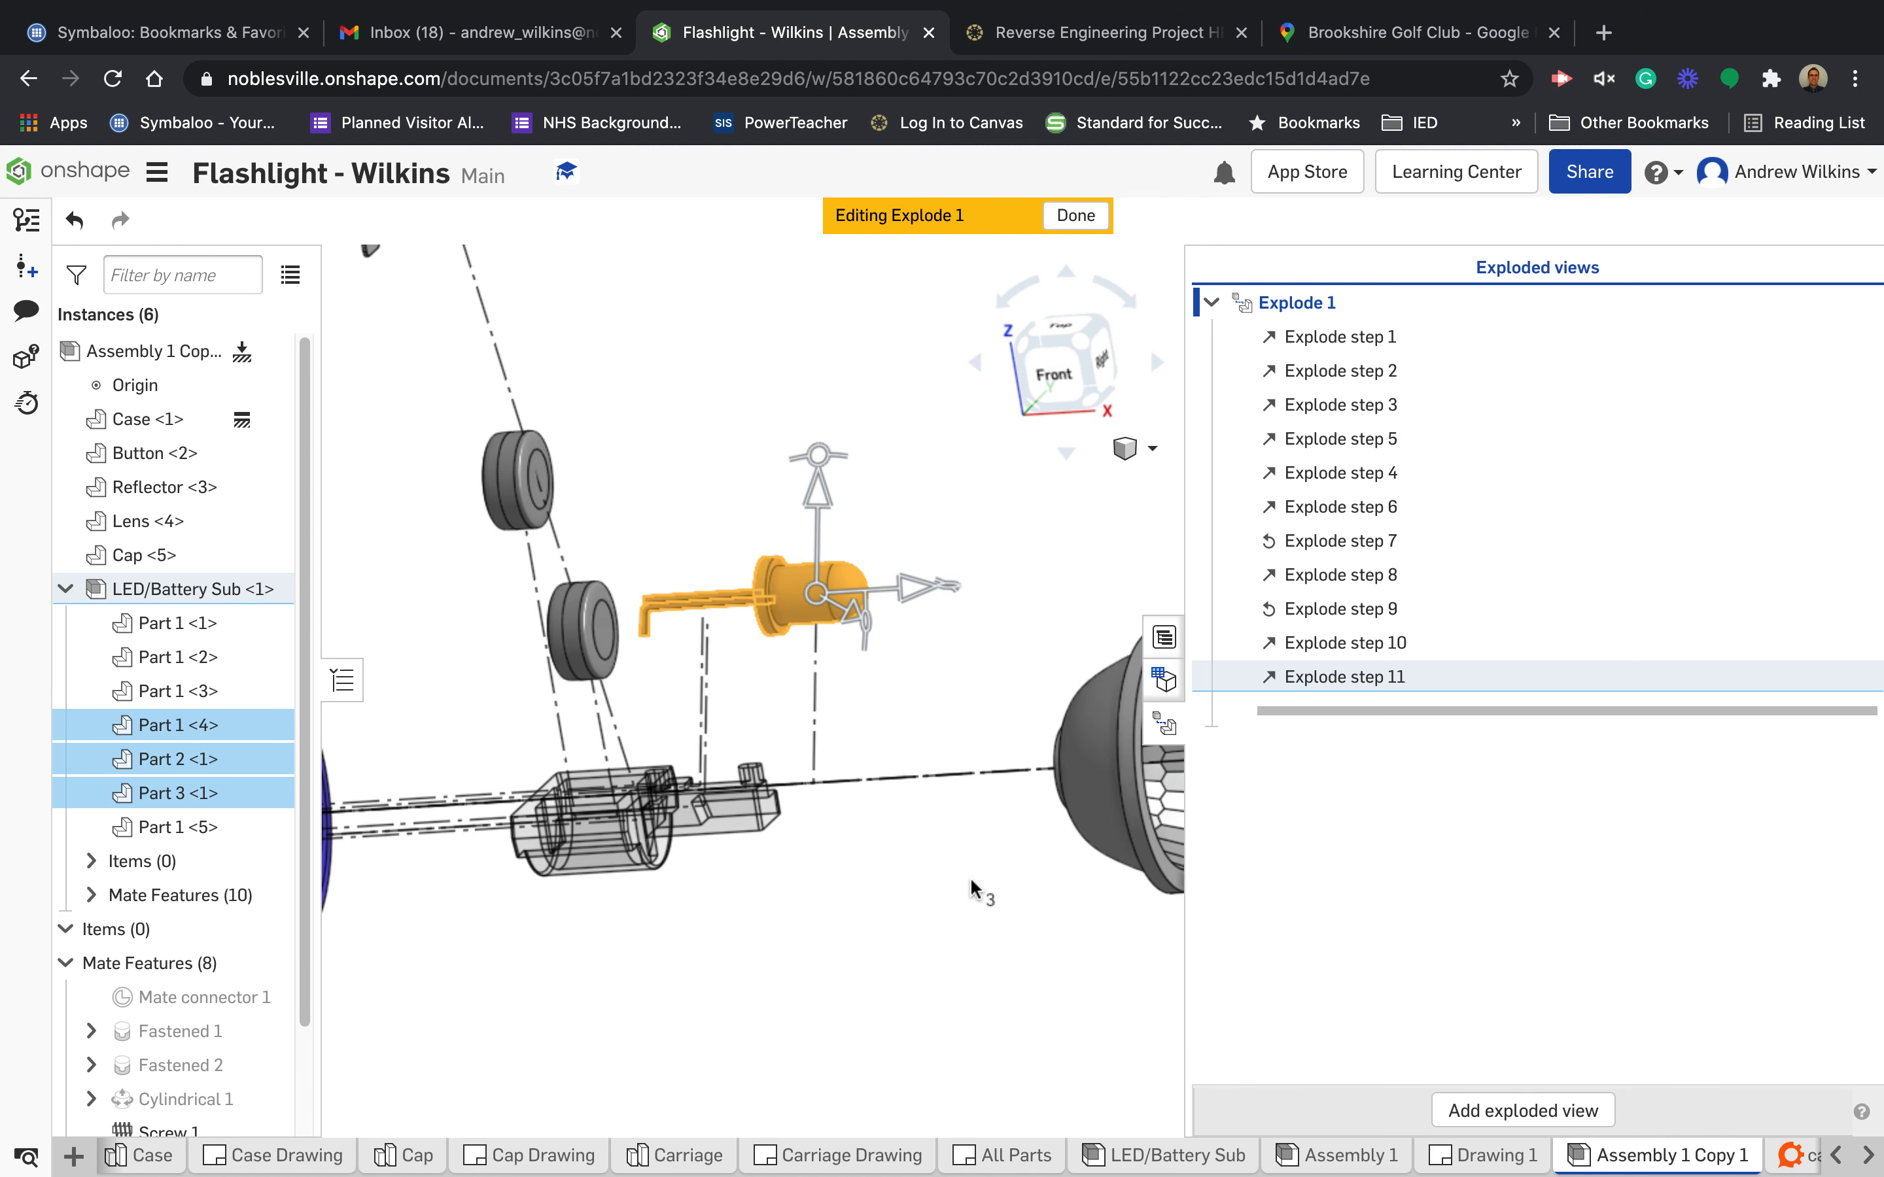
scroll(974, 887, down, 3)
scroll(970, 878, down, 2)
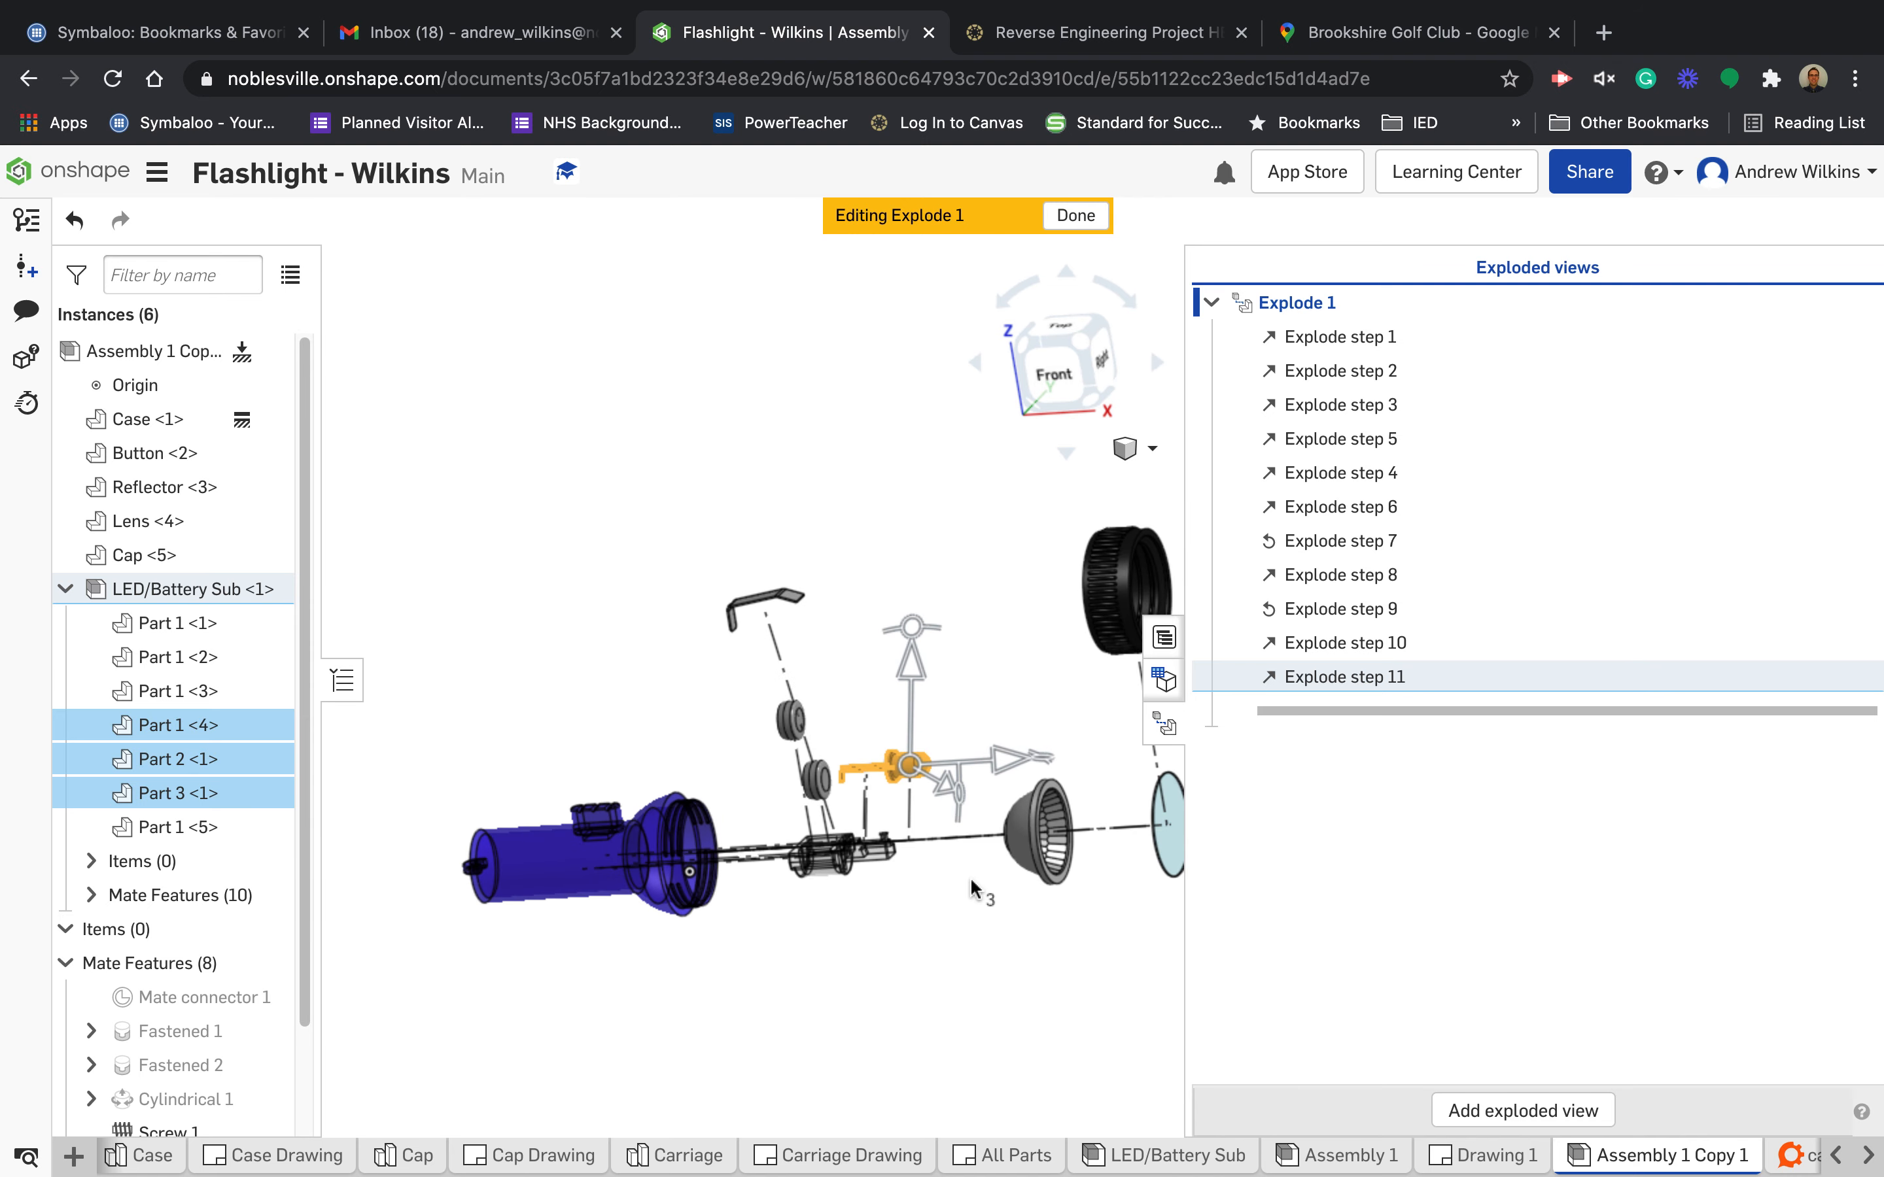
scroll(969, 878, up, 4)
scroll(970, 878, down, 4)
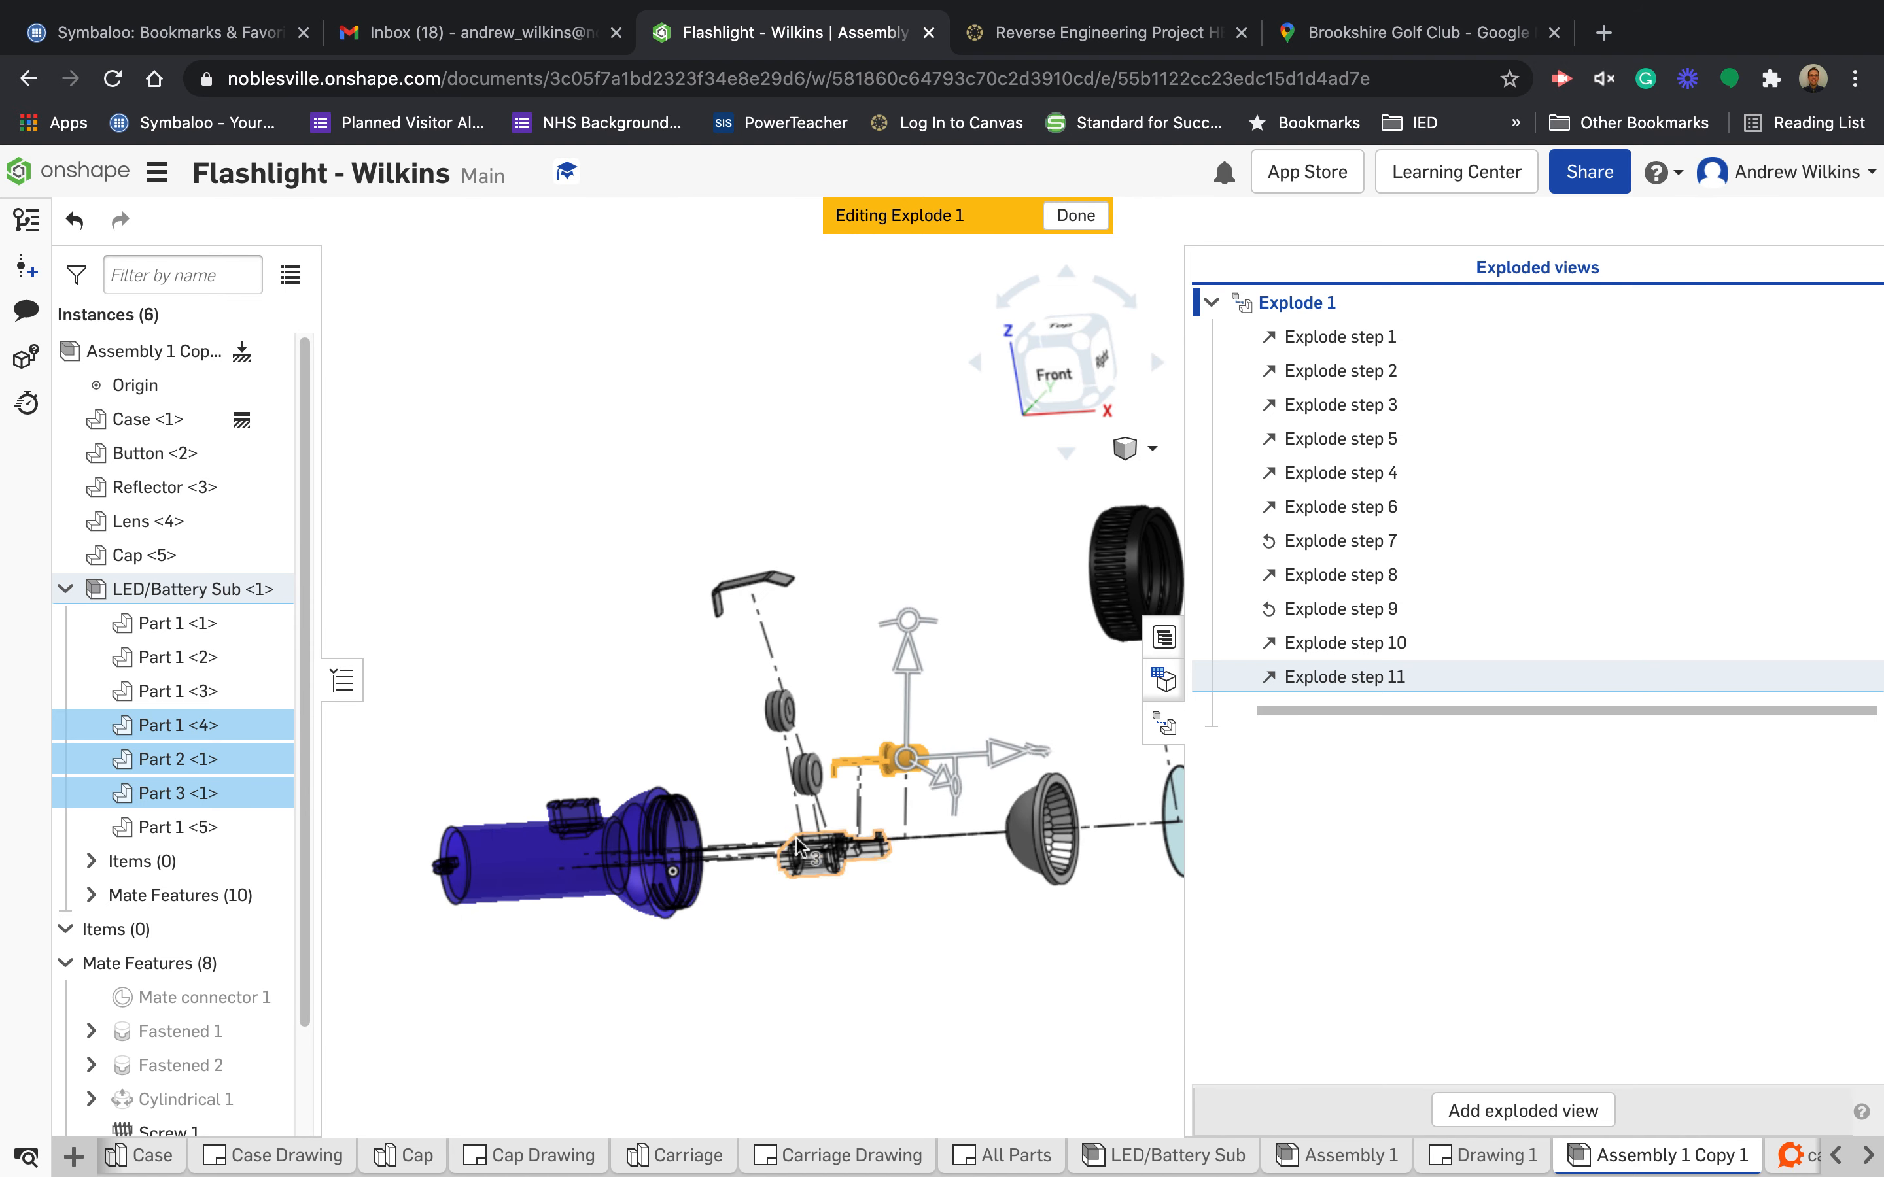
click(577, 809)
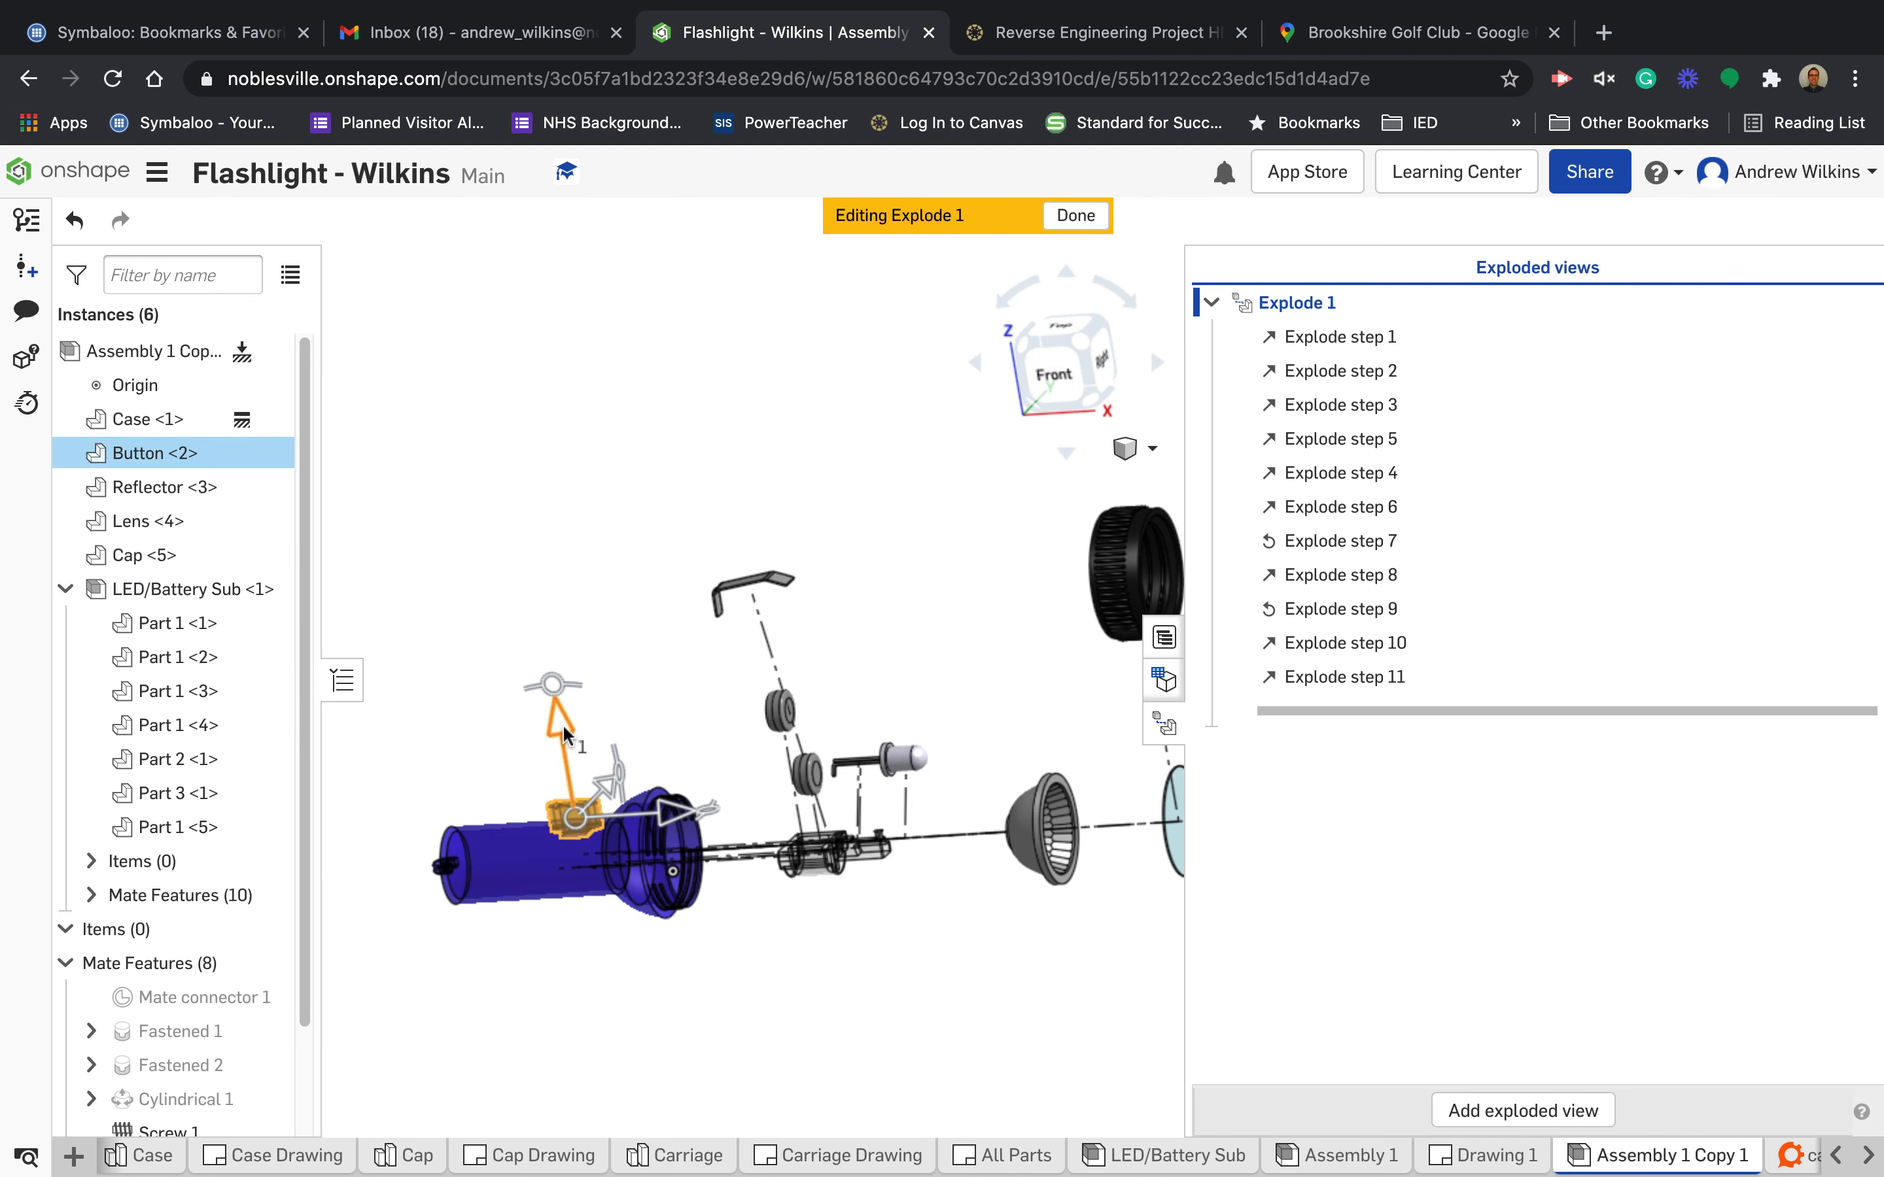
drag(562, 749, 573, 773)
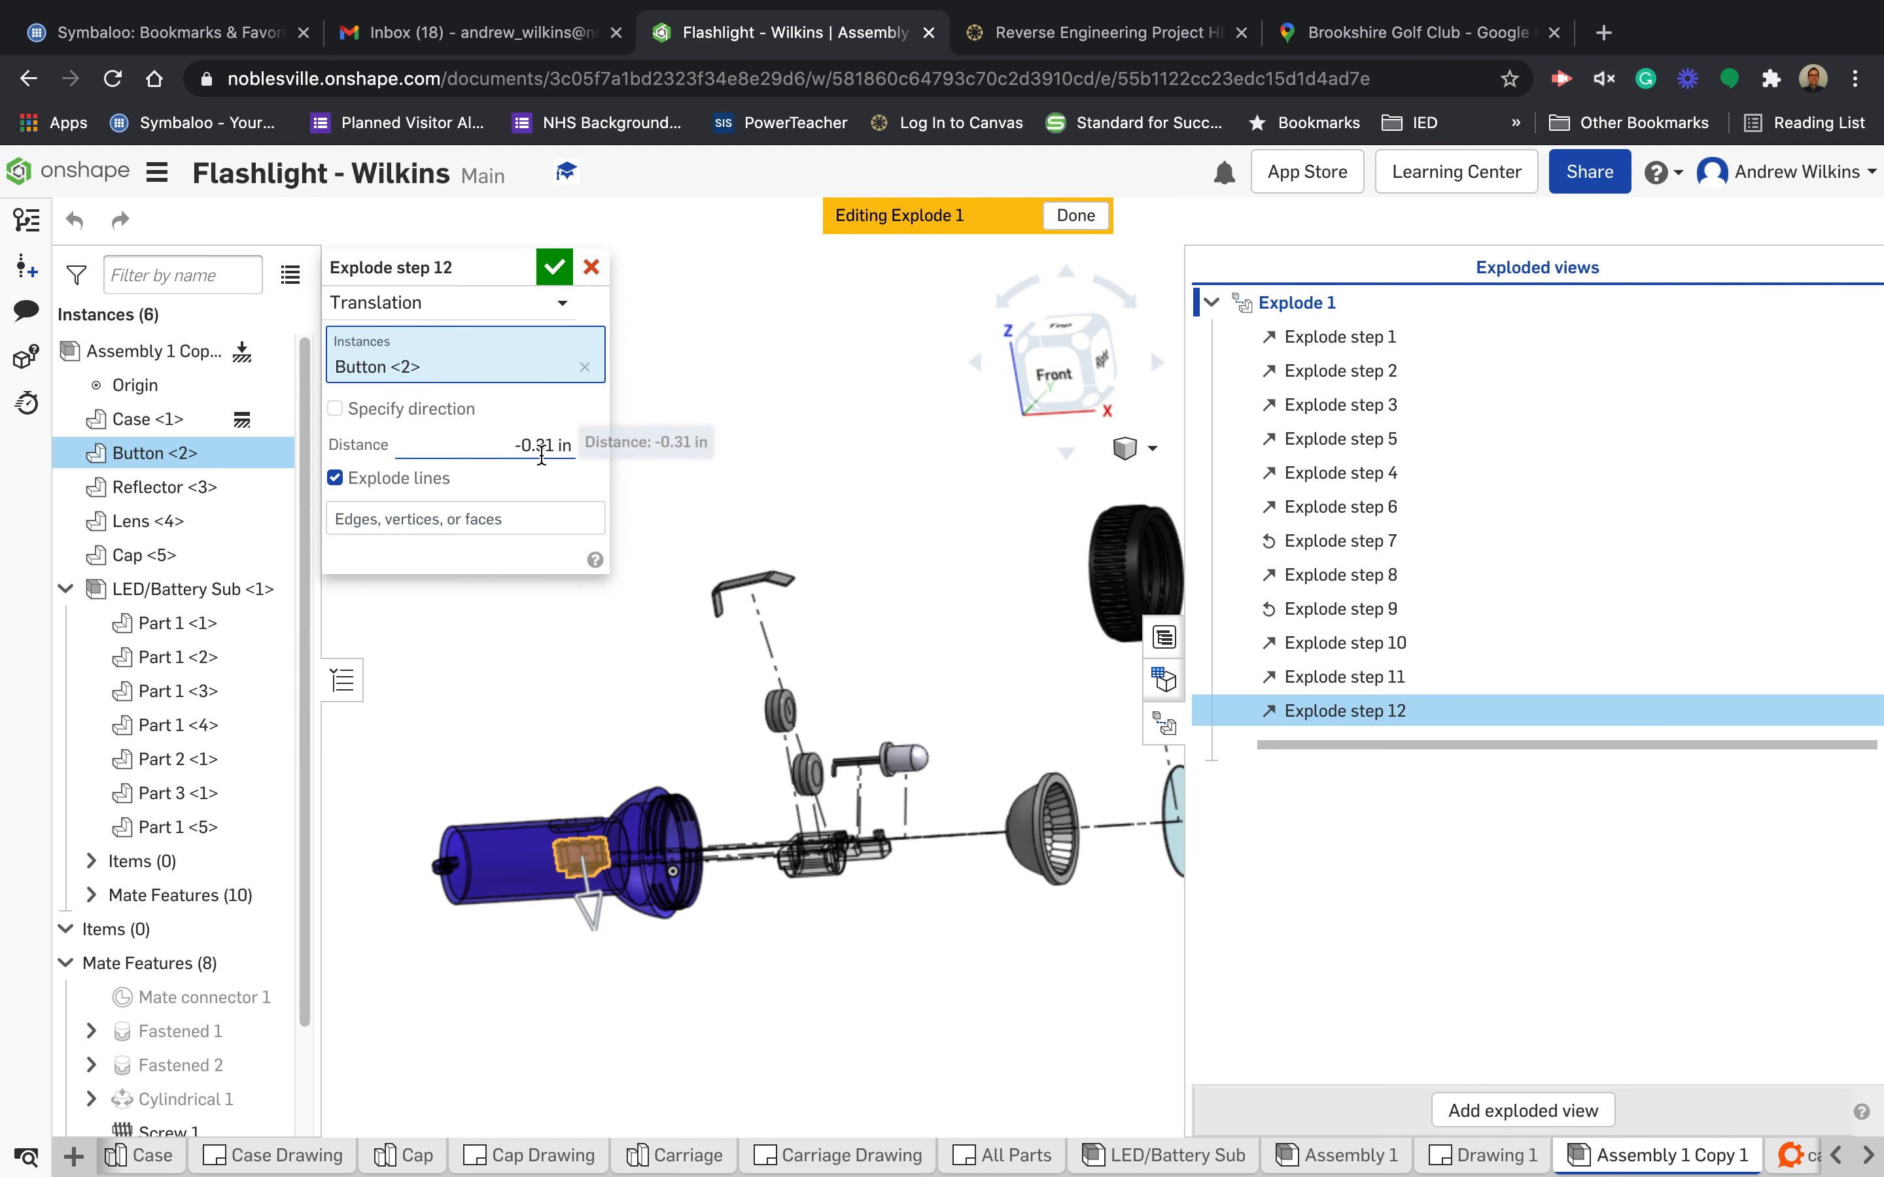
click(554, 267)
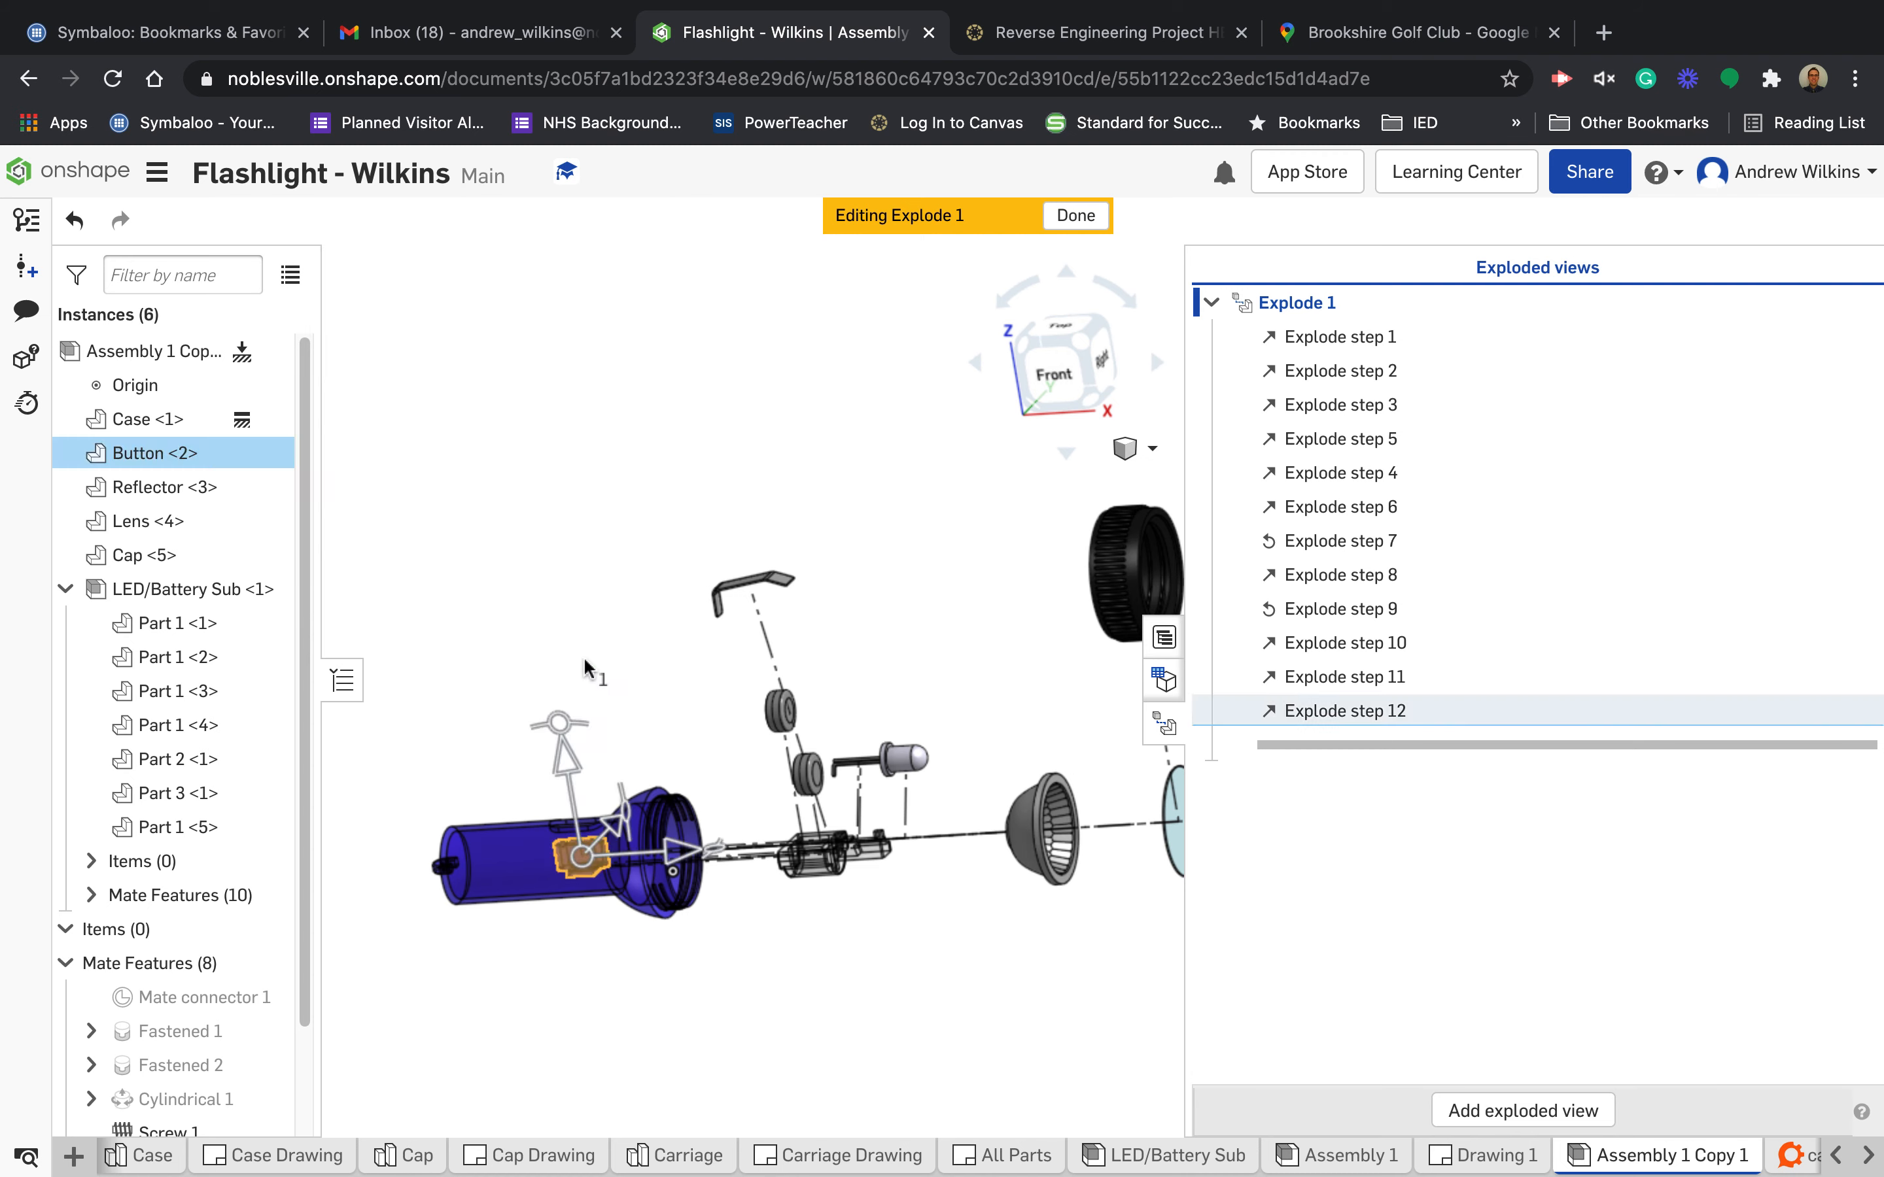
- Explode Button <2> along the flashlight axis out of the case's open front by about 1.24 in
drag(676, 853, 834, 847)
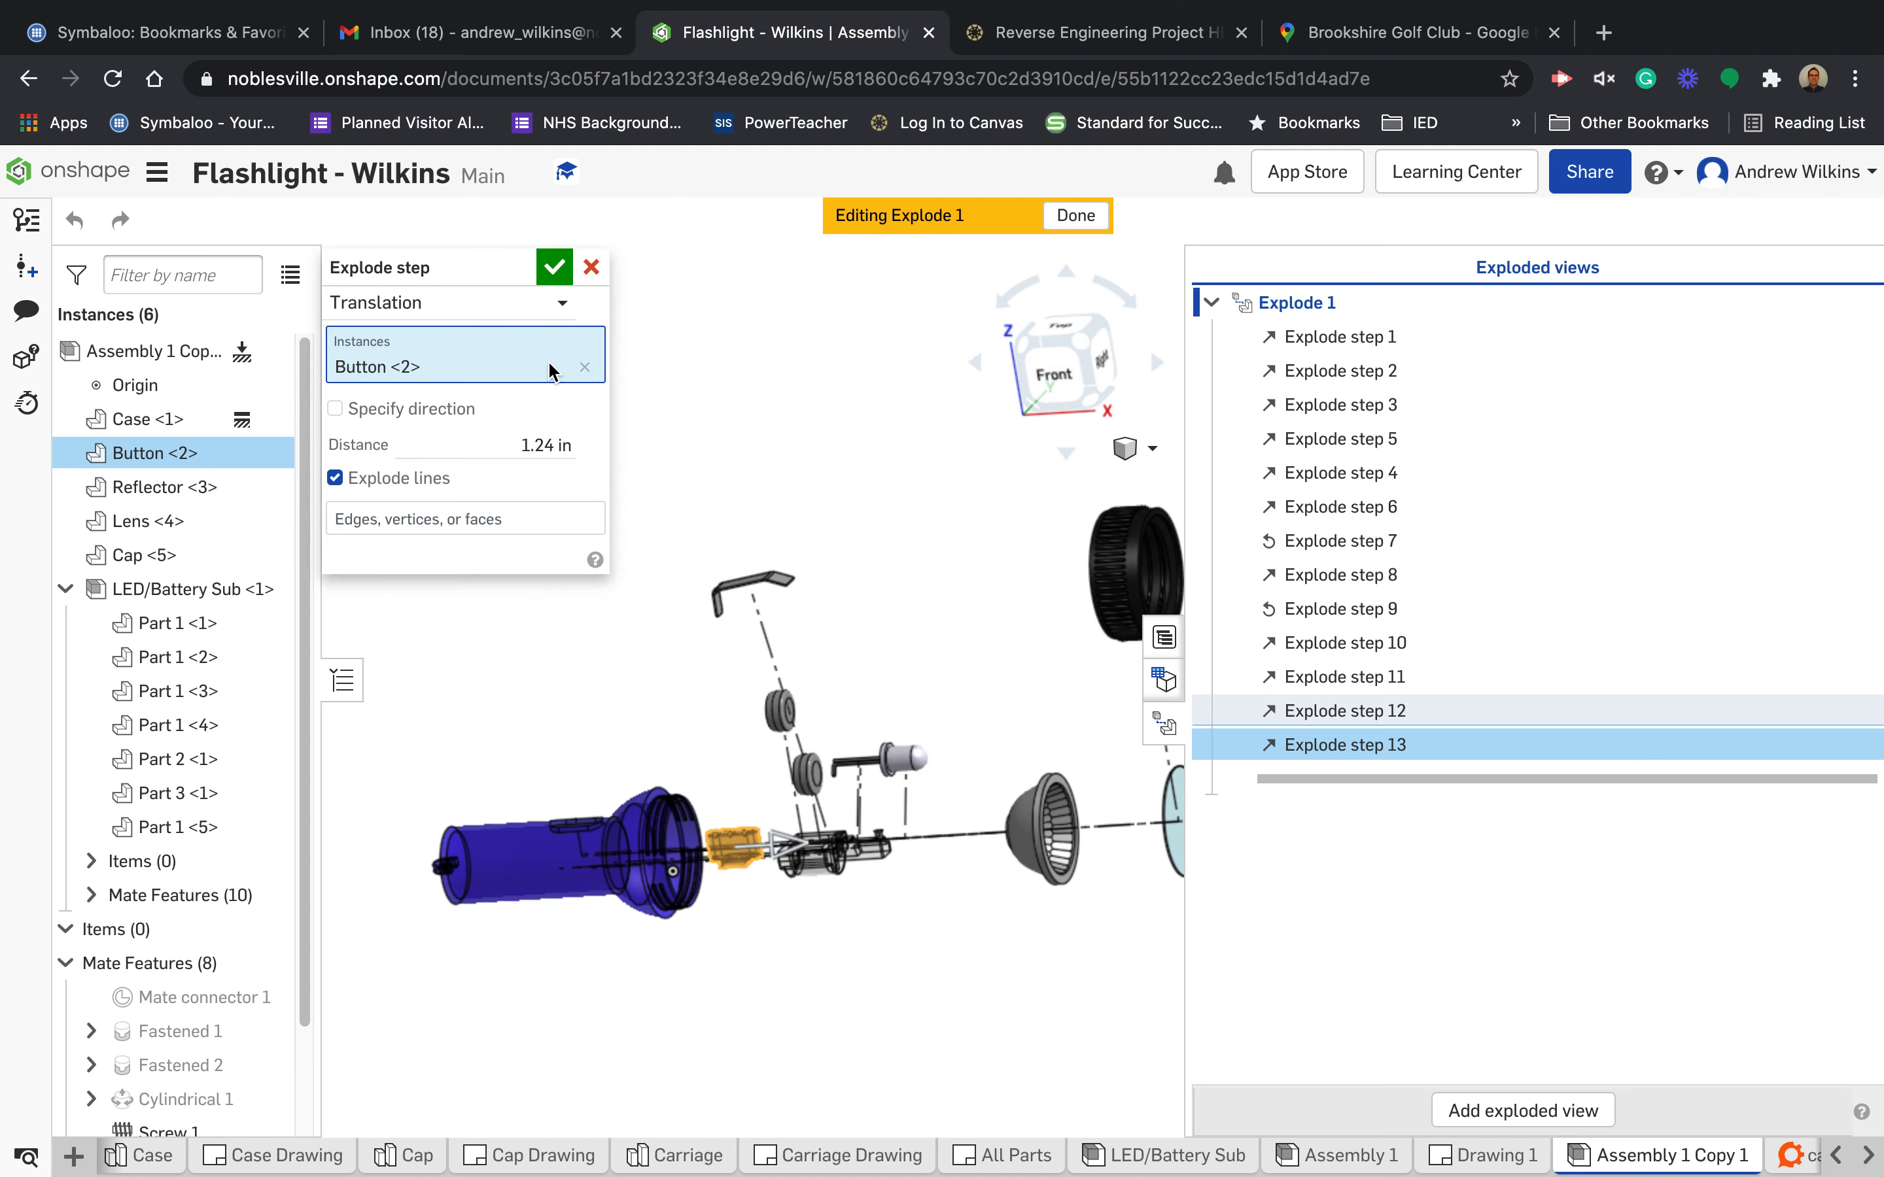
click(557, 278)
click(734, 847)
right_drag(841, 994, 1020, 991)
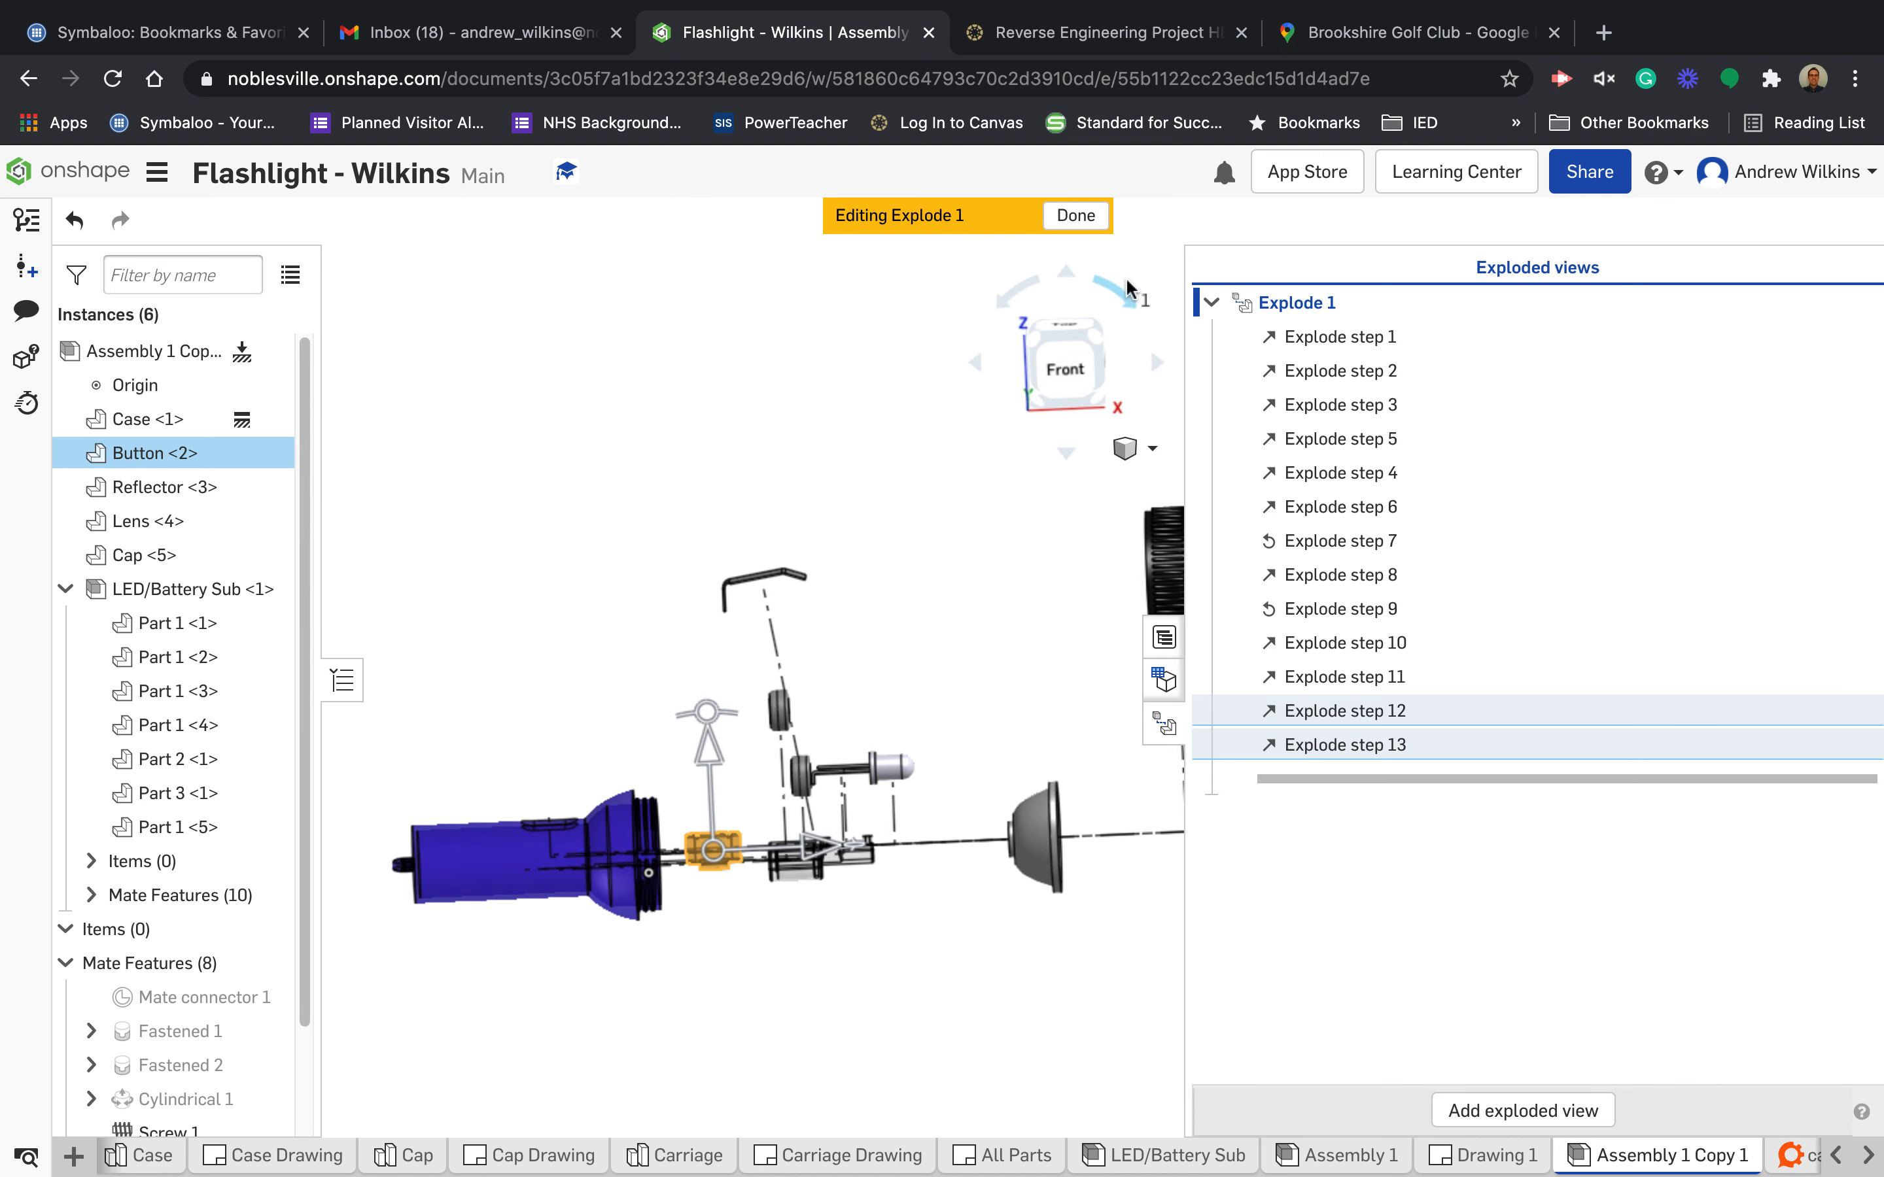
- Finish editing Explode 1 and reopen it to review the complete exploded assembly from an angled view
click(1076, 217)
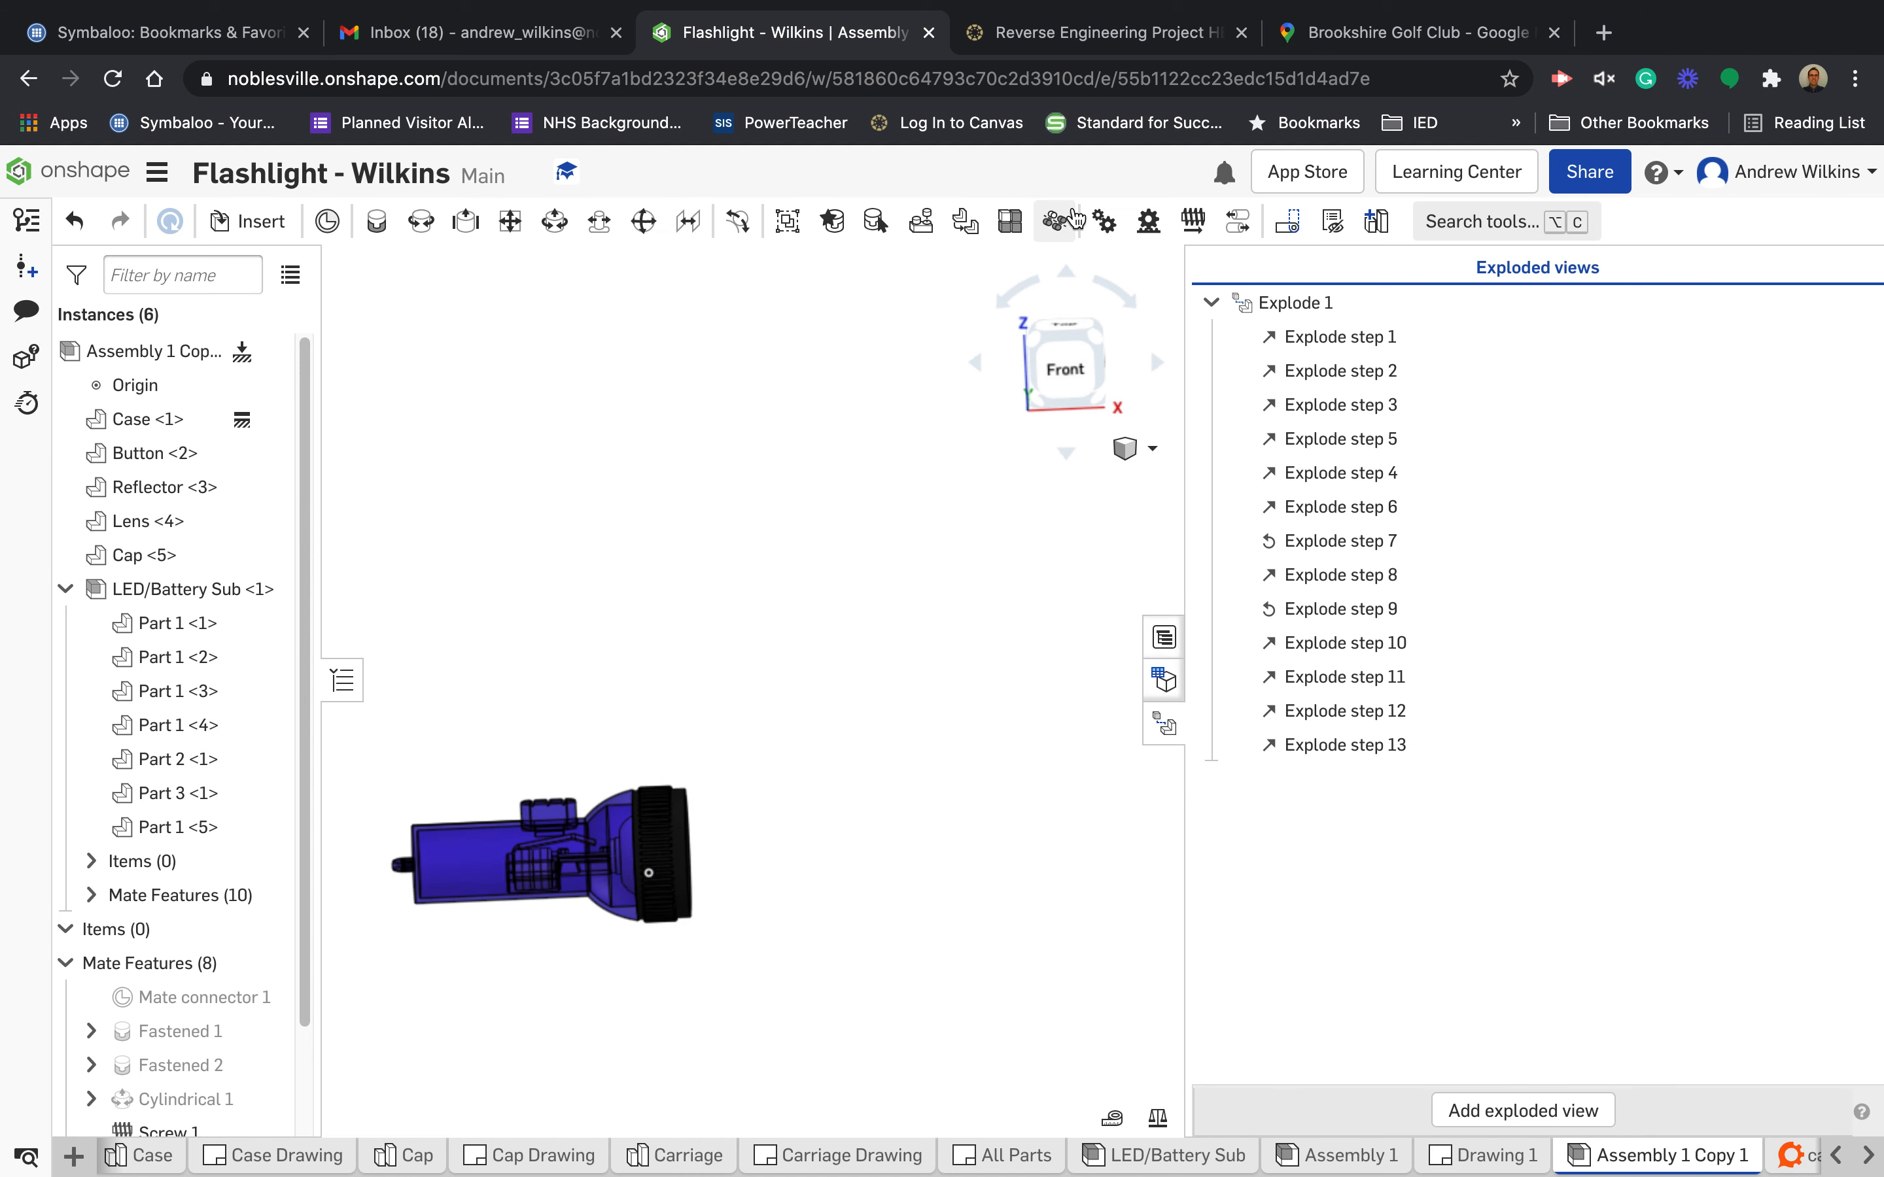
double_click(1326, 311)
mouse_move(1006, 859)
right_down()
mouse_move(1022, 859)
mouse_move(967, 834)
mouse_move(1005, 862)
mouse_move(1023, 847)
mouse_move(999, 888)
right_up()
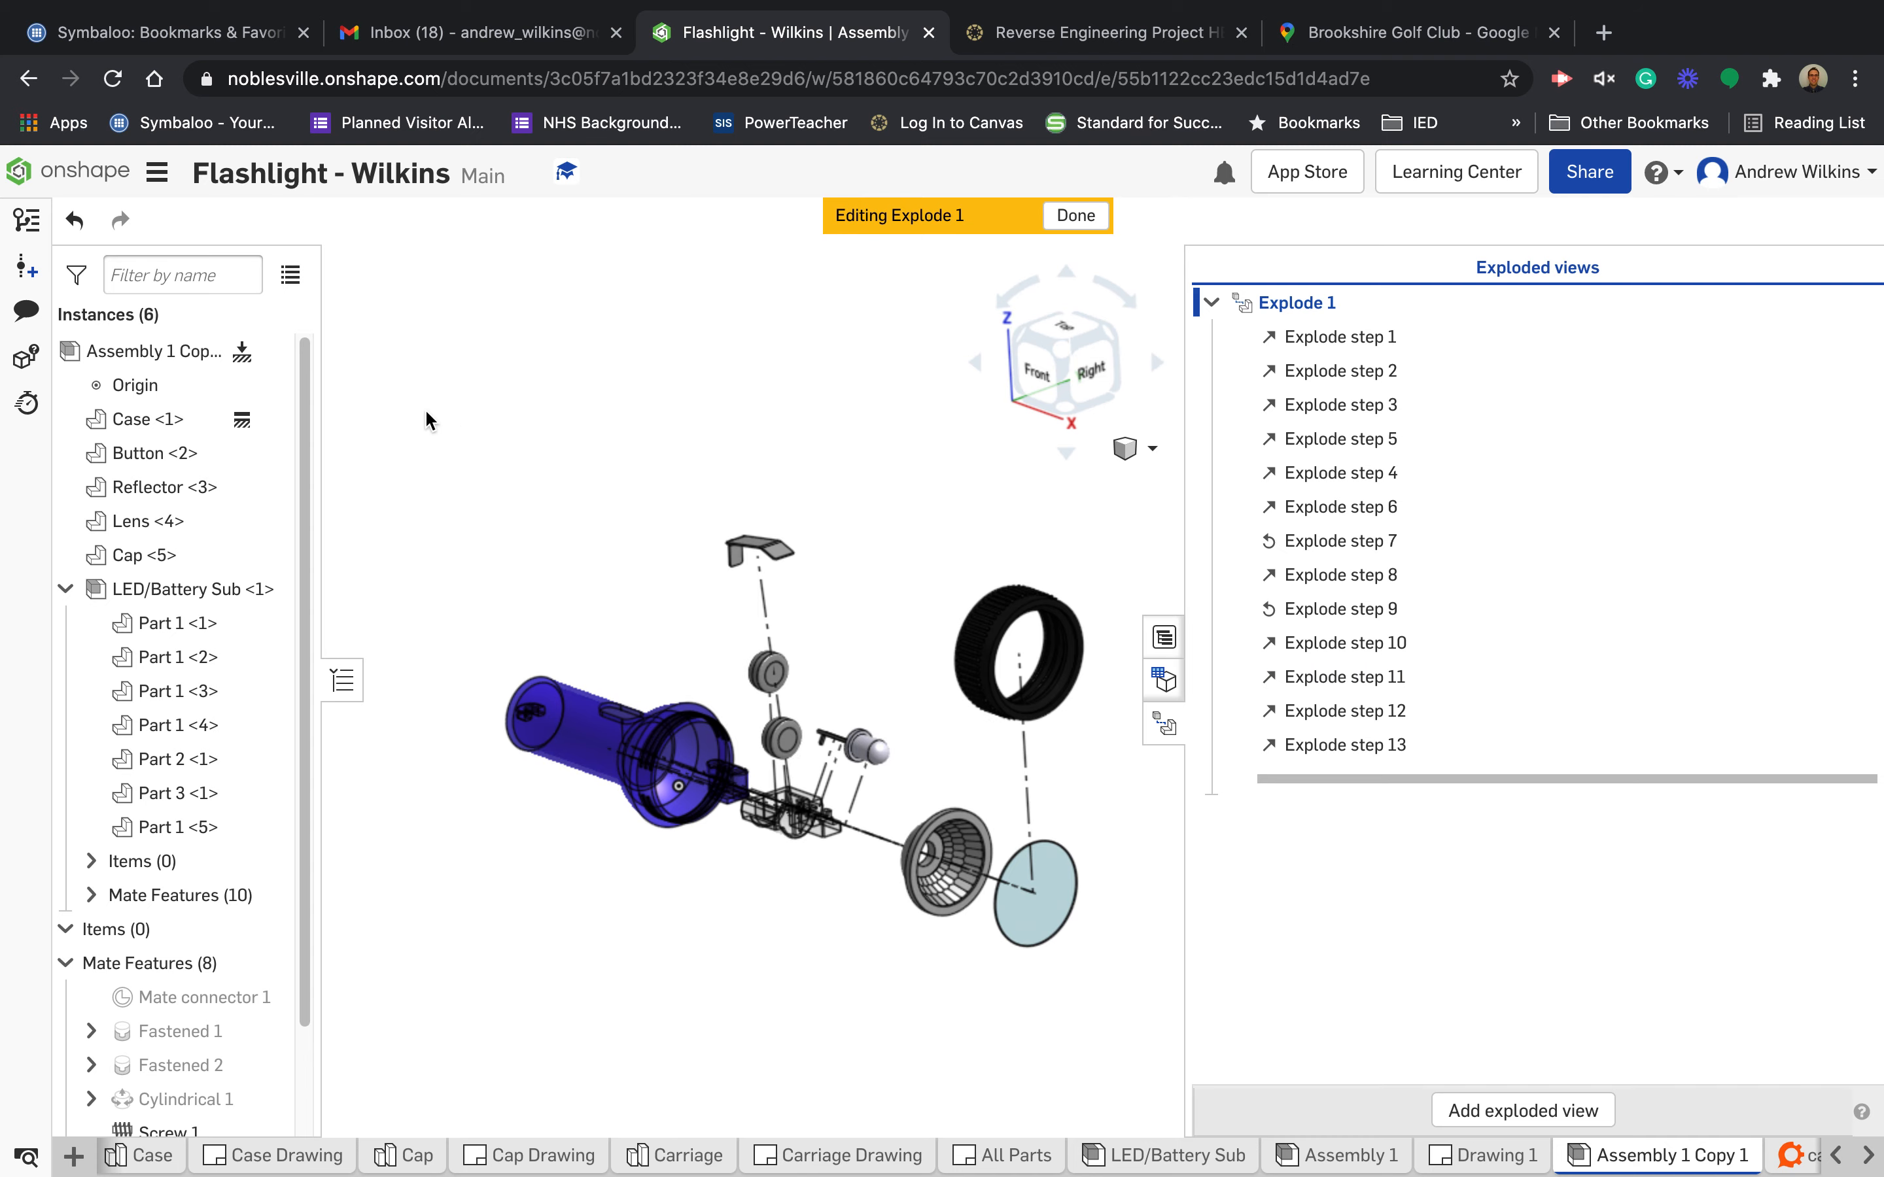
- Create a new drawing from the ANSI_B_INCH.dwt template with no views
click(74, 1155)
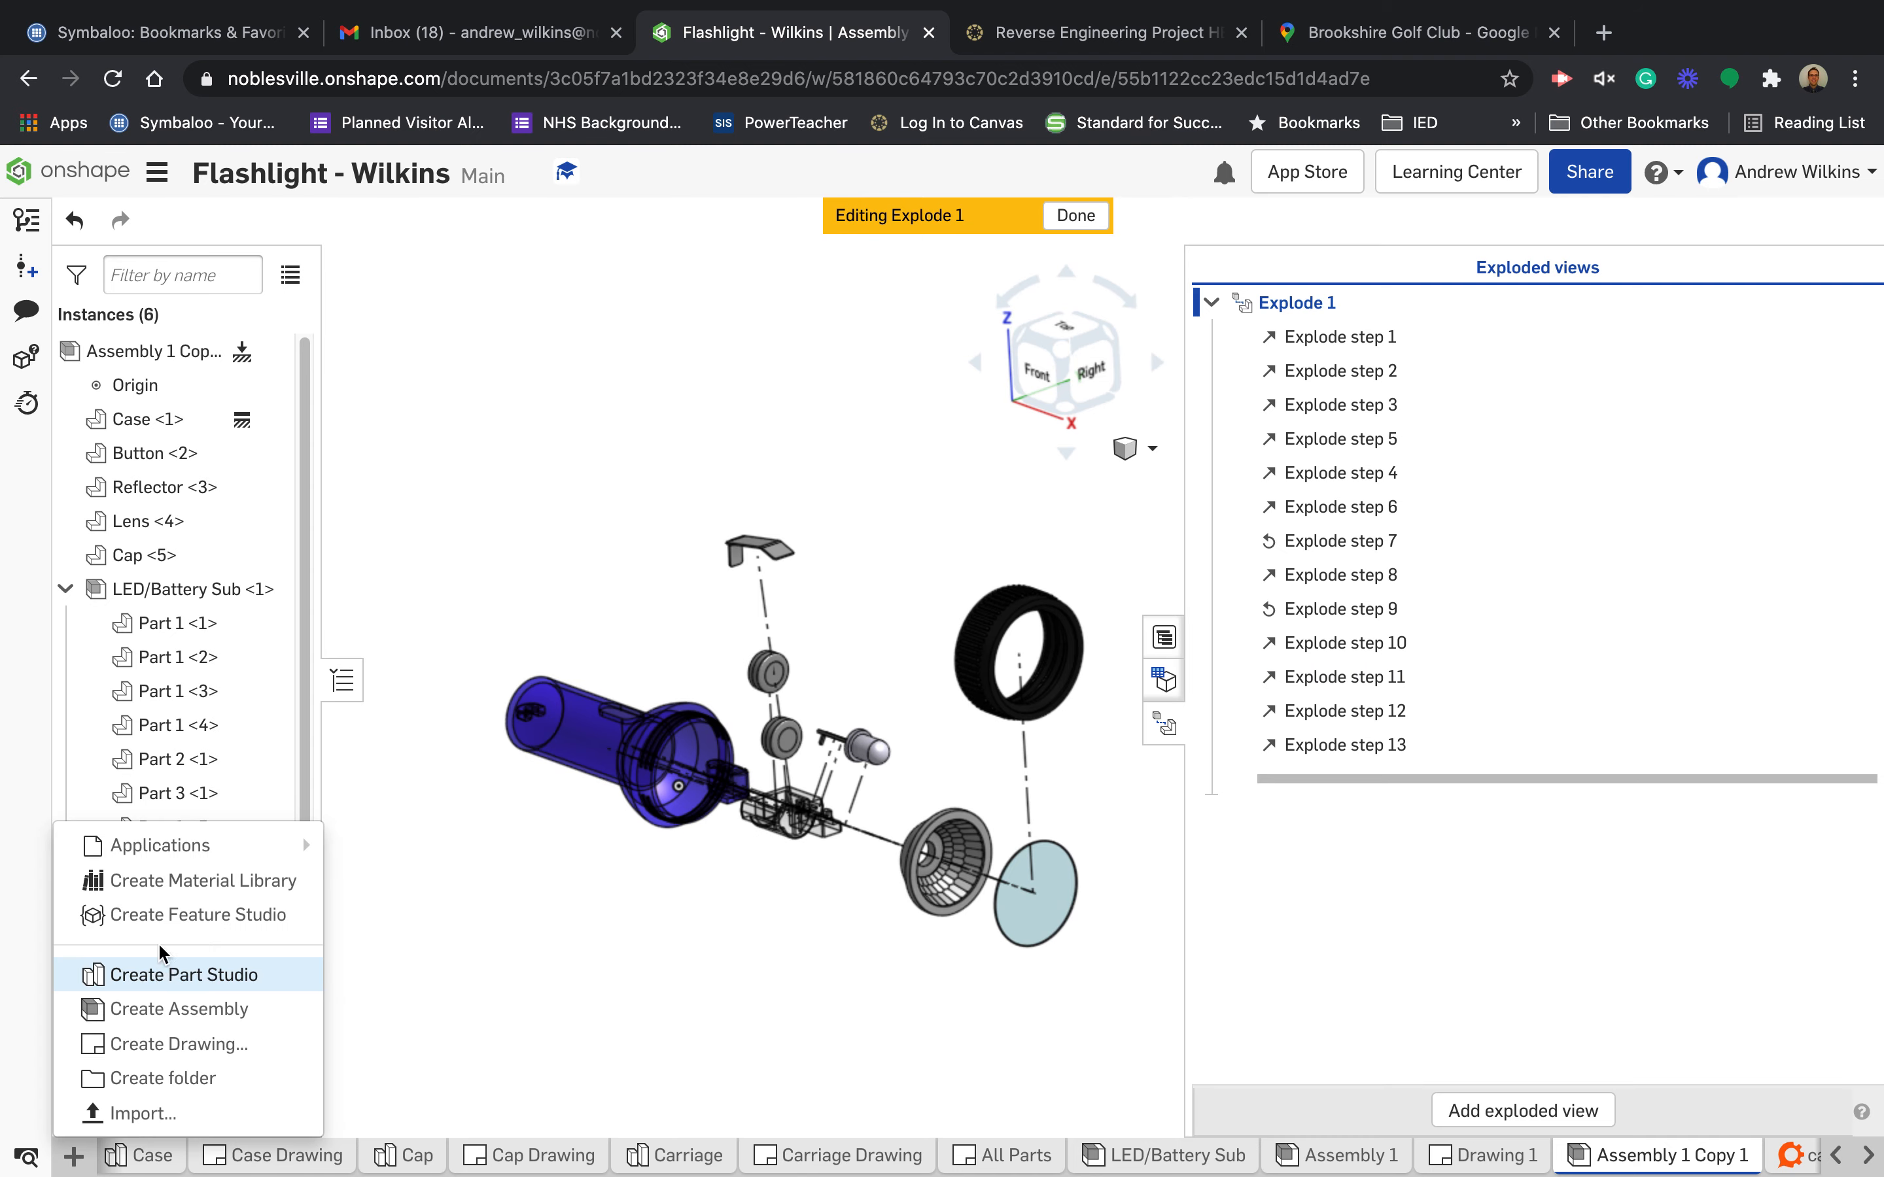
click(147, 1050)
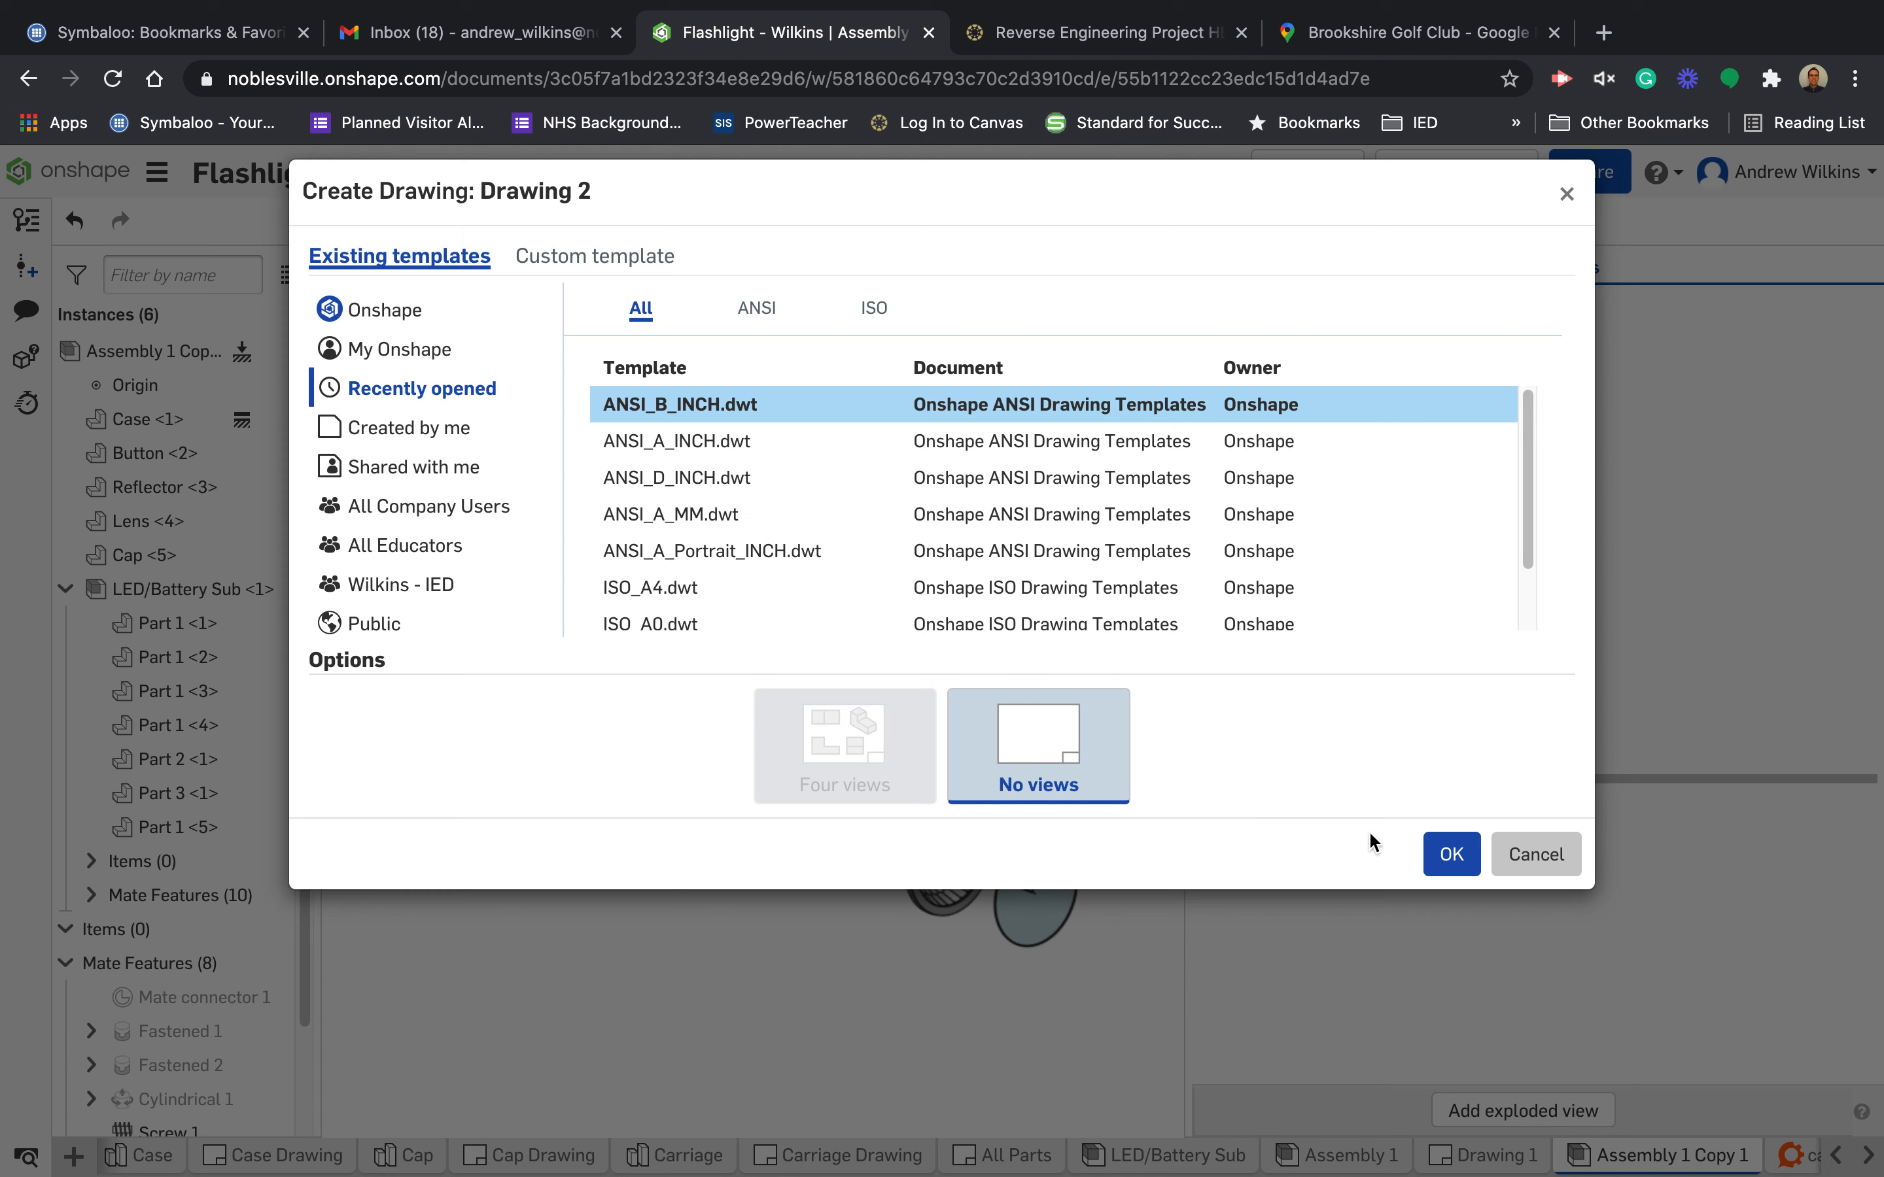
click(1452, 860)
click(1452, 857)
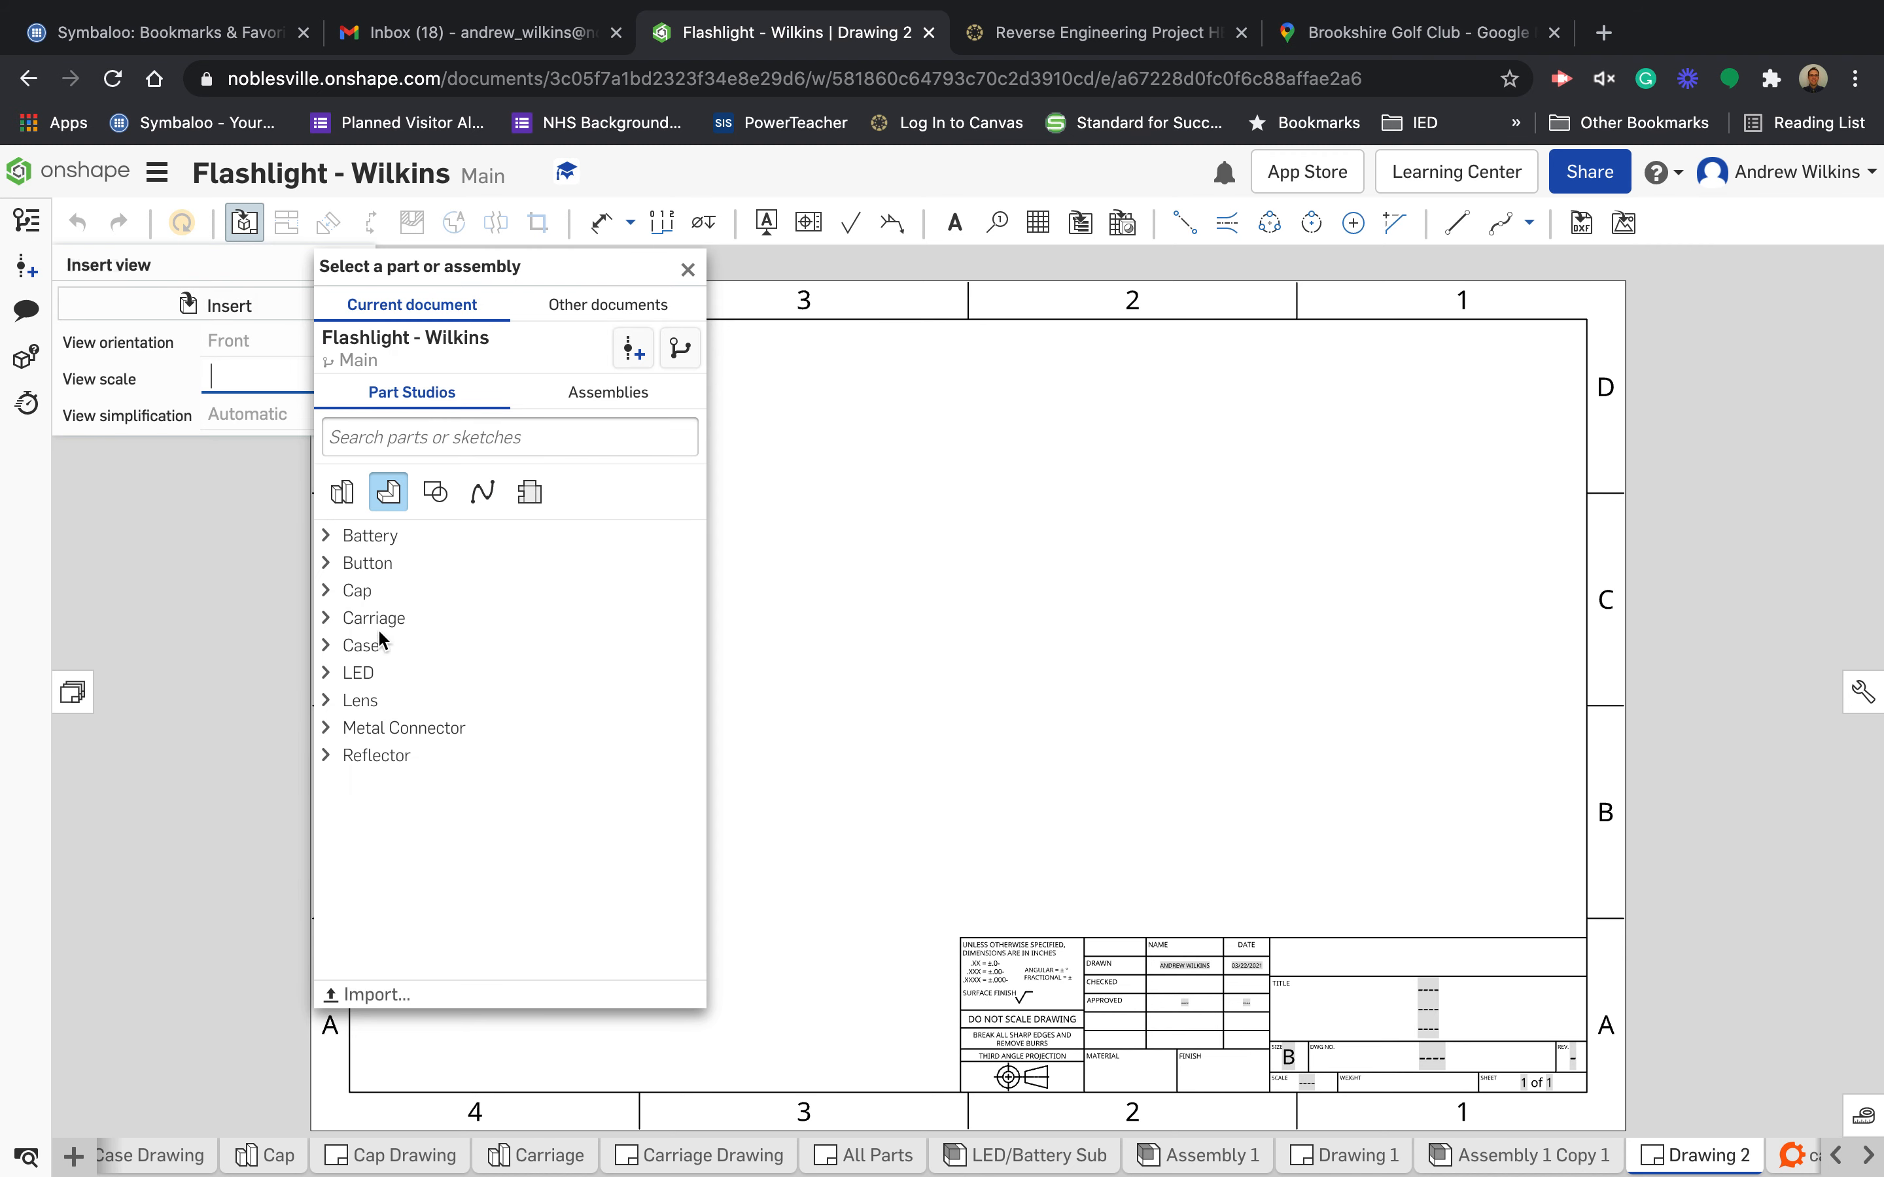
- Insert a Top view of Assembly 1 Copy 1 at 2:1 scale in the sheet's upper-left area, with the Default explode/position
click(595, 393)
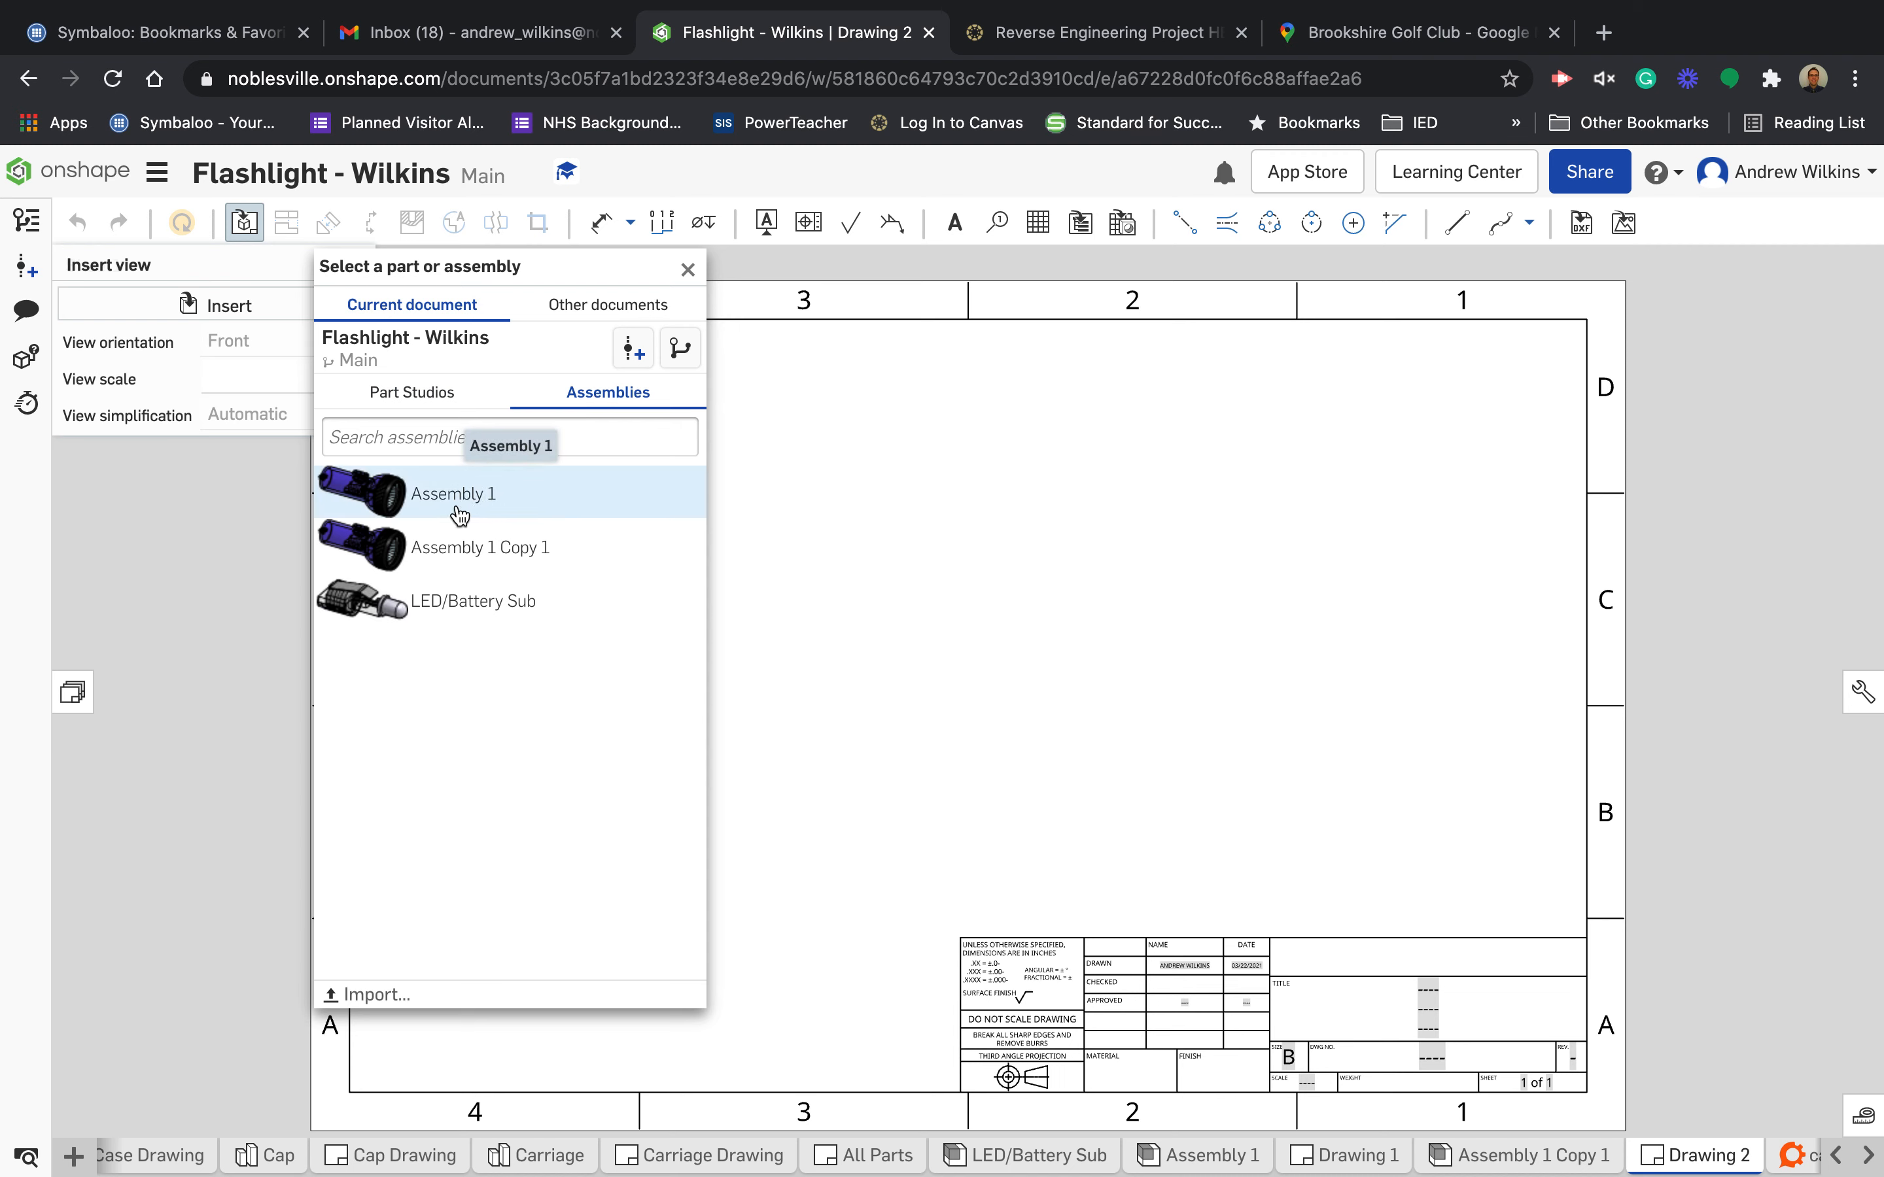
click(454, 556)
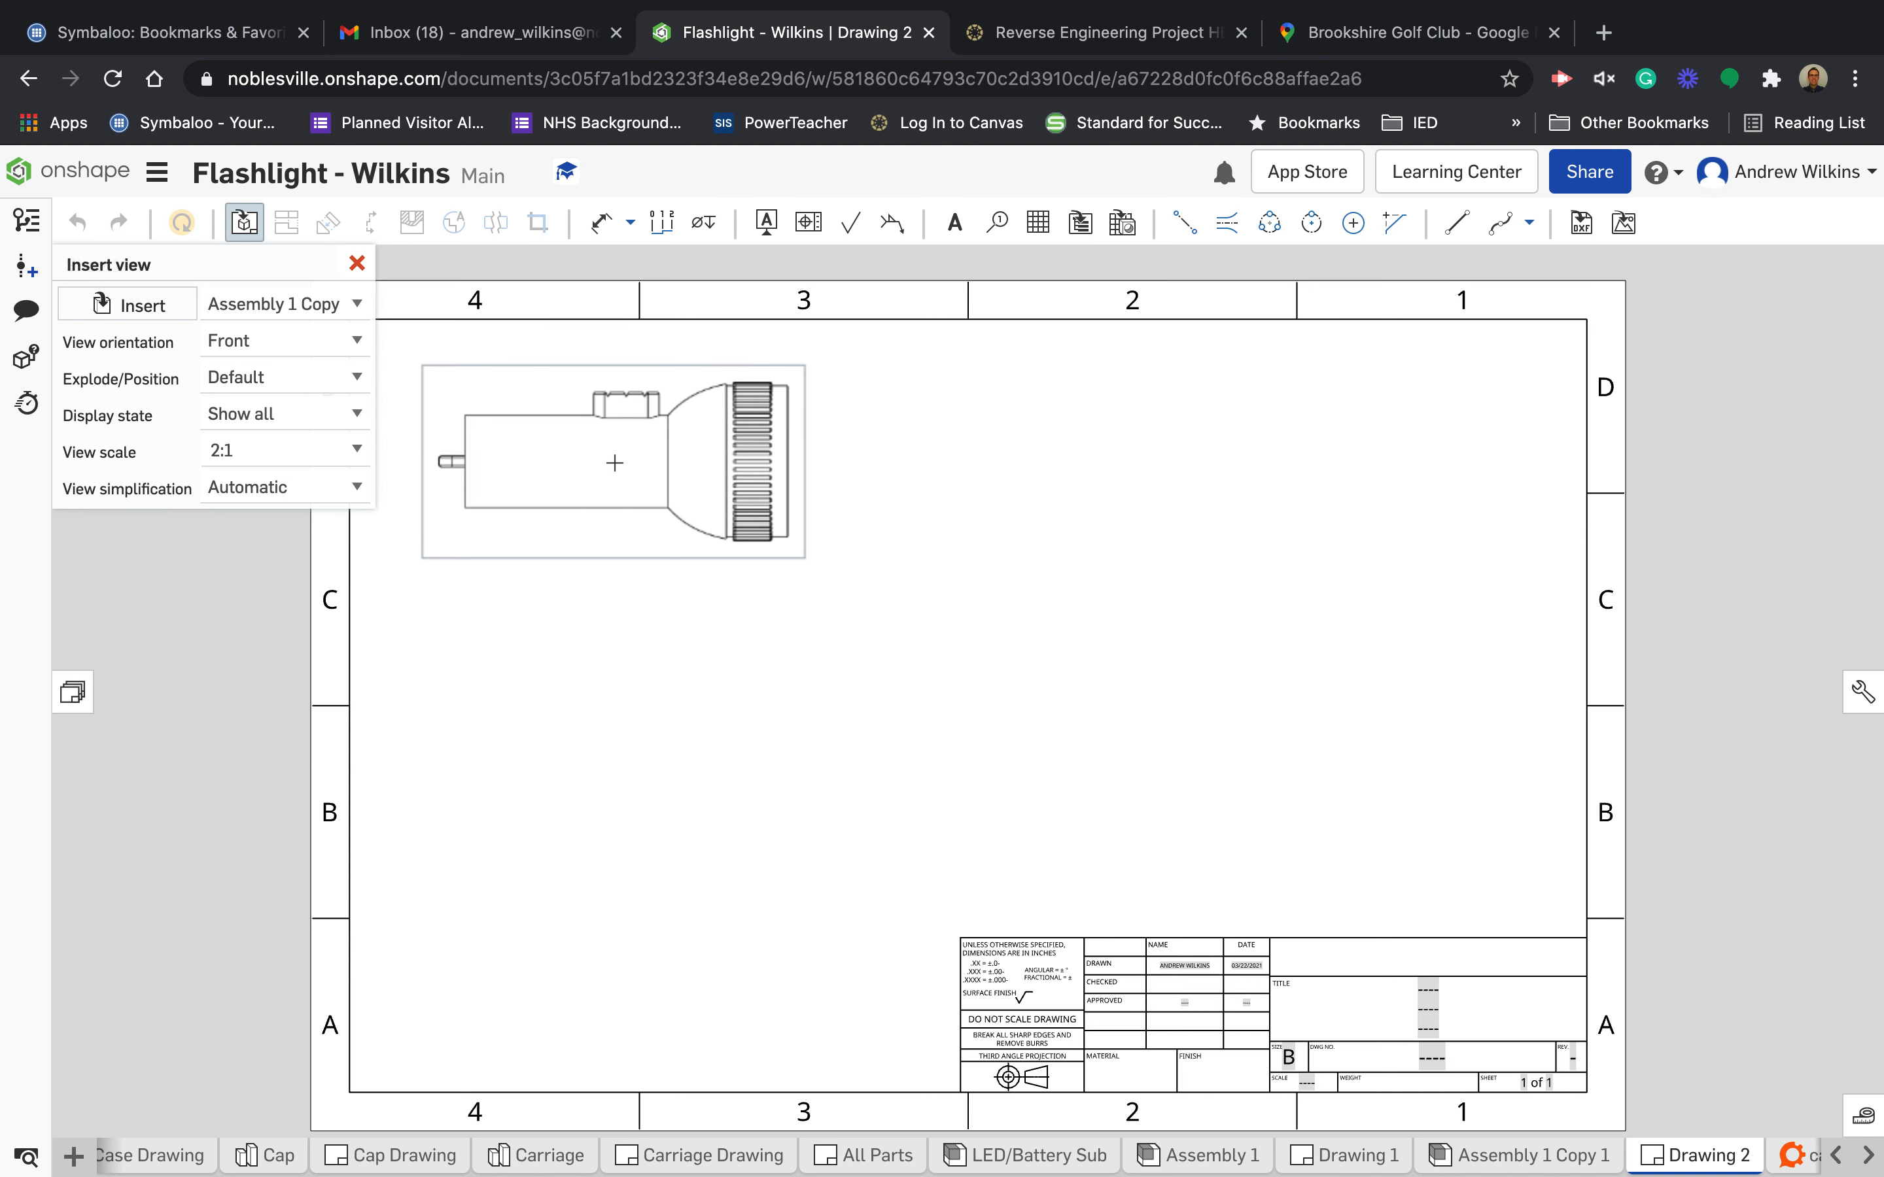
click(360, 381)
click(357, 340)
click(357, 340)
click(338, 271)
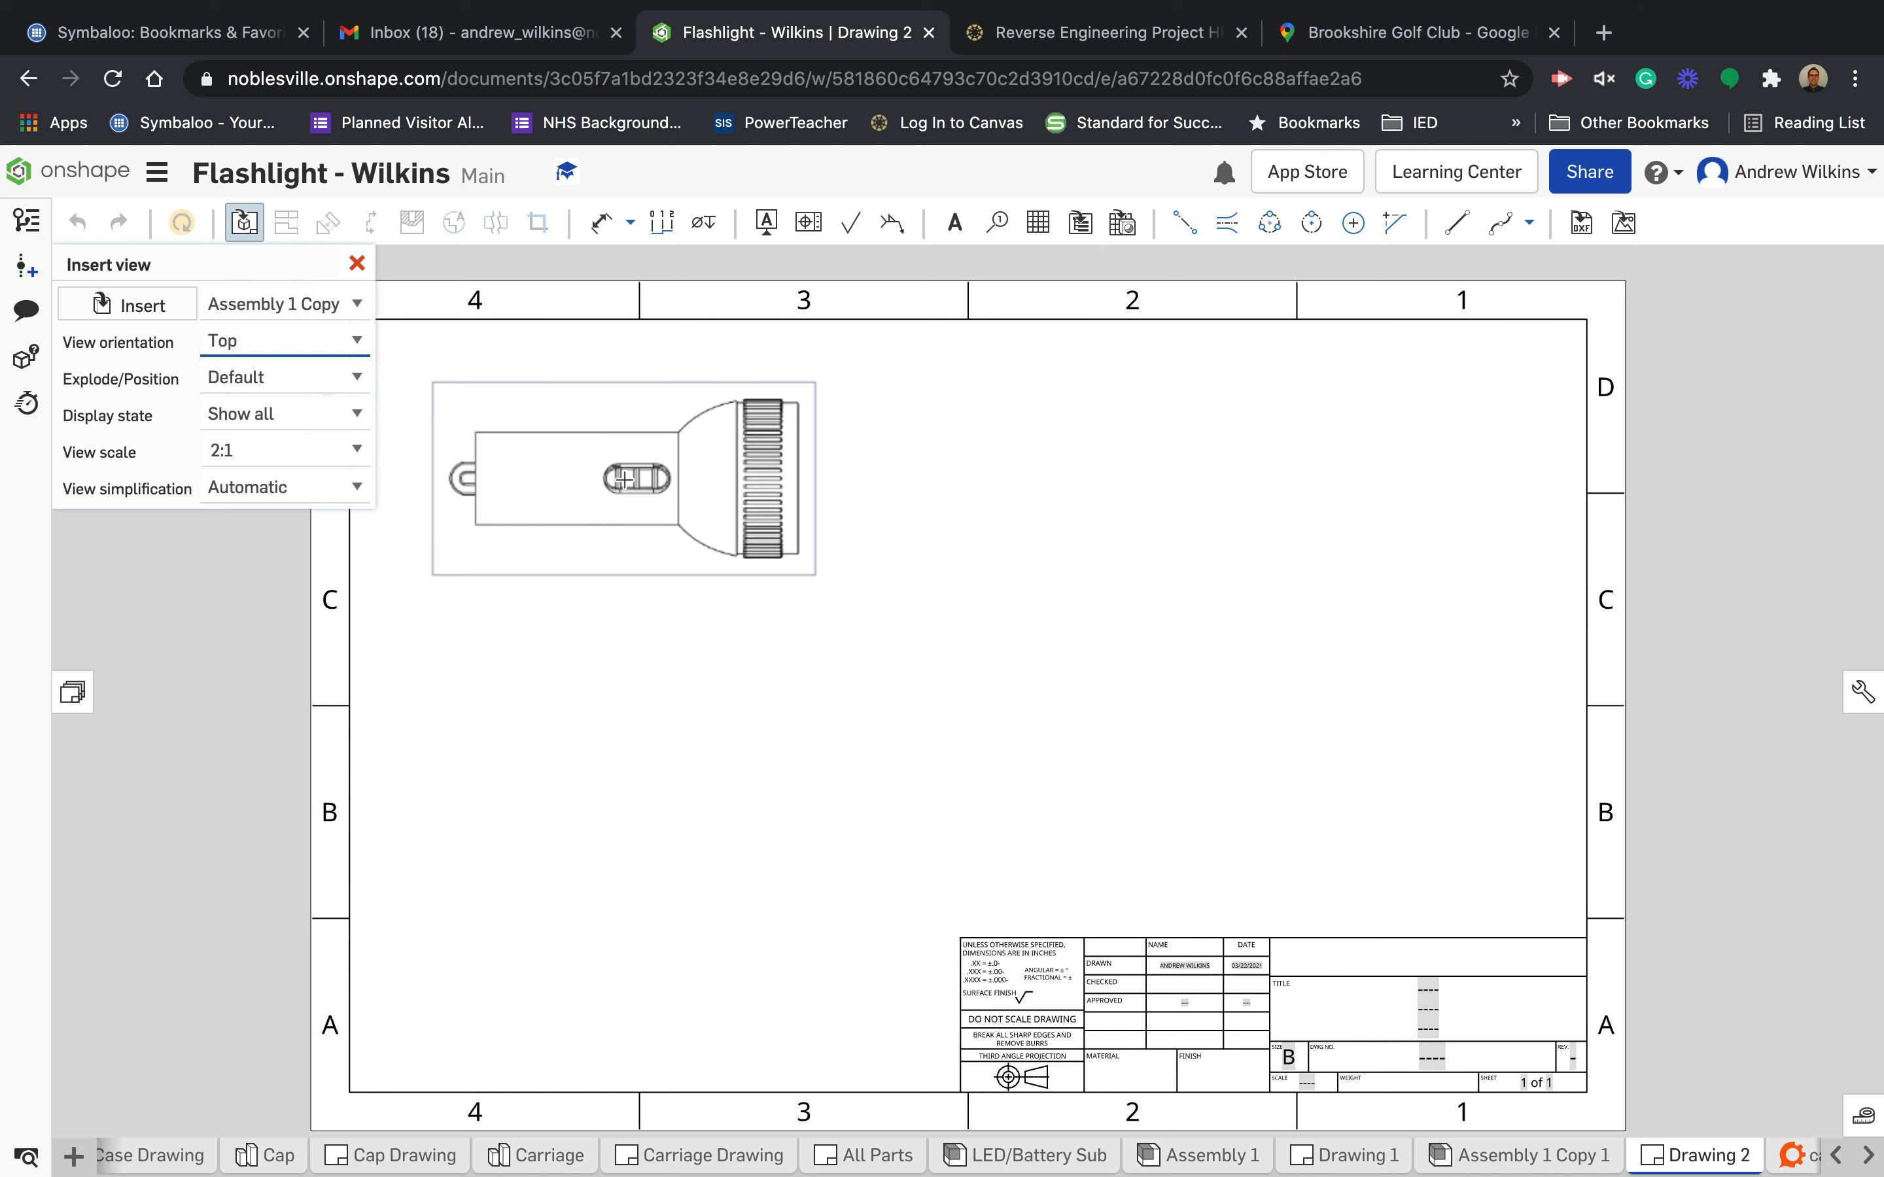
click(623, 478)
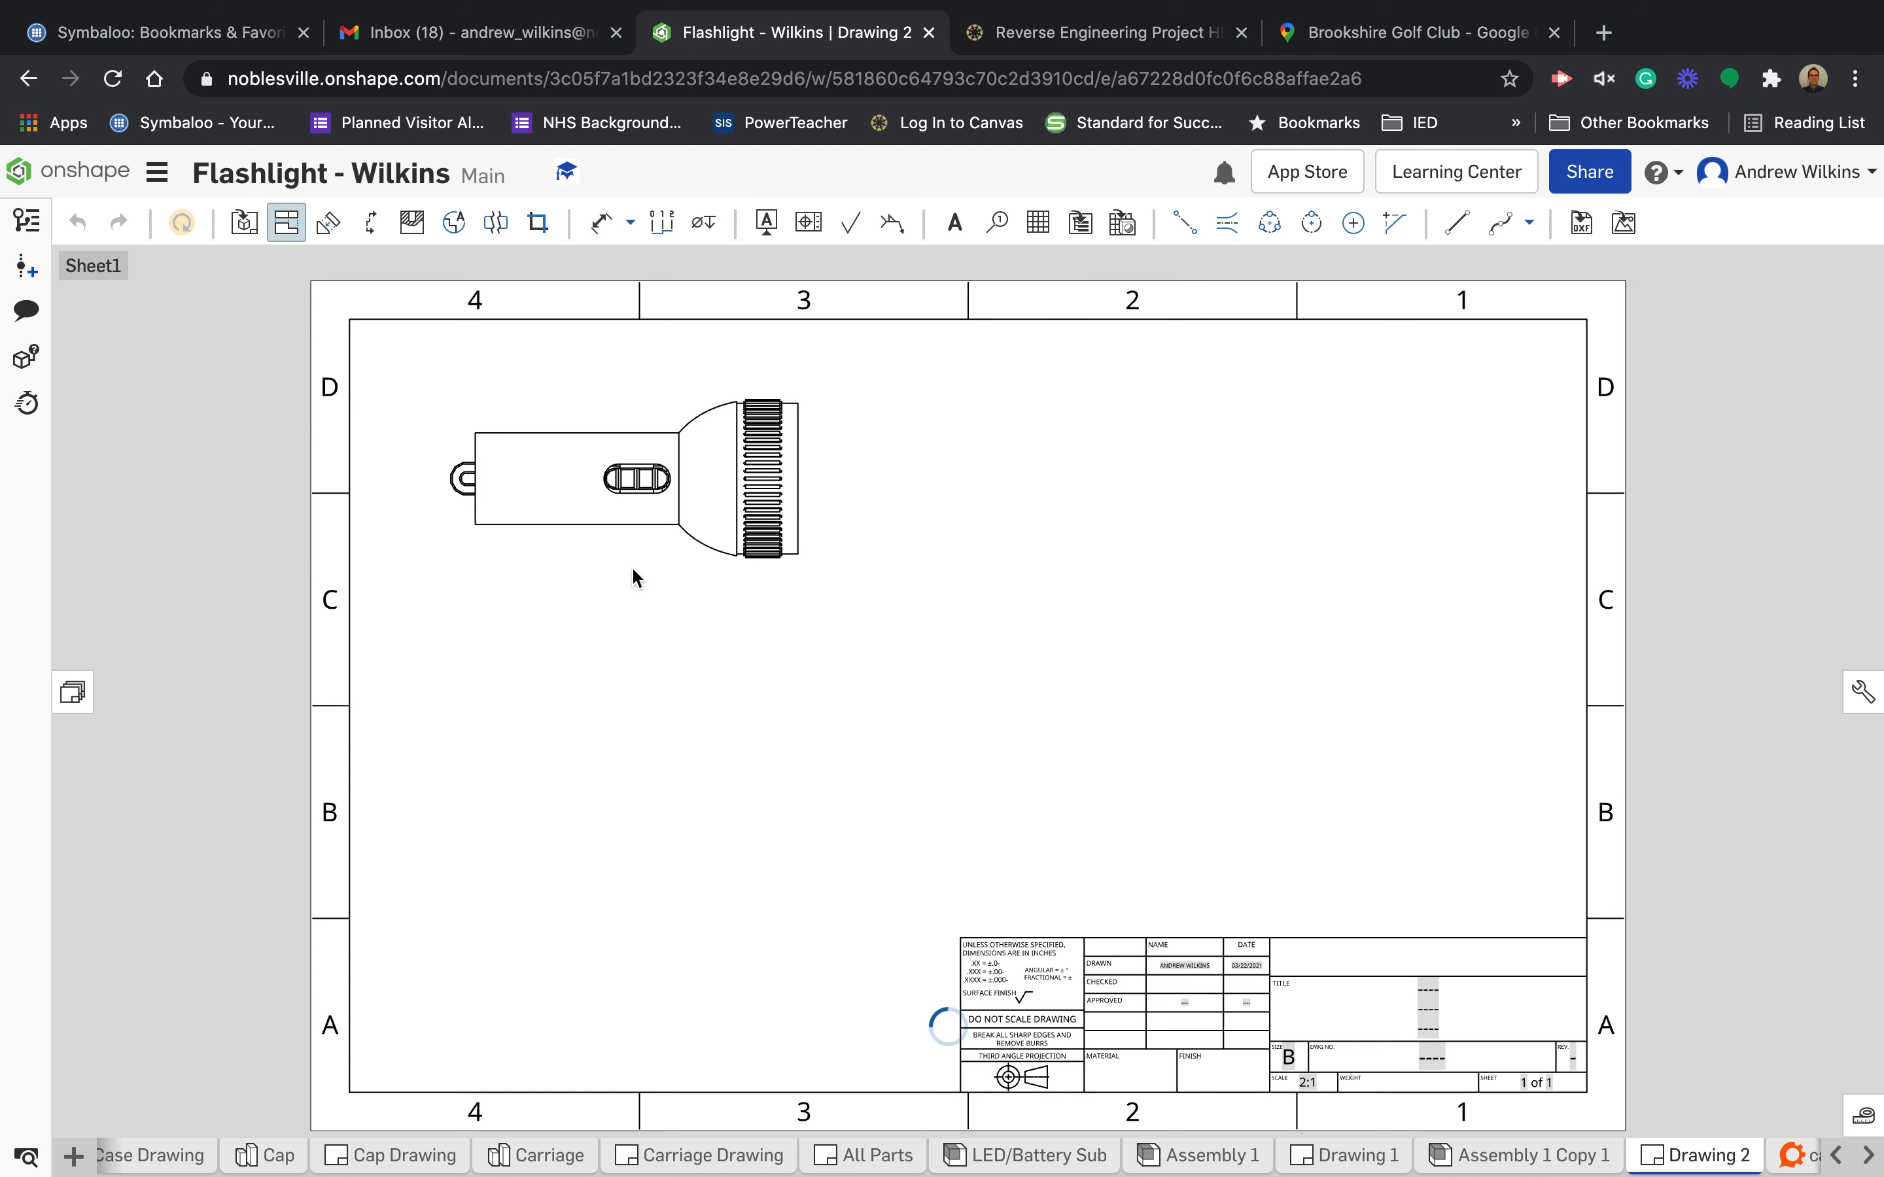
- Create a horizontal section view through the button along the flashlight's centreline and place it below the top view
click(369, 223)
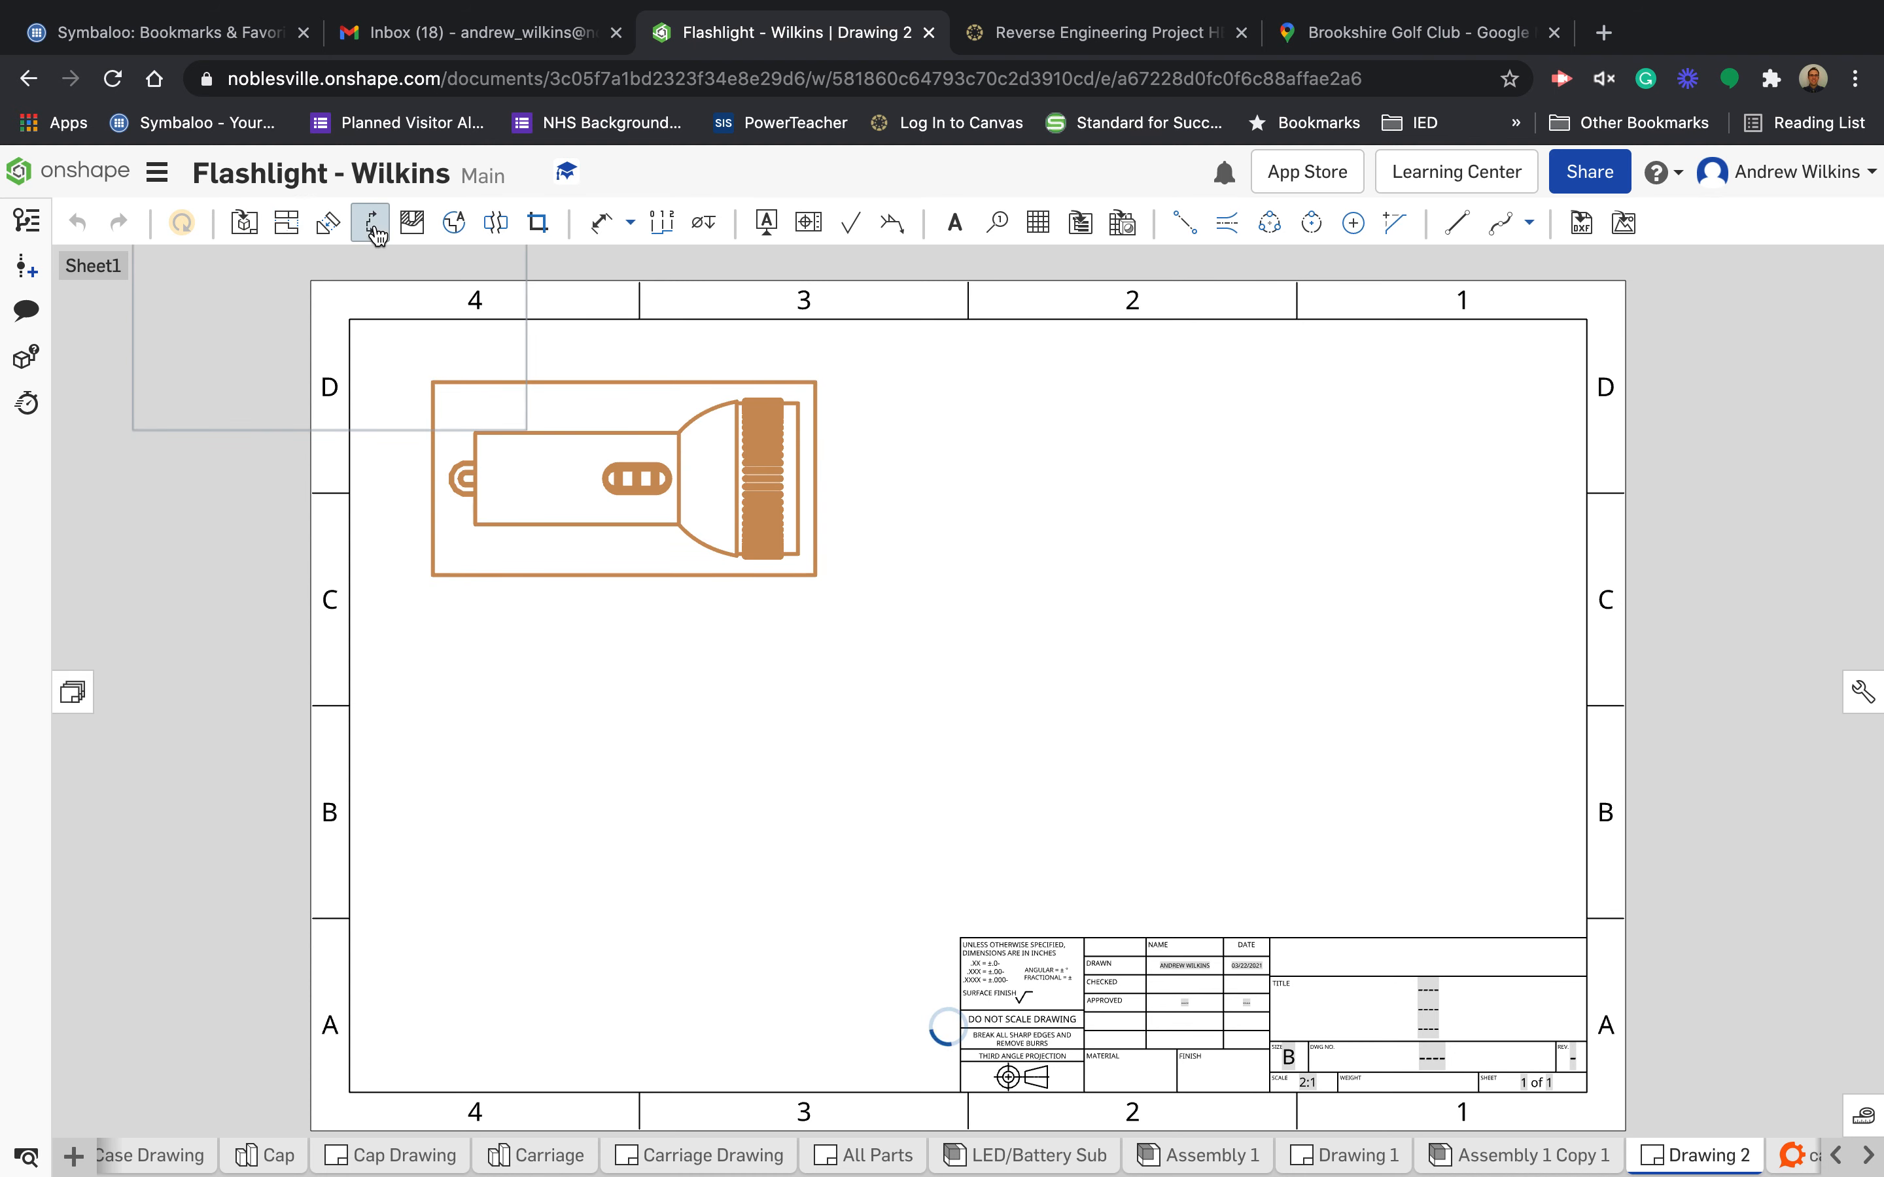
click(499, 430)
click(181, 302)
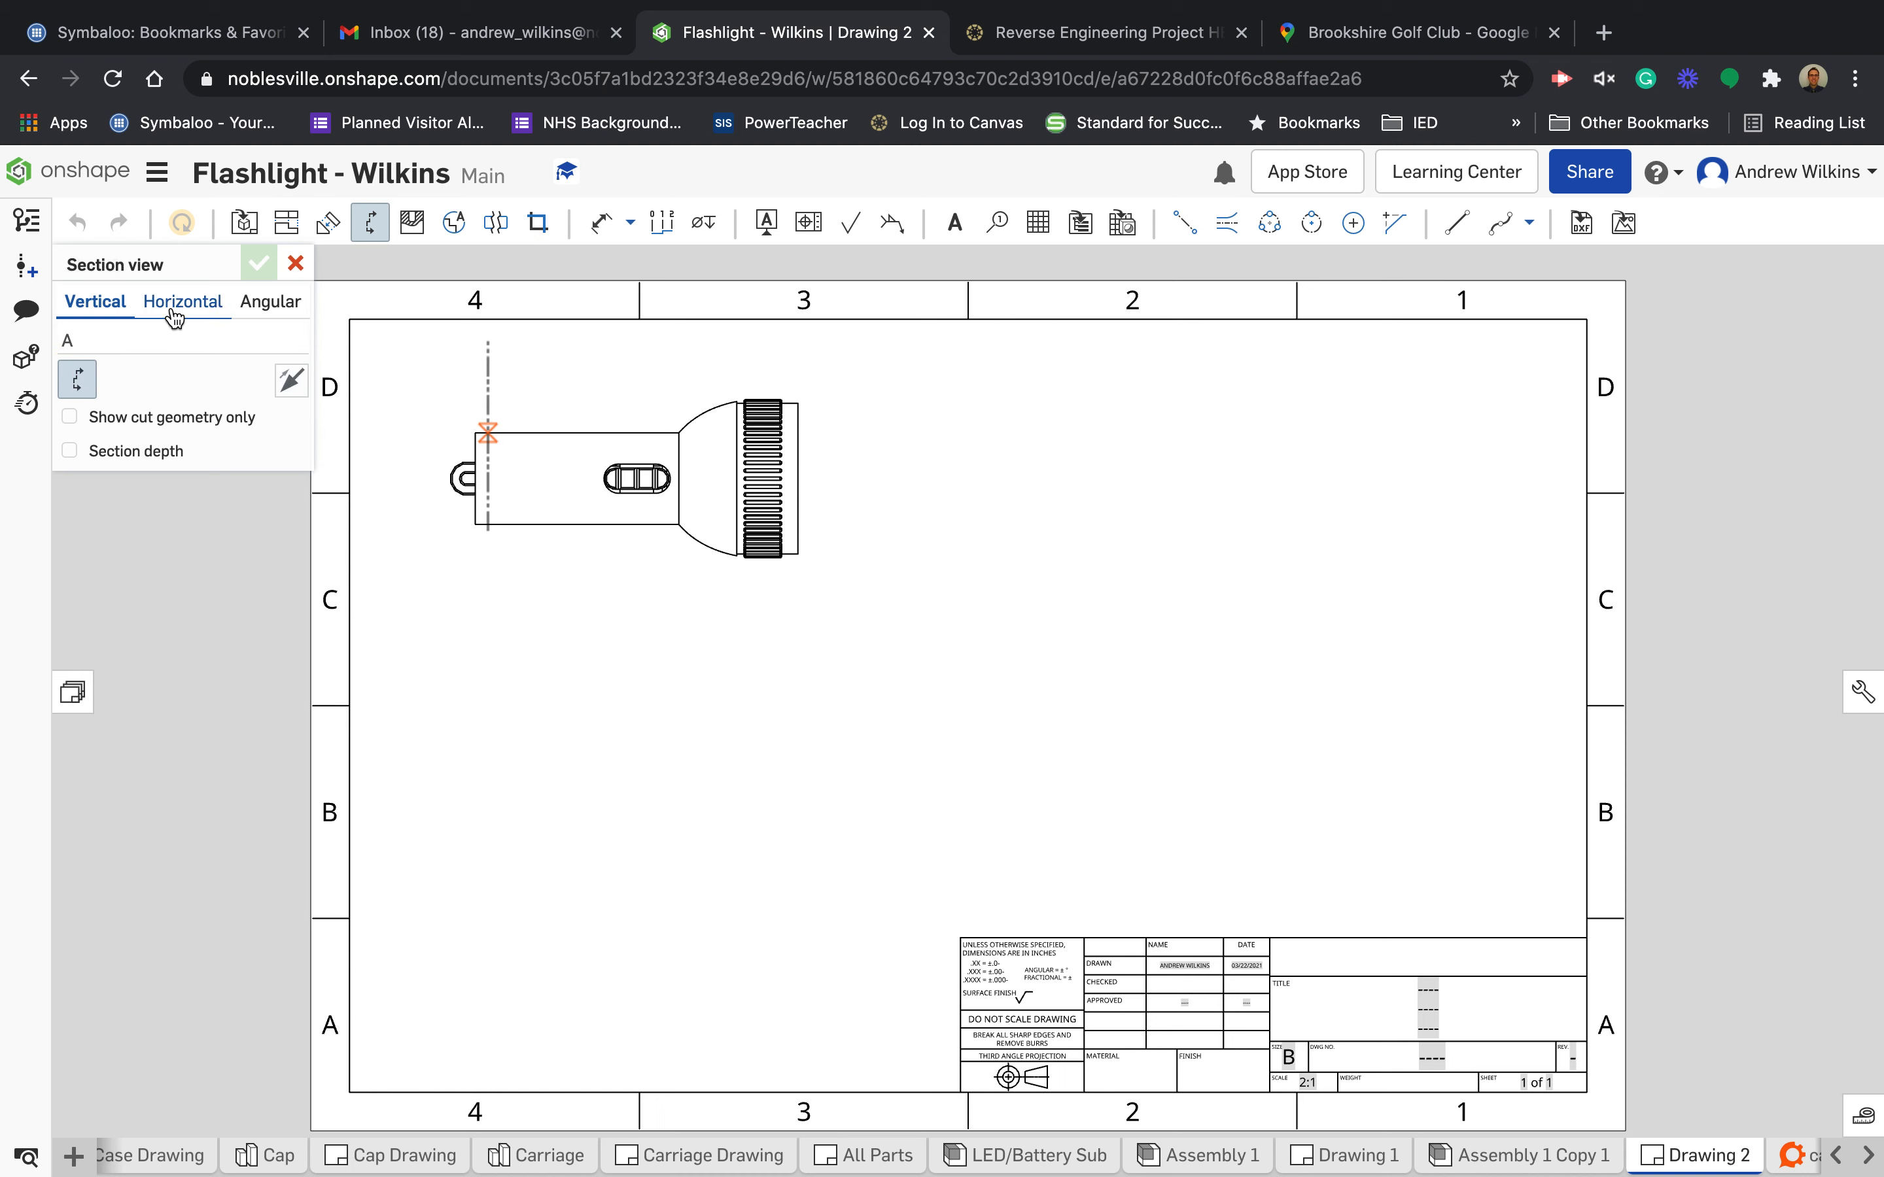
click(605, 478)
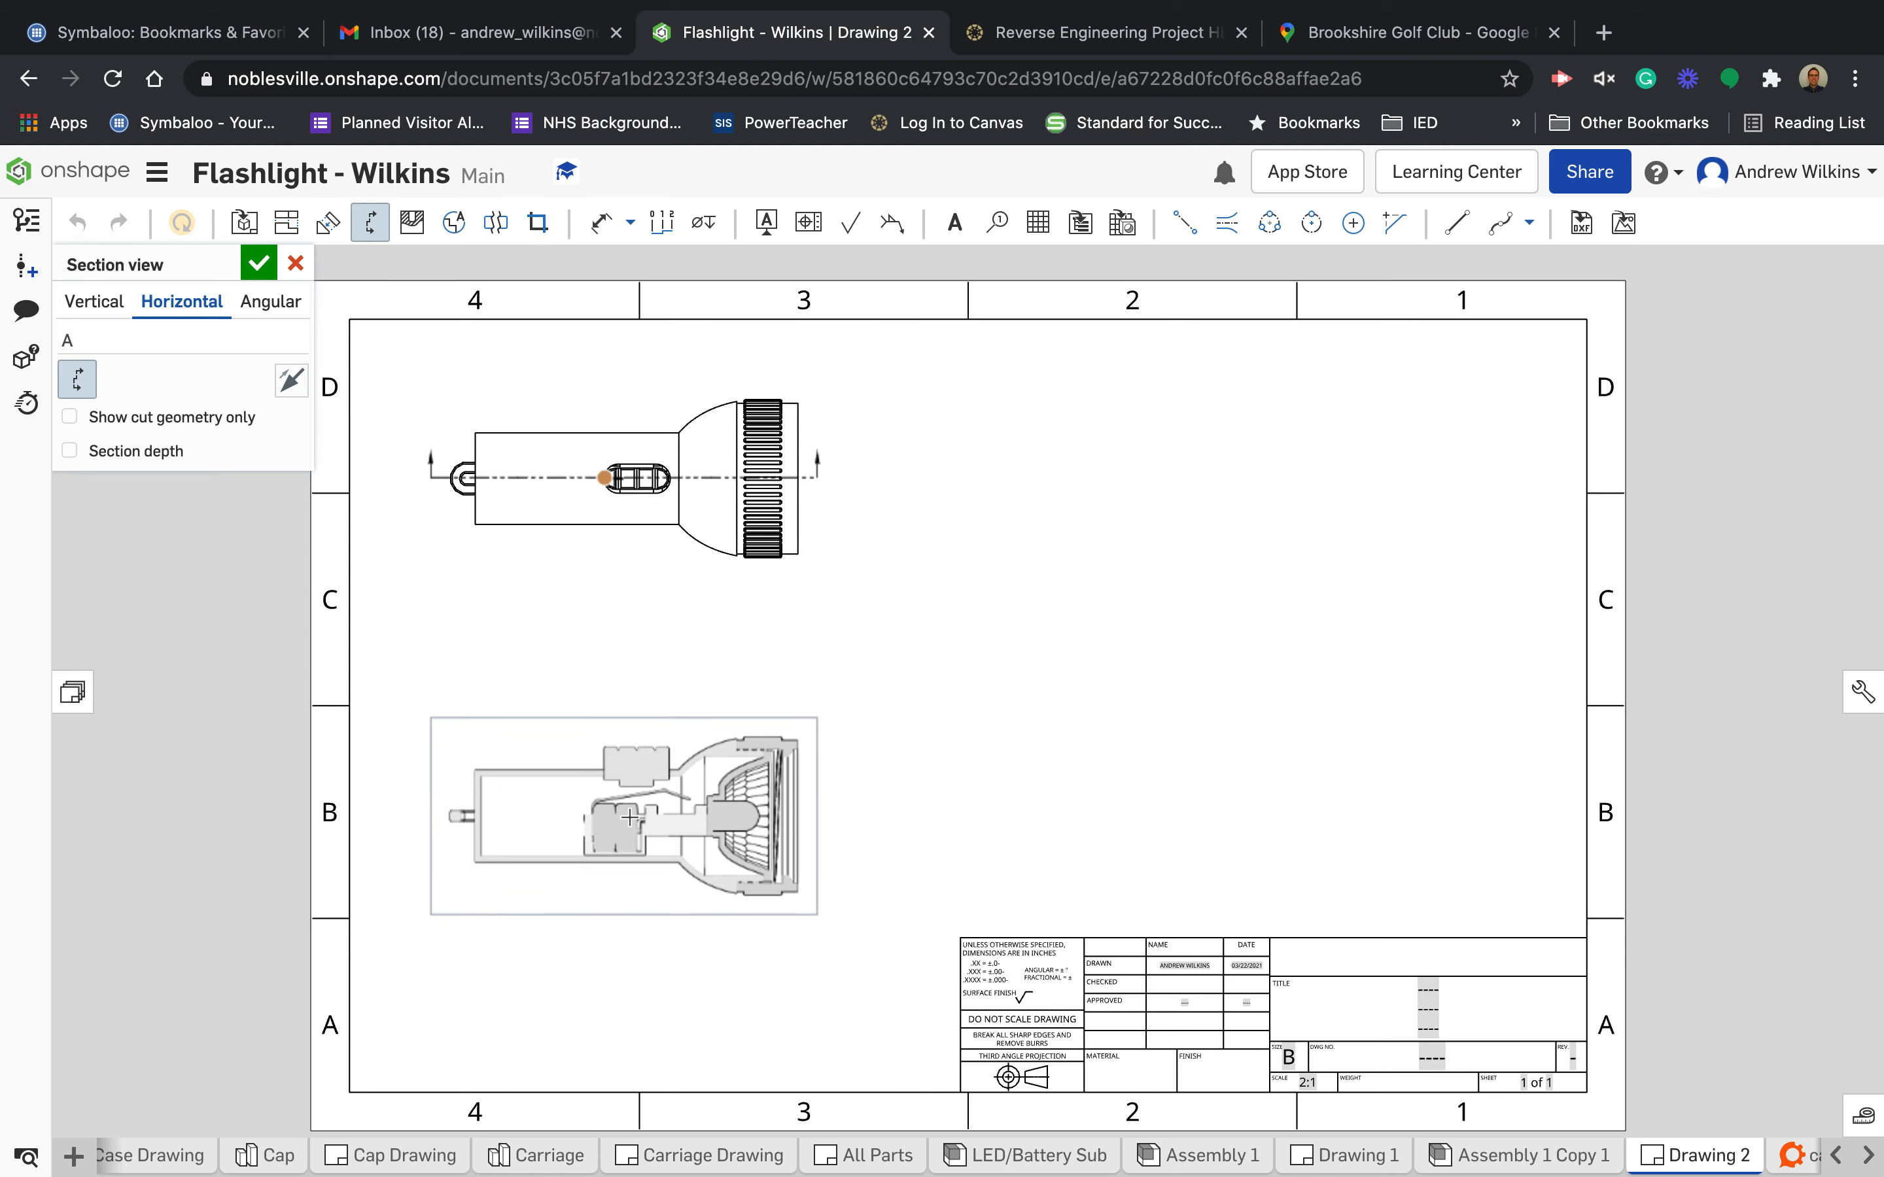
click(630, 817)
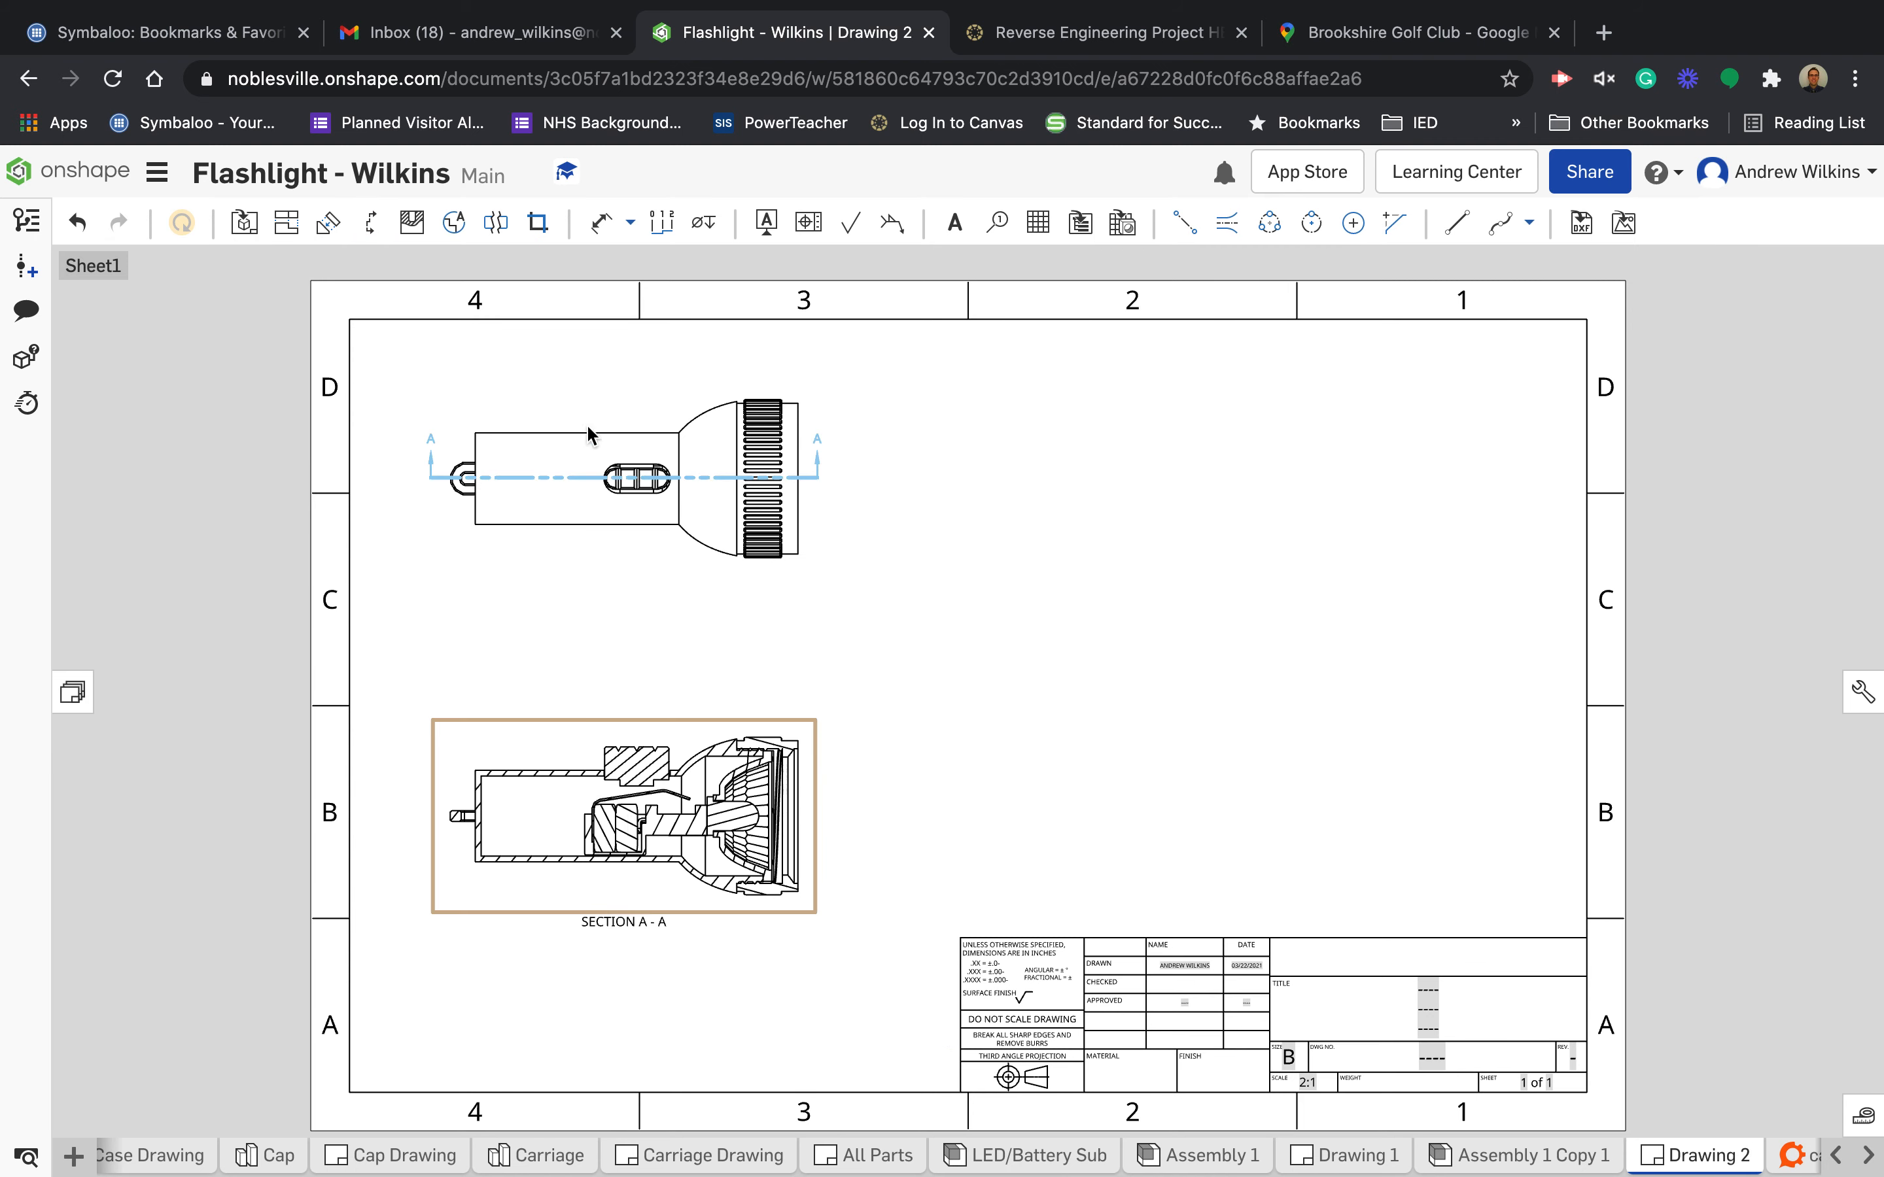
- Project an isometric view from the section view and place it in the sheet's upper-right area
click(287, 222)
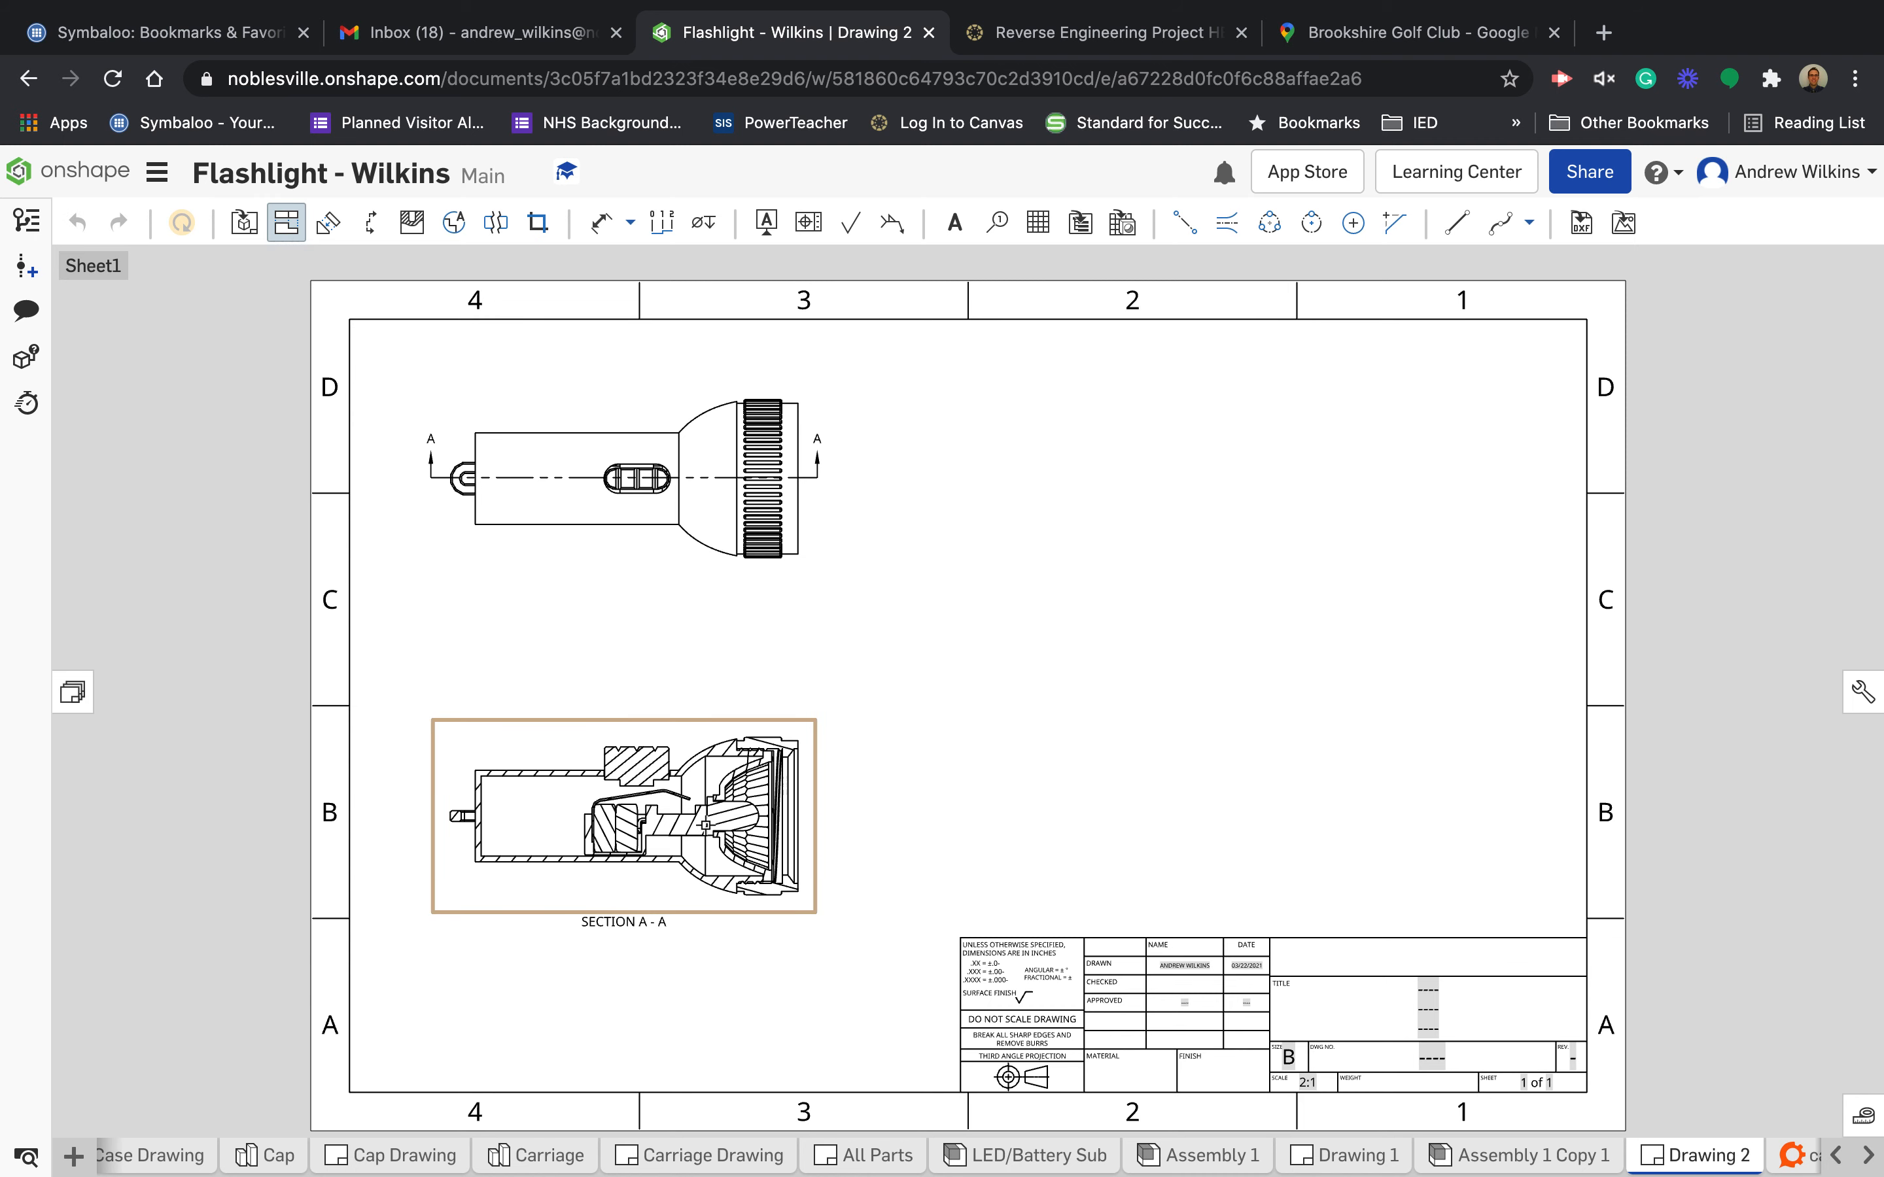
click(705, 833)
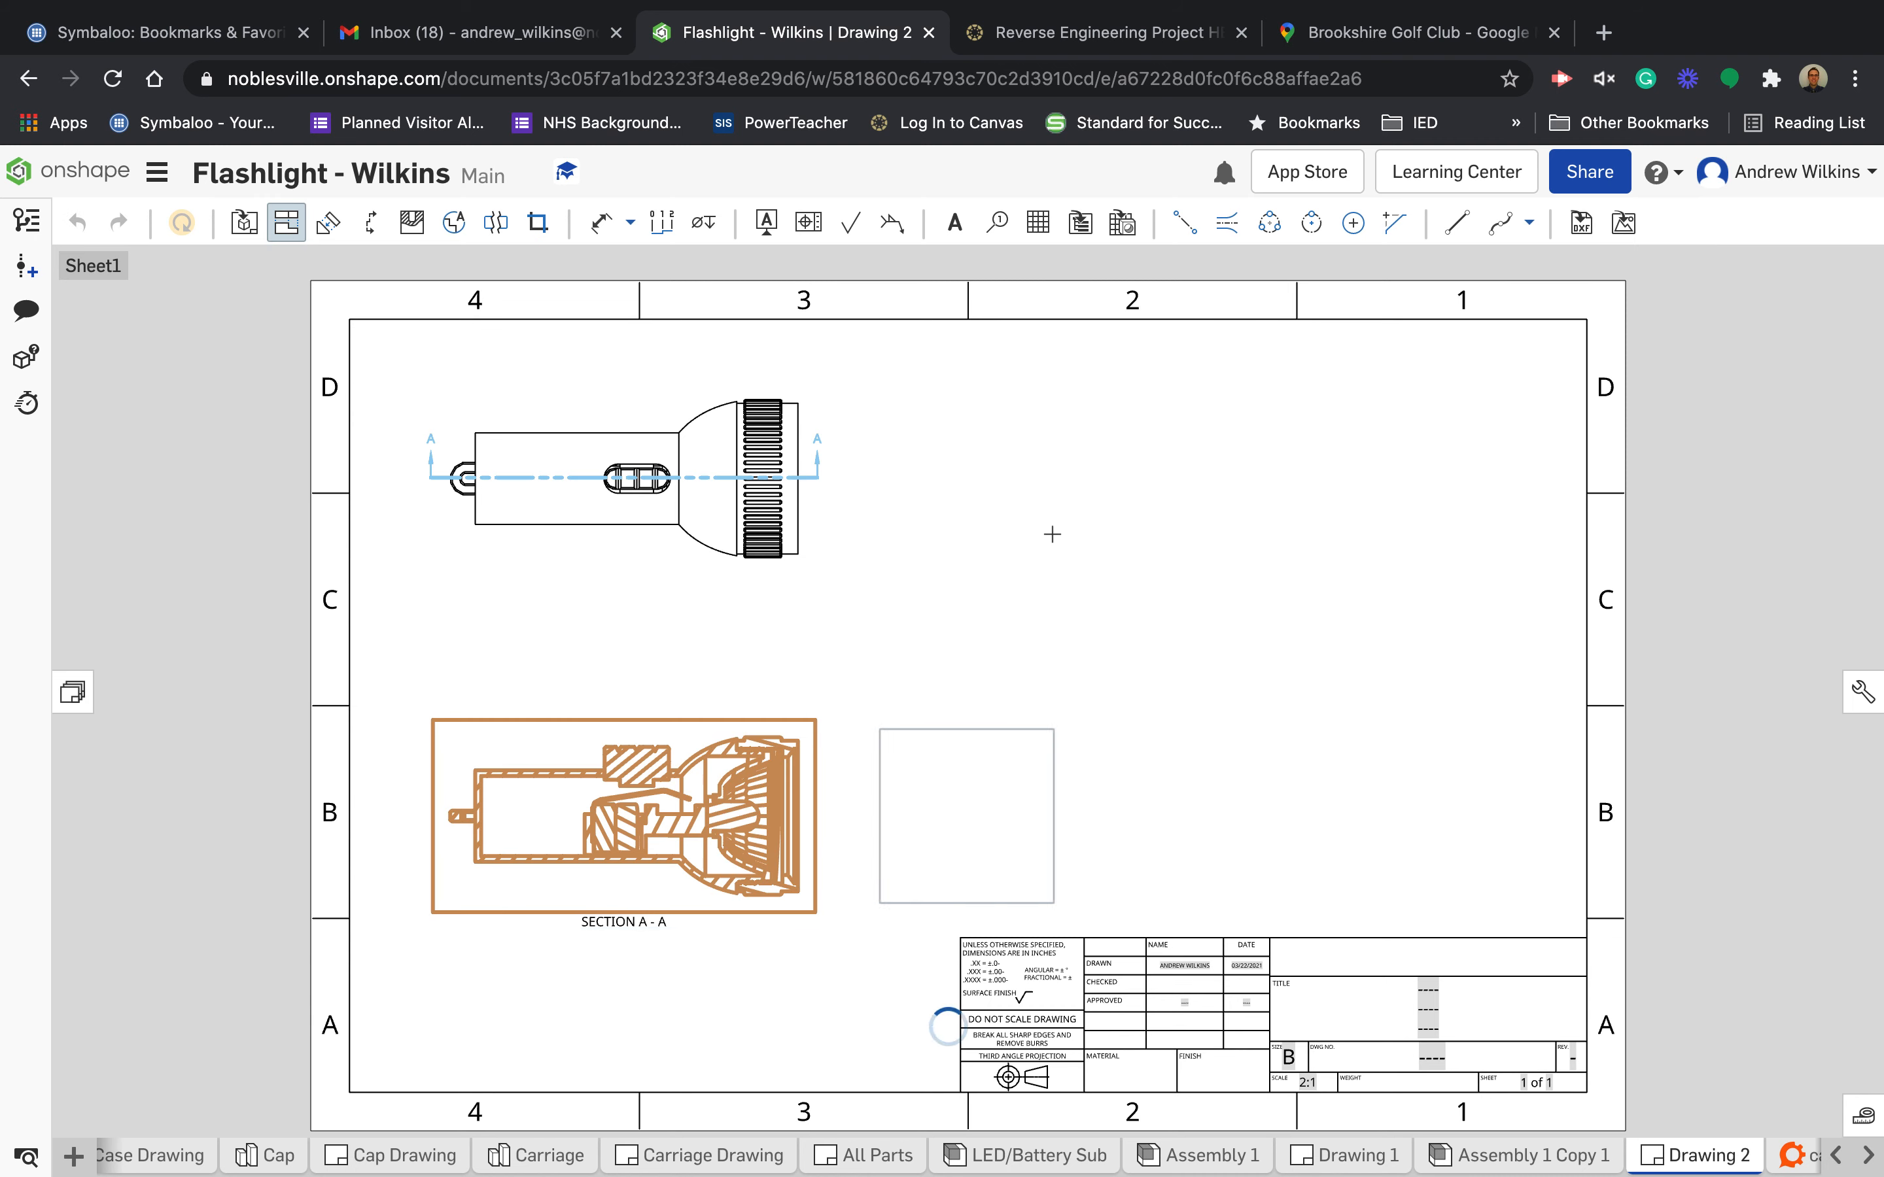
click(1080, 526)
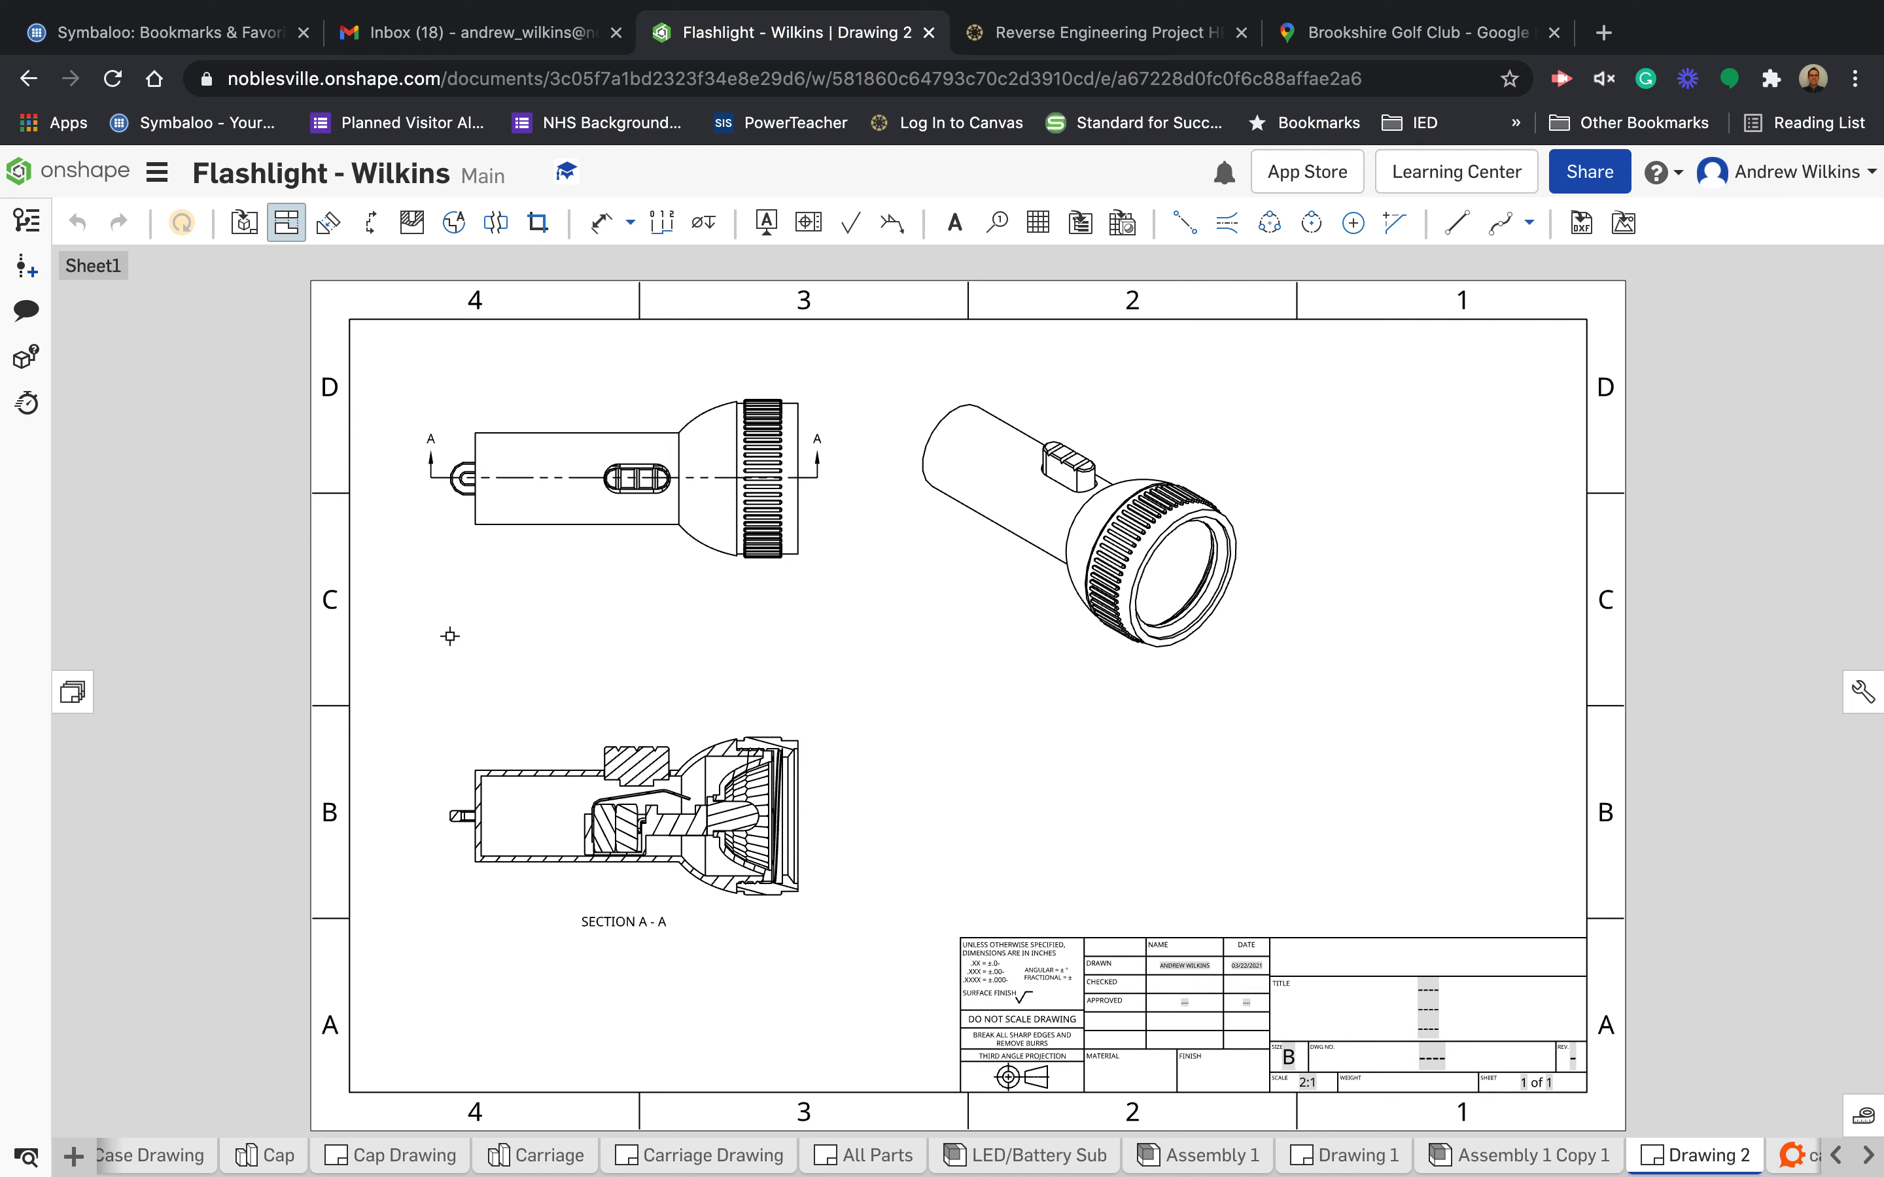
- Set the scale of Sheet1 to 3:2 in its sheet properties
click(70, 692)
double_click(134, 354)
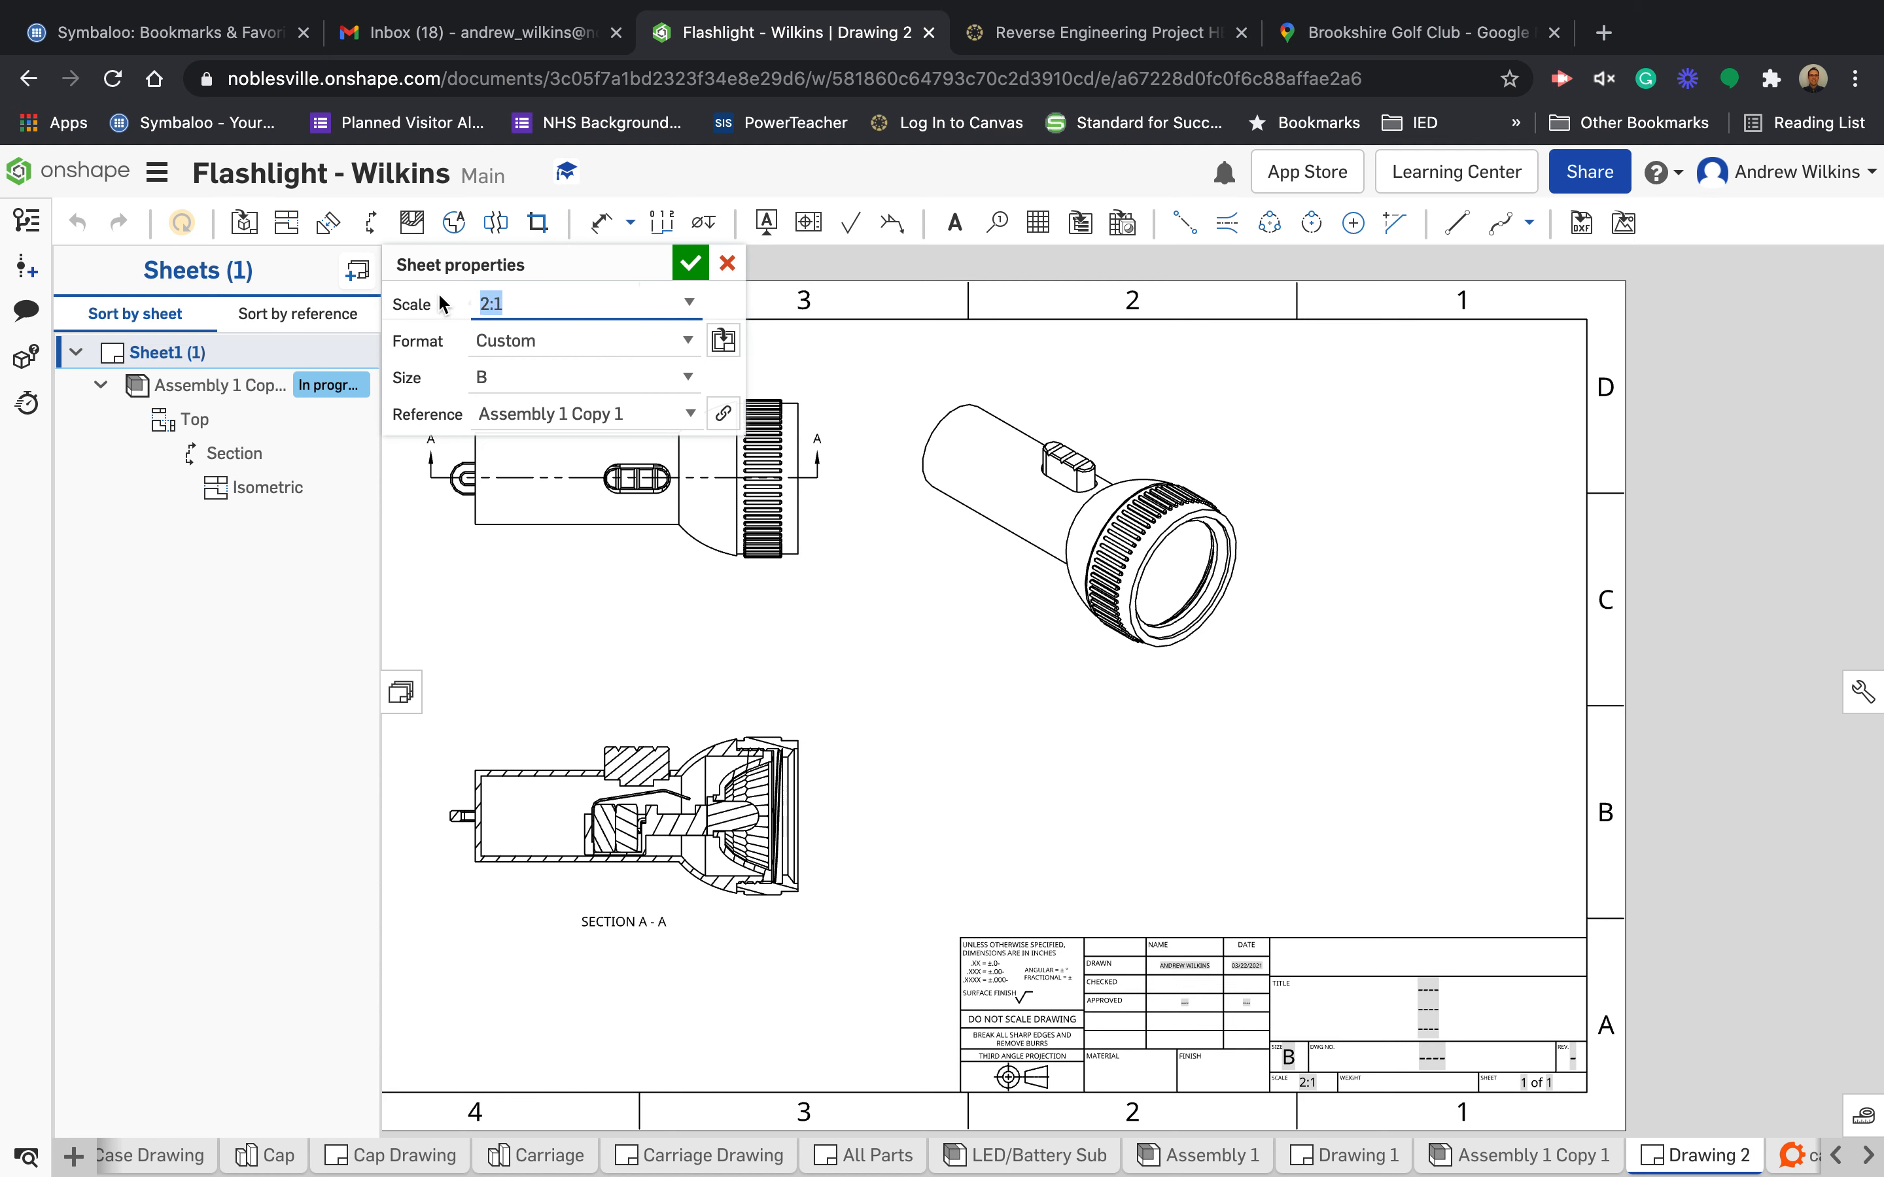
text(3:2)
key(Return)
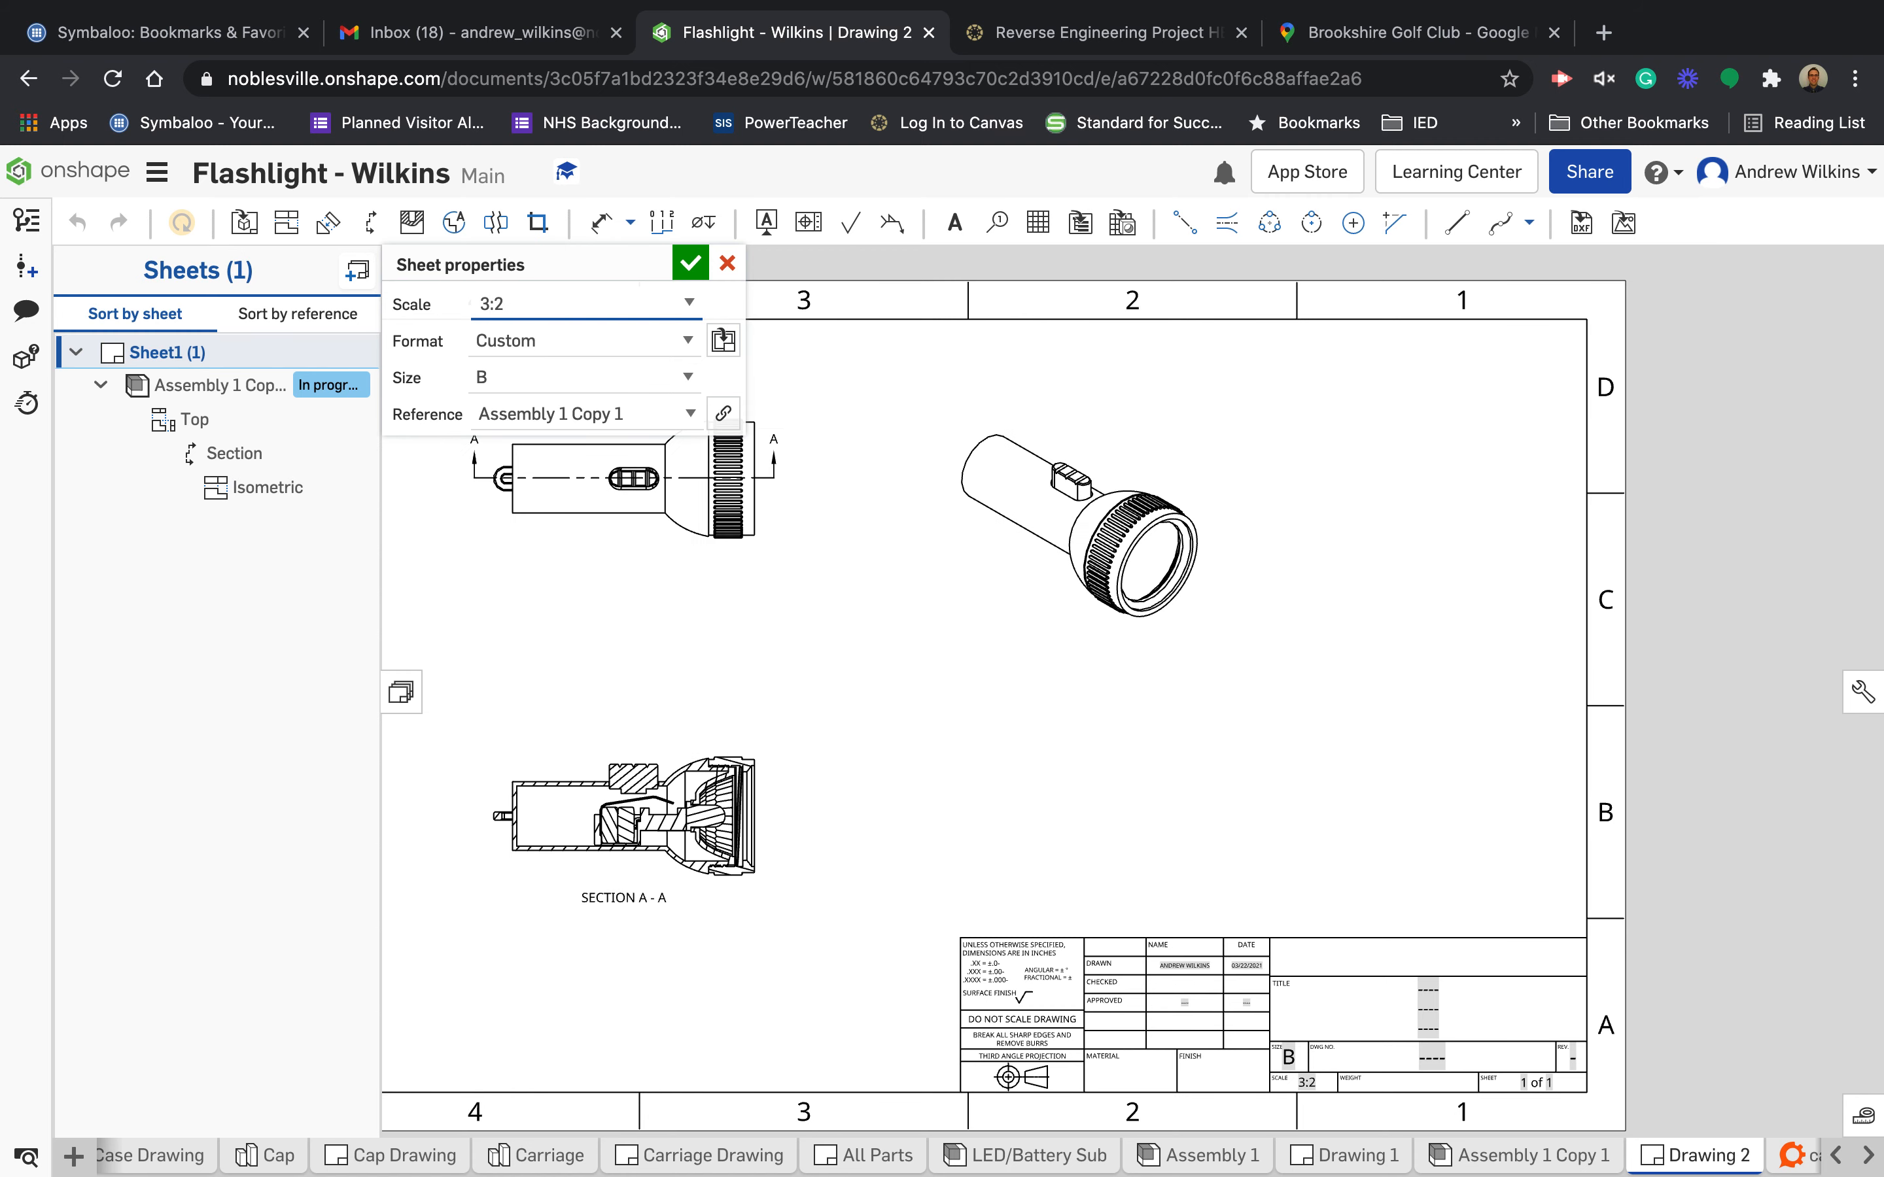
click(690, 269)
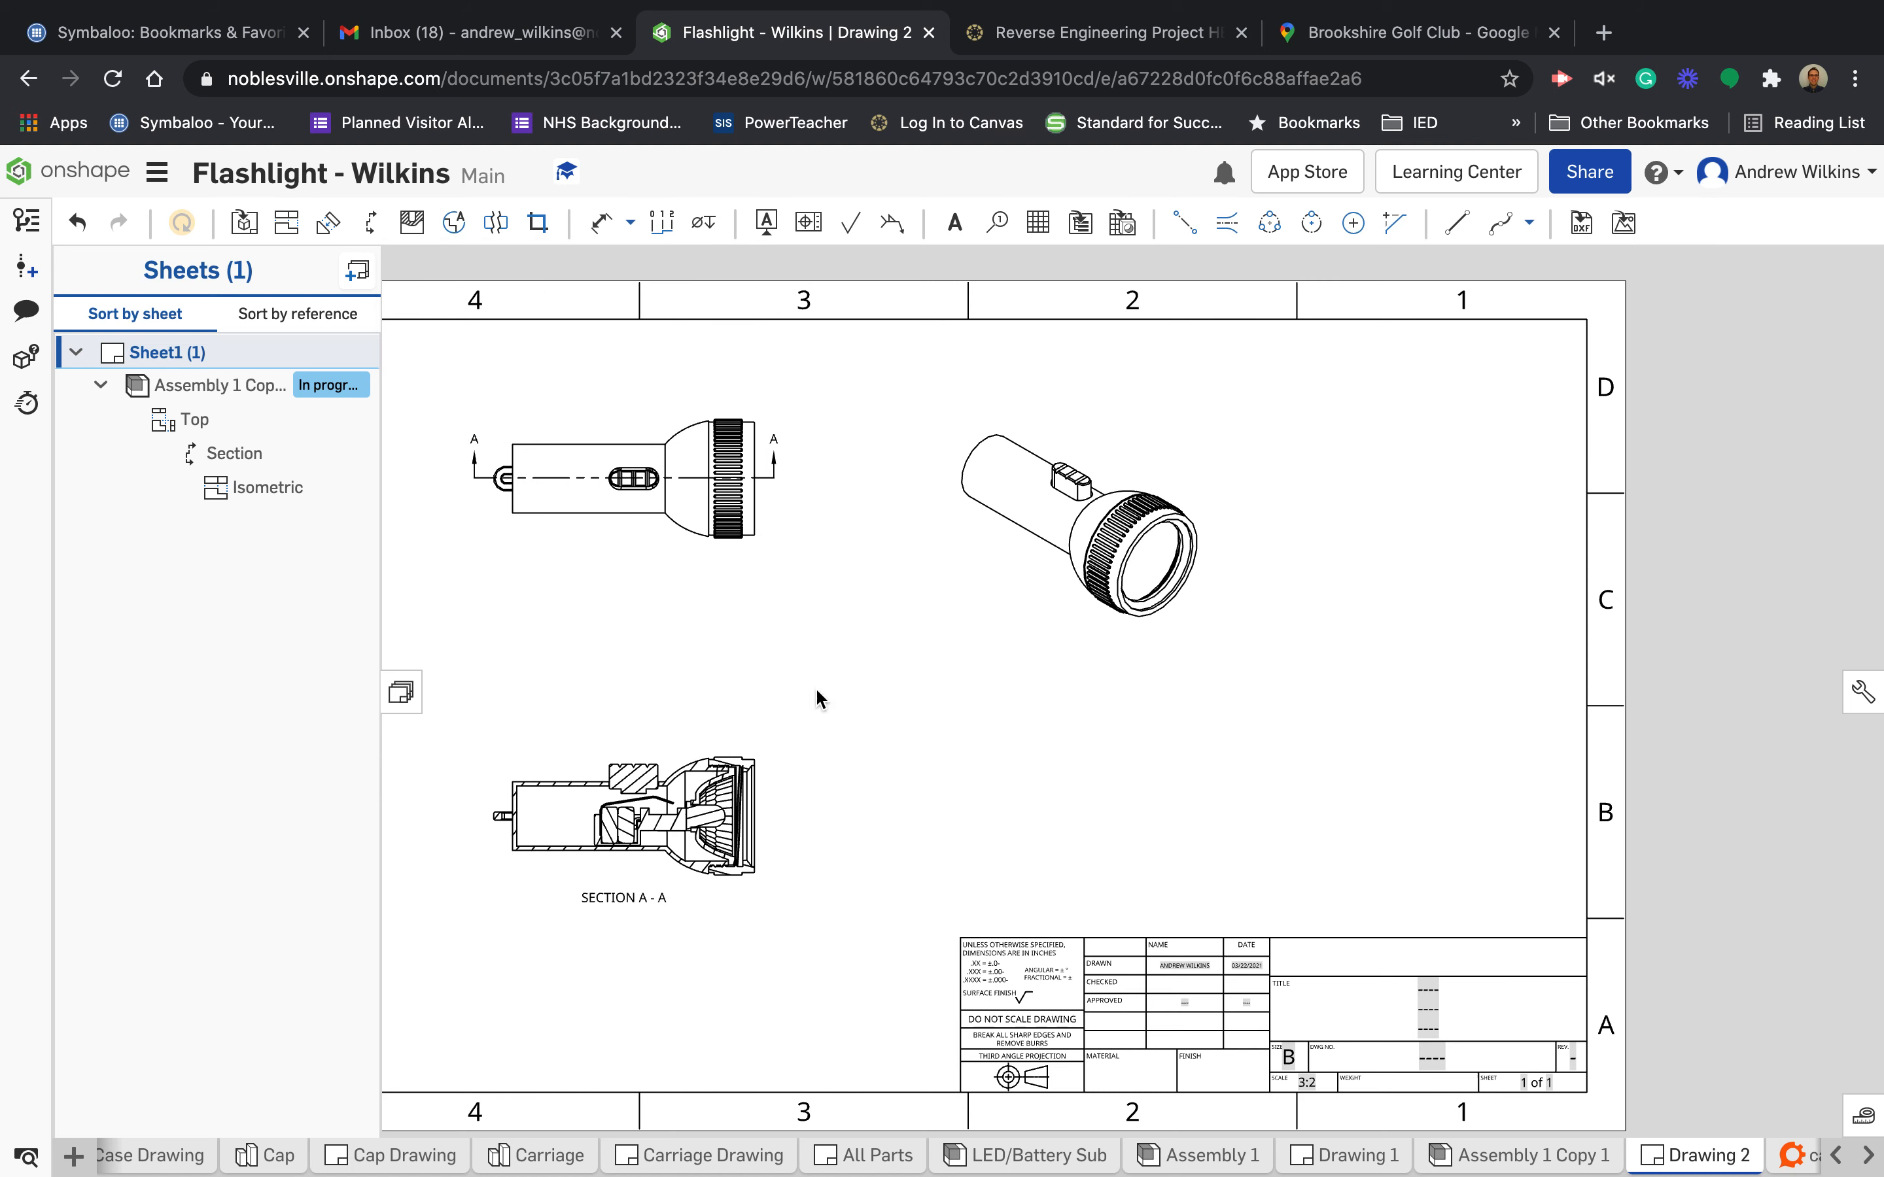
- Hide the sheet list and move the top view closer to the sheet's upper-left corner
click(401, 695)
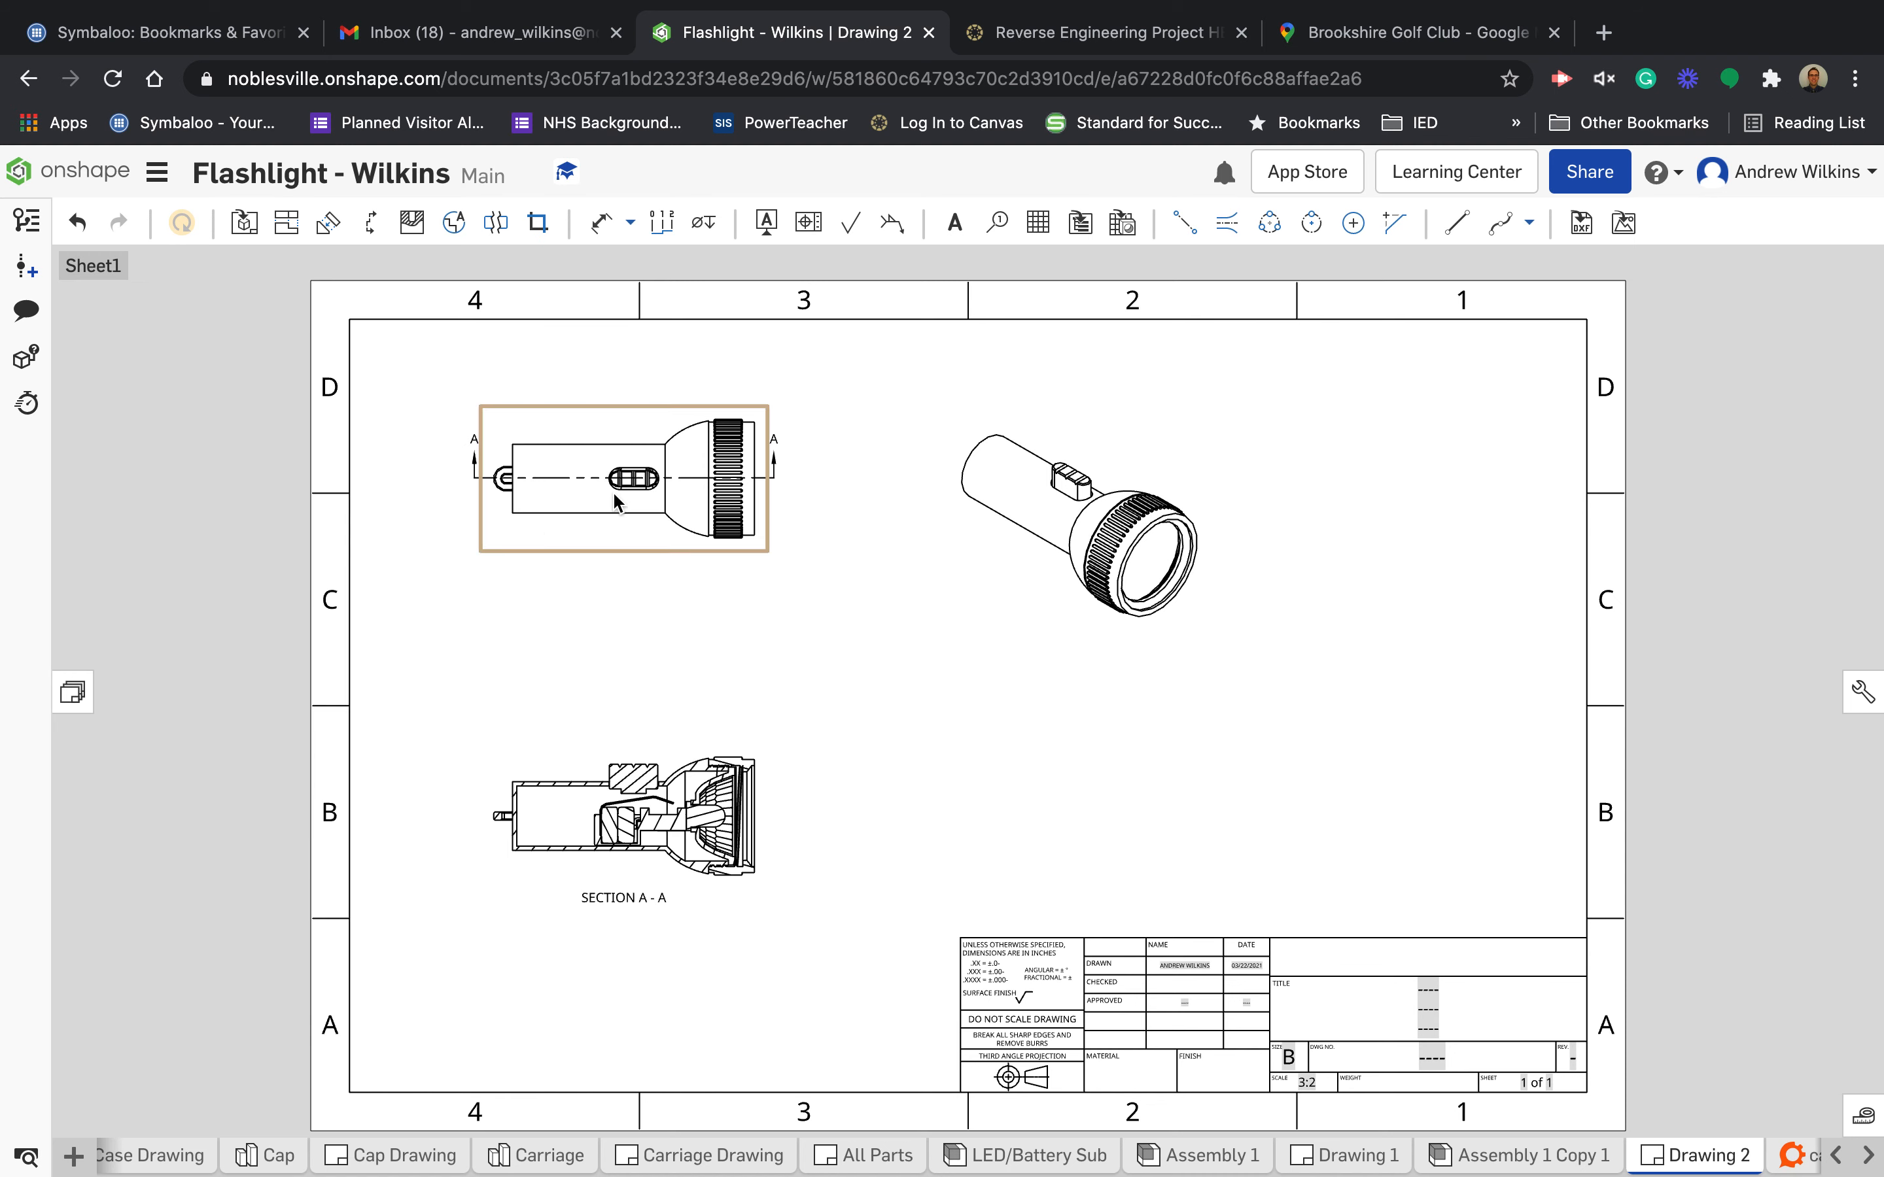
drag(572, 494, 541, 482)
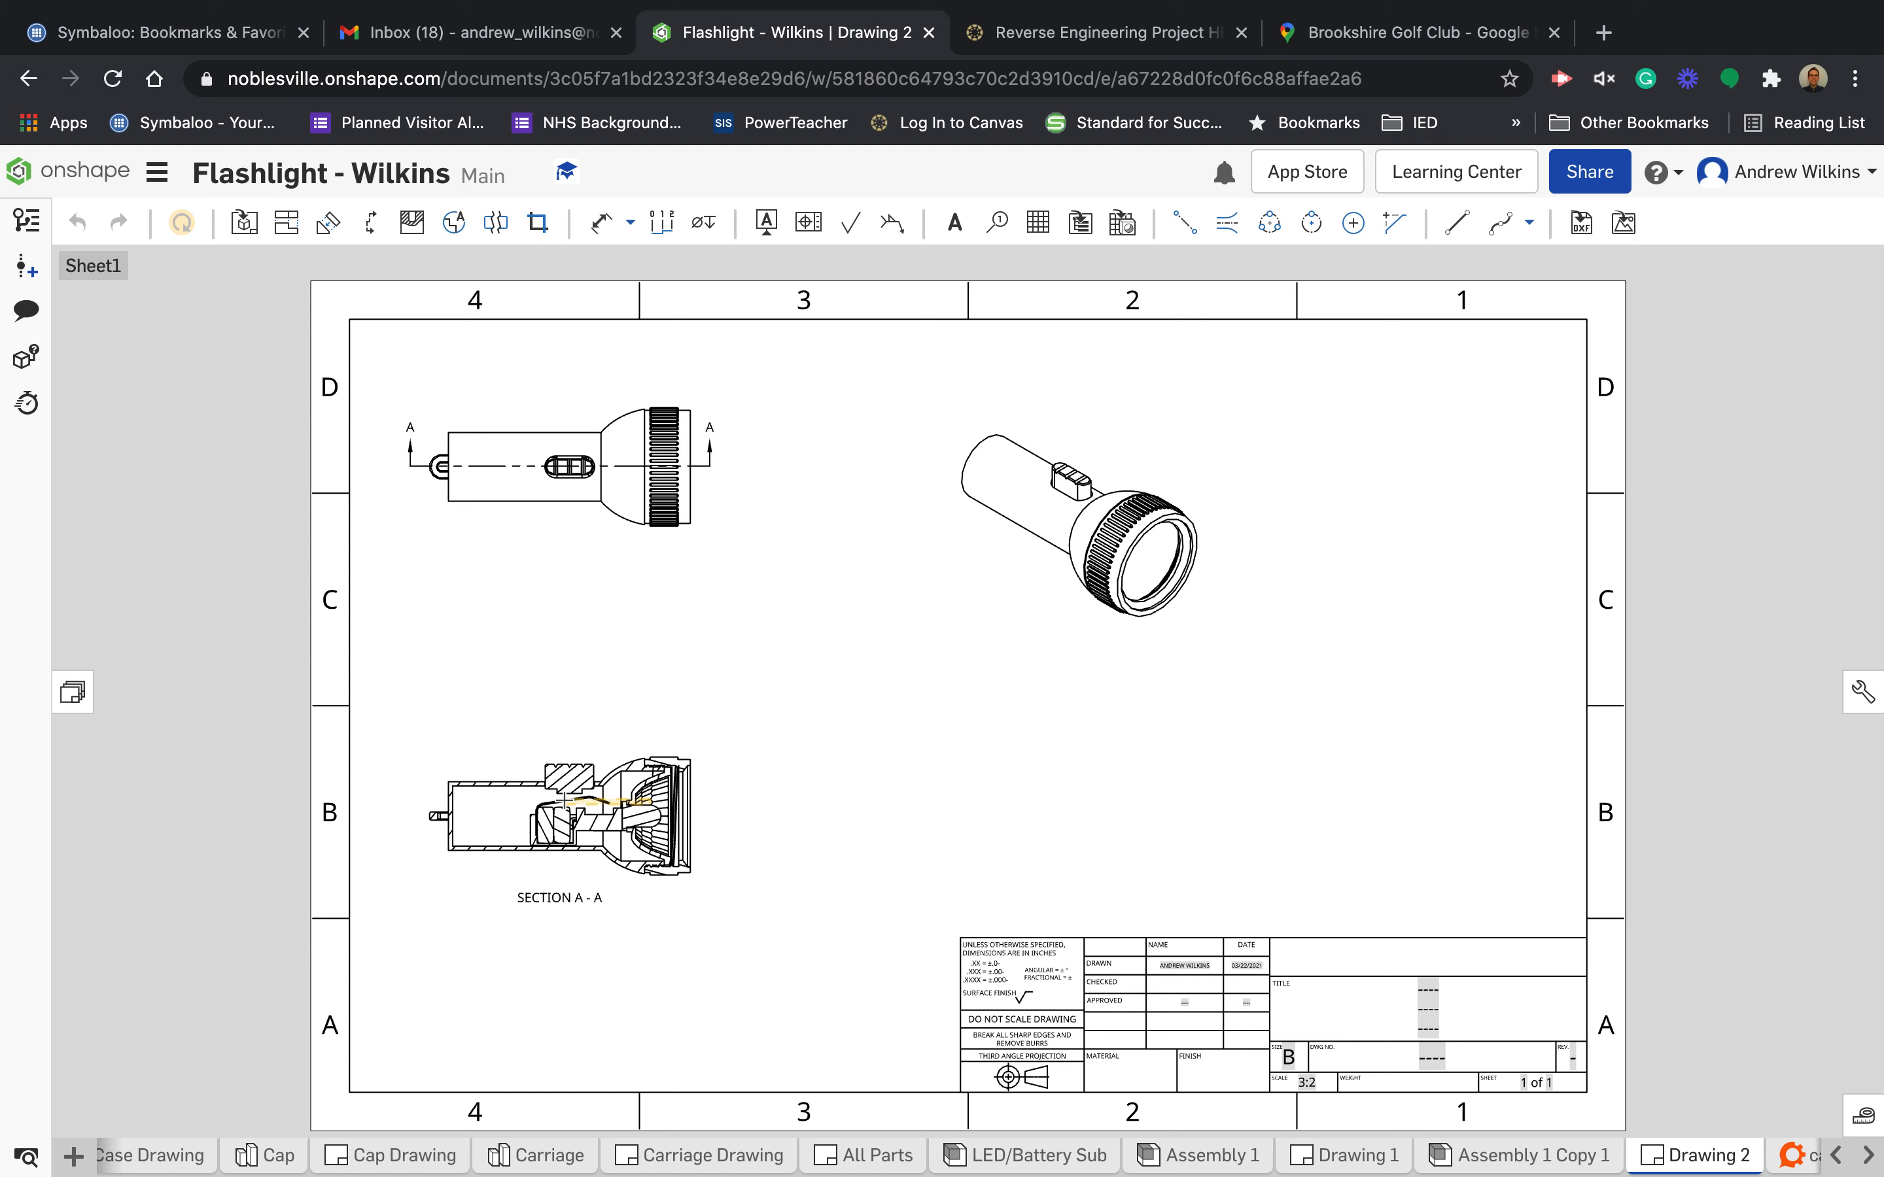
click(705, 759)
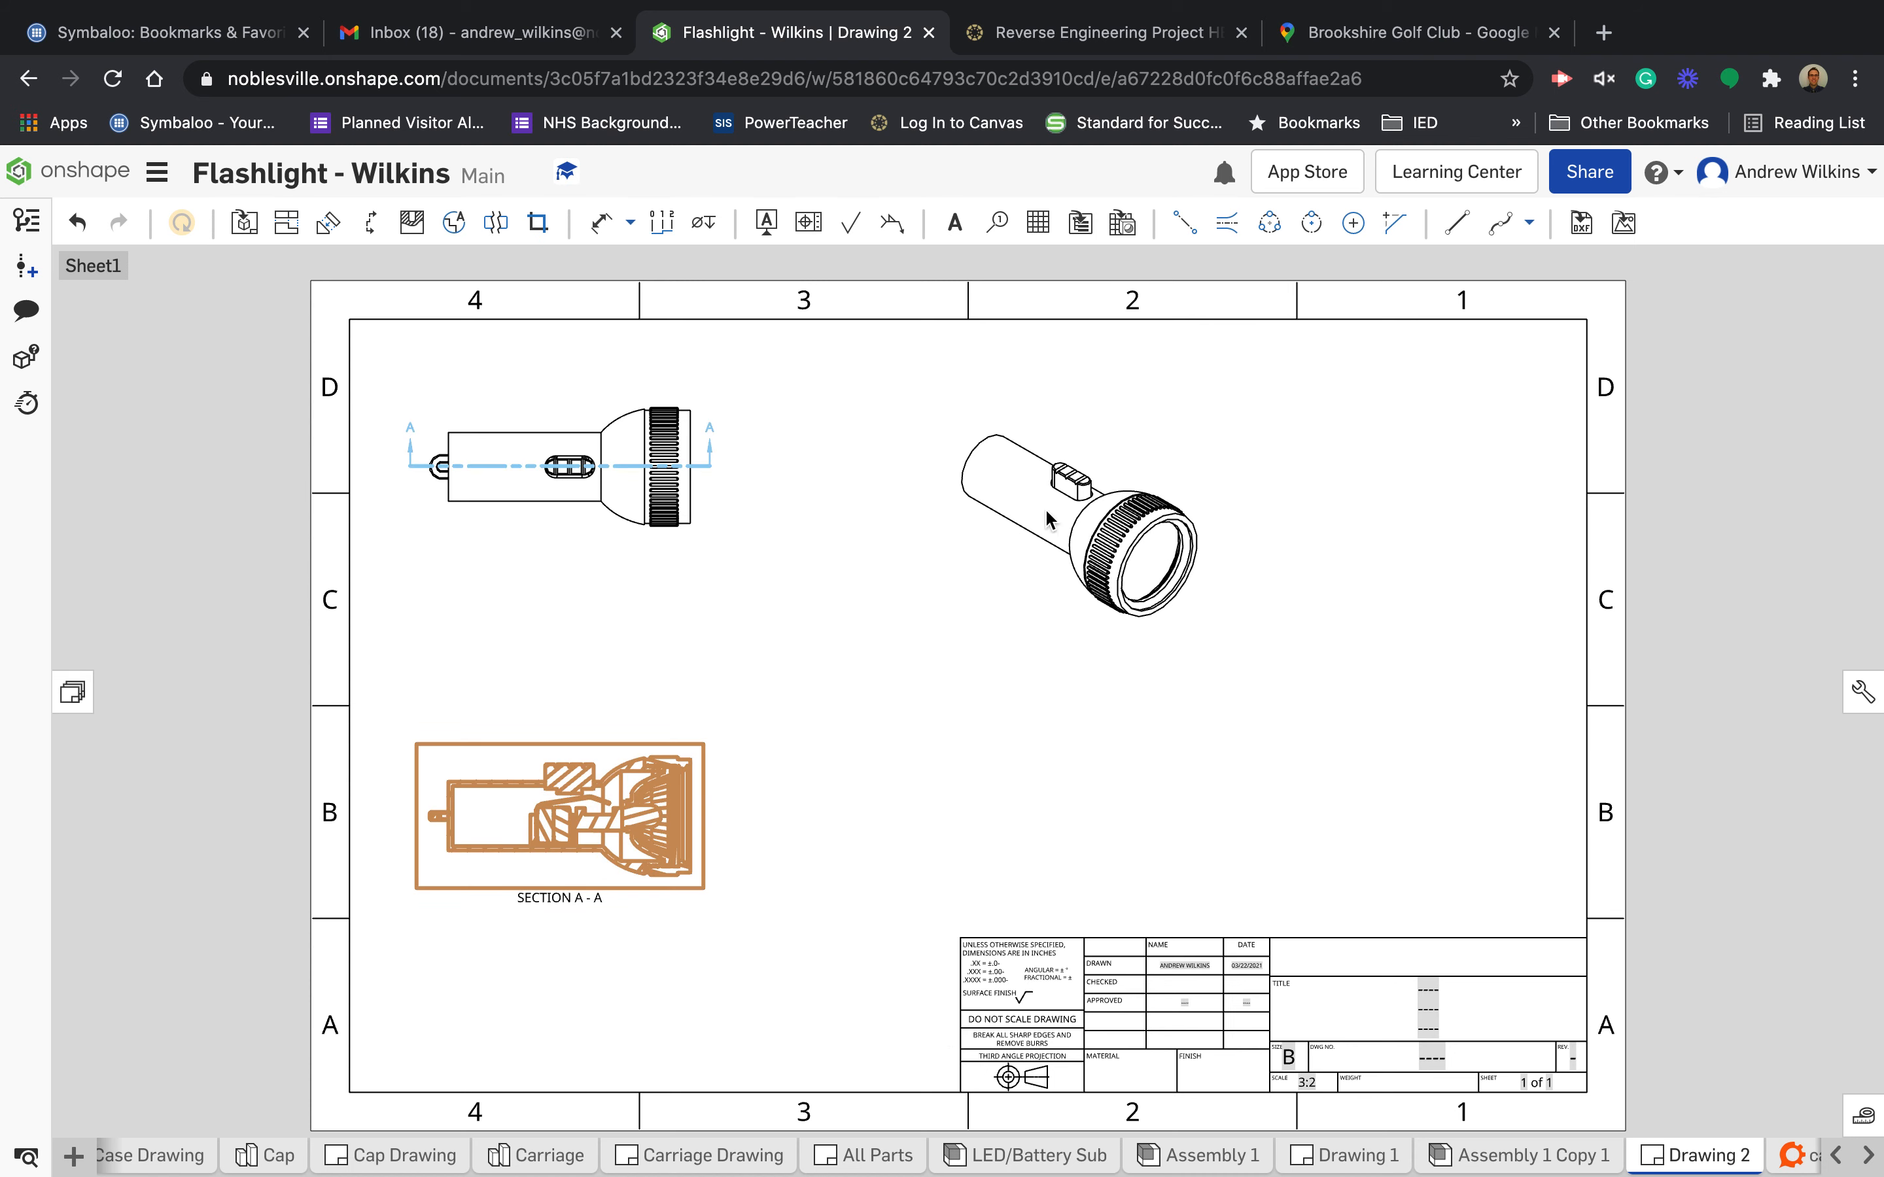
click(1022, 573)
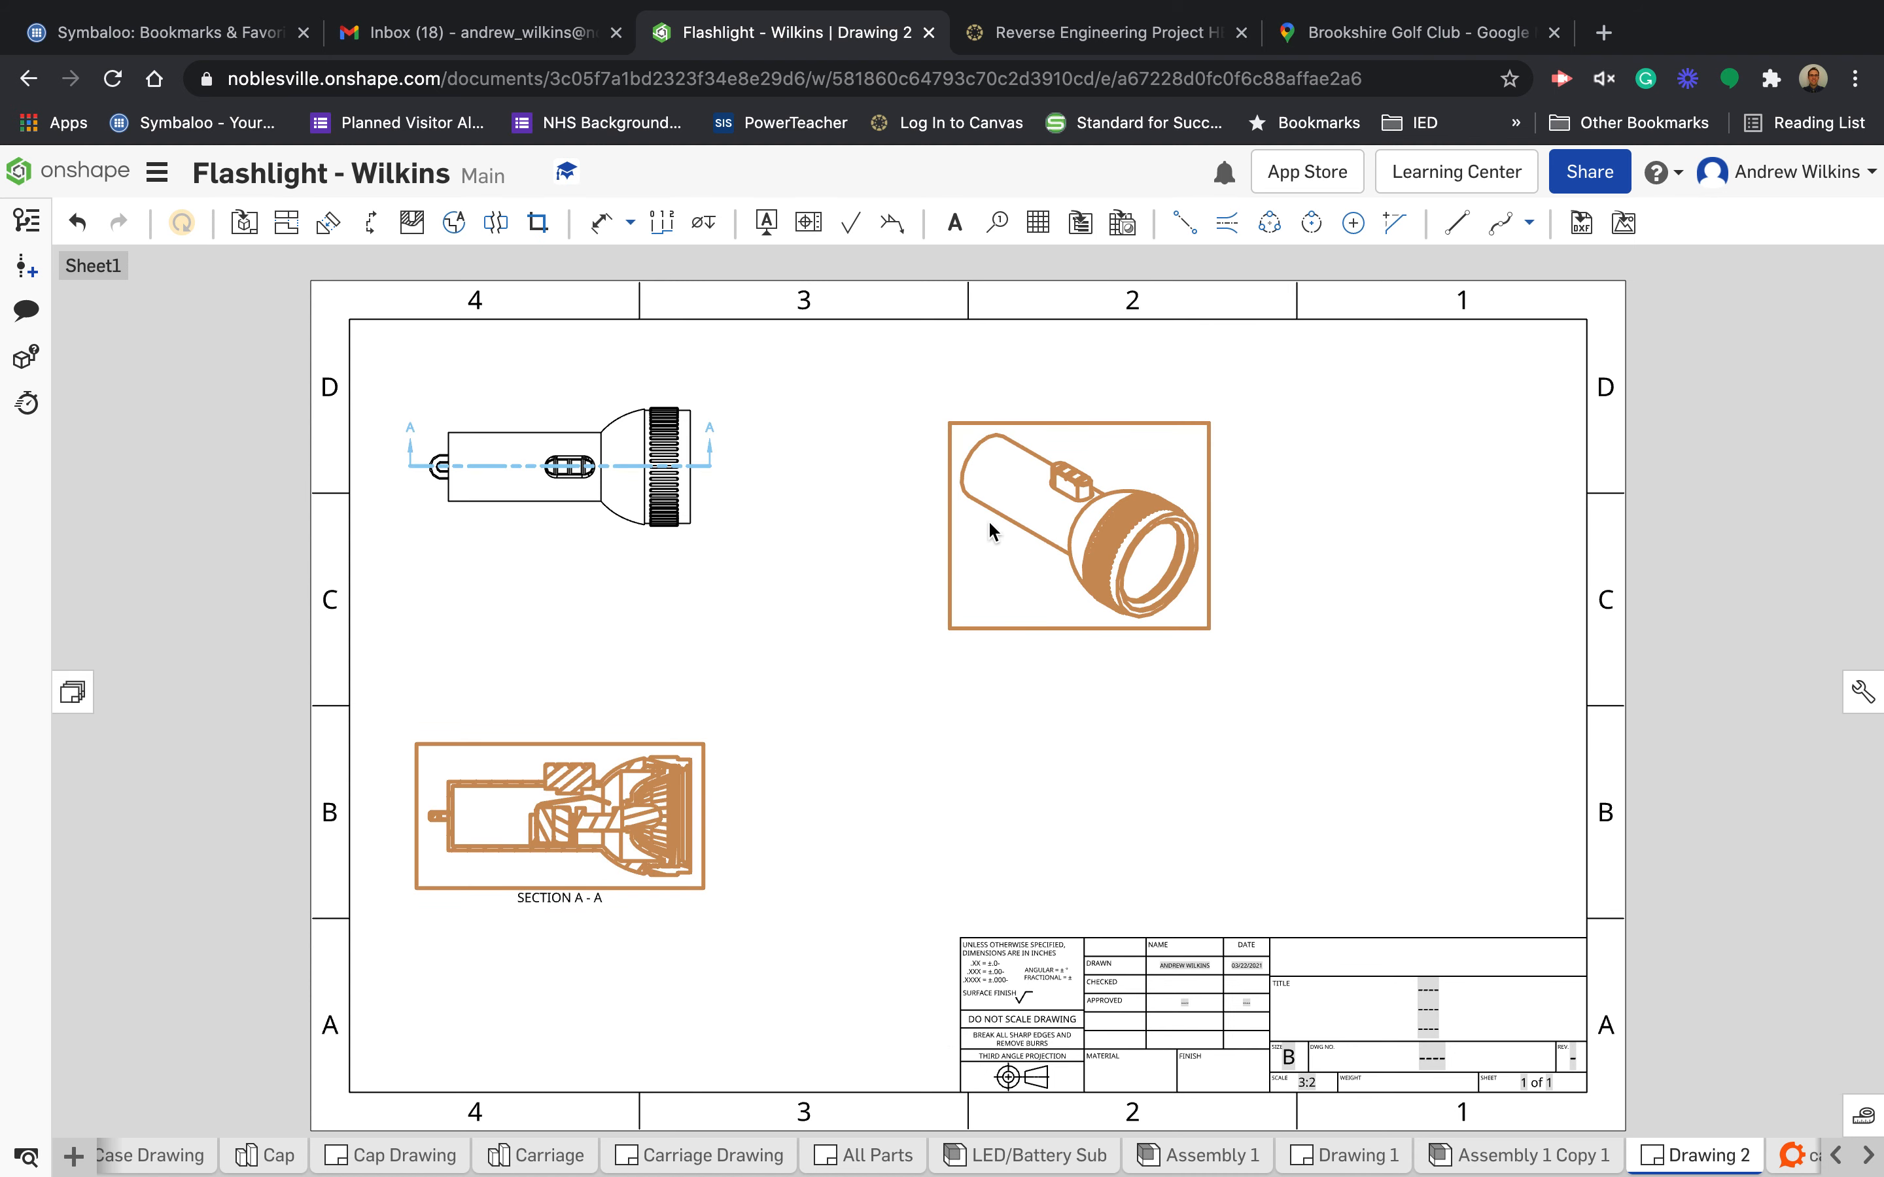
drag(950, 524, 836, 530)
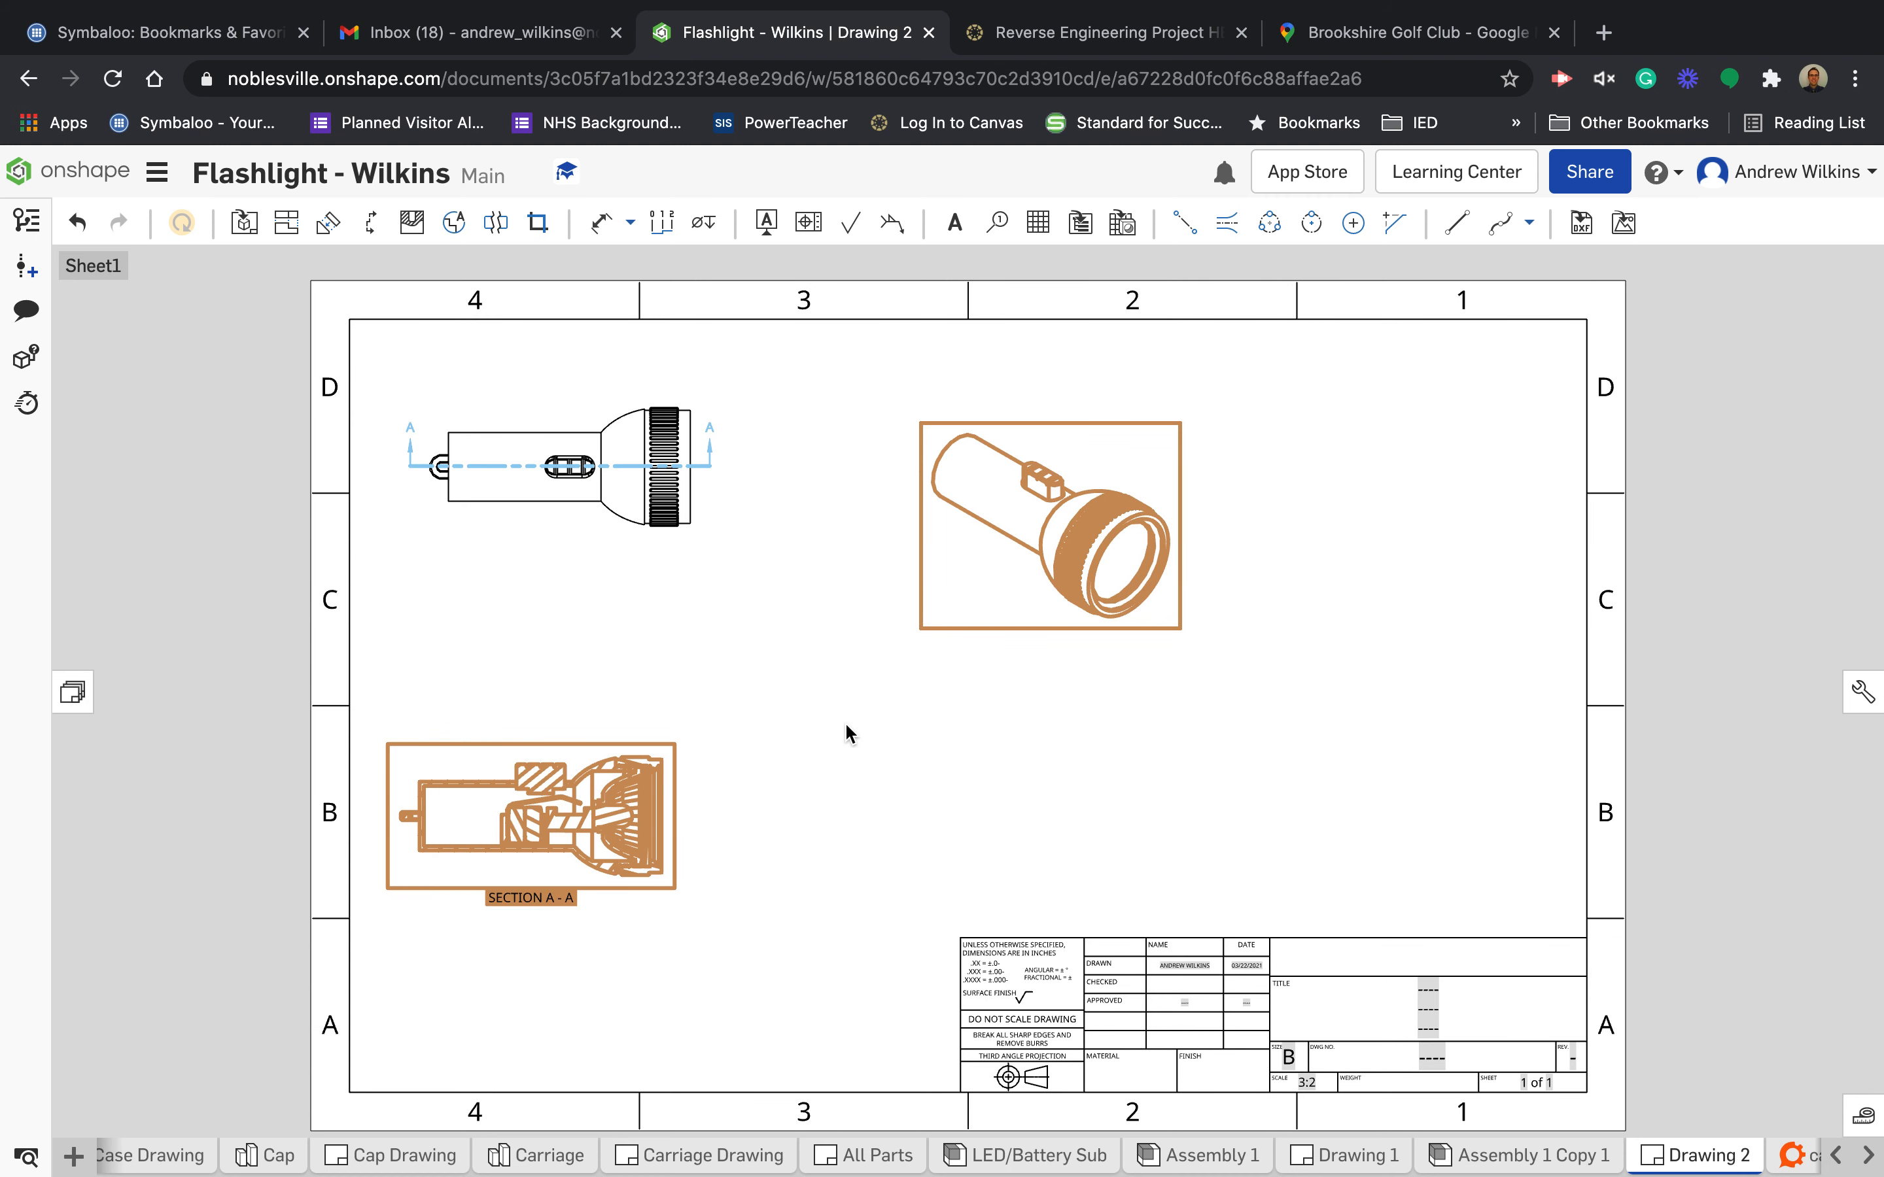
key(super+z)
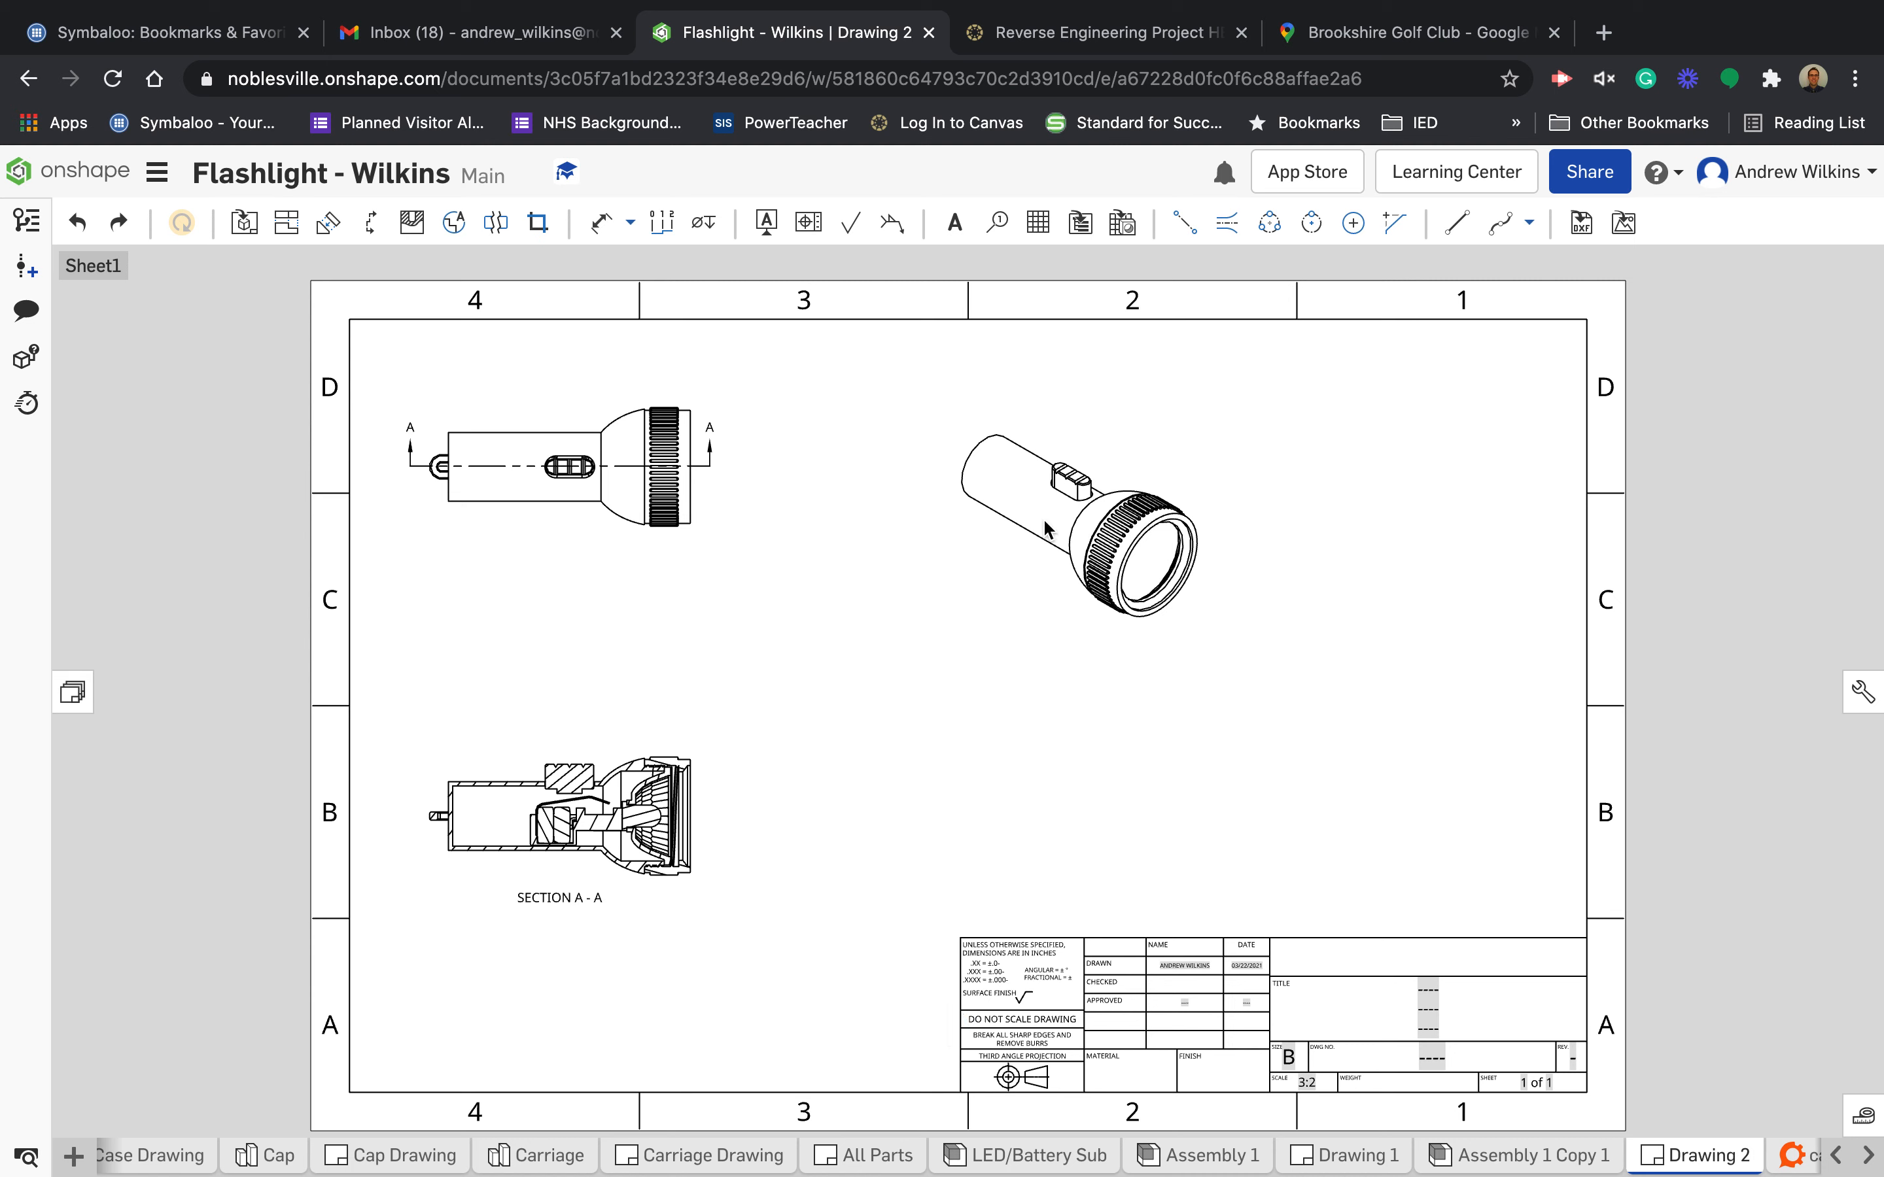
- Move the isometric view closer to the top view, and raise the section view to sit just beneath the top view
click(1049, 530)
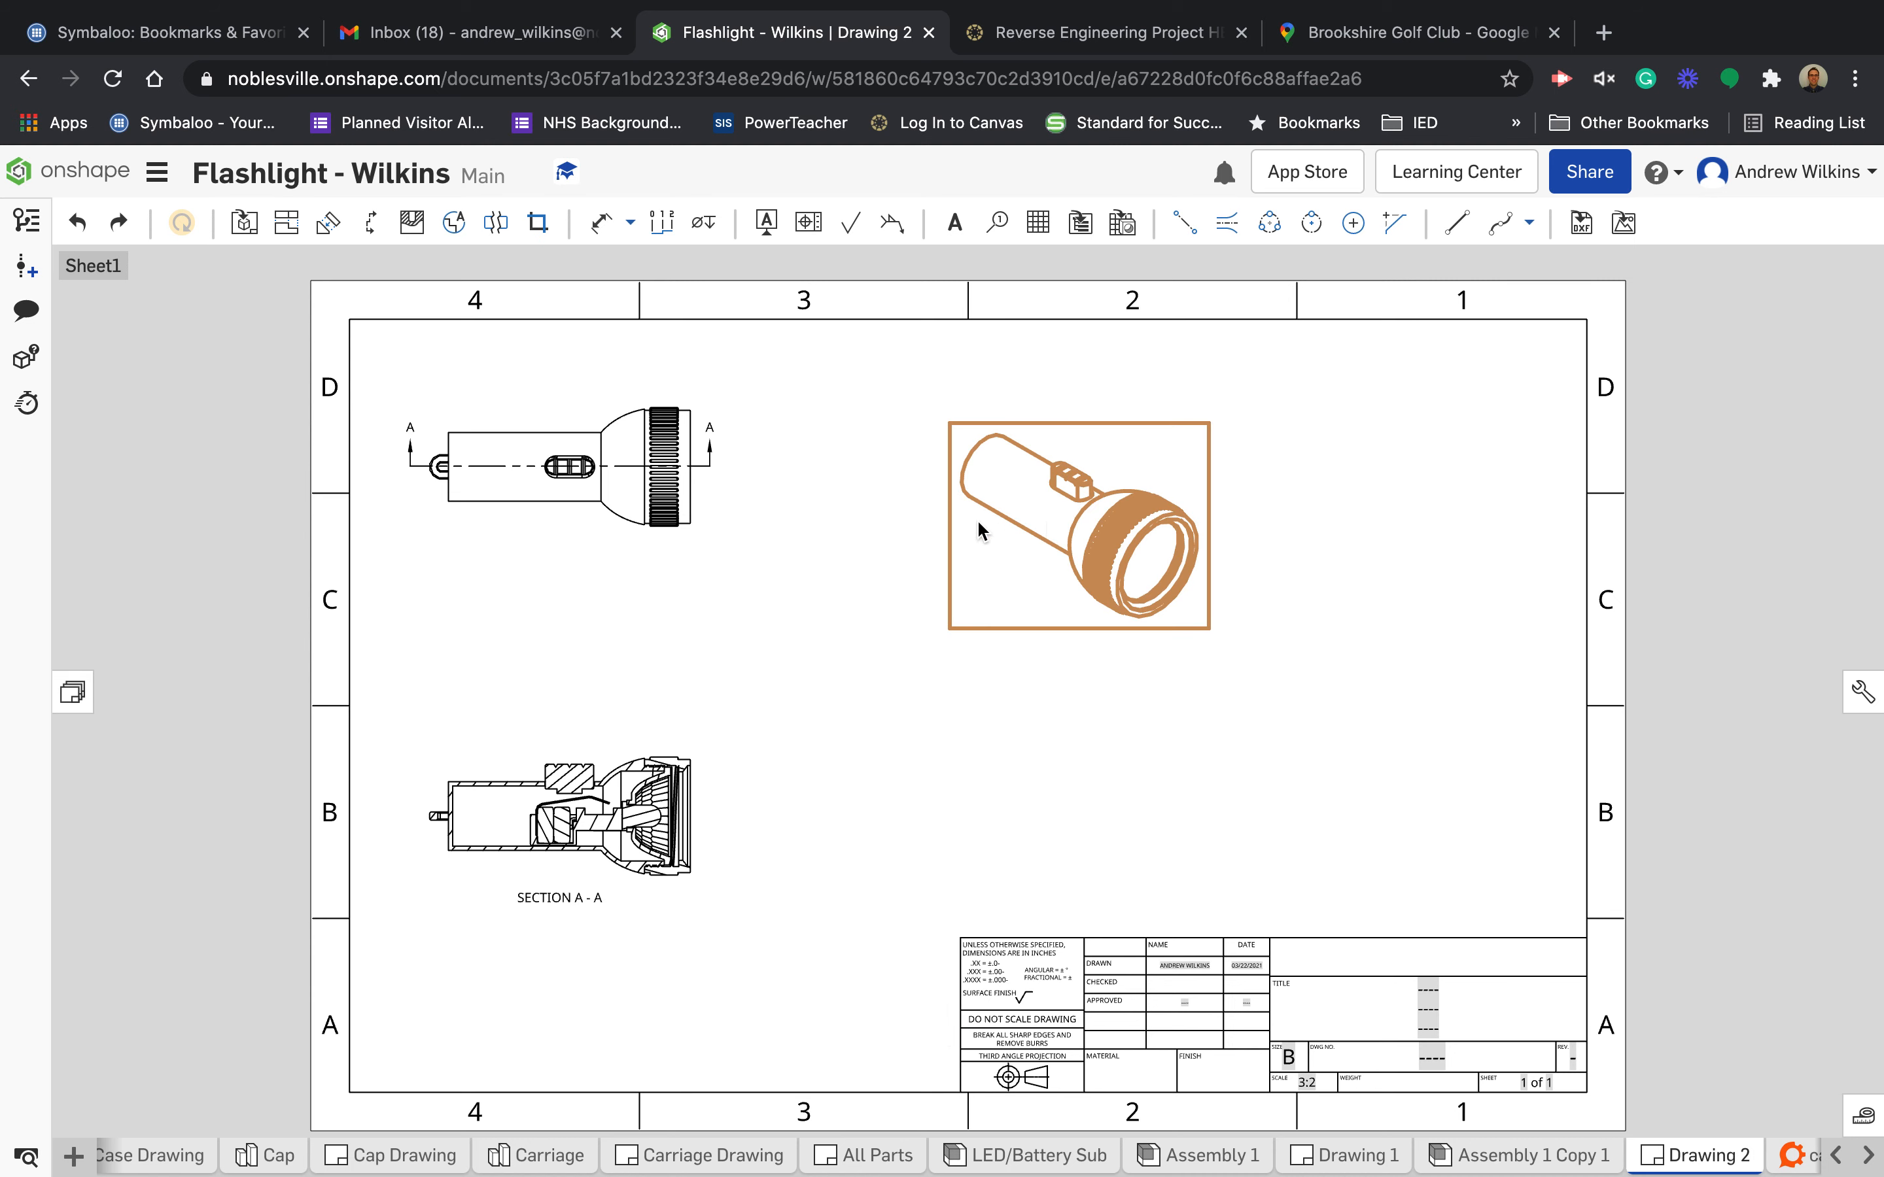
drag(946, 523, 920, 513)
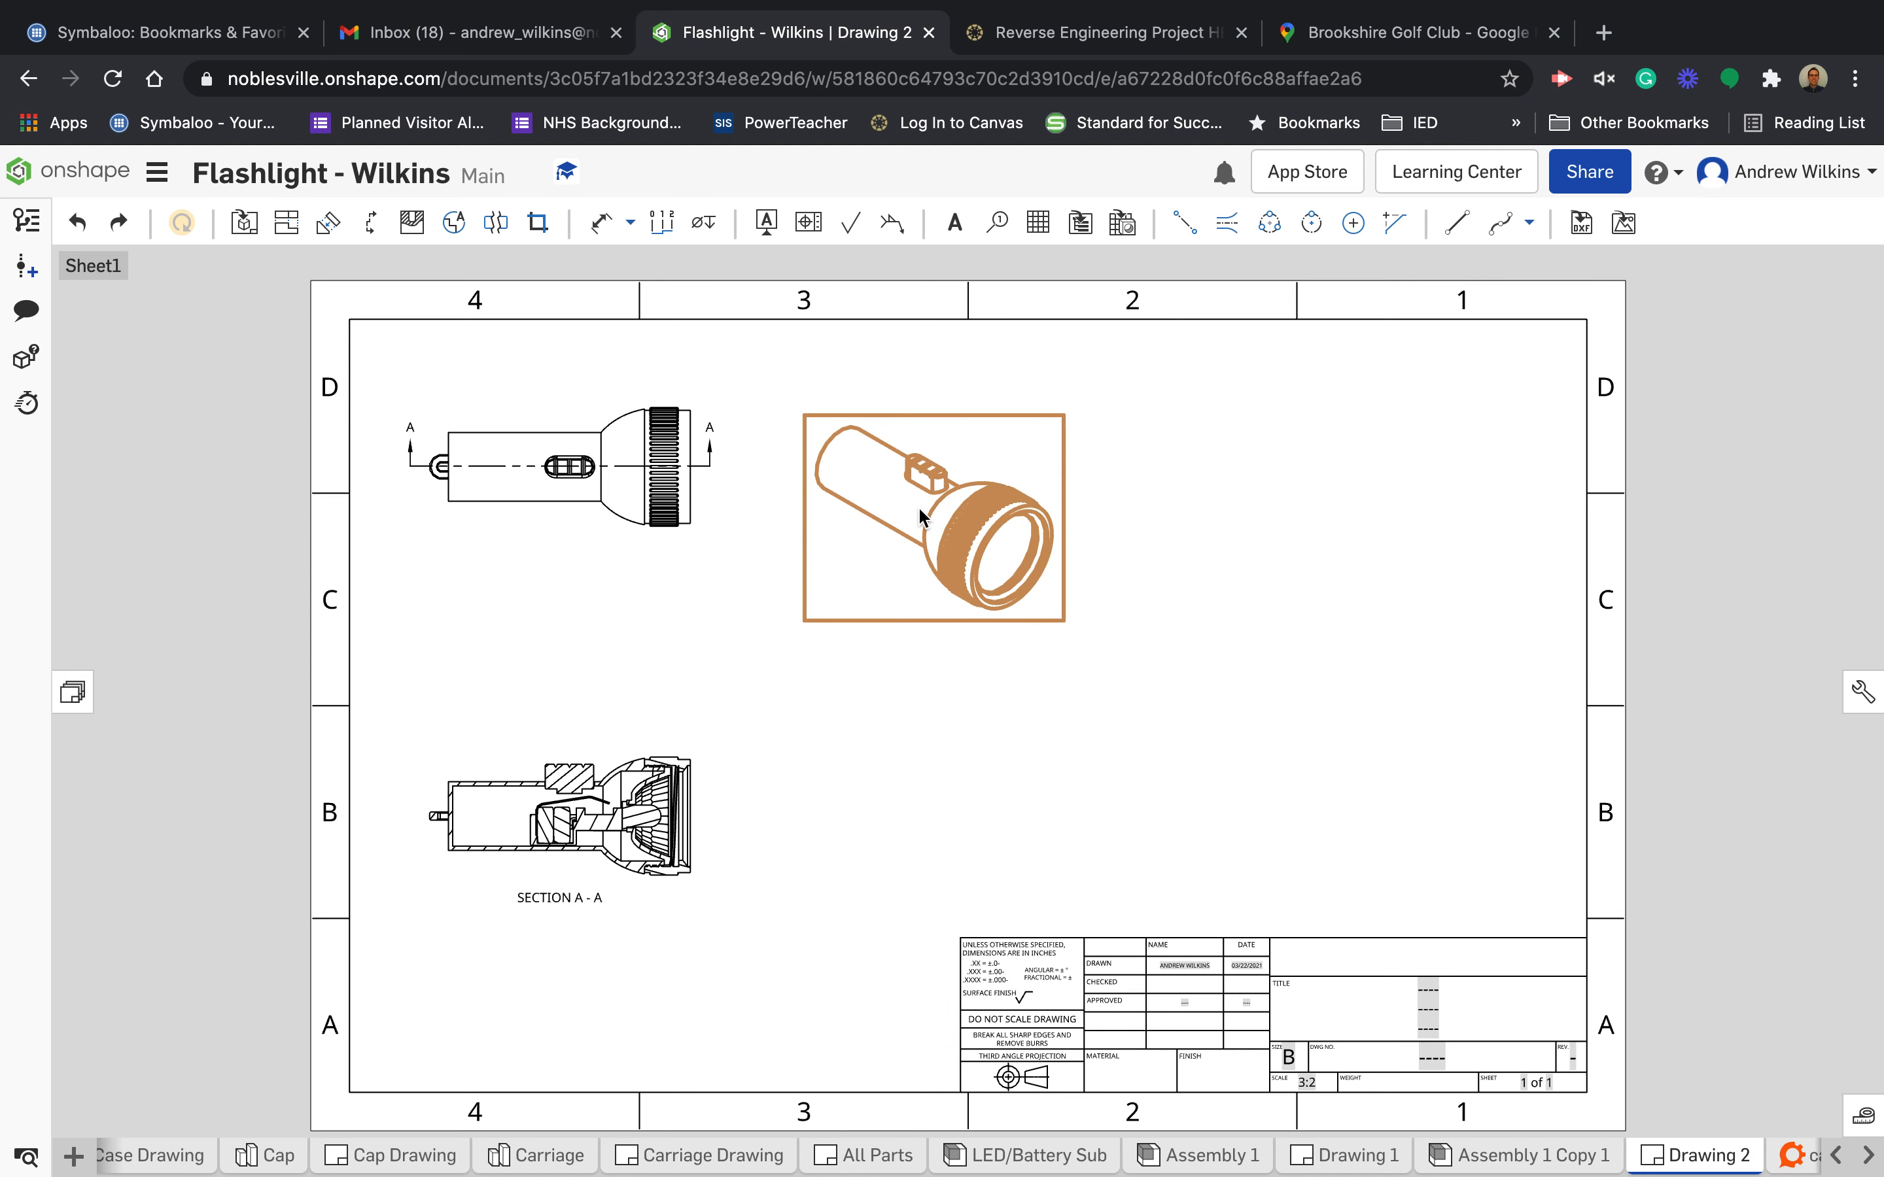
click(618, 827)
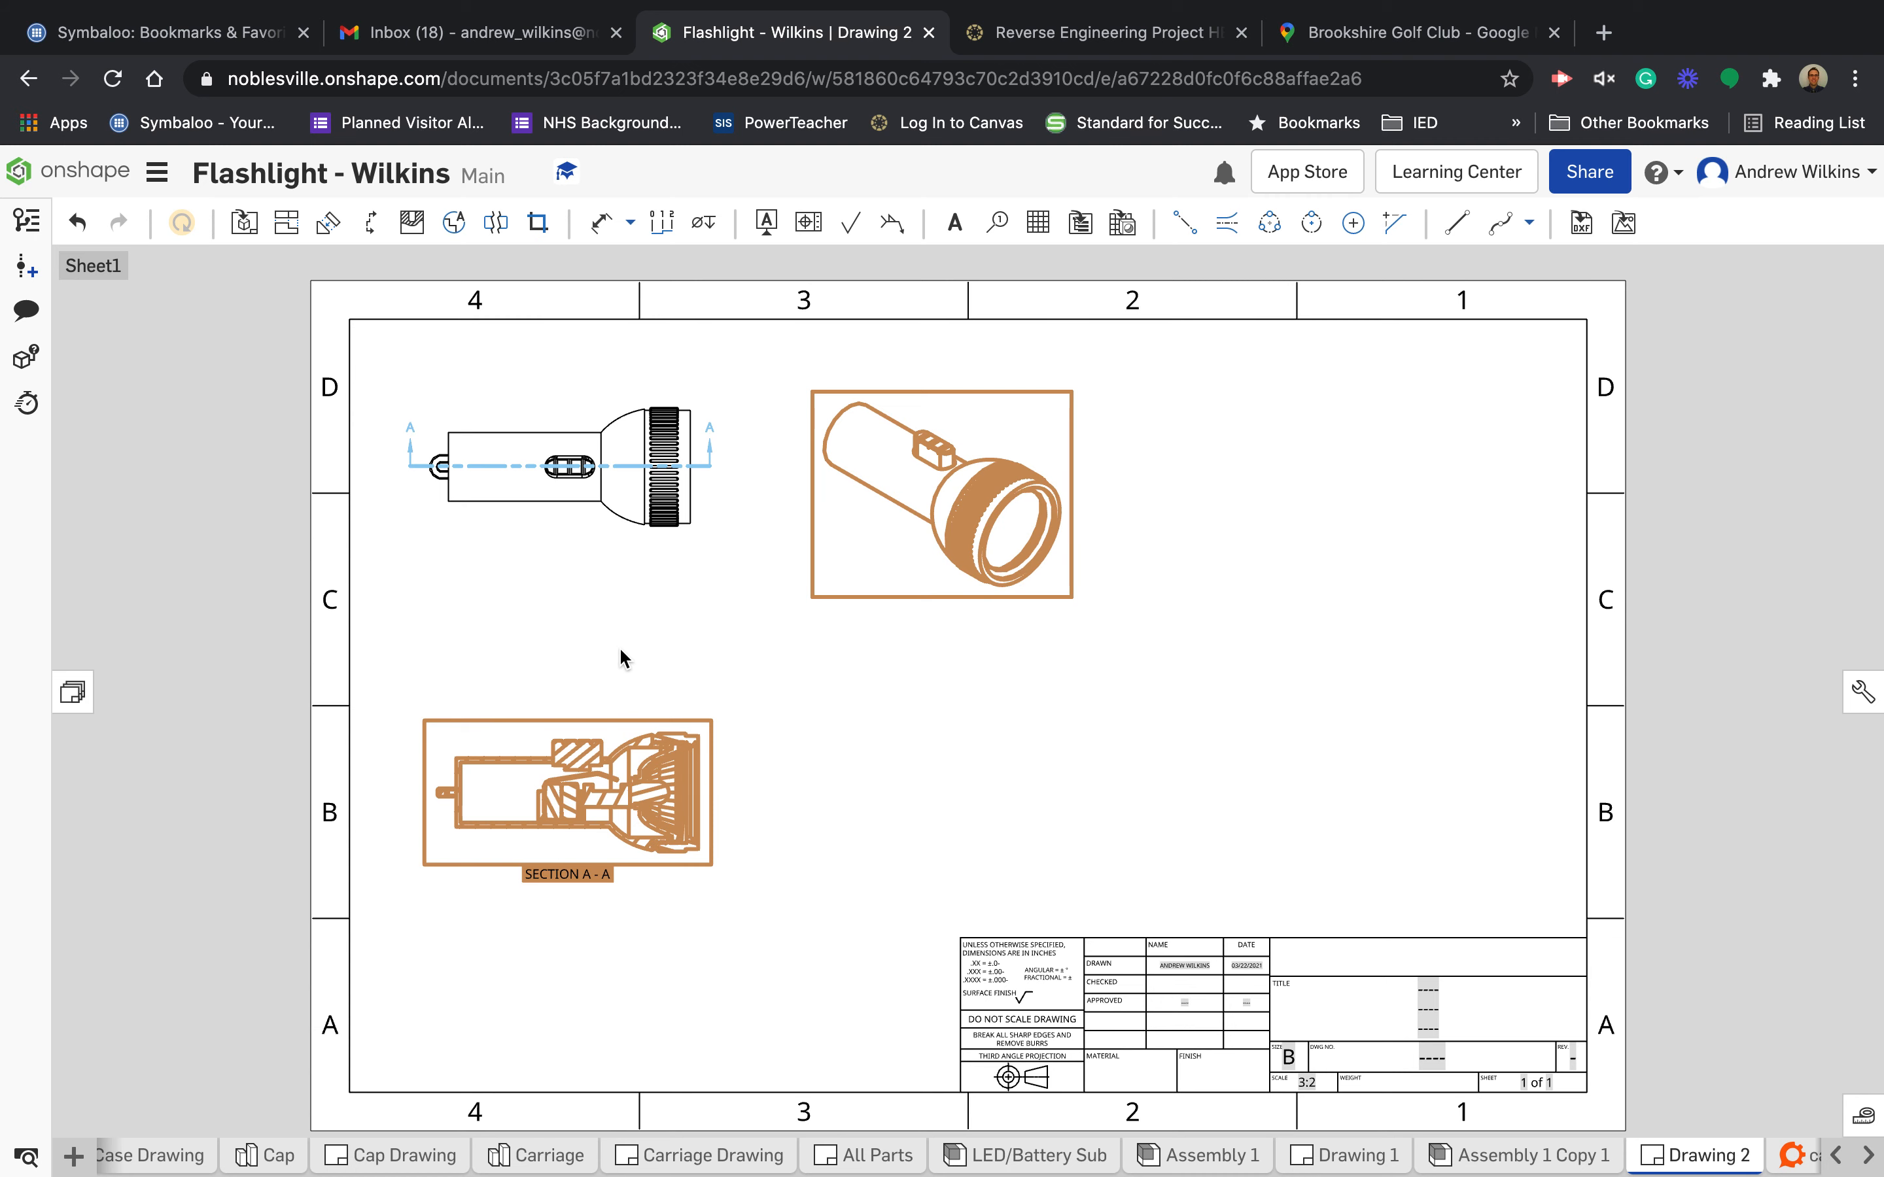
key(ctrl+z)
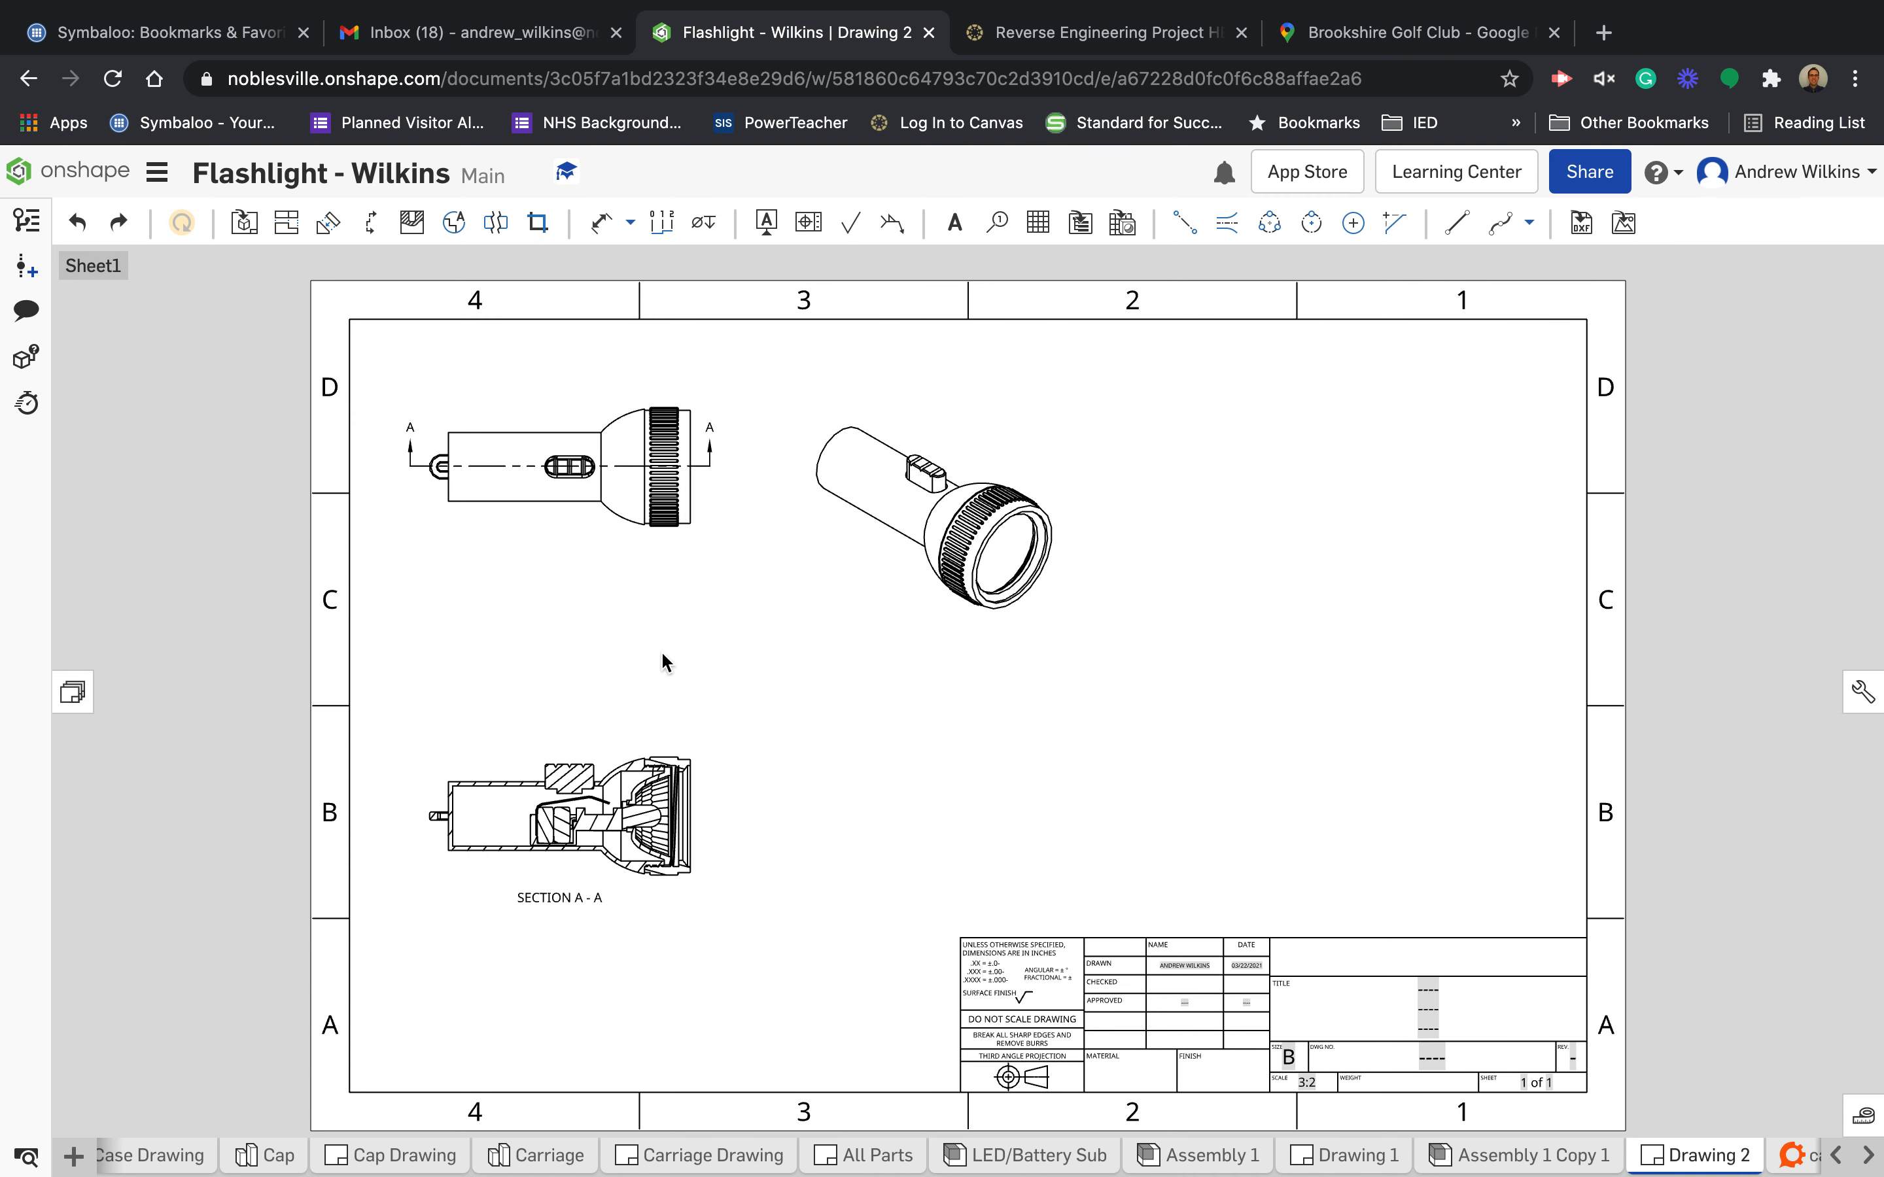
click(601, 795)
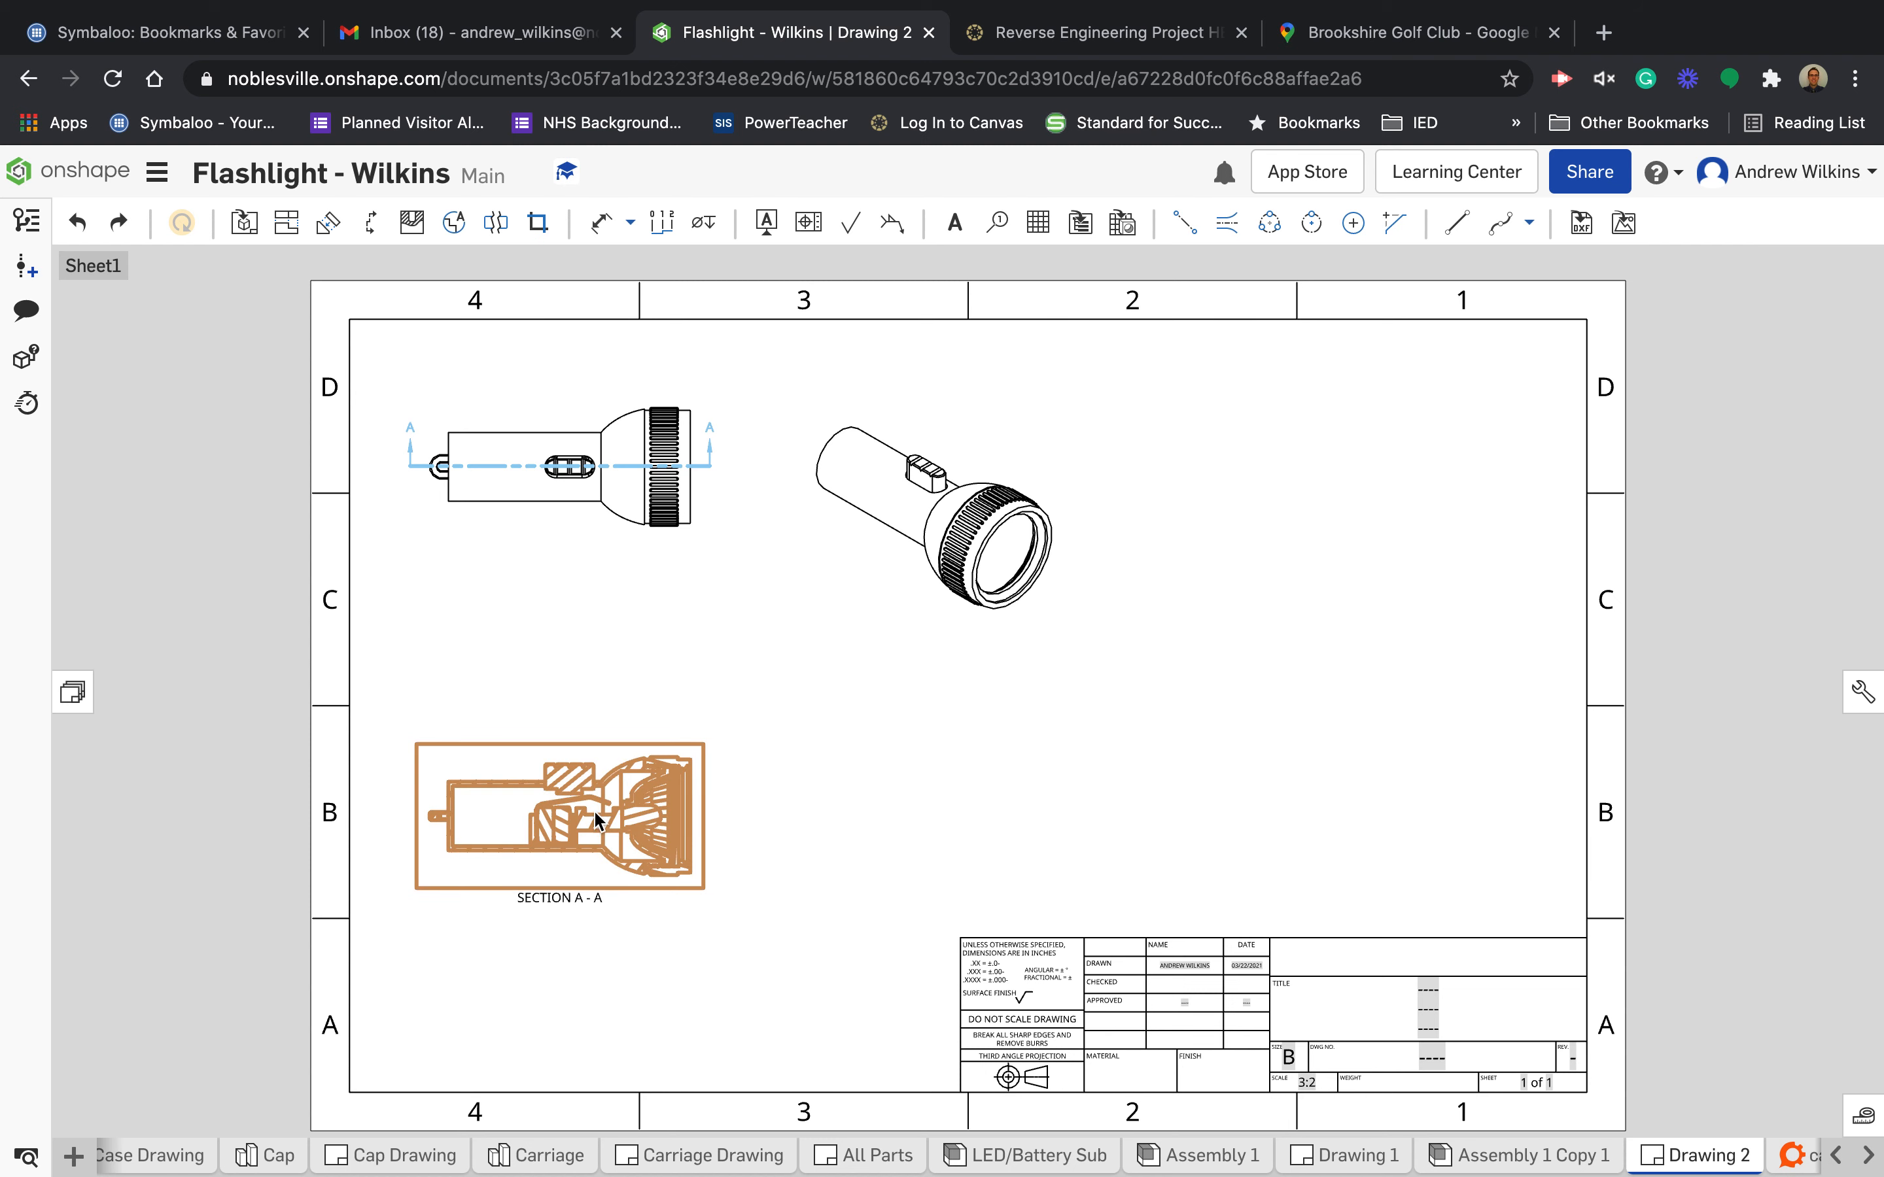
drag(596, 673, 580, 820)
mouse_move(574, 682)
mouse_down()
mouse_move(558, 707)
mouse_move(577, 699)
mouse_up()
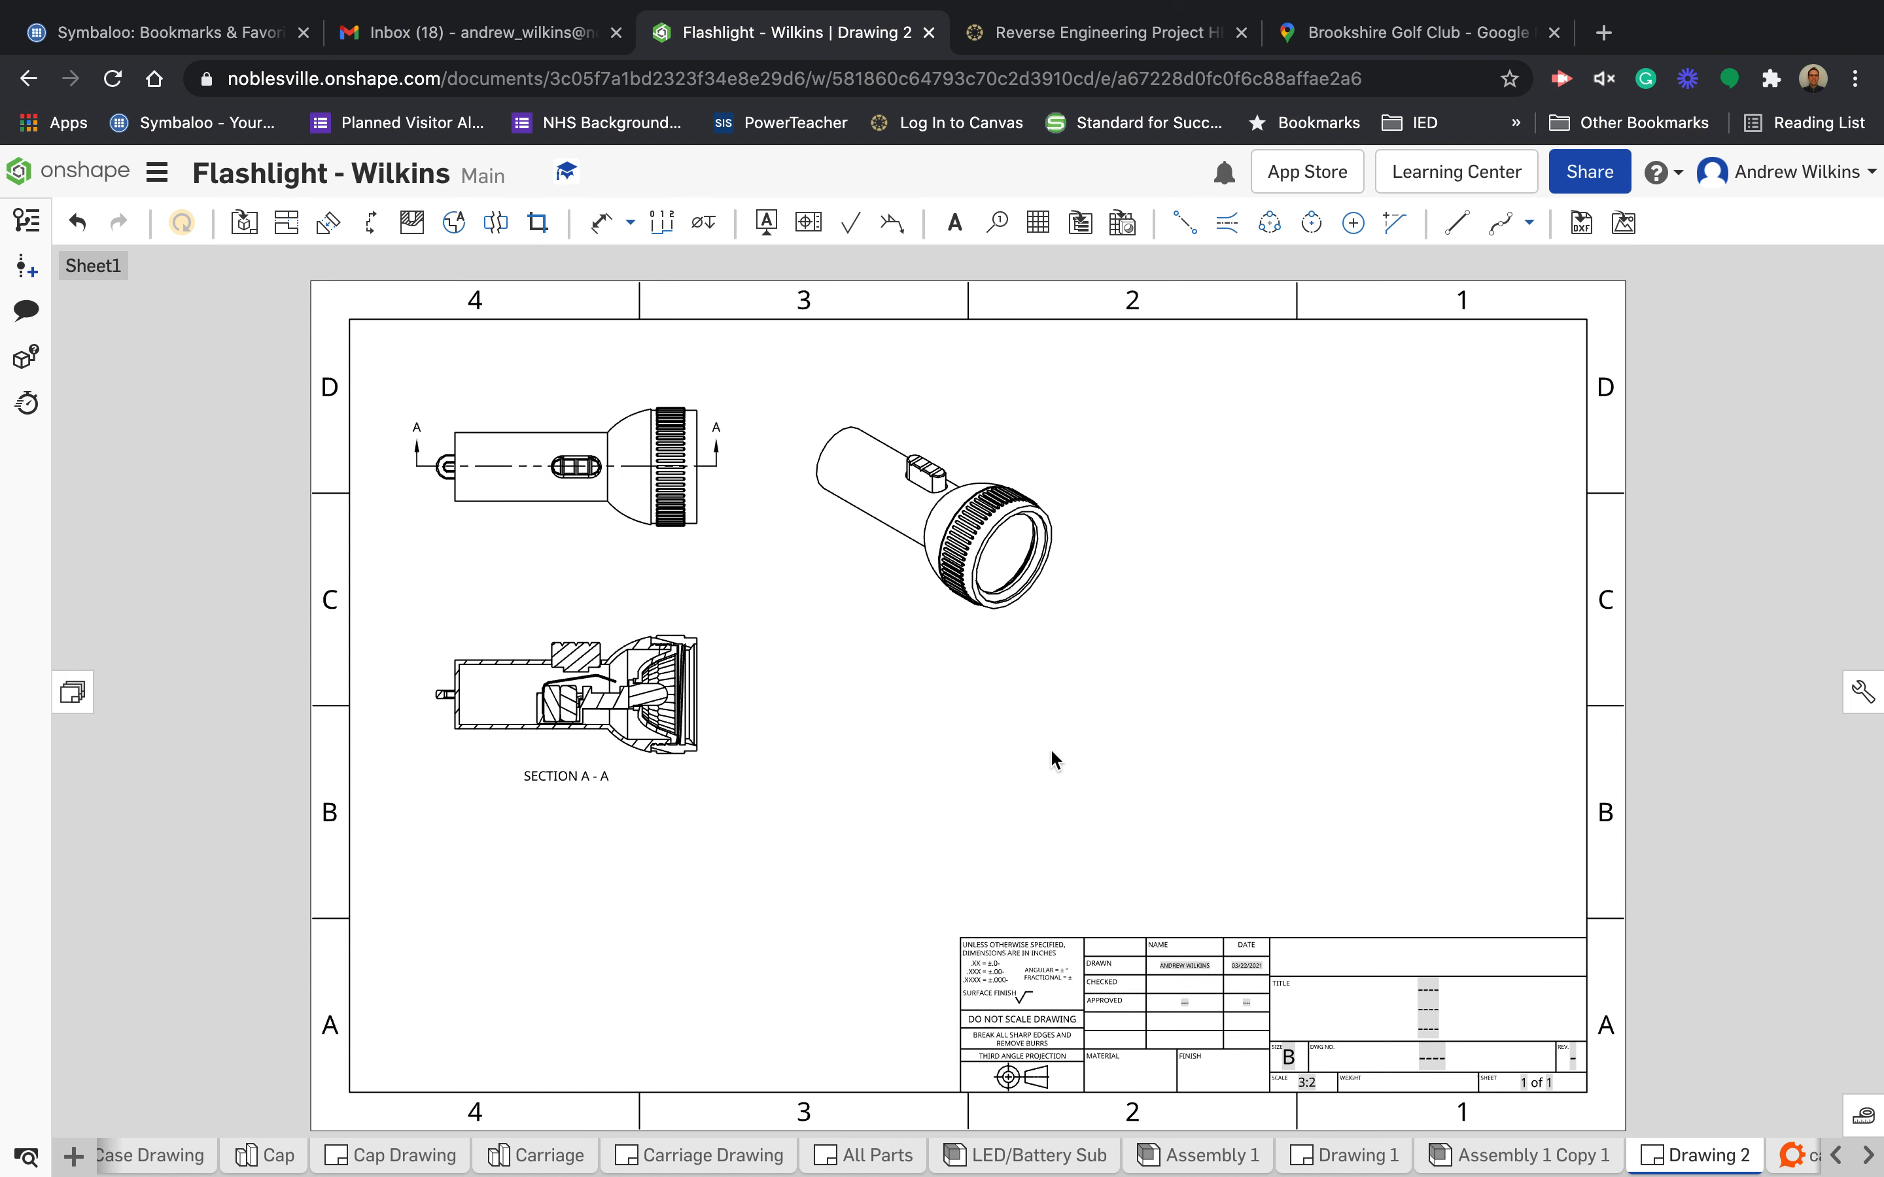
- Insert an Isometric view of Assembly 1 Copy 1 using Explode 1 at the 3:2 sheet scale in the sheet's upper-right area
click(244, 224)
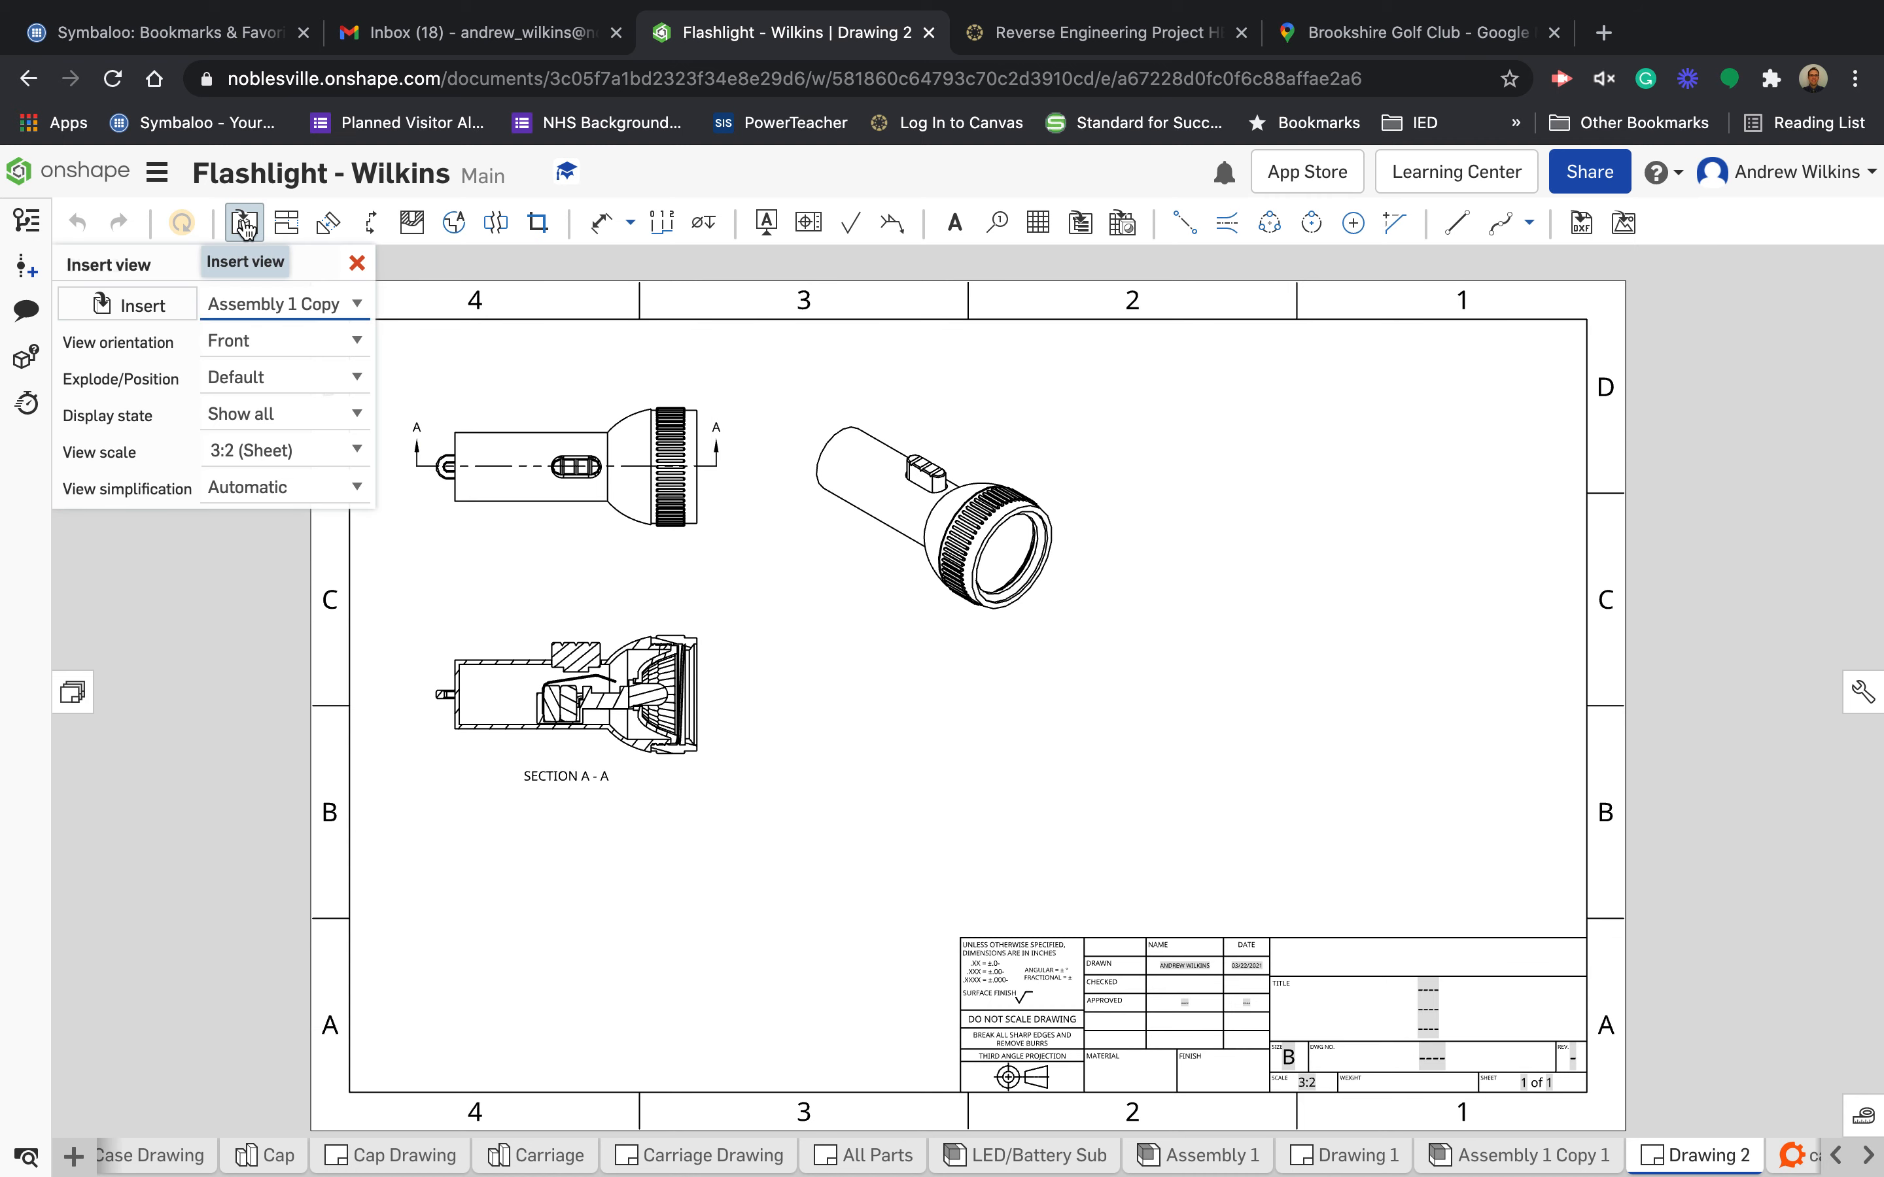
click(296, 379)
click(296, 405)
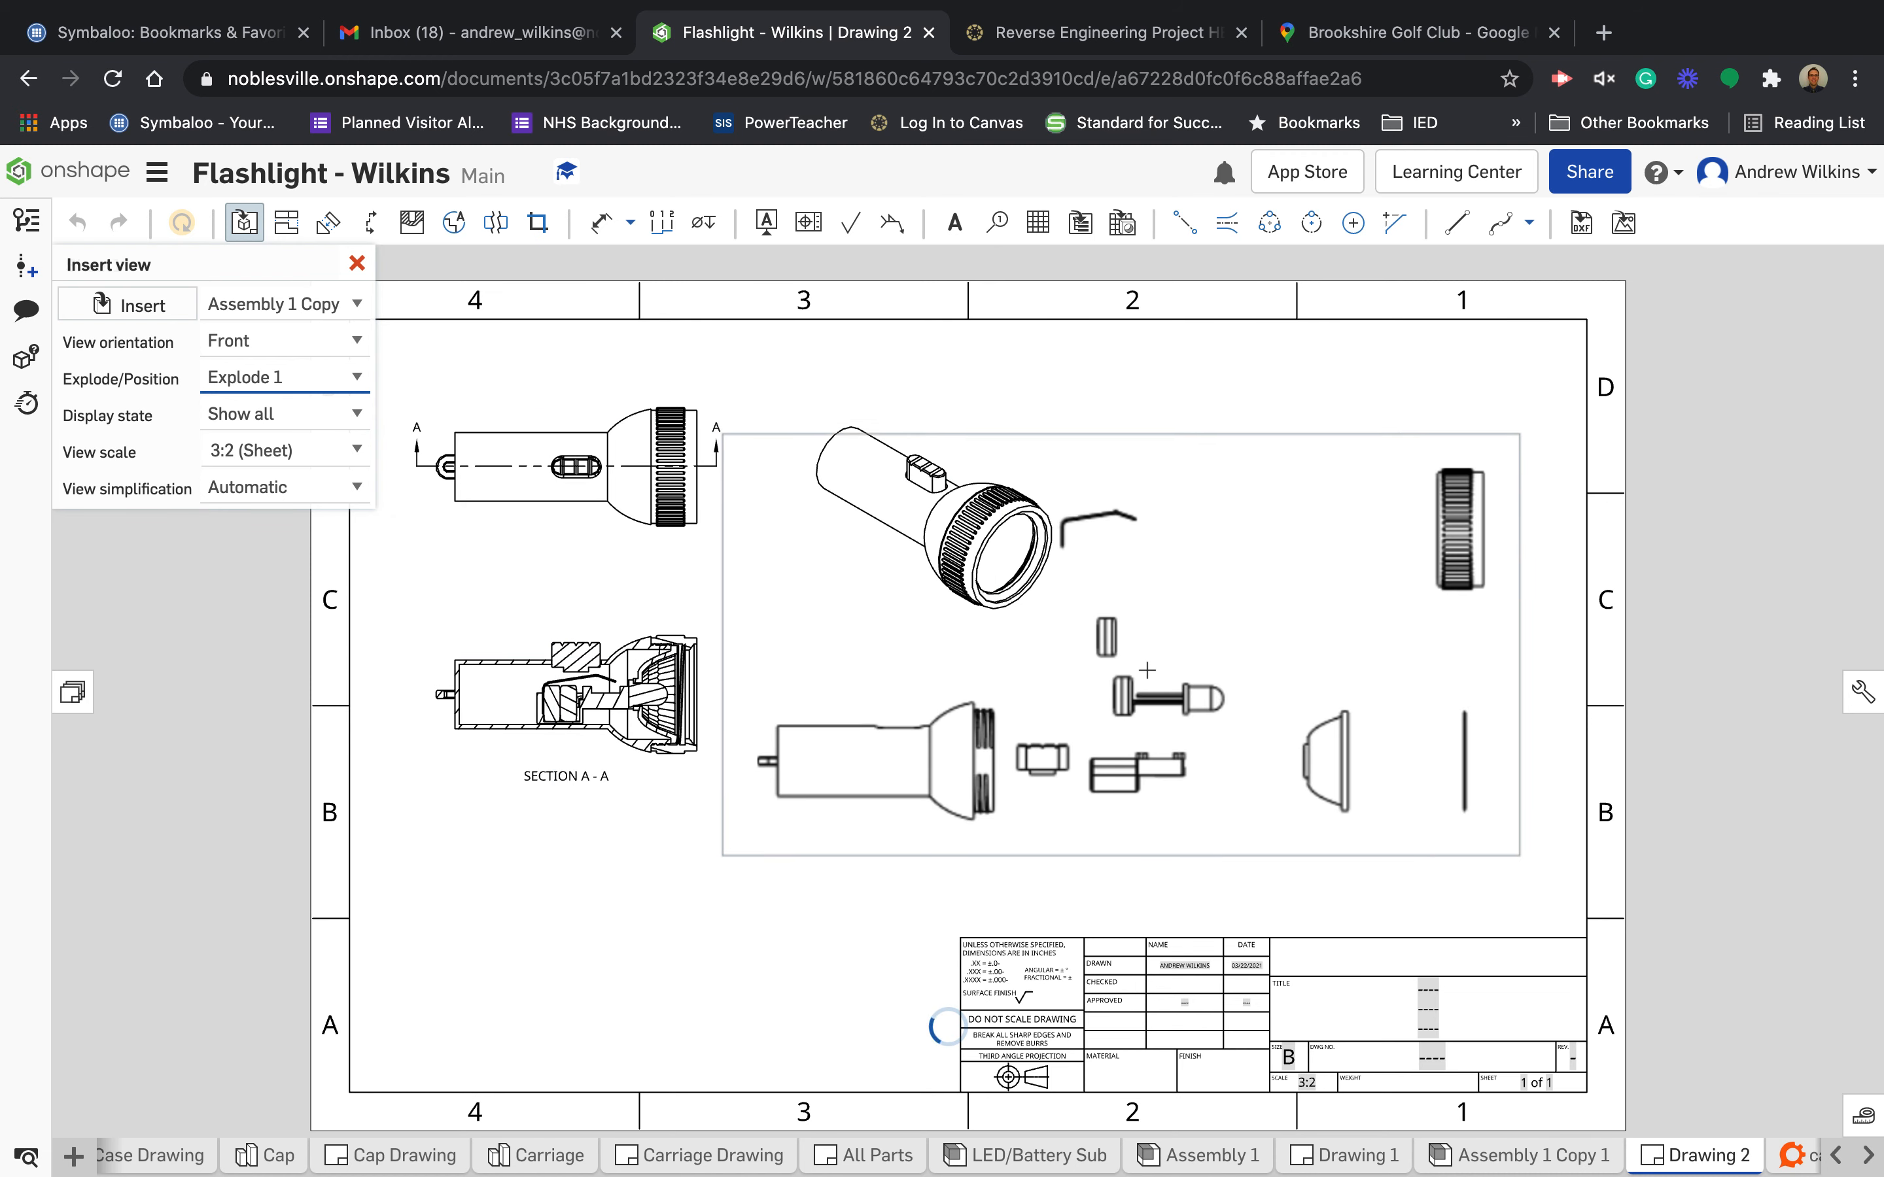
click(347, 341)
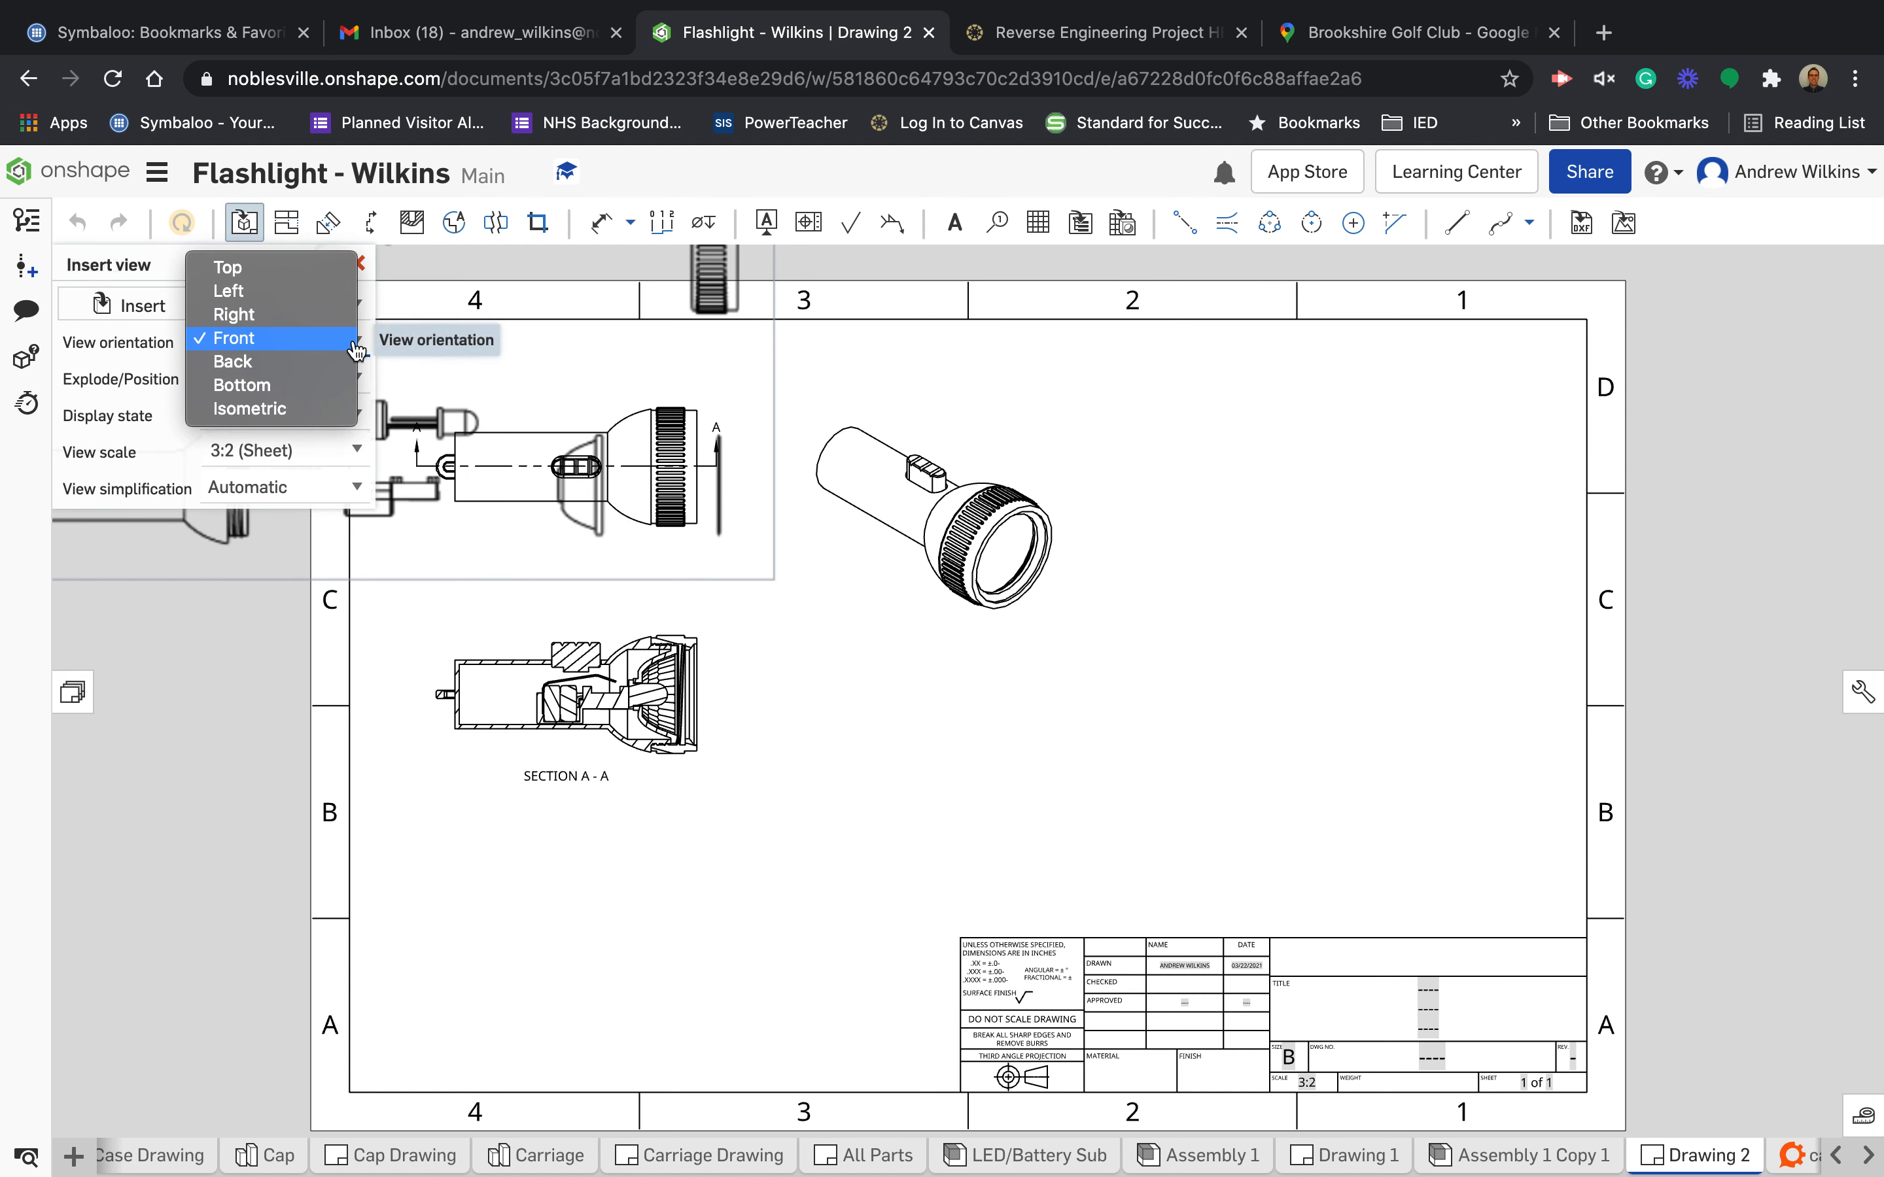
click(296, 408)
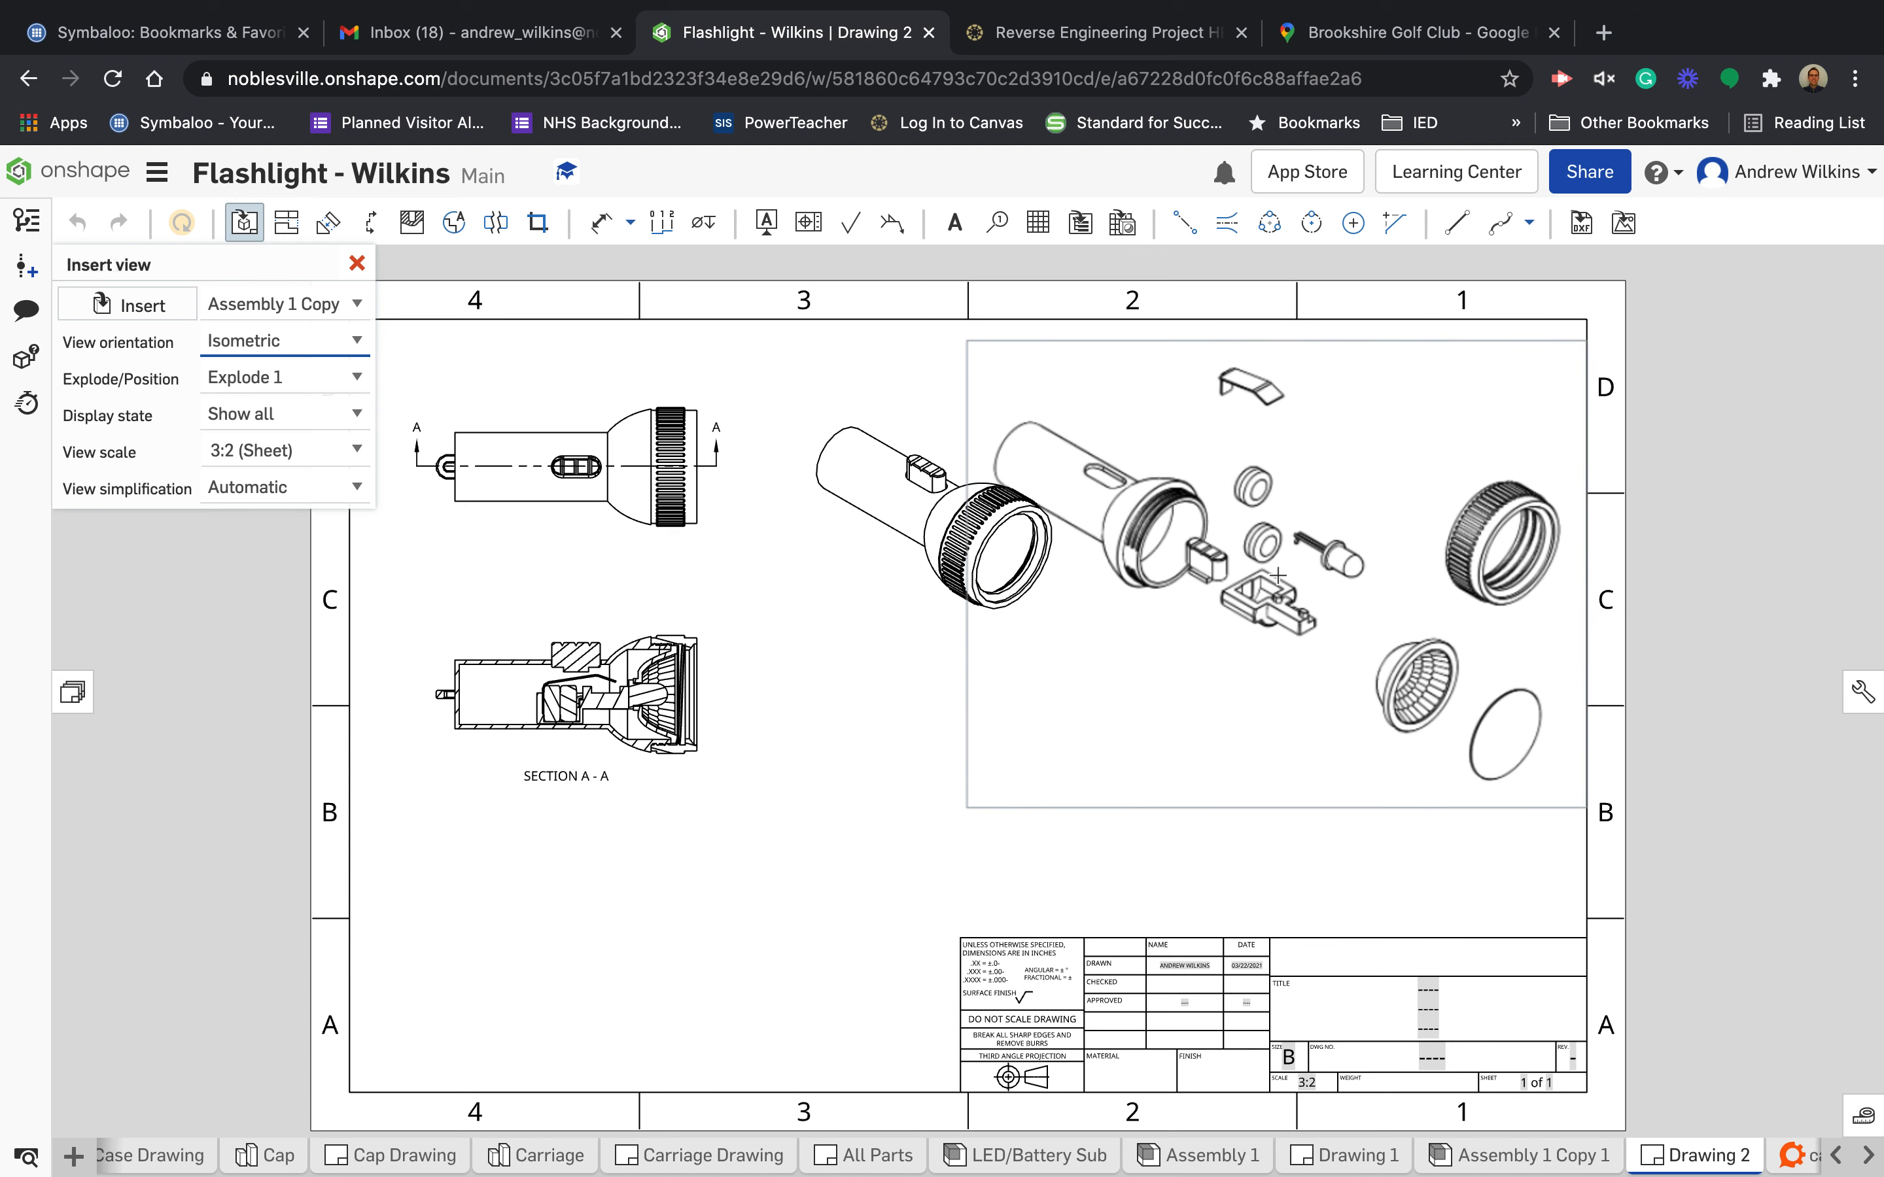
click(1277, 580)
key(Escape)
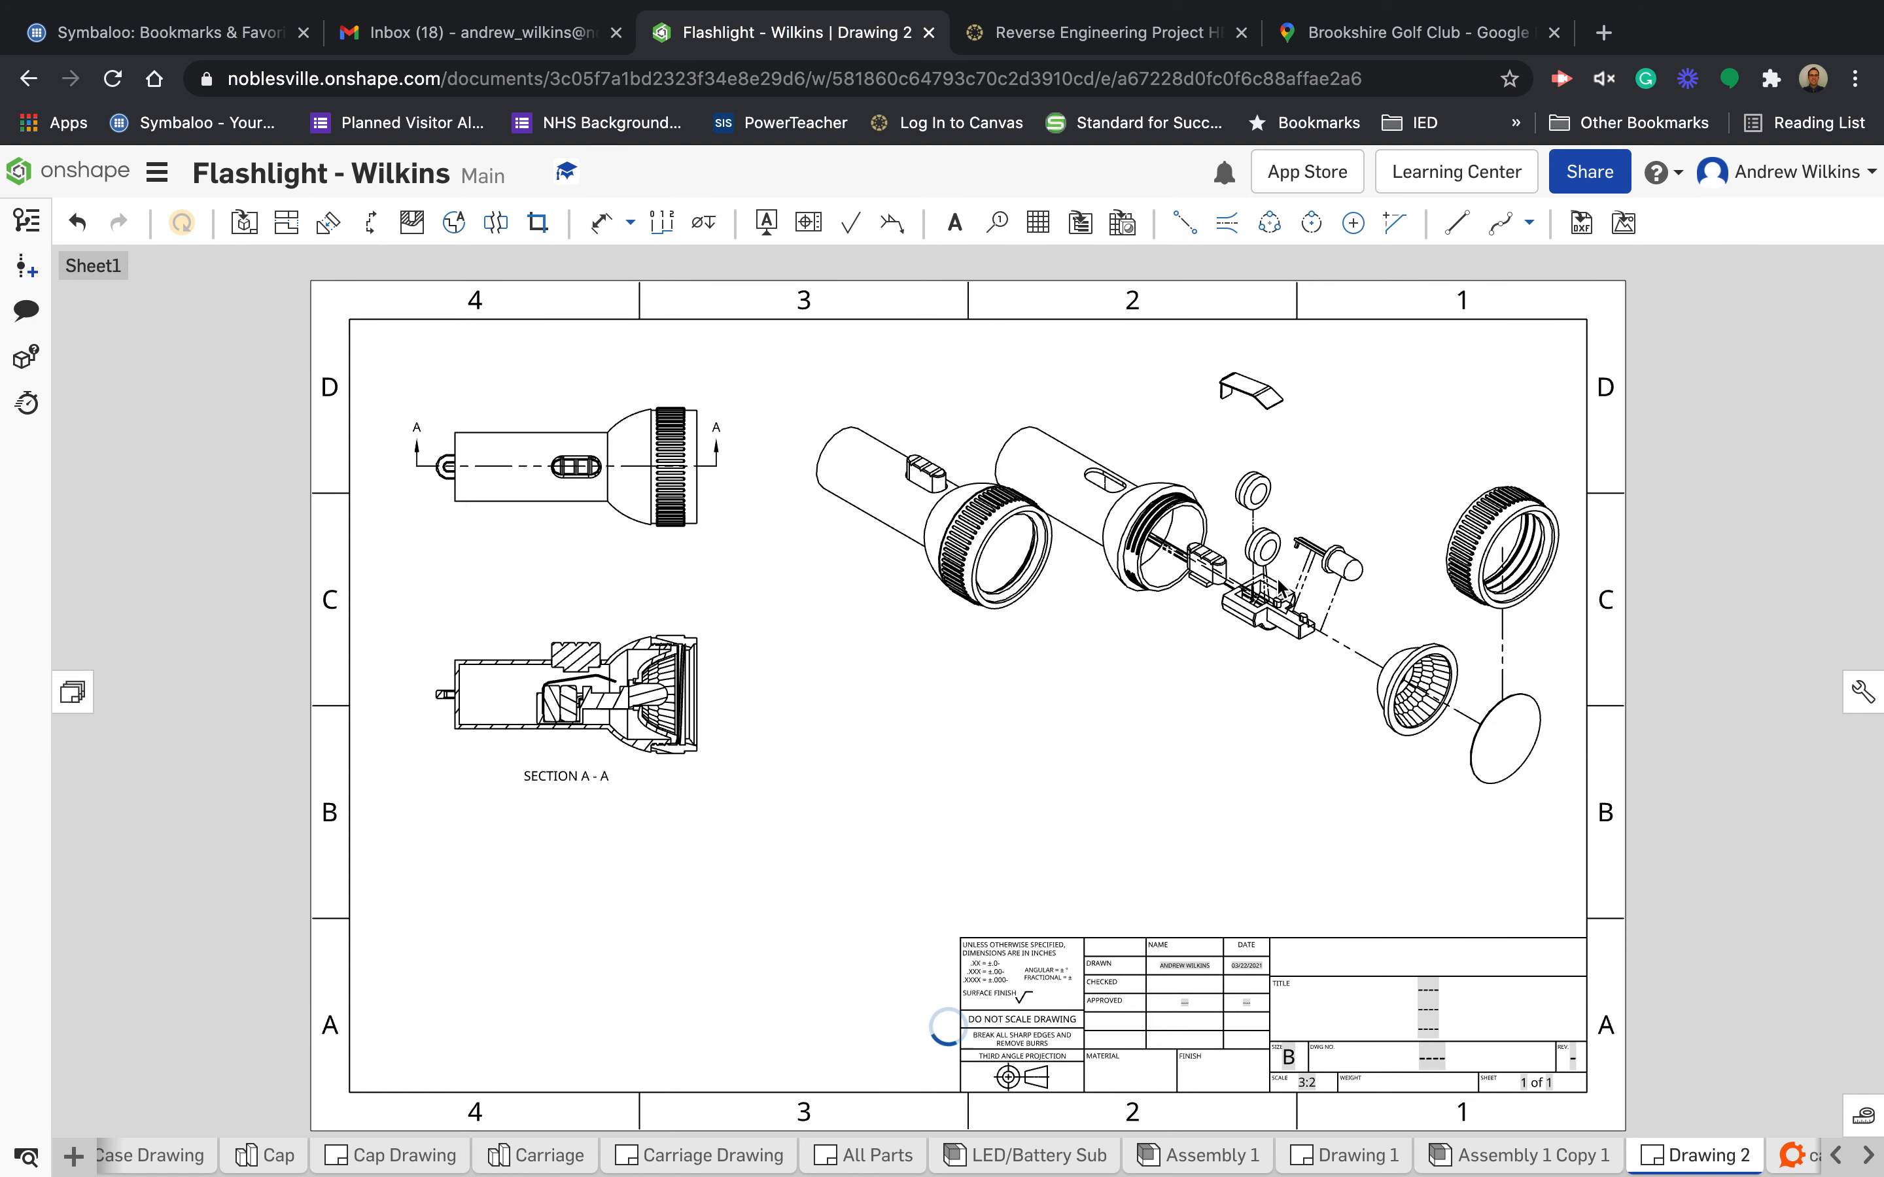
- Move the top view and the assembled isometric view together toward the sheet's upper-left corner
click(872, 527)
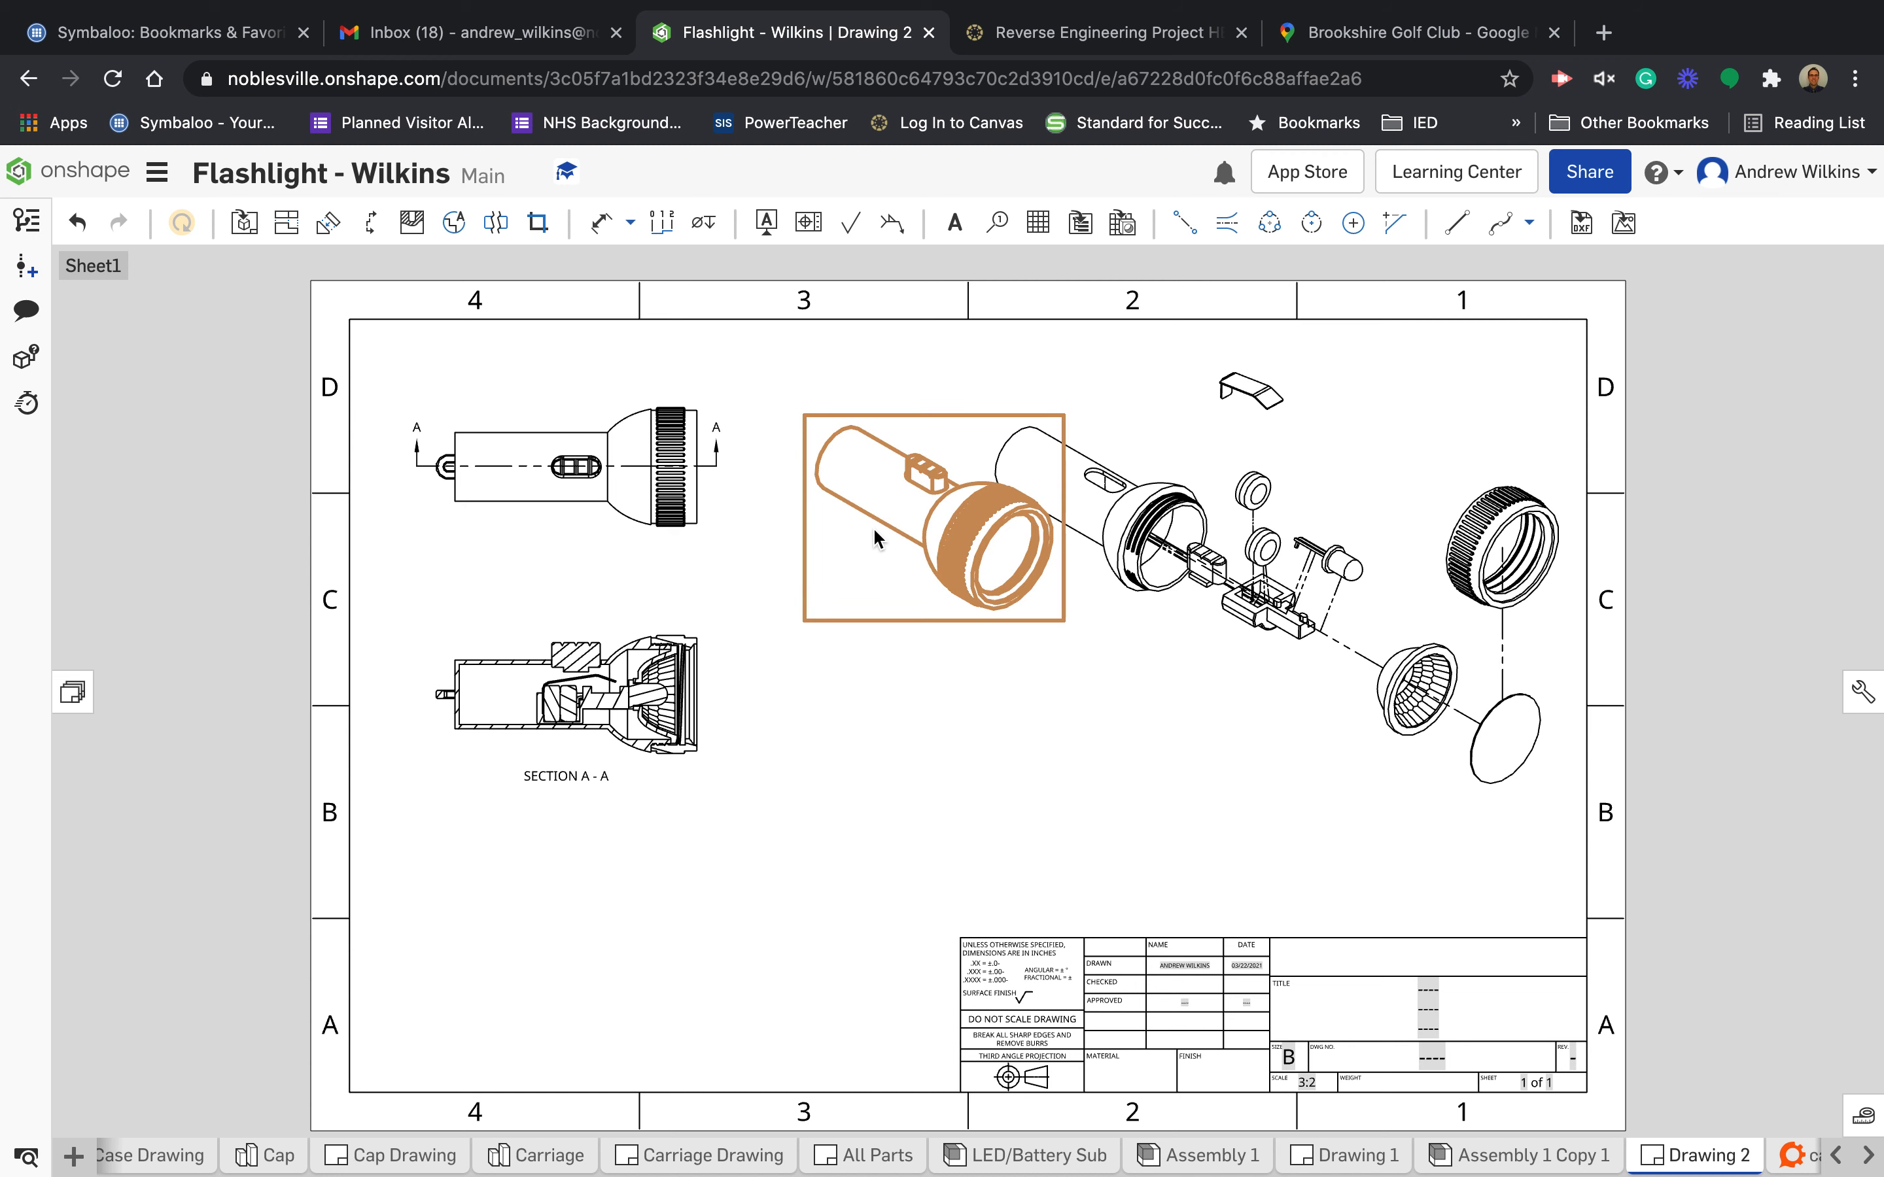
click(552, 506)
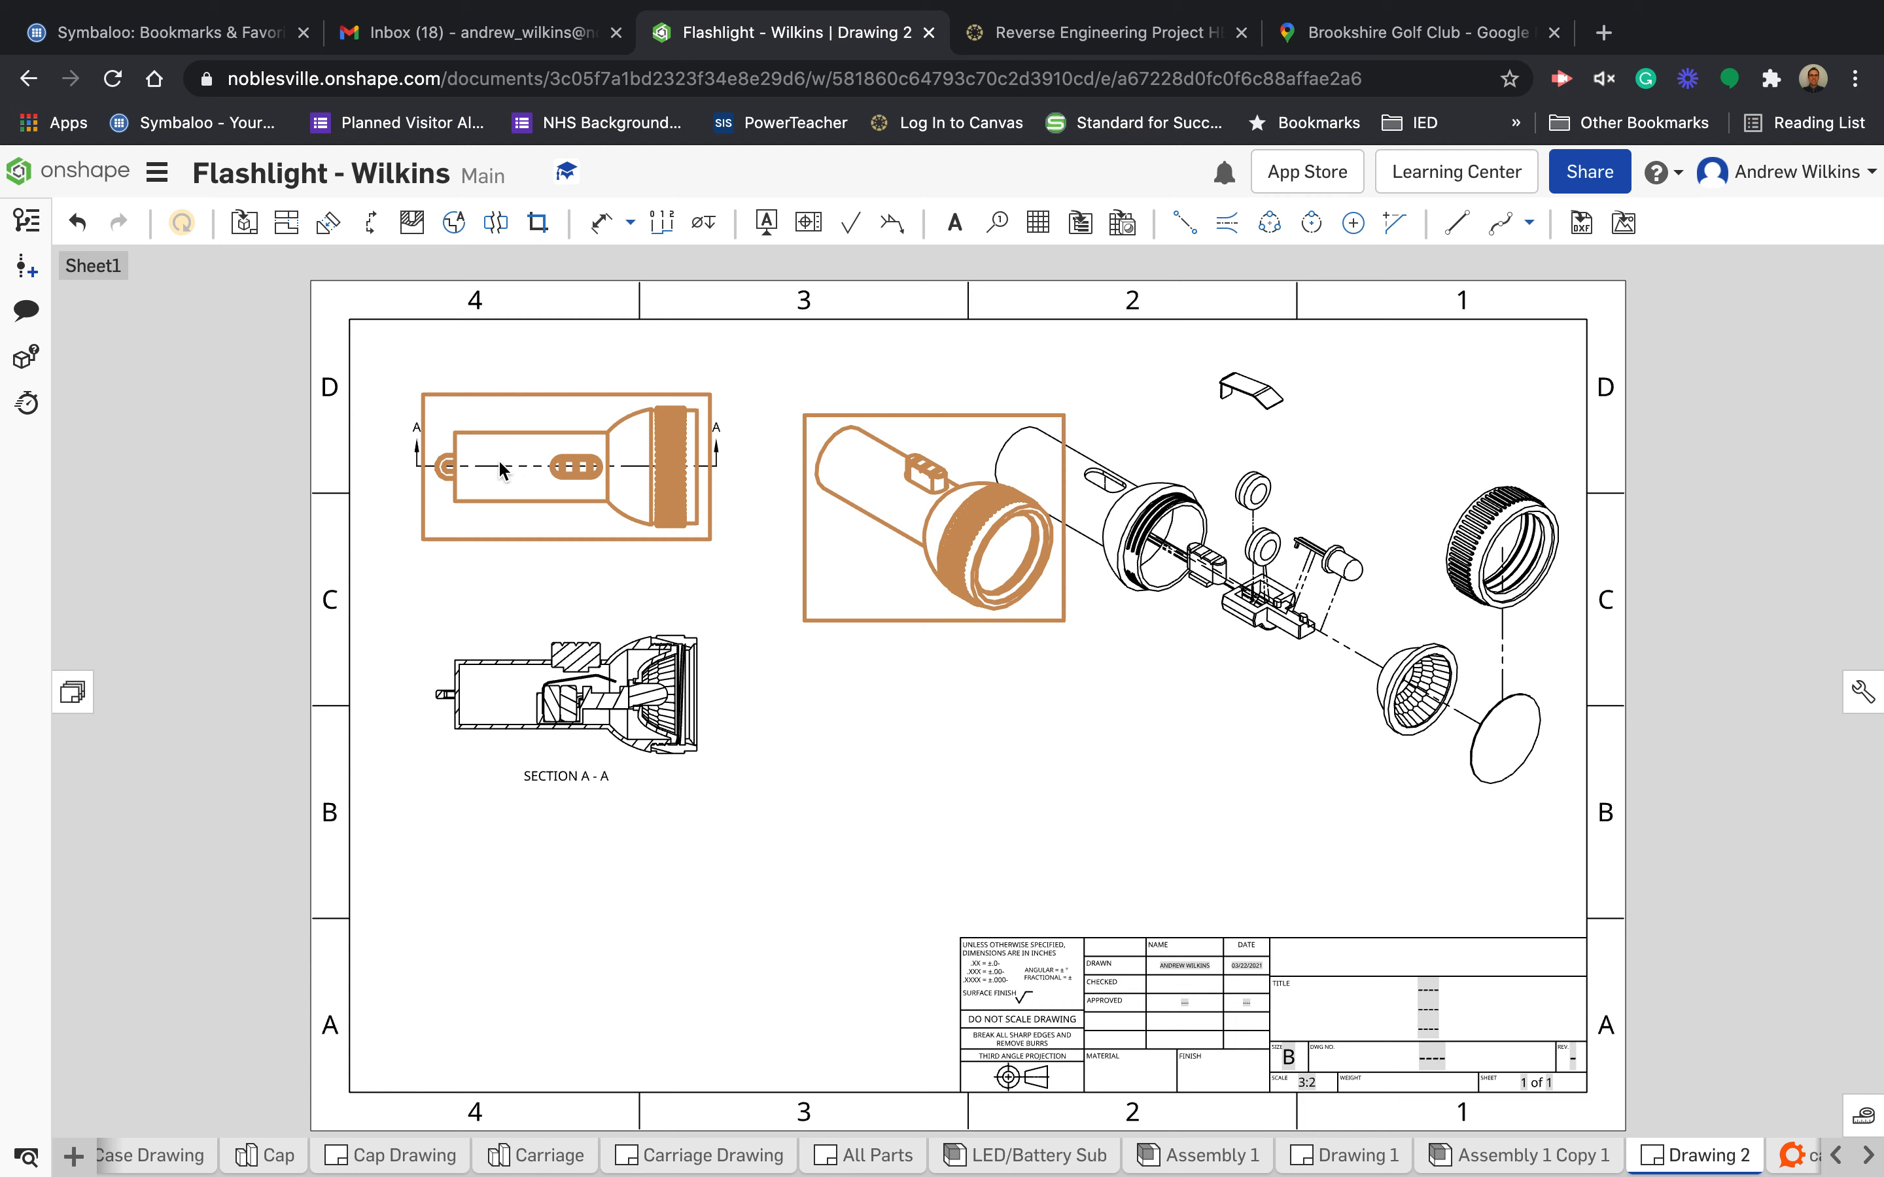
drag(499, 462, 533, 471)
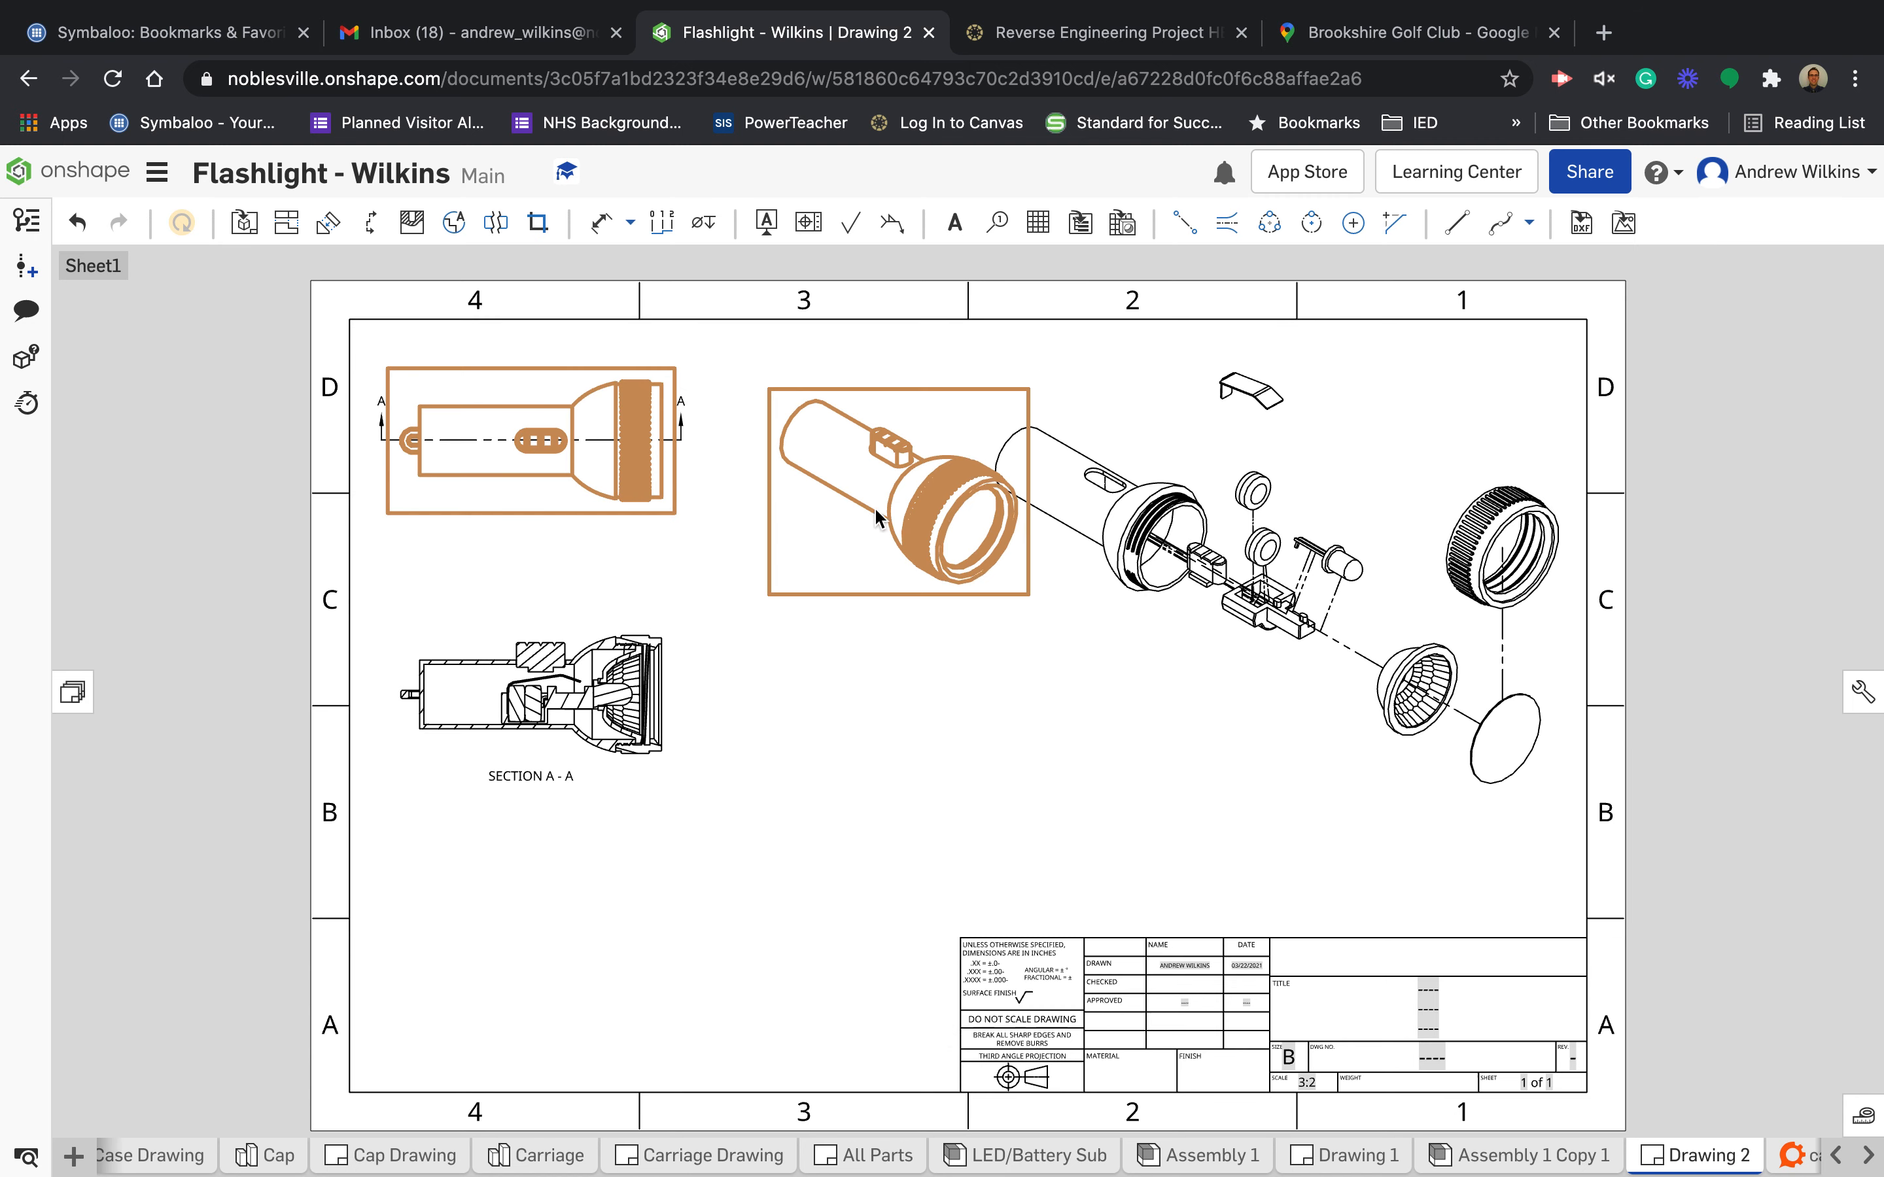
key(Escape)
- Lower the assembled isometric view beside the section view, and shift both views up together toward the top view
click(896, 506)
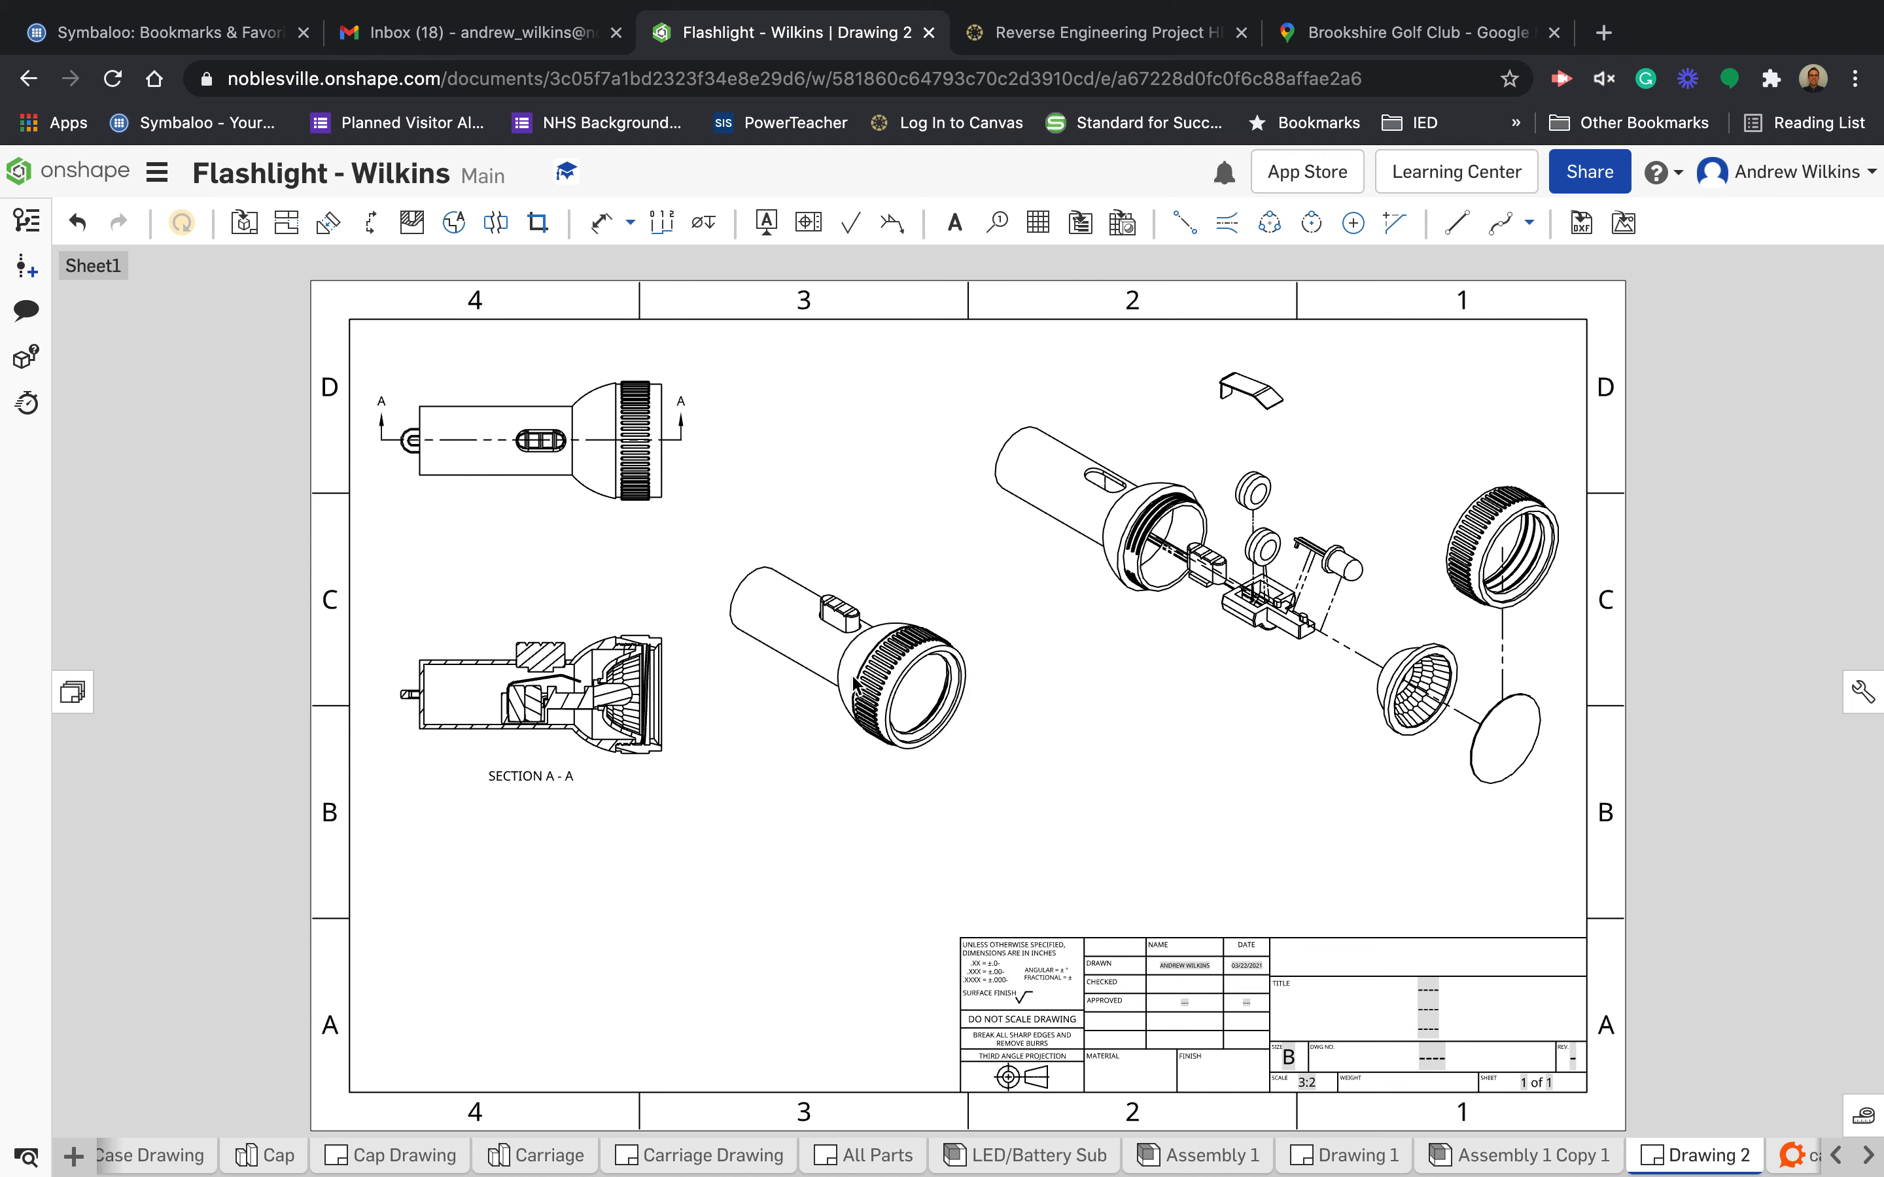
click(636, 729)
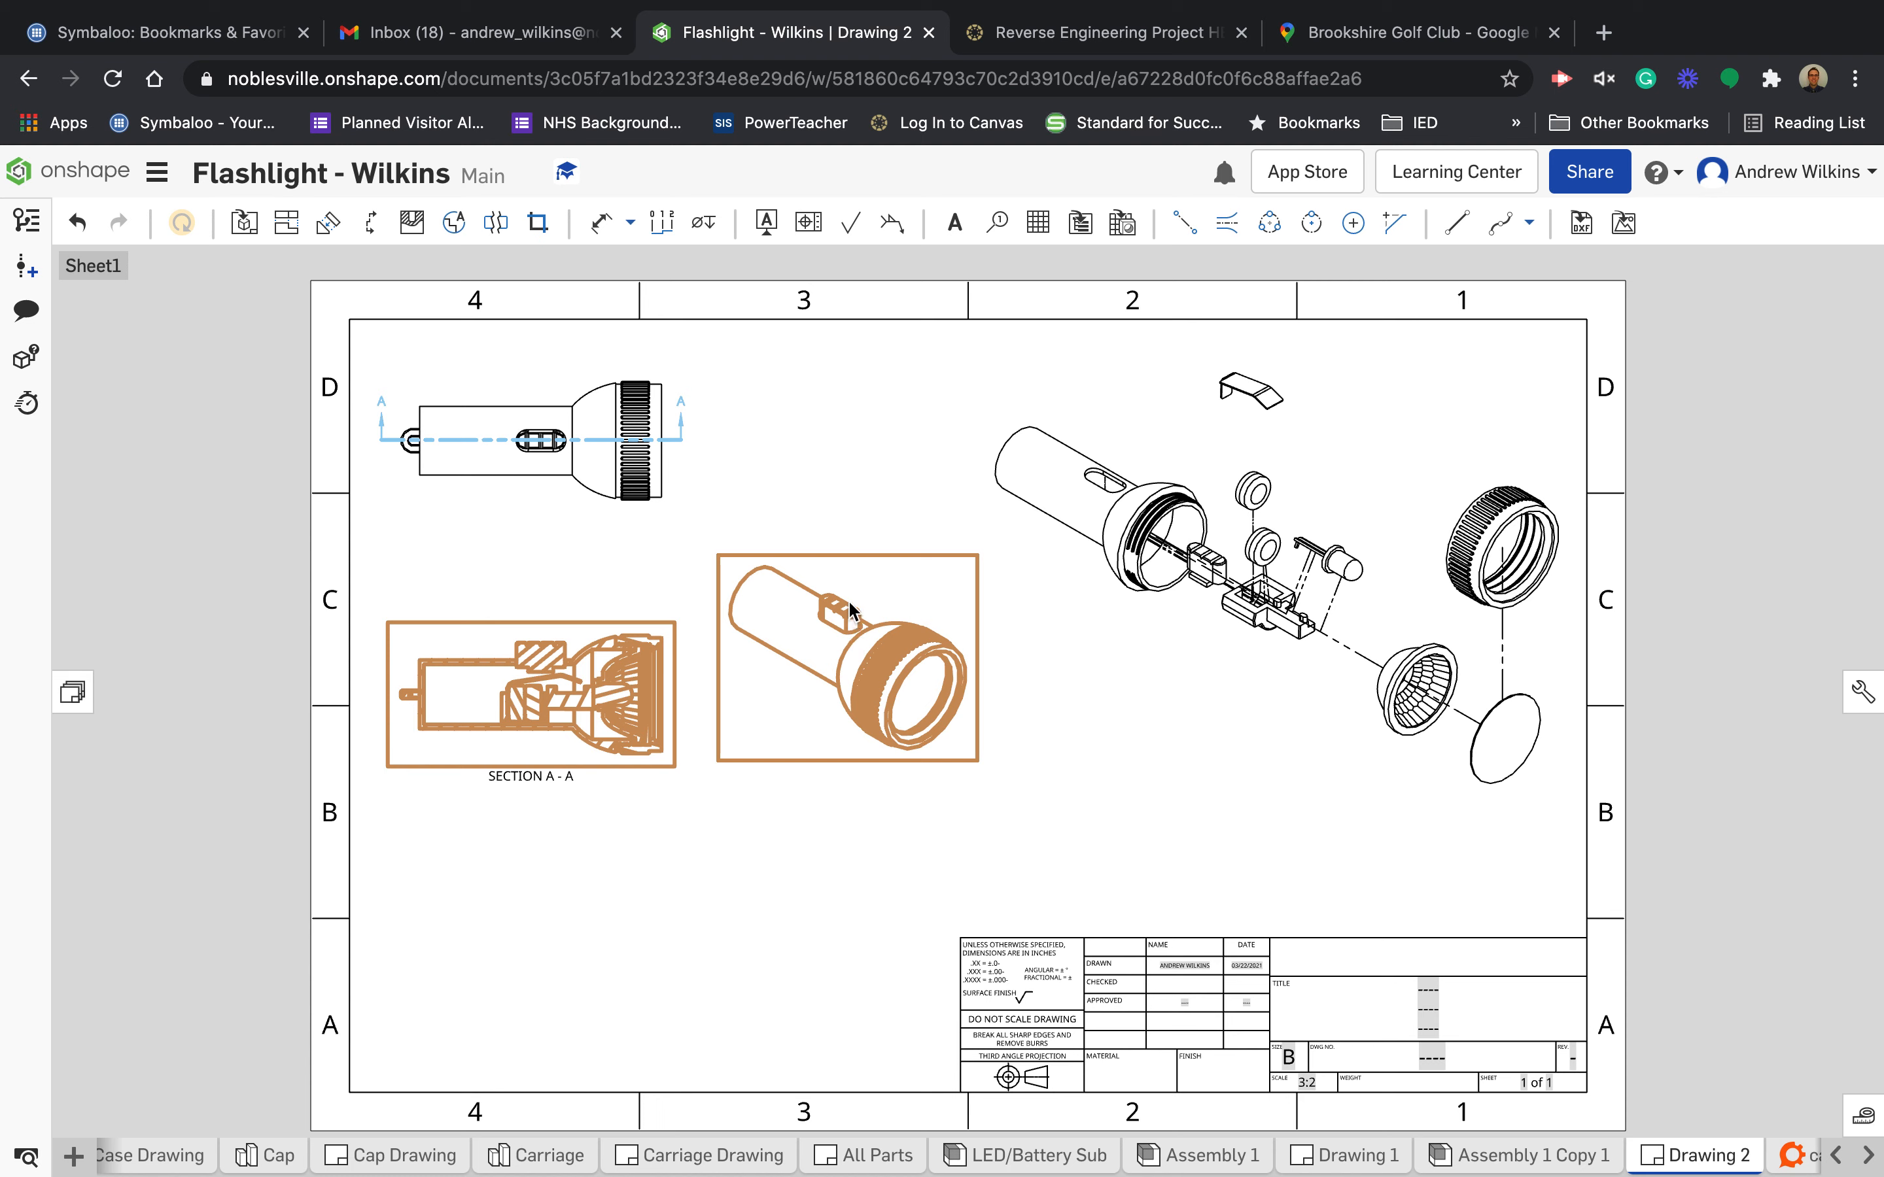
drag(848, 598, 845, 613)
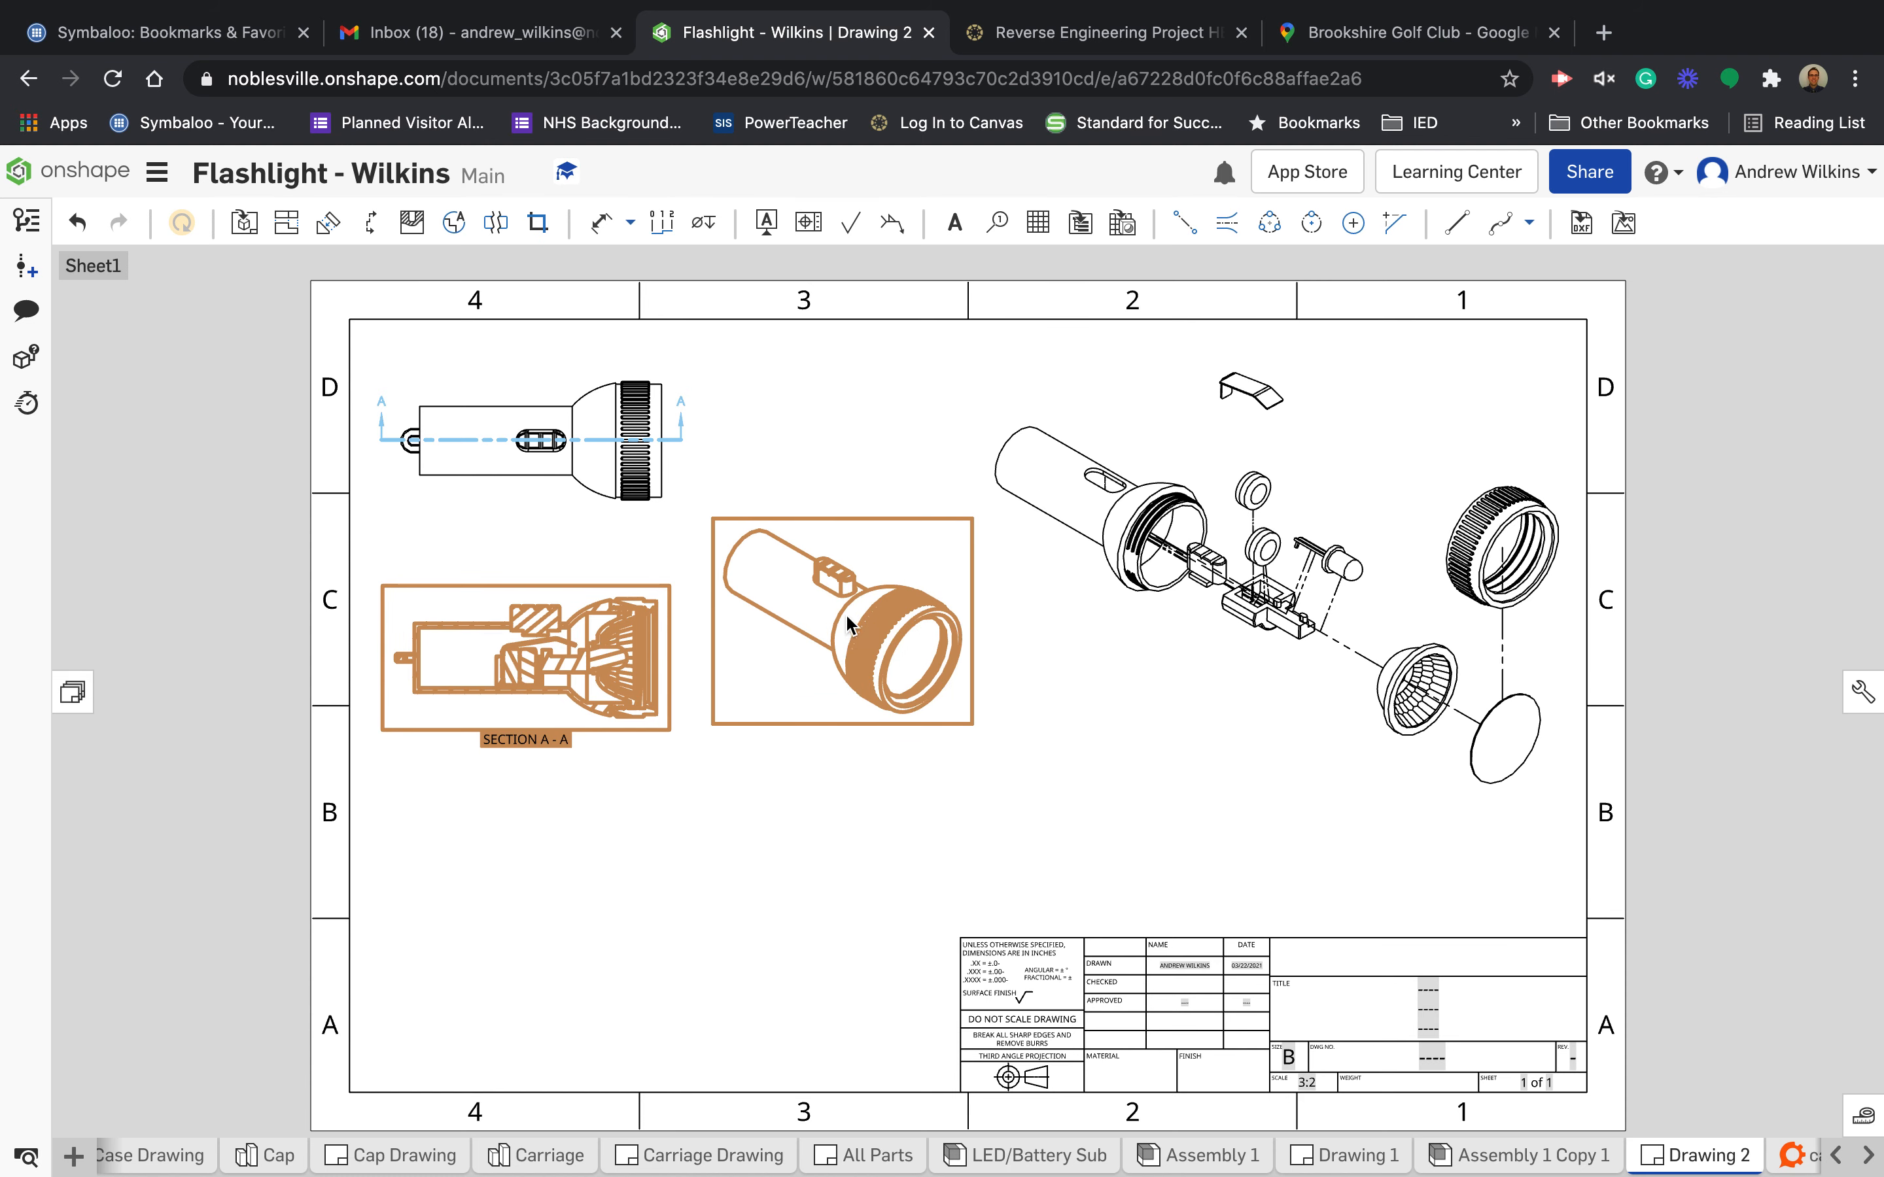
click(771, 870)
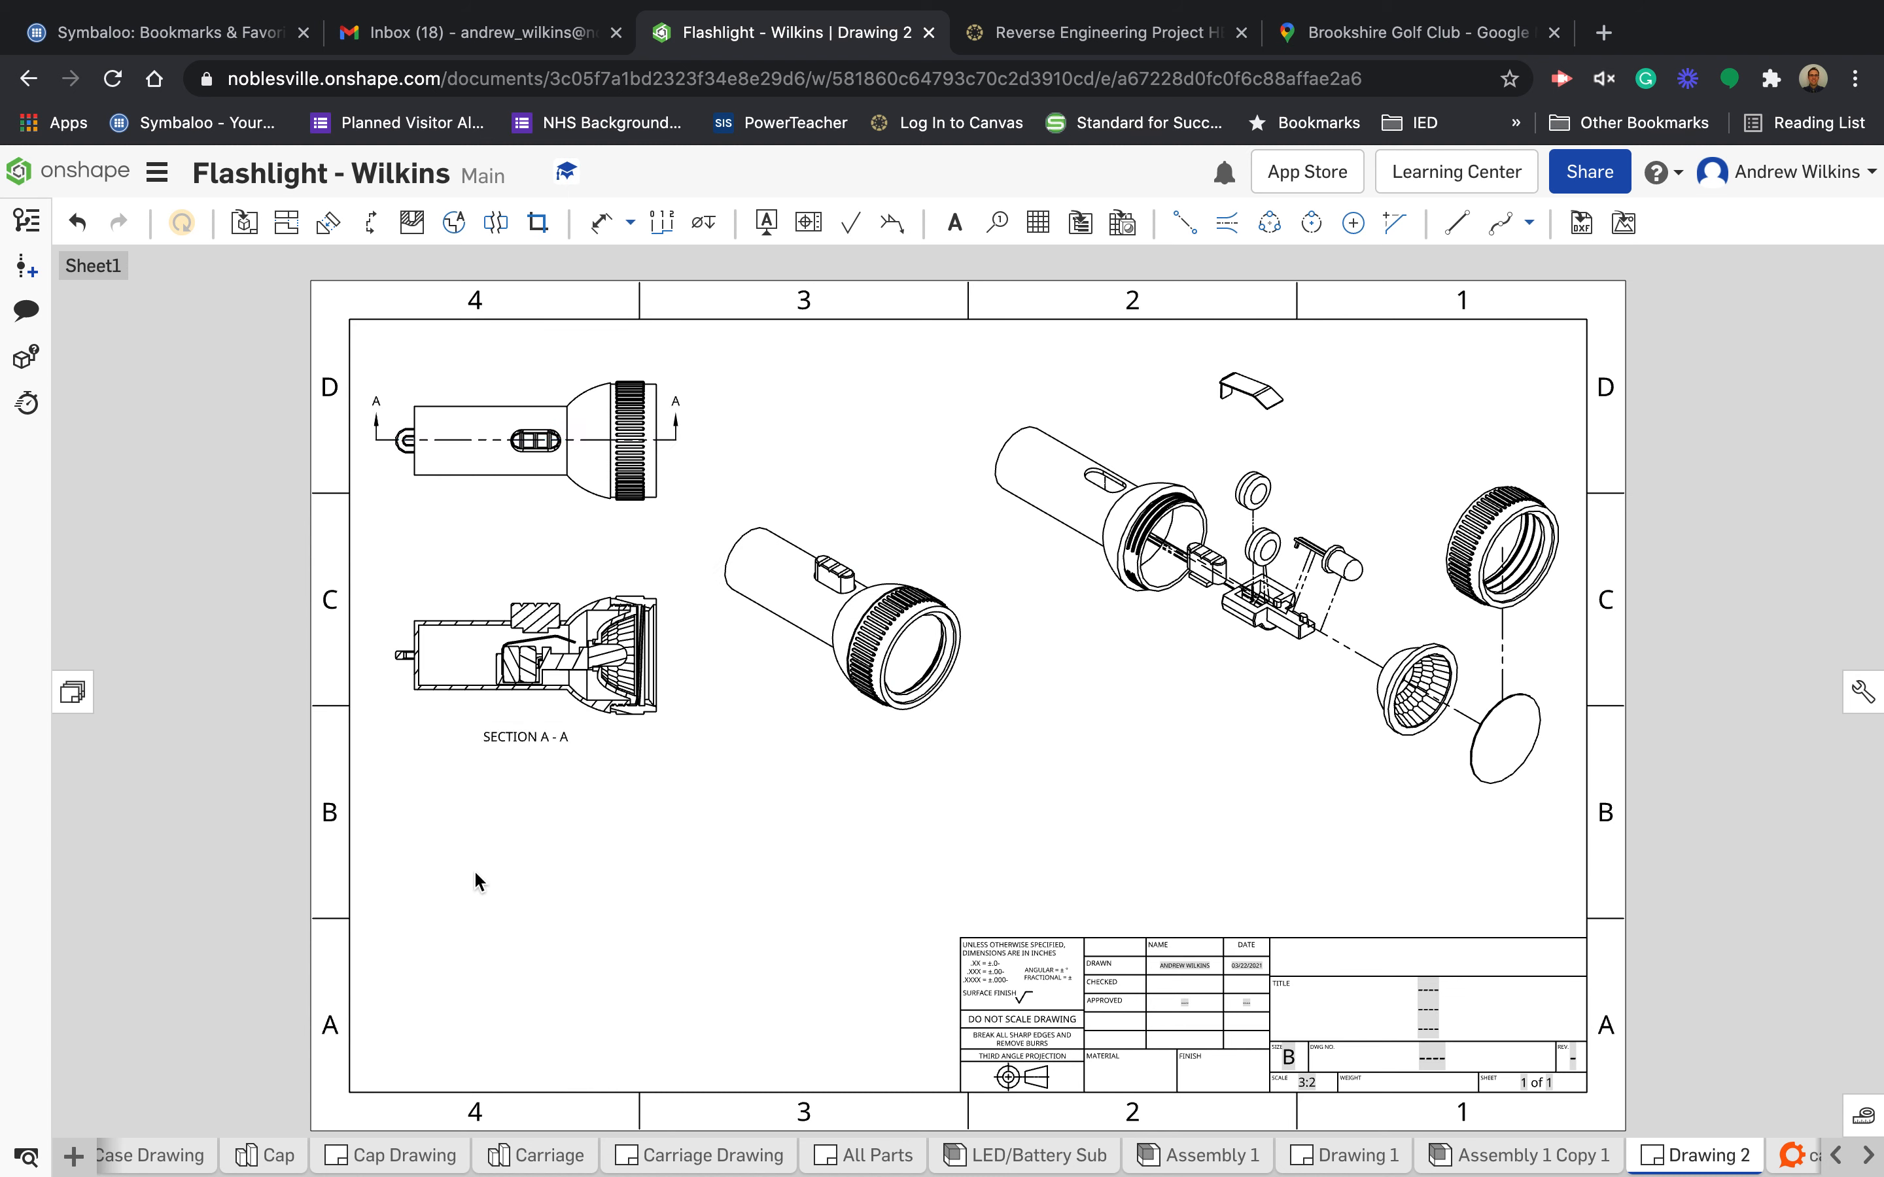
- Insert a flattened, top-to-bottom BOM table for Assembly 1 Copy 1 below the section view, positioned inside the sheet border
click(1088, 232)
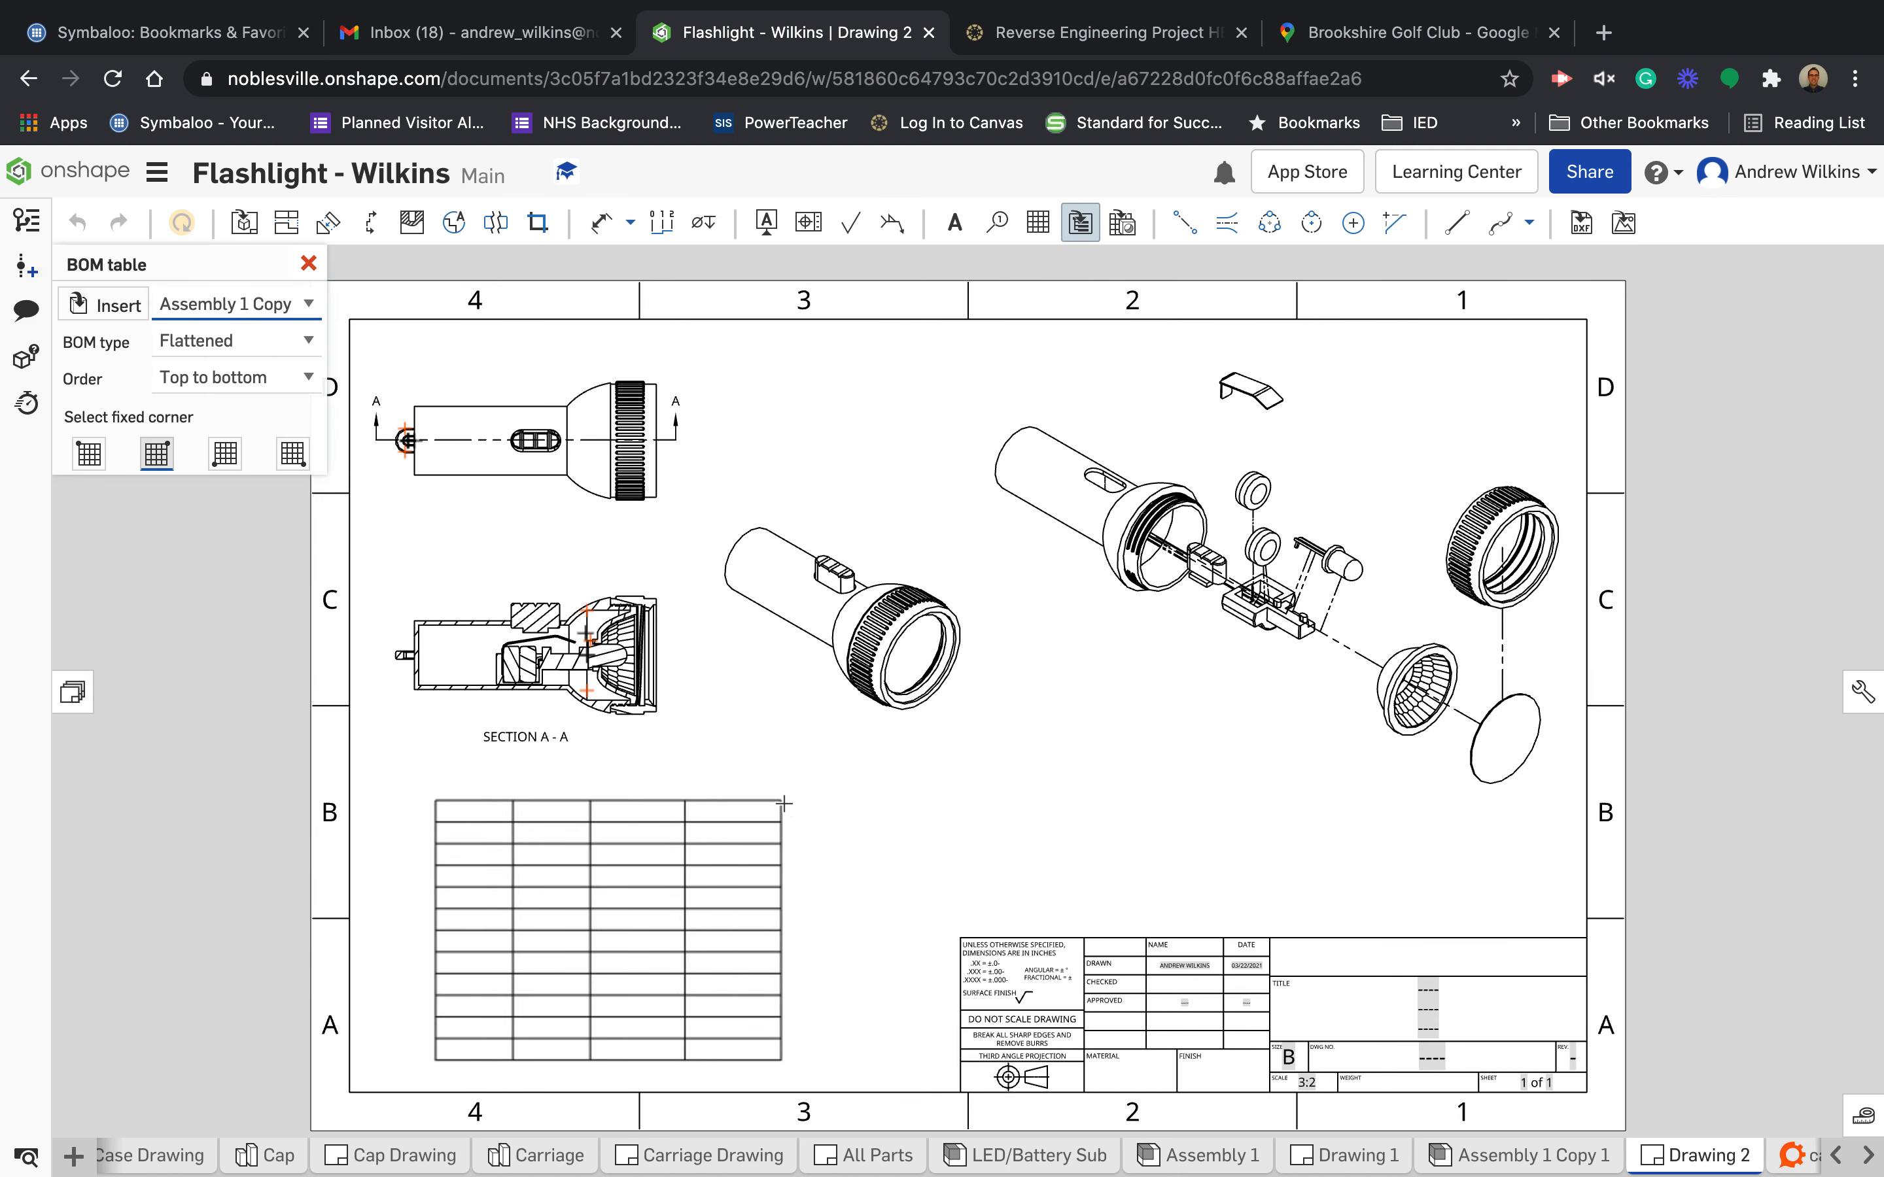
click(794, 806)
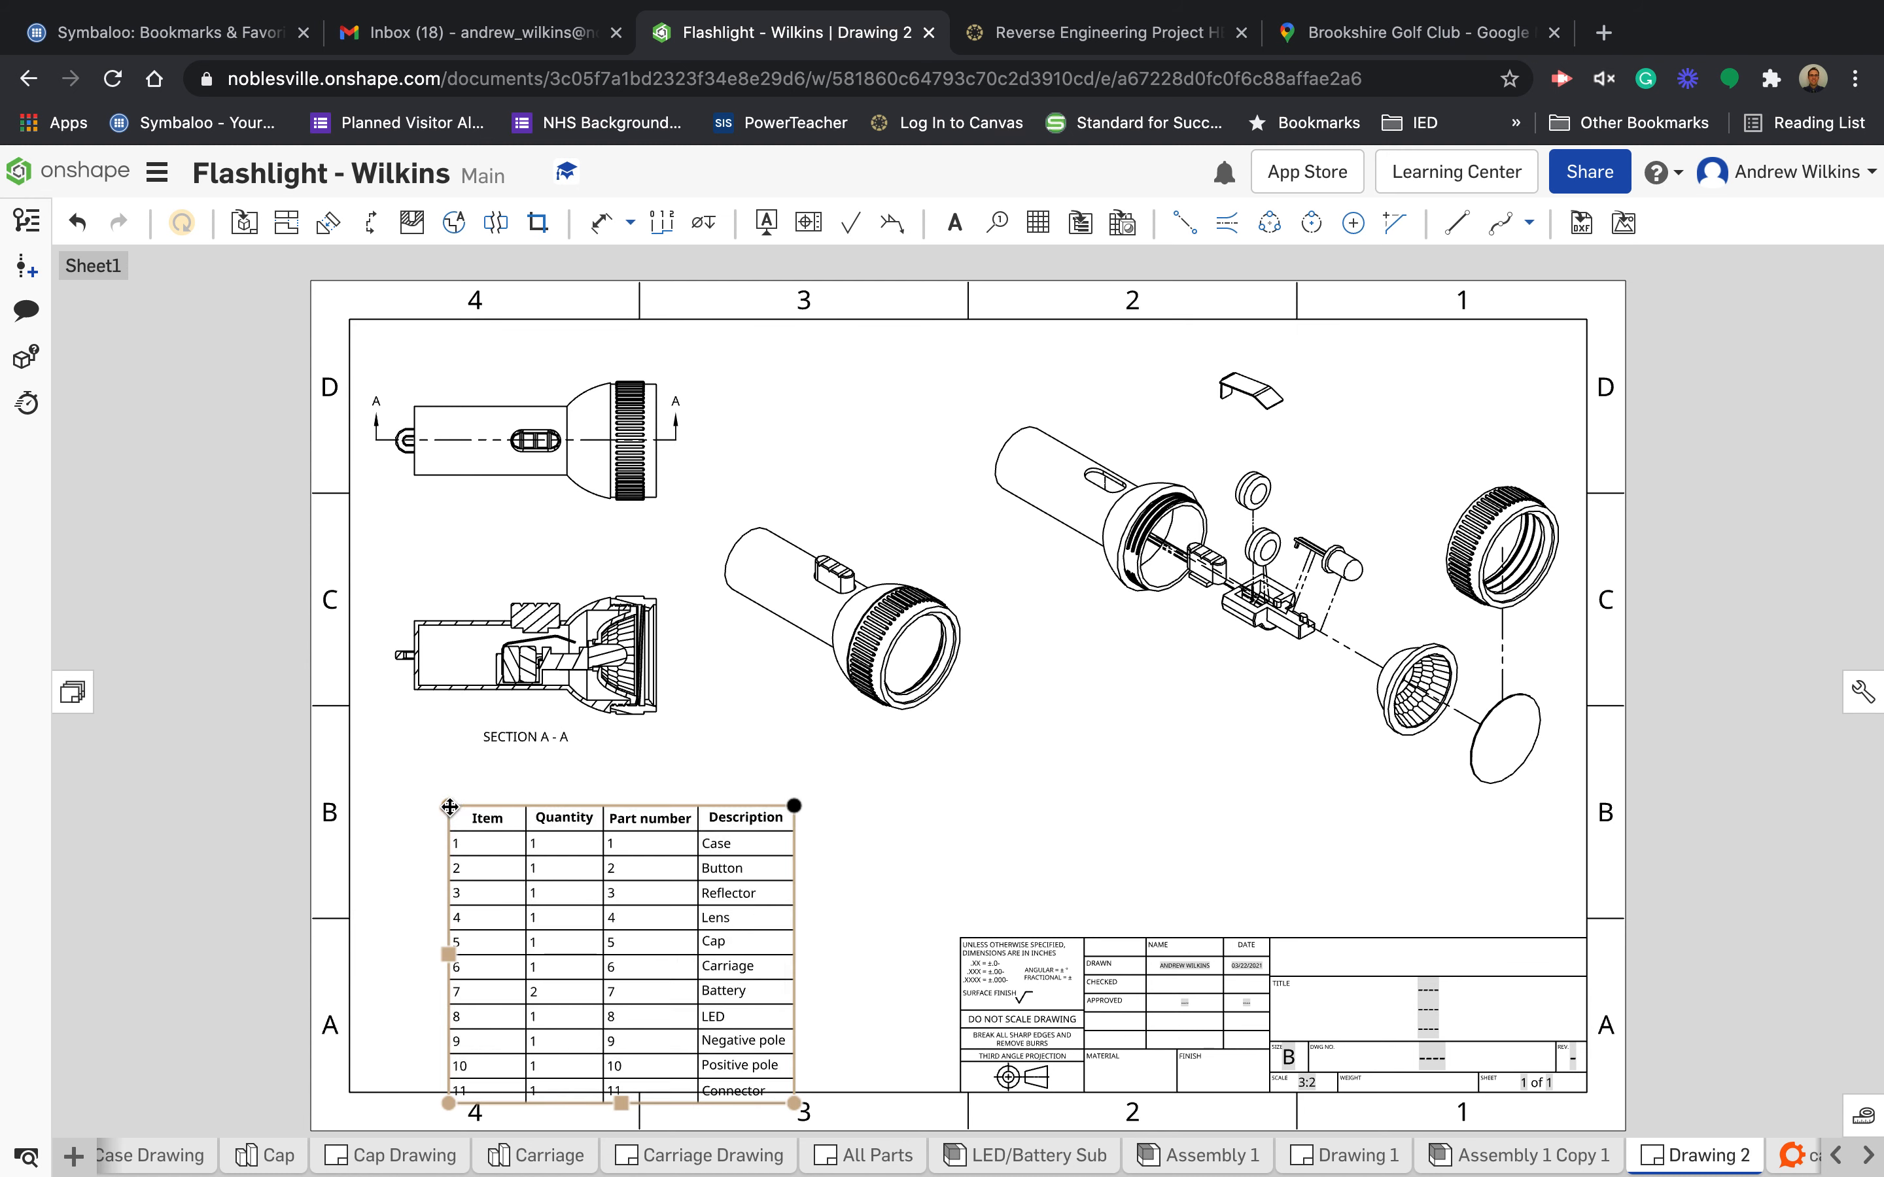
drag(448, 793, 446, 766)
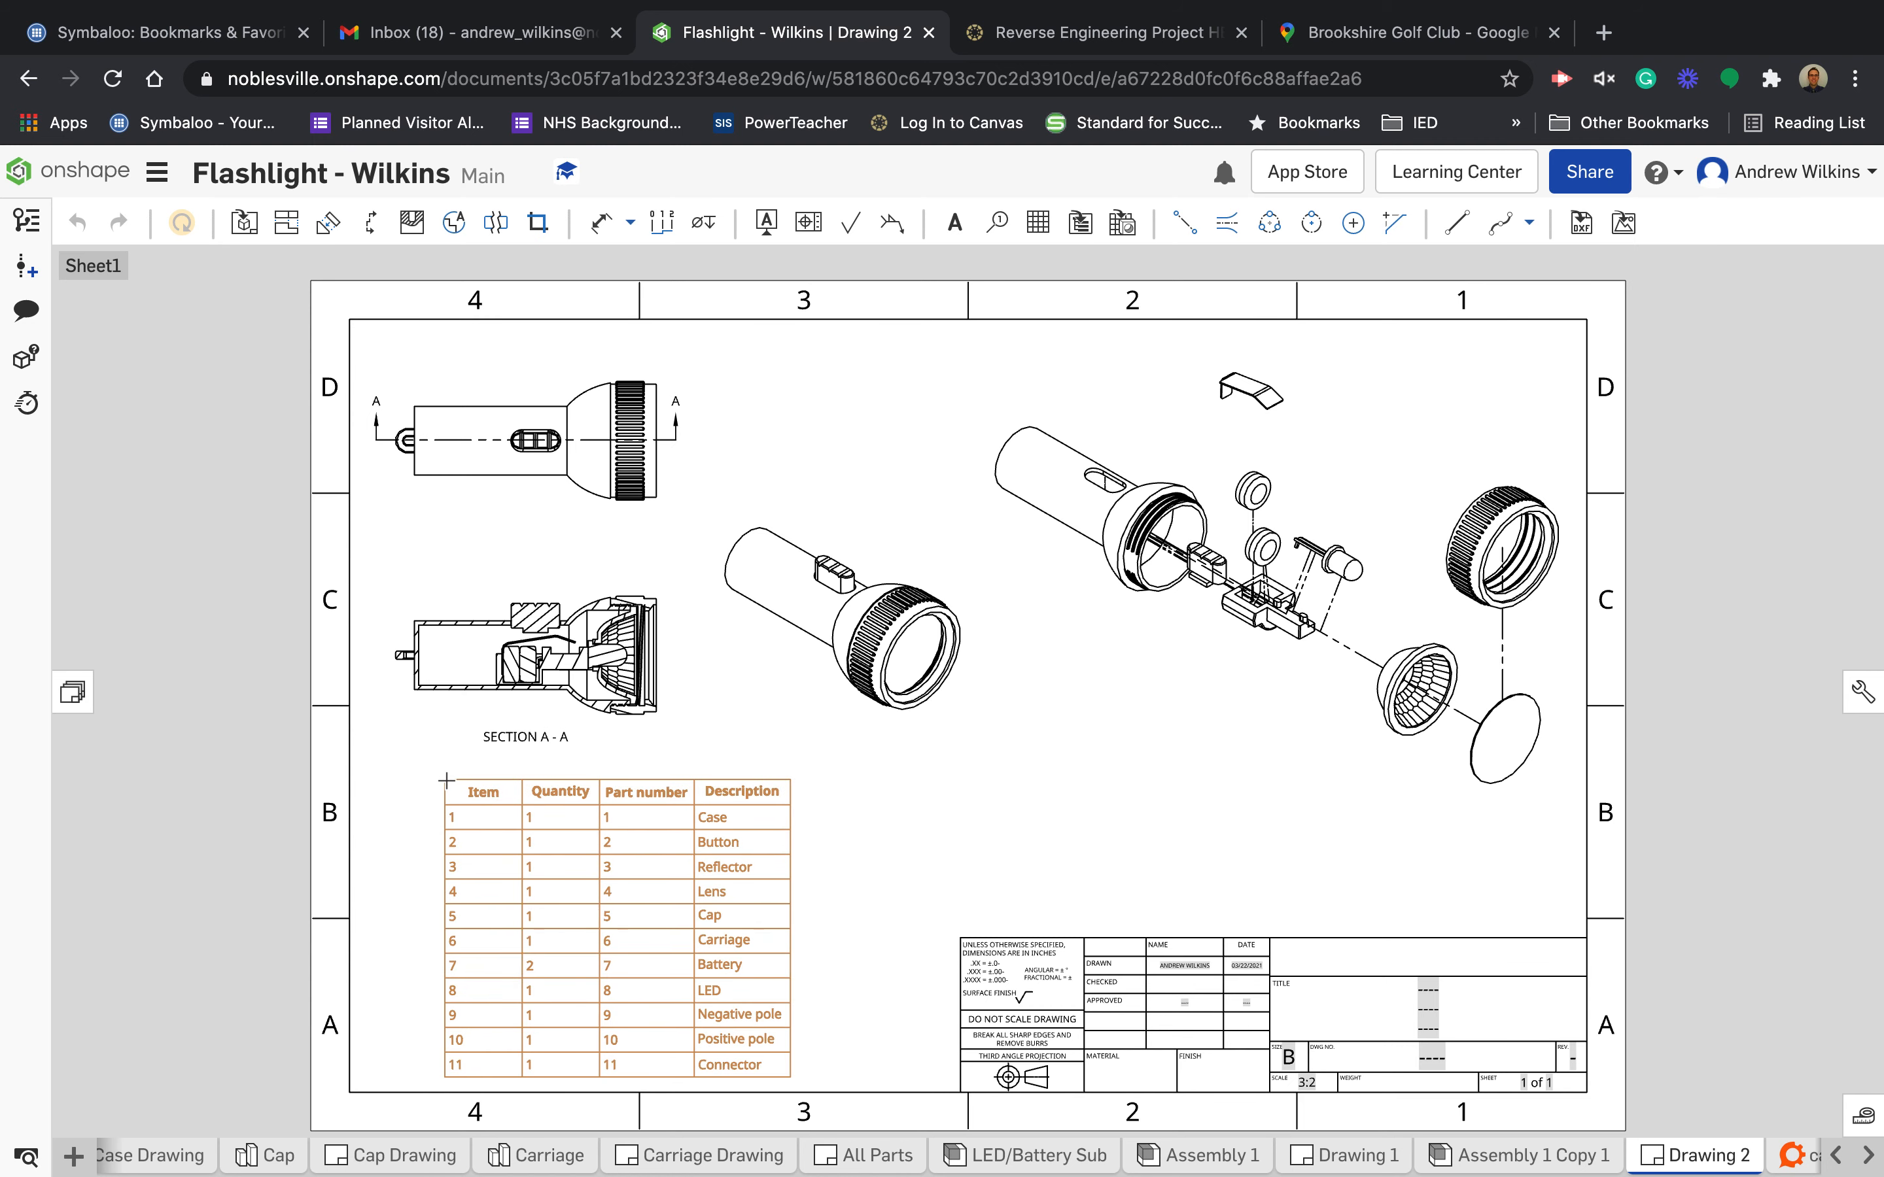
click(901, 888)
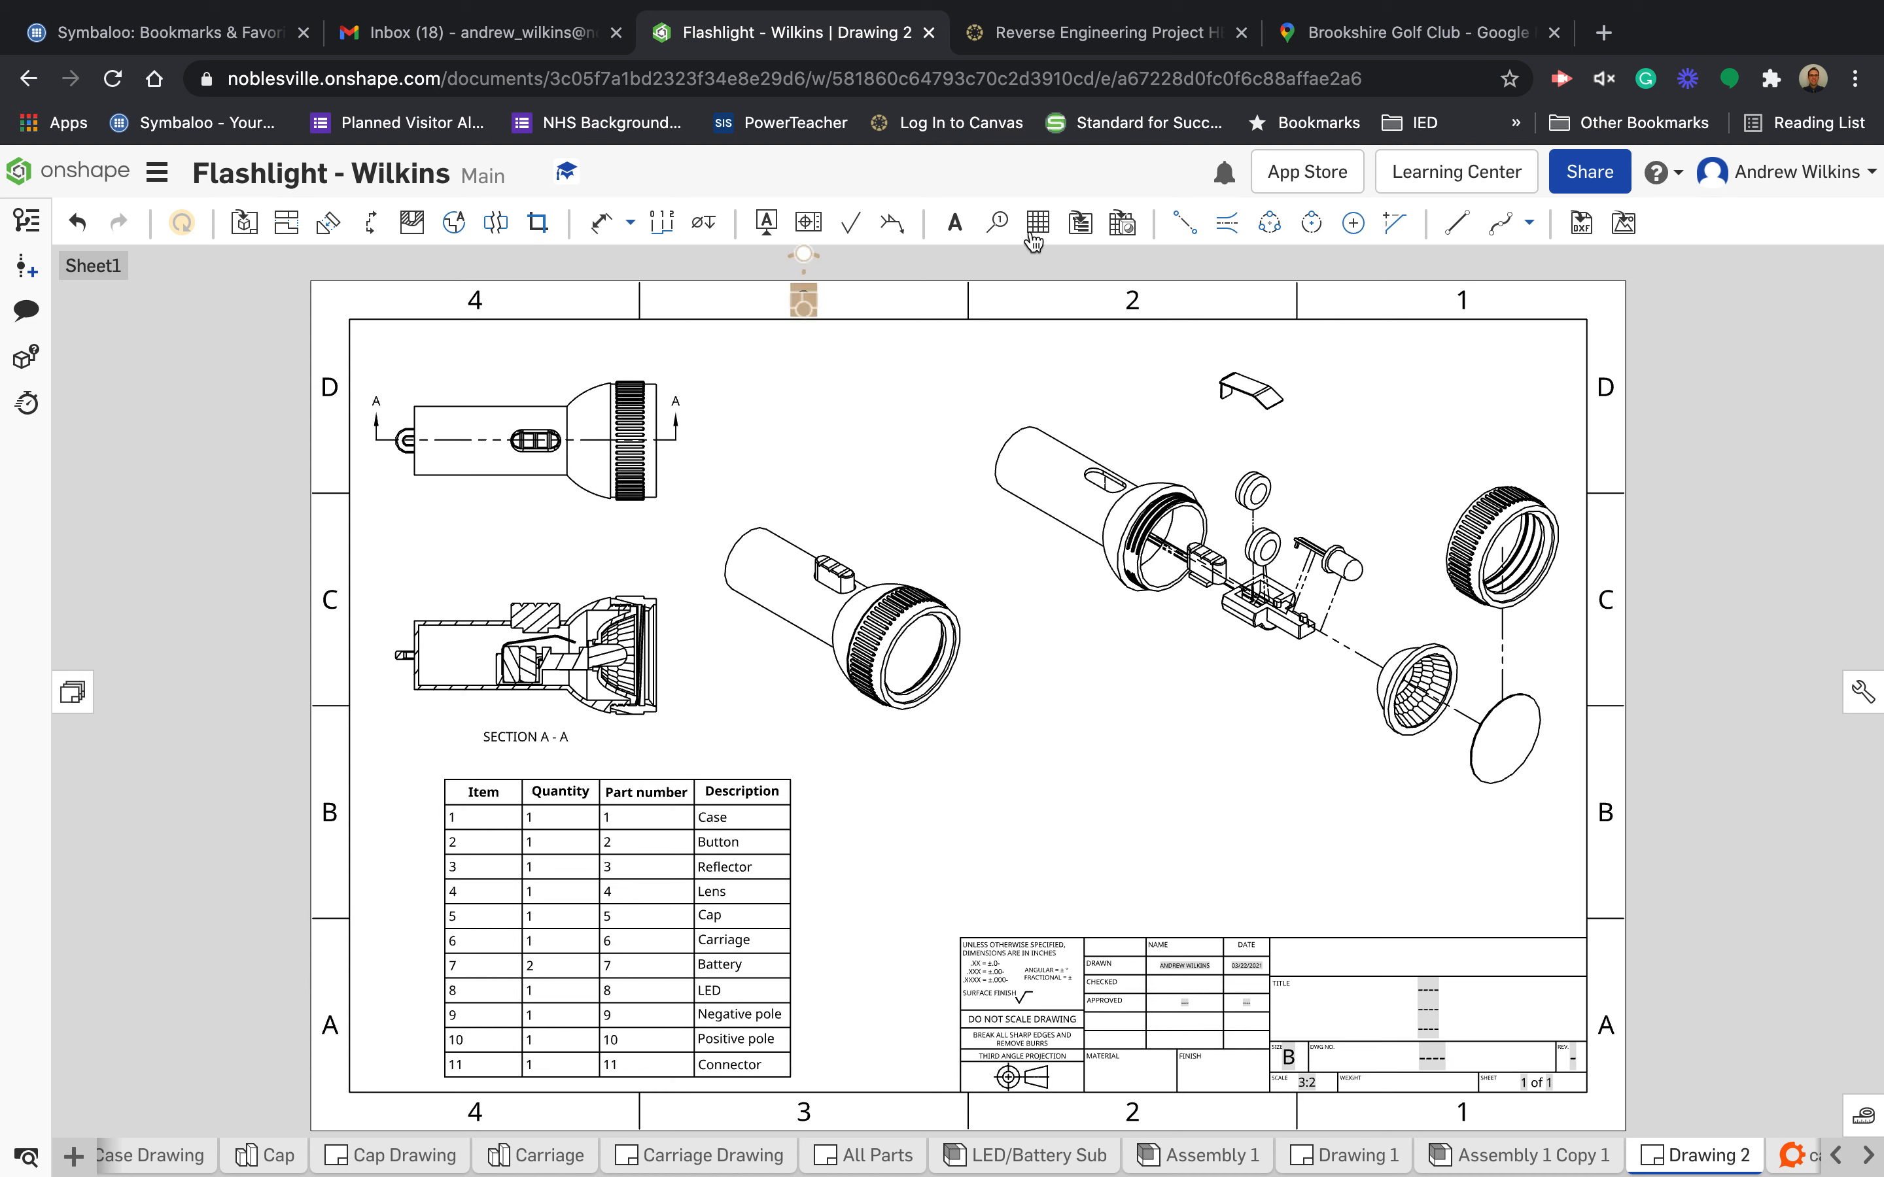
- Add circular BOM item-number callouts to the case, connector and button in the exploded view
click(996, 222)
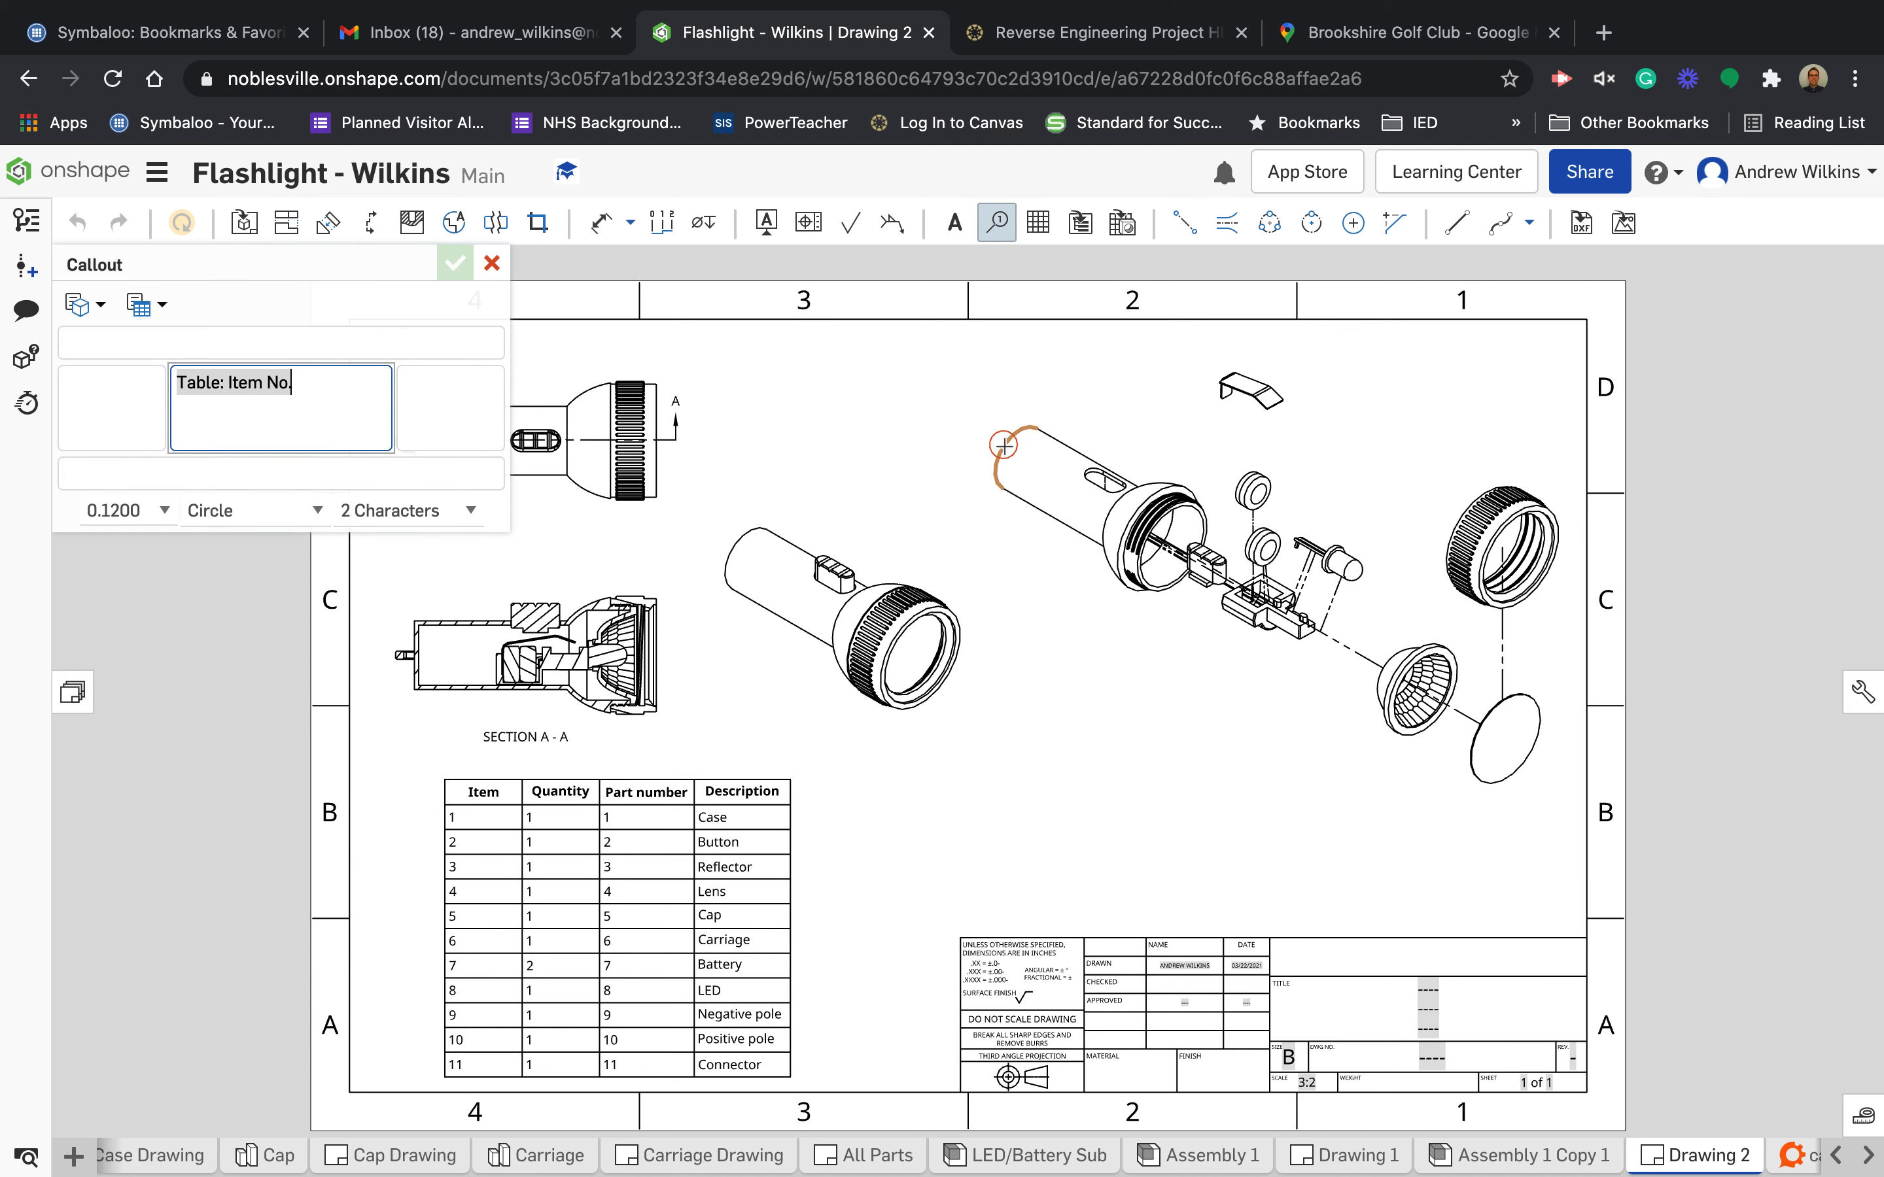
click(1009, 438)
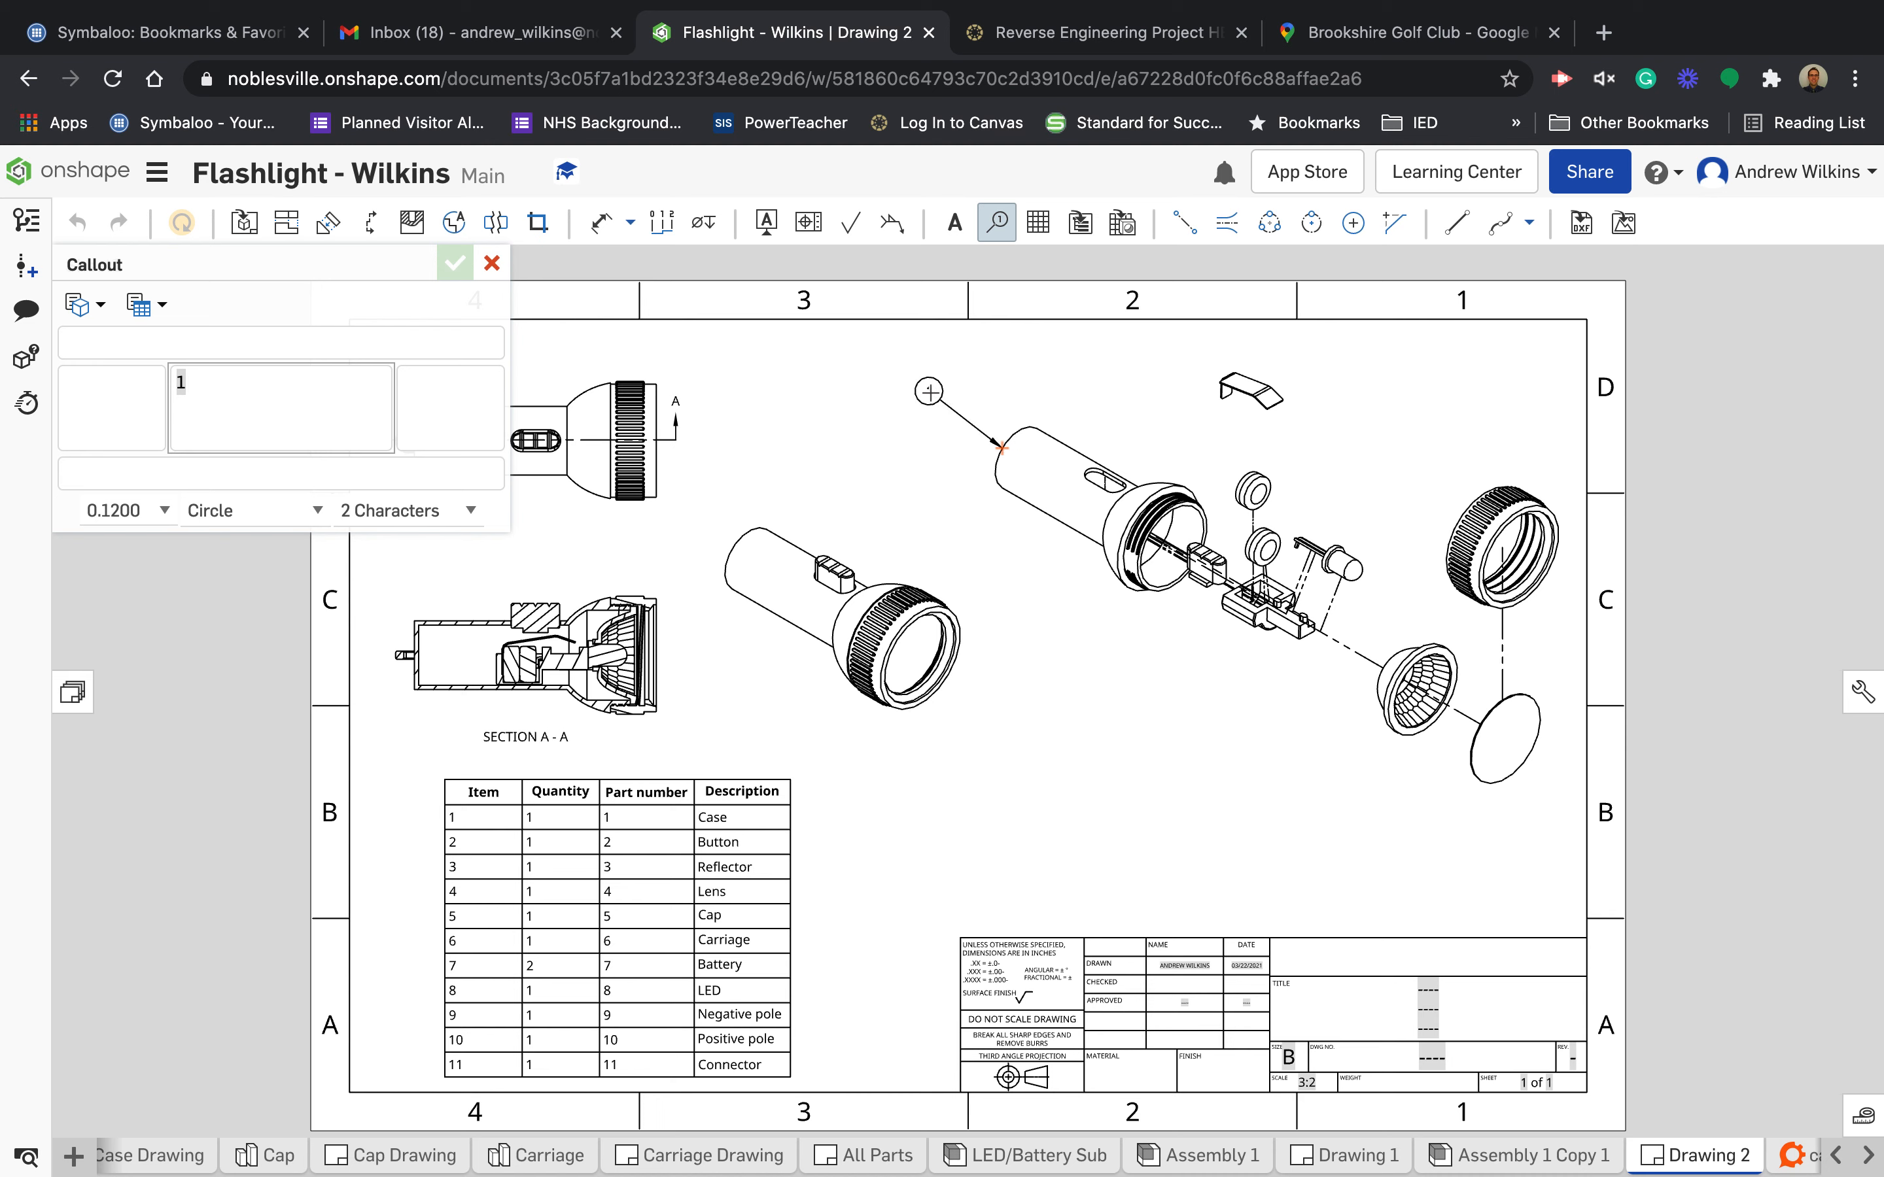
click(929, 392)
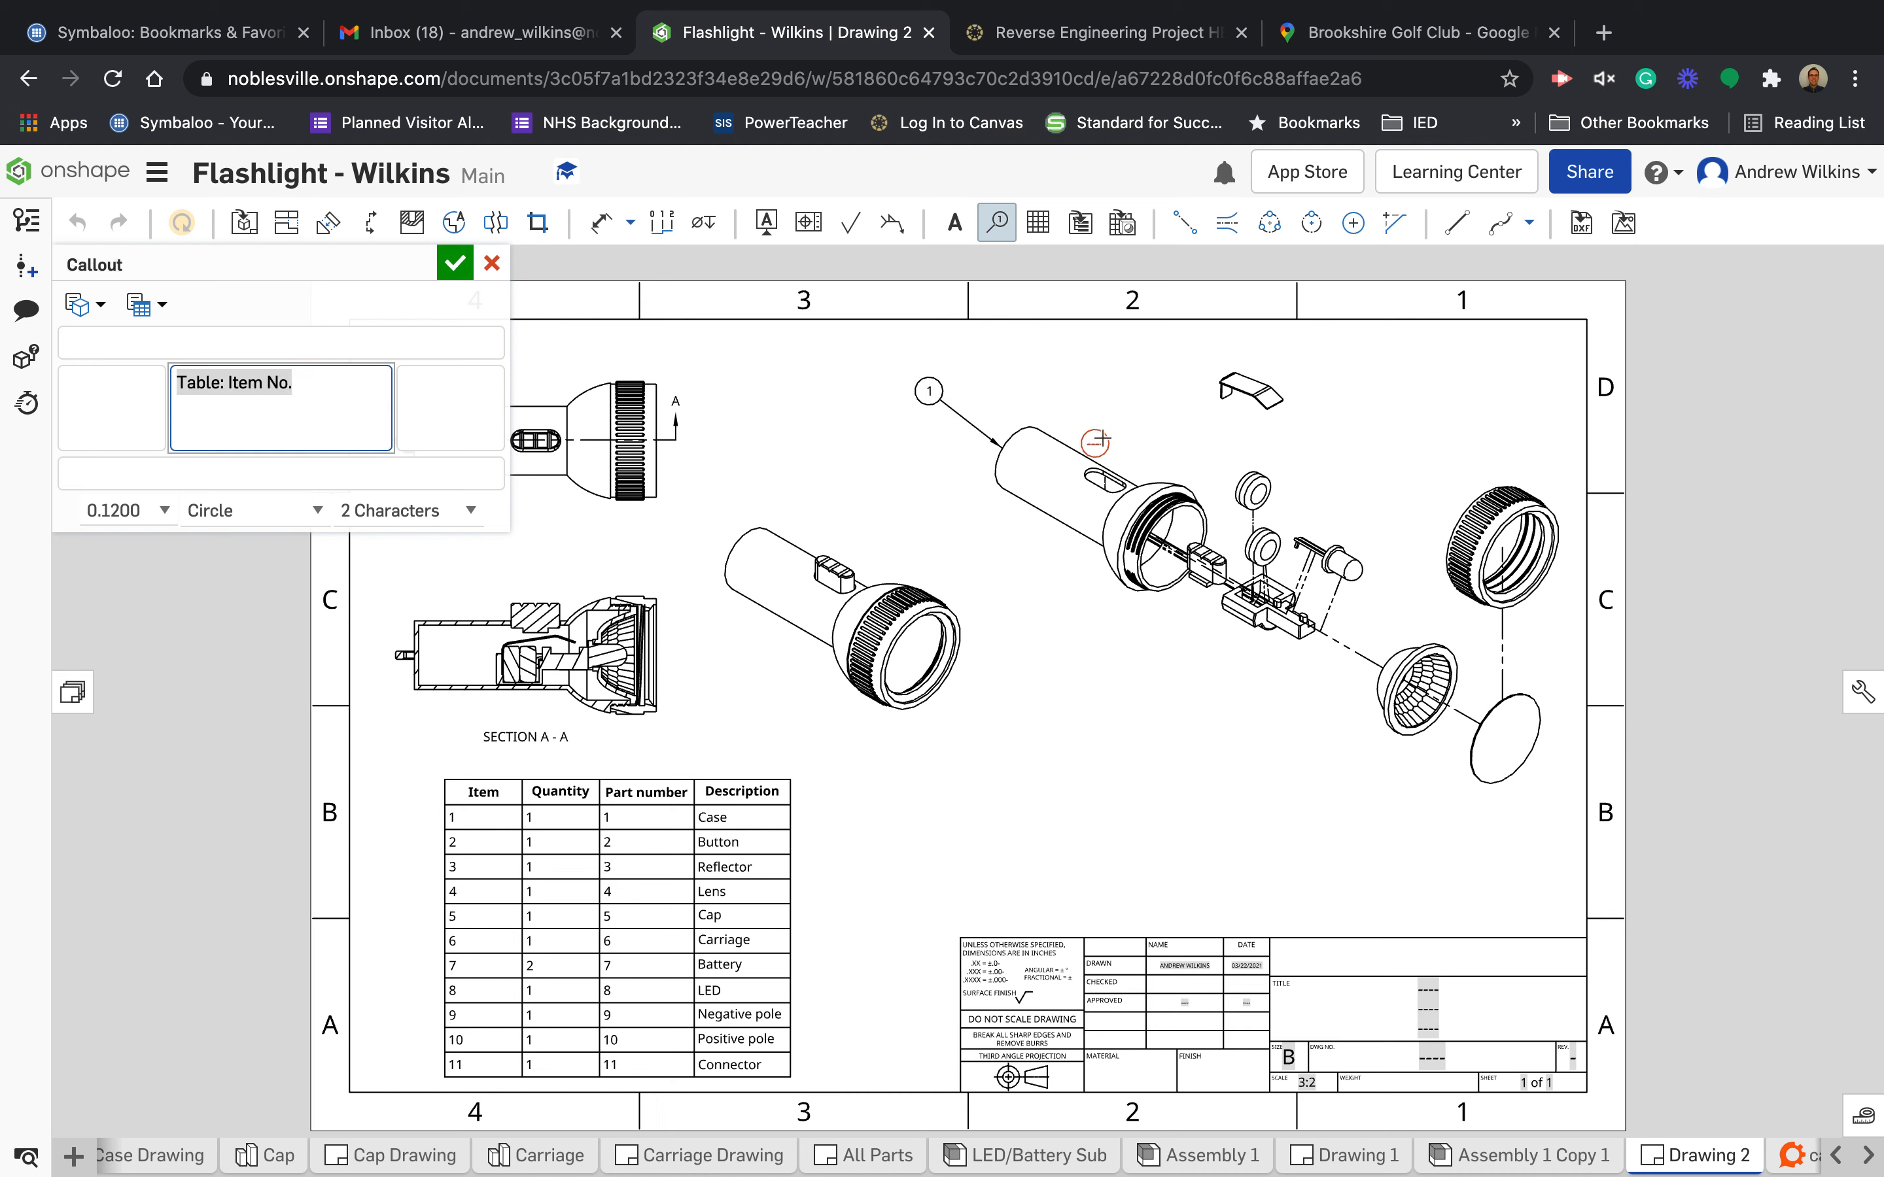
click(1249, 384)
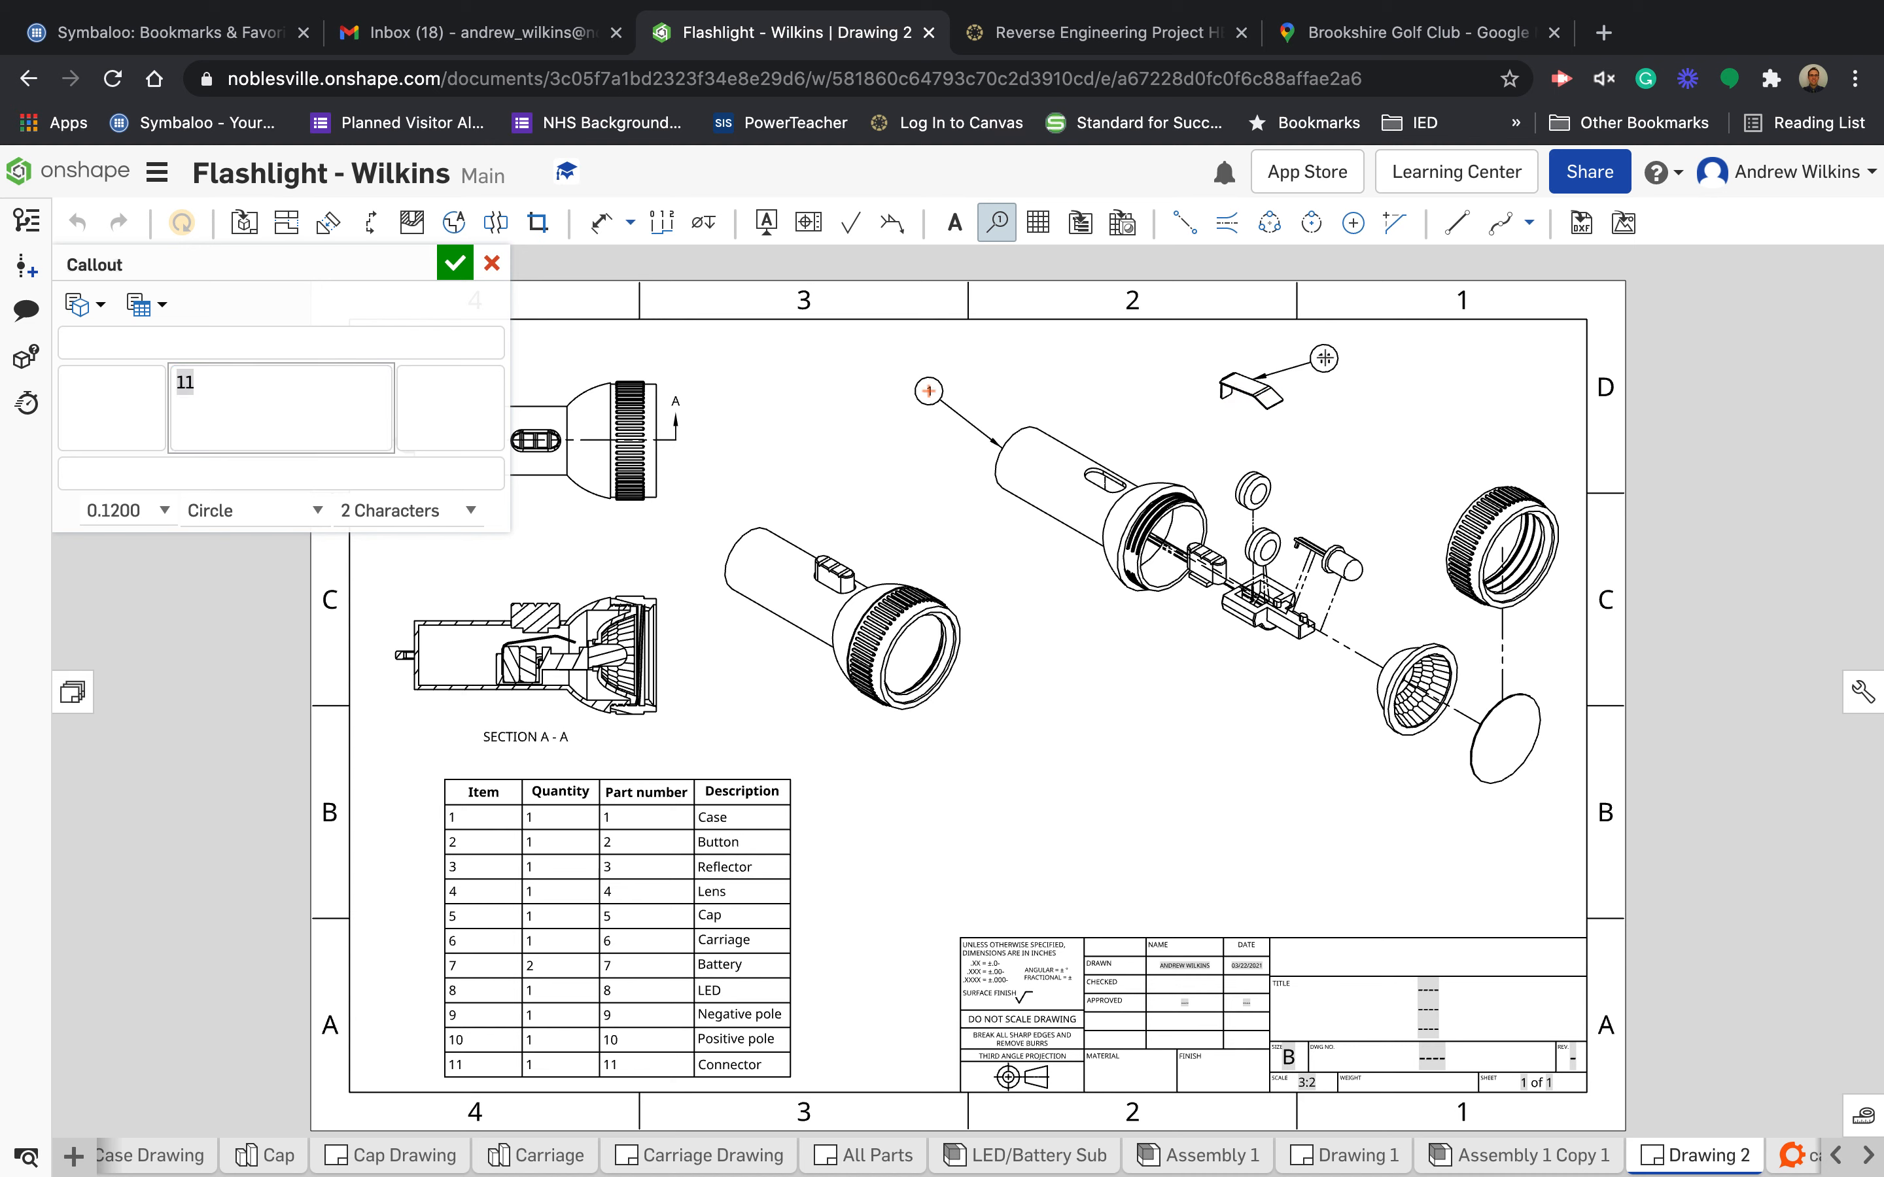
click(1323, 356)
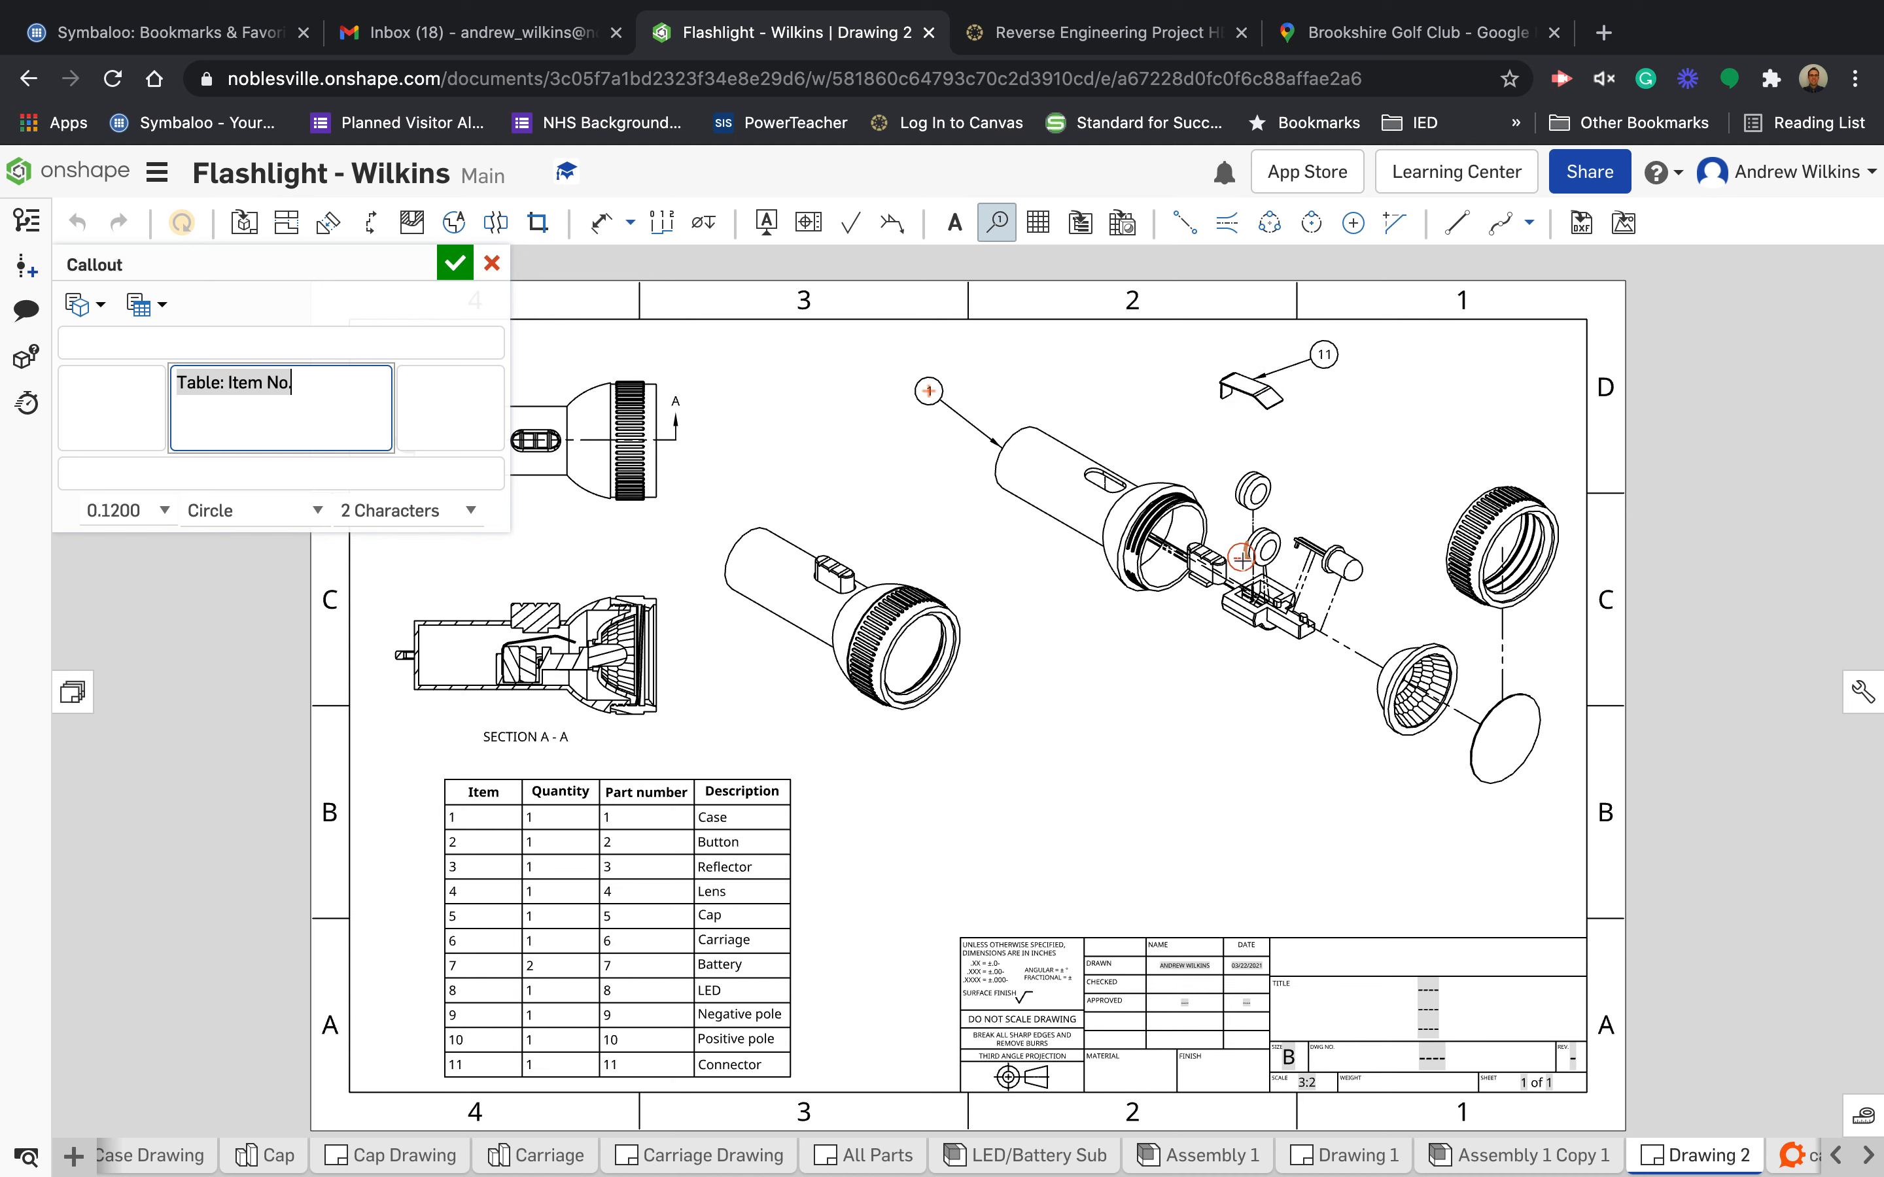
click(1199, 581)
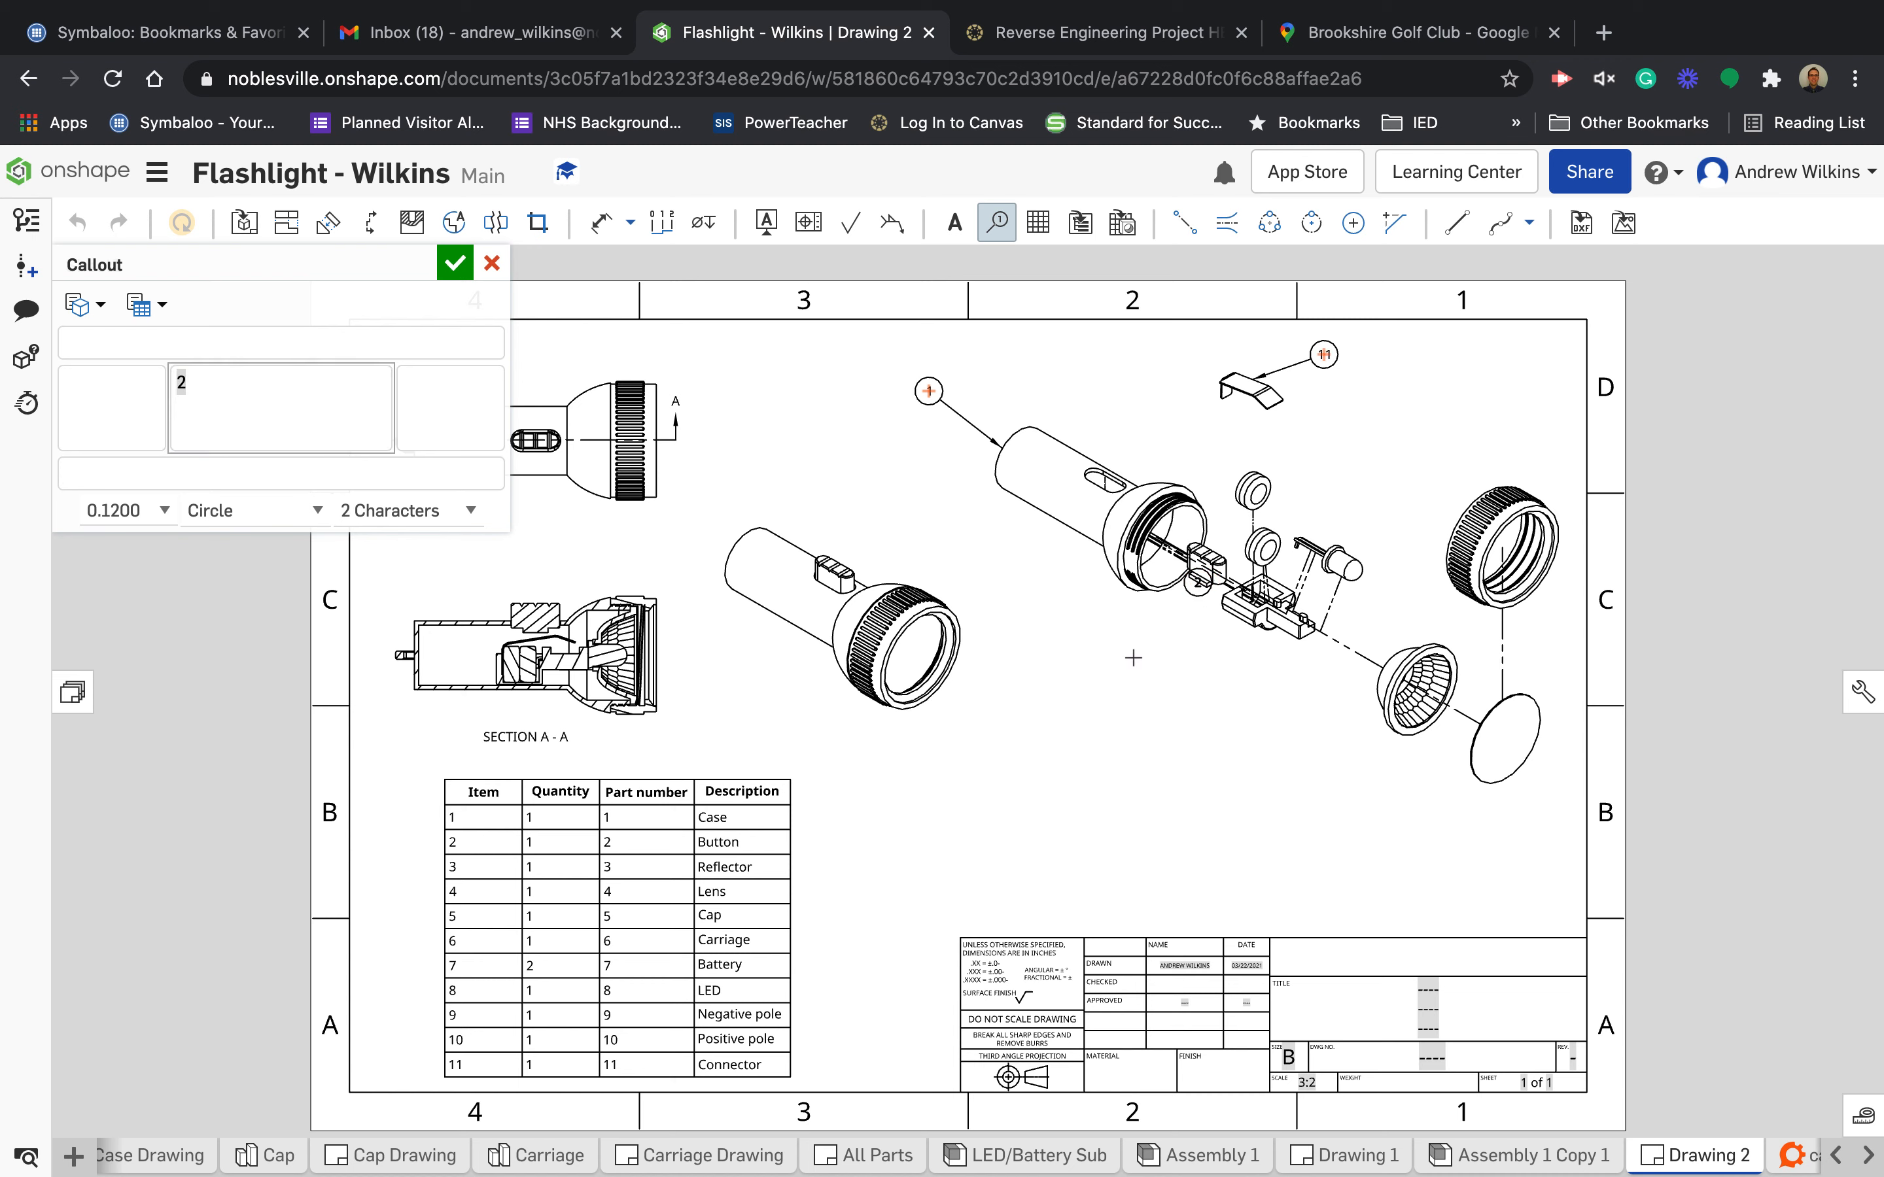
click(1111, 675)
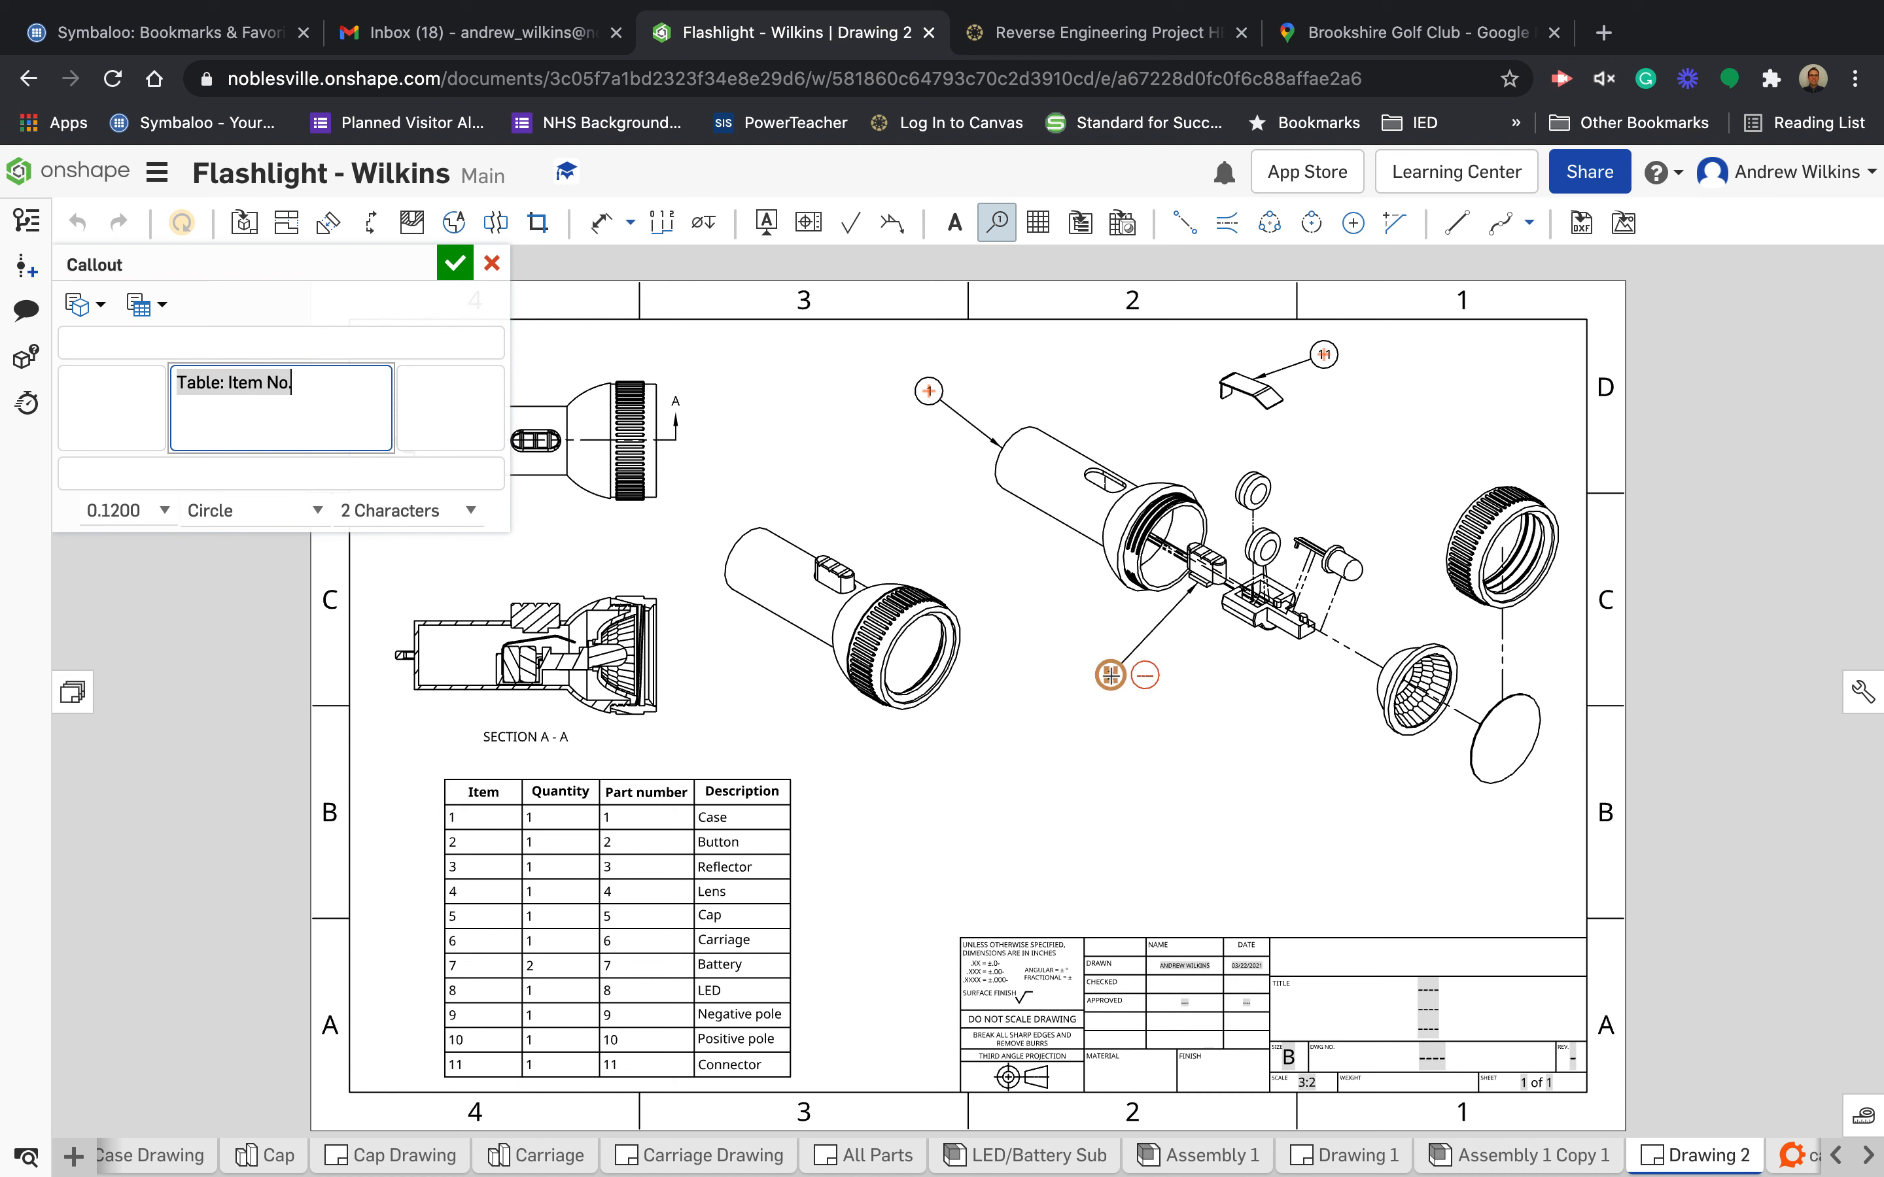
- Add item-number callouts to both batteries, stacking them at one shared balloon
click(1265, 477)
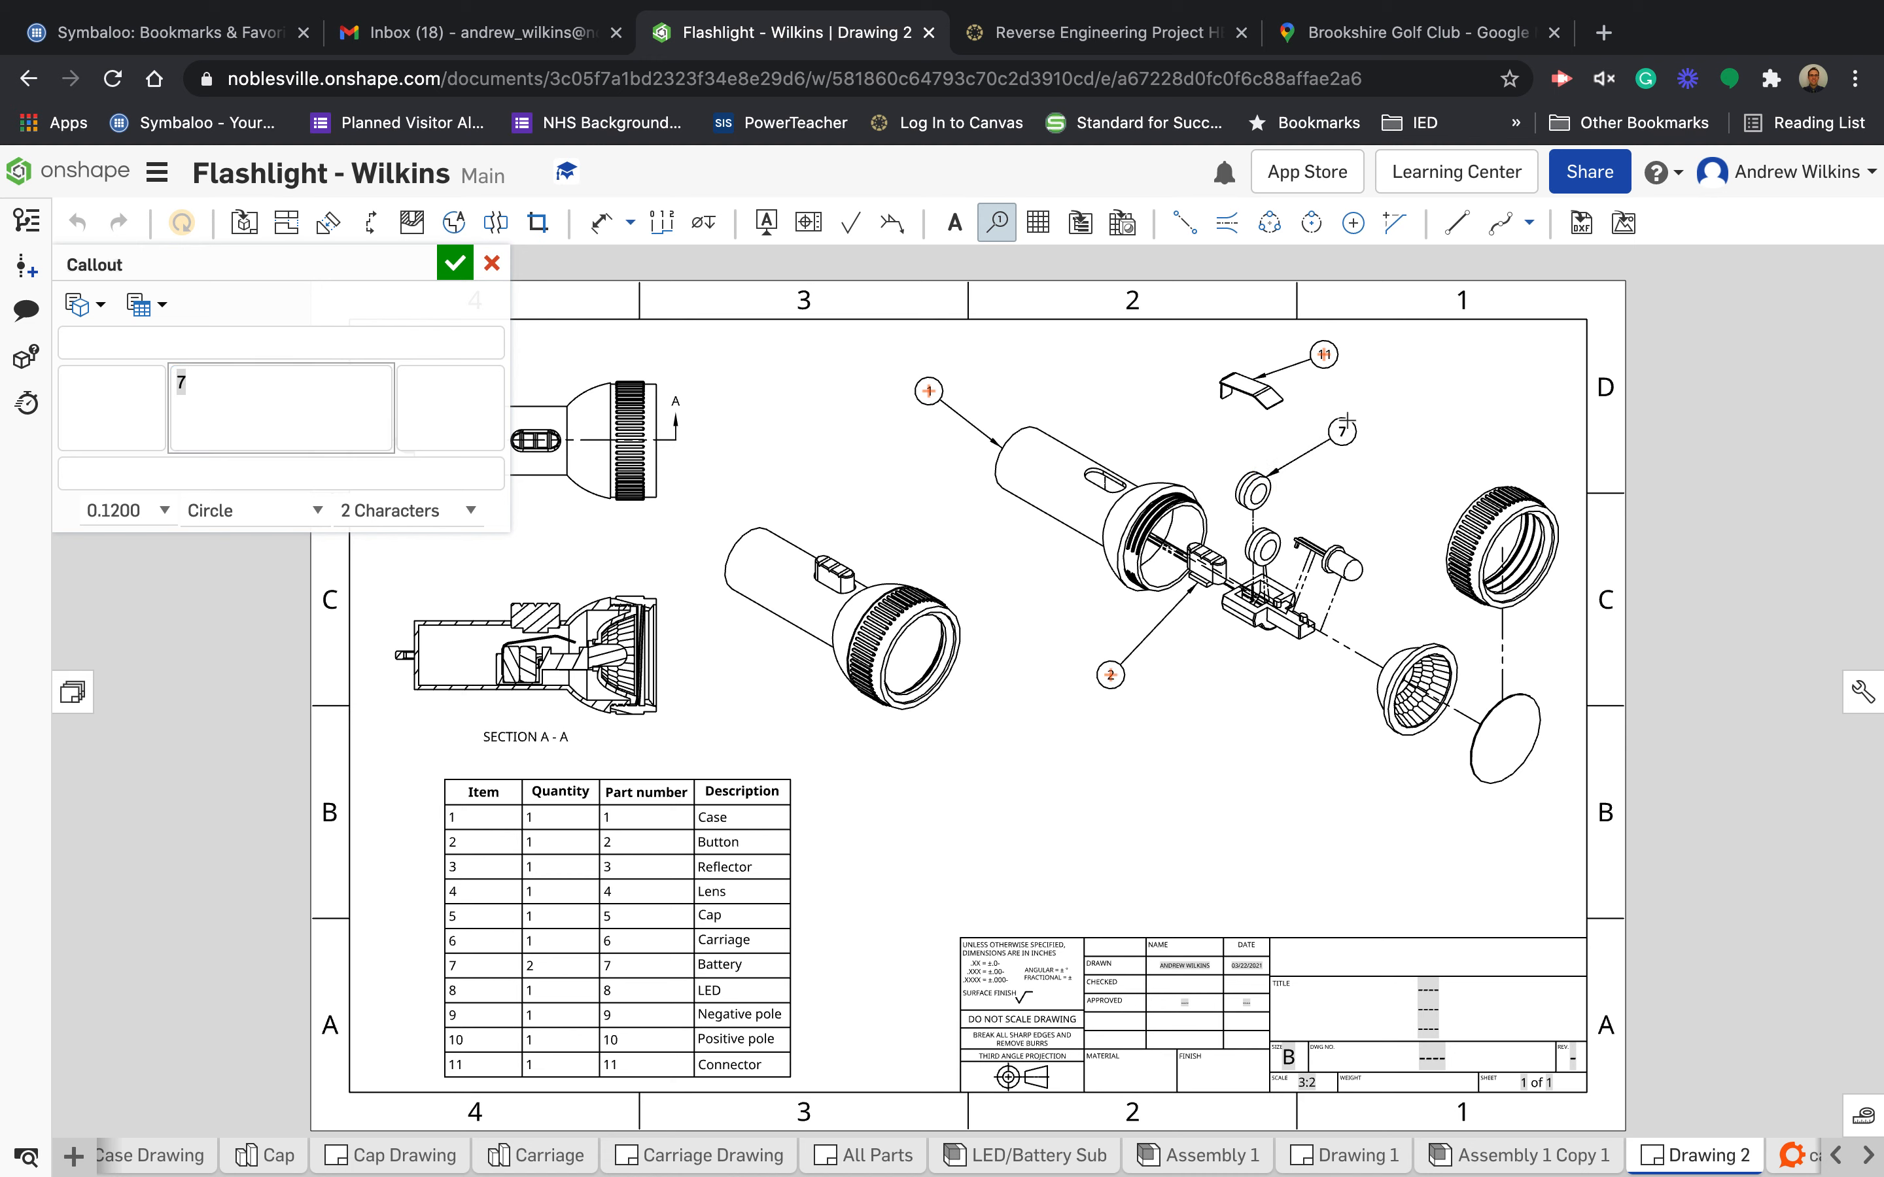
click(1296, 500)
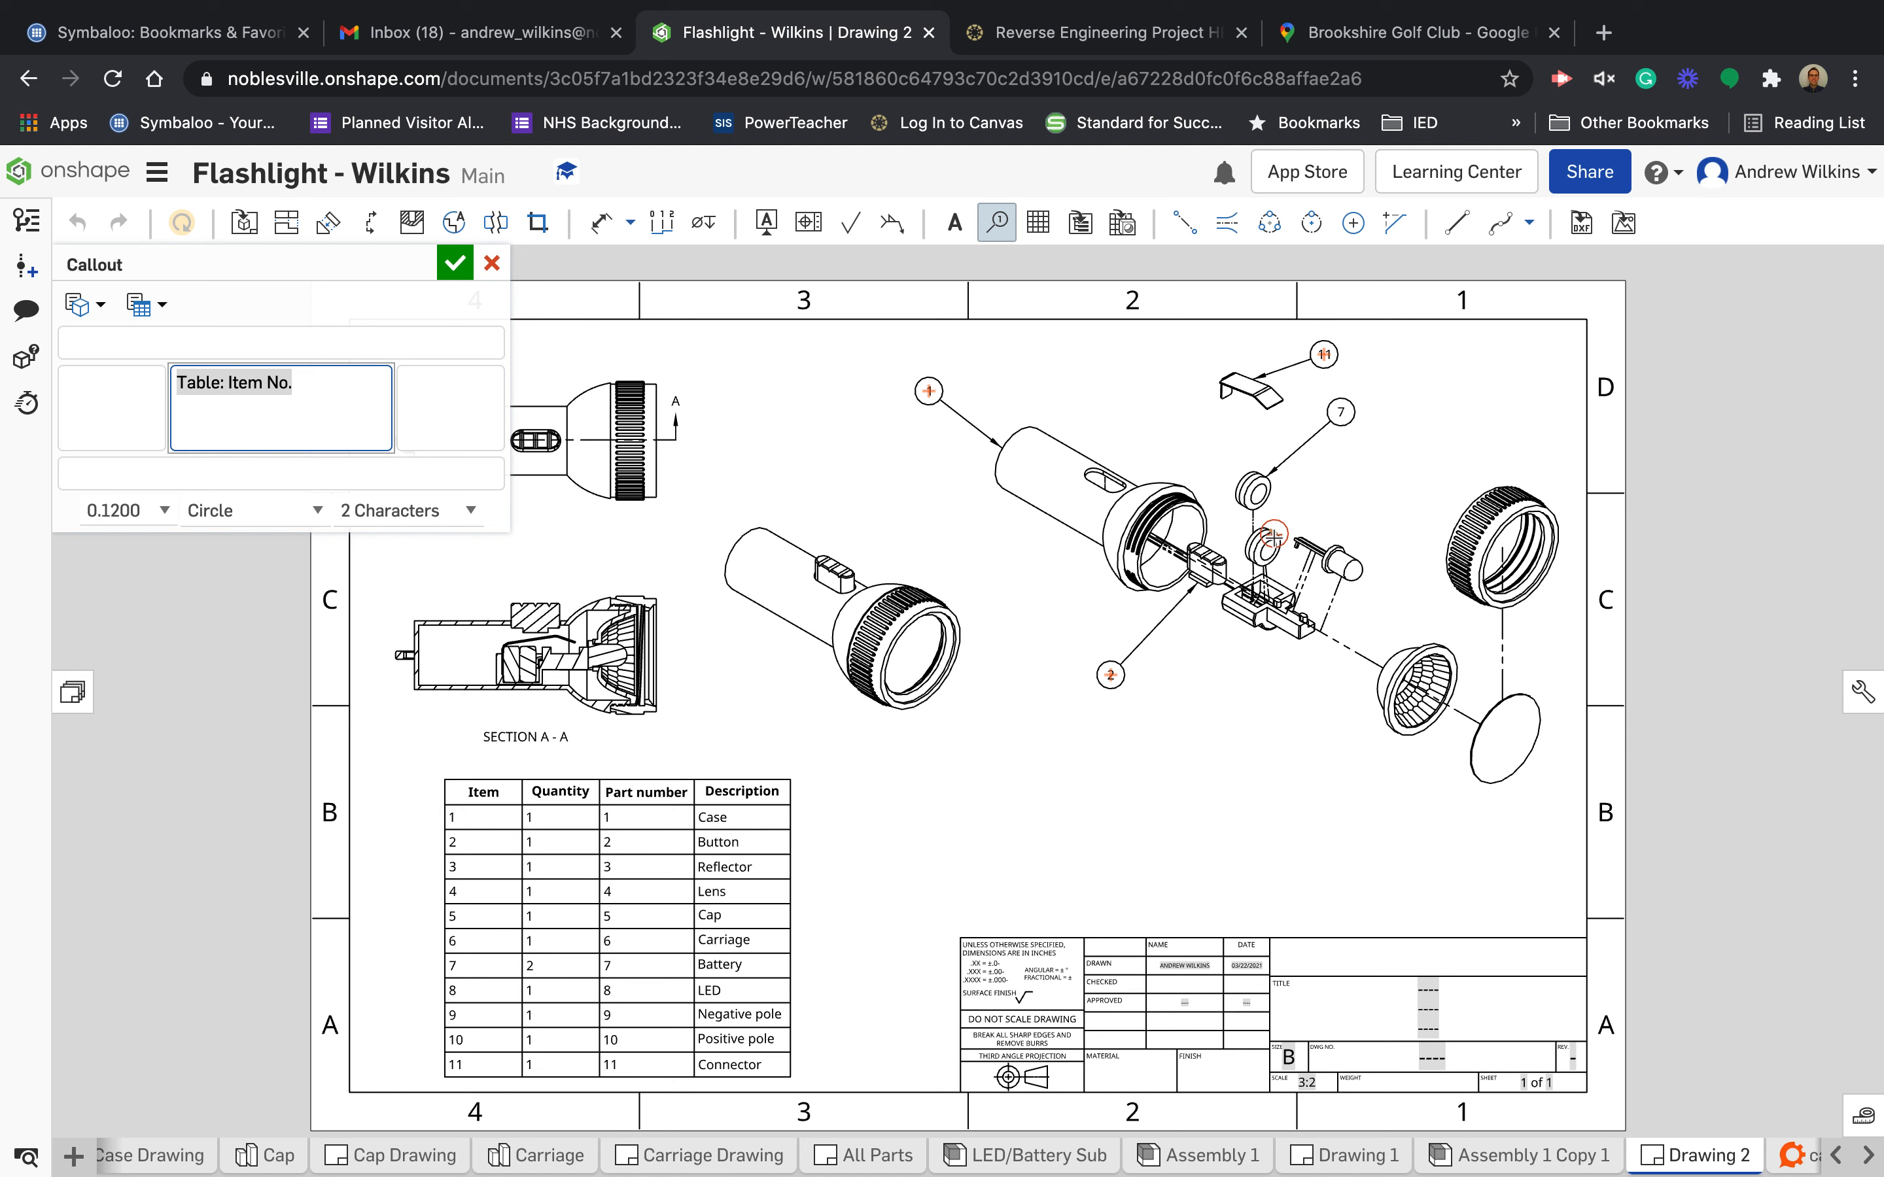
click(1271, 537)
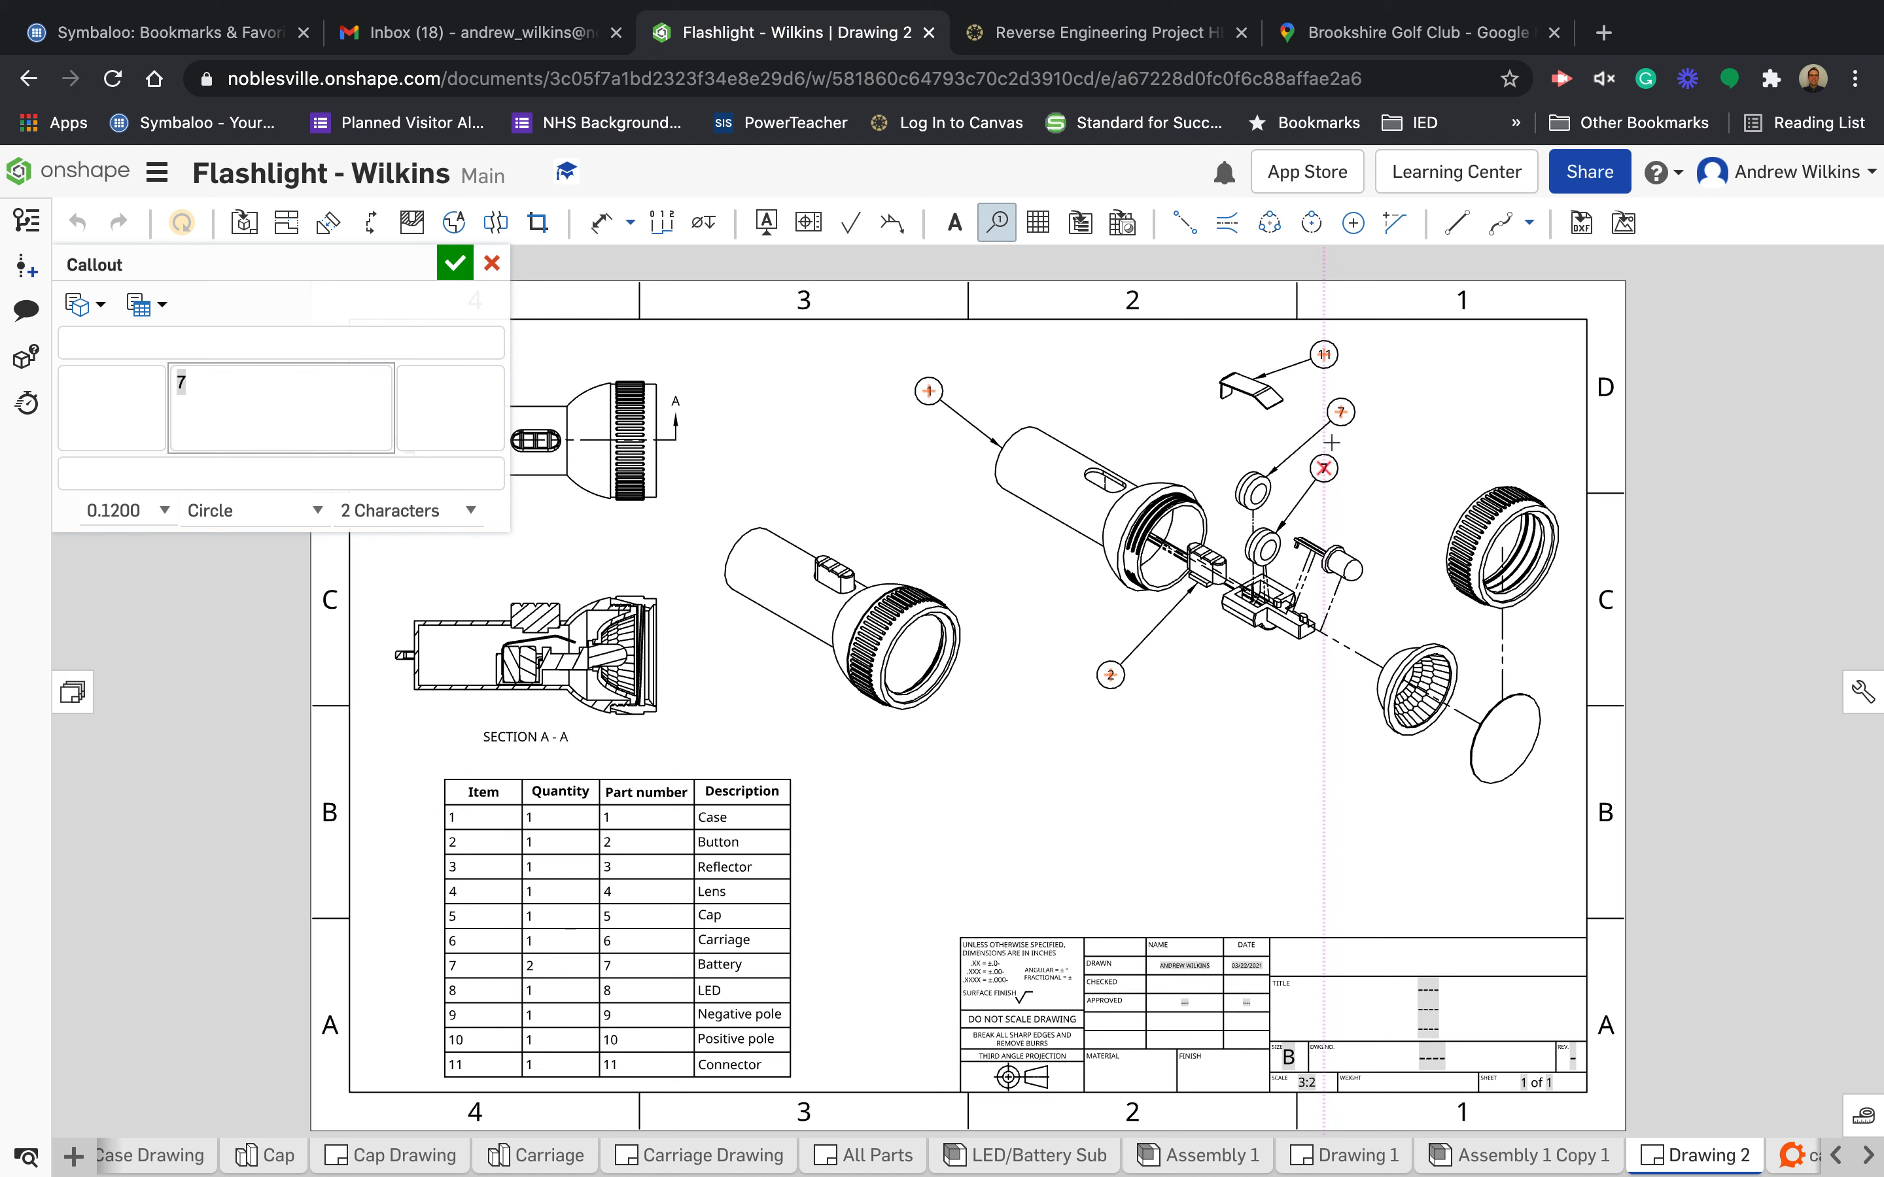
click(1341, 412)
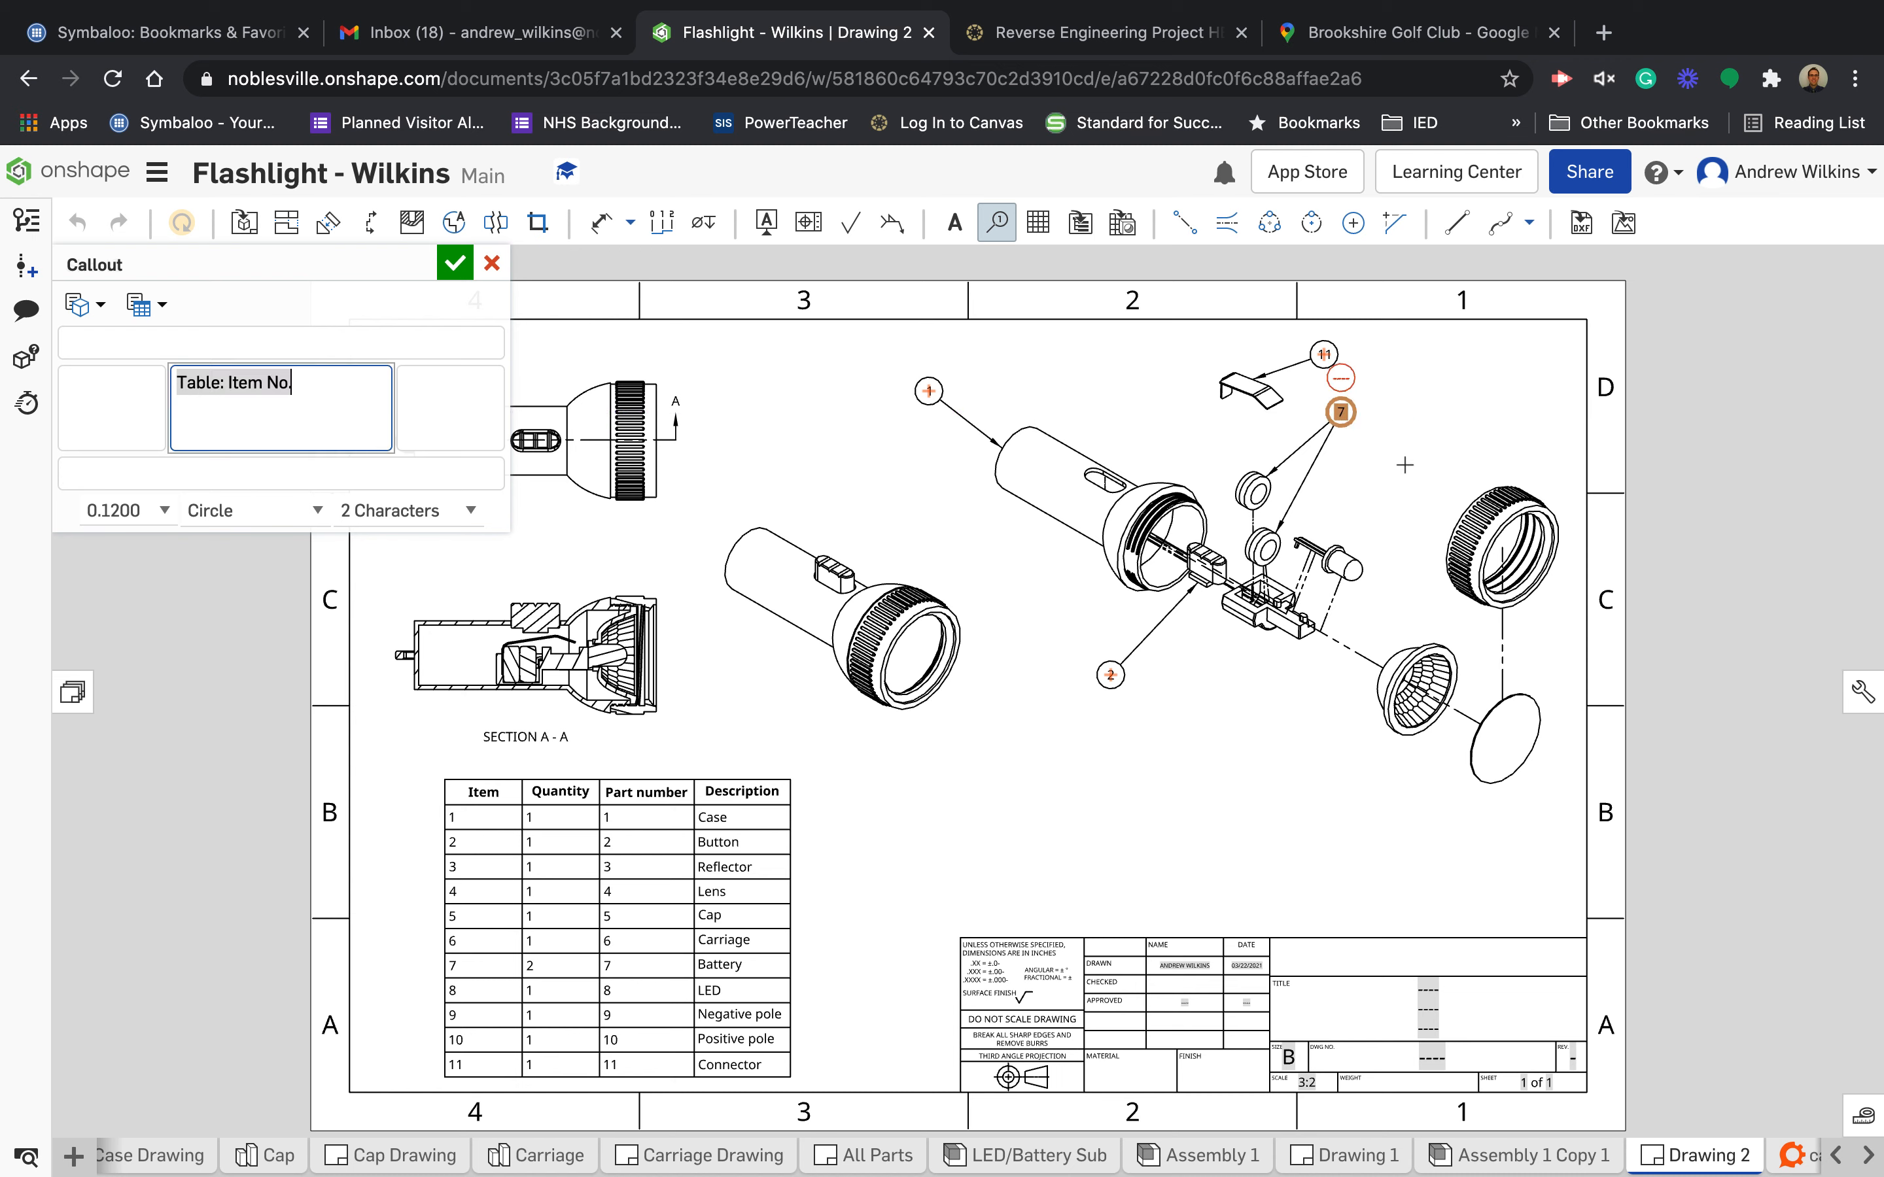
- Add item-number callouts to the LED and the carriage, with balloons above the LED and below the carriage
click(1339, 552)
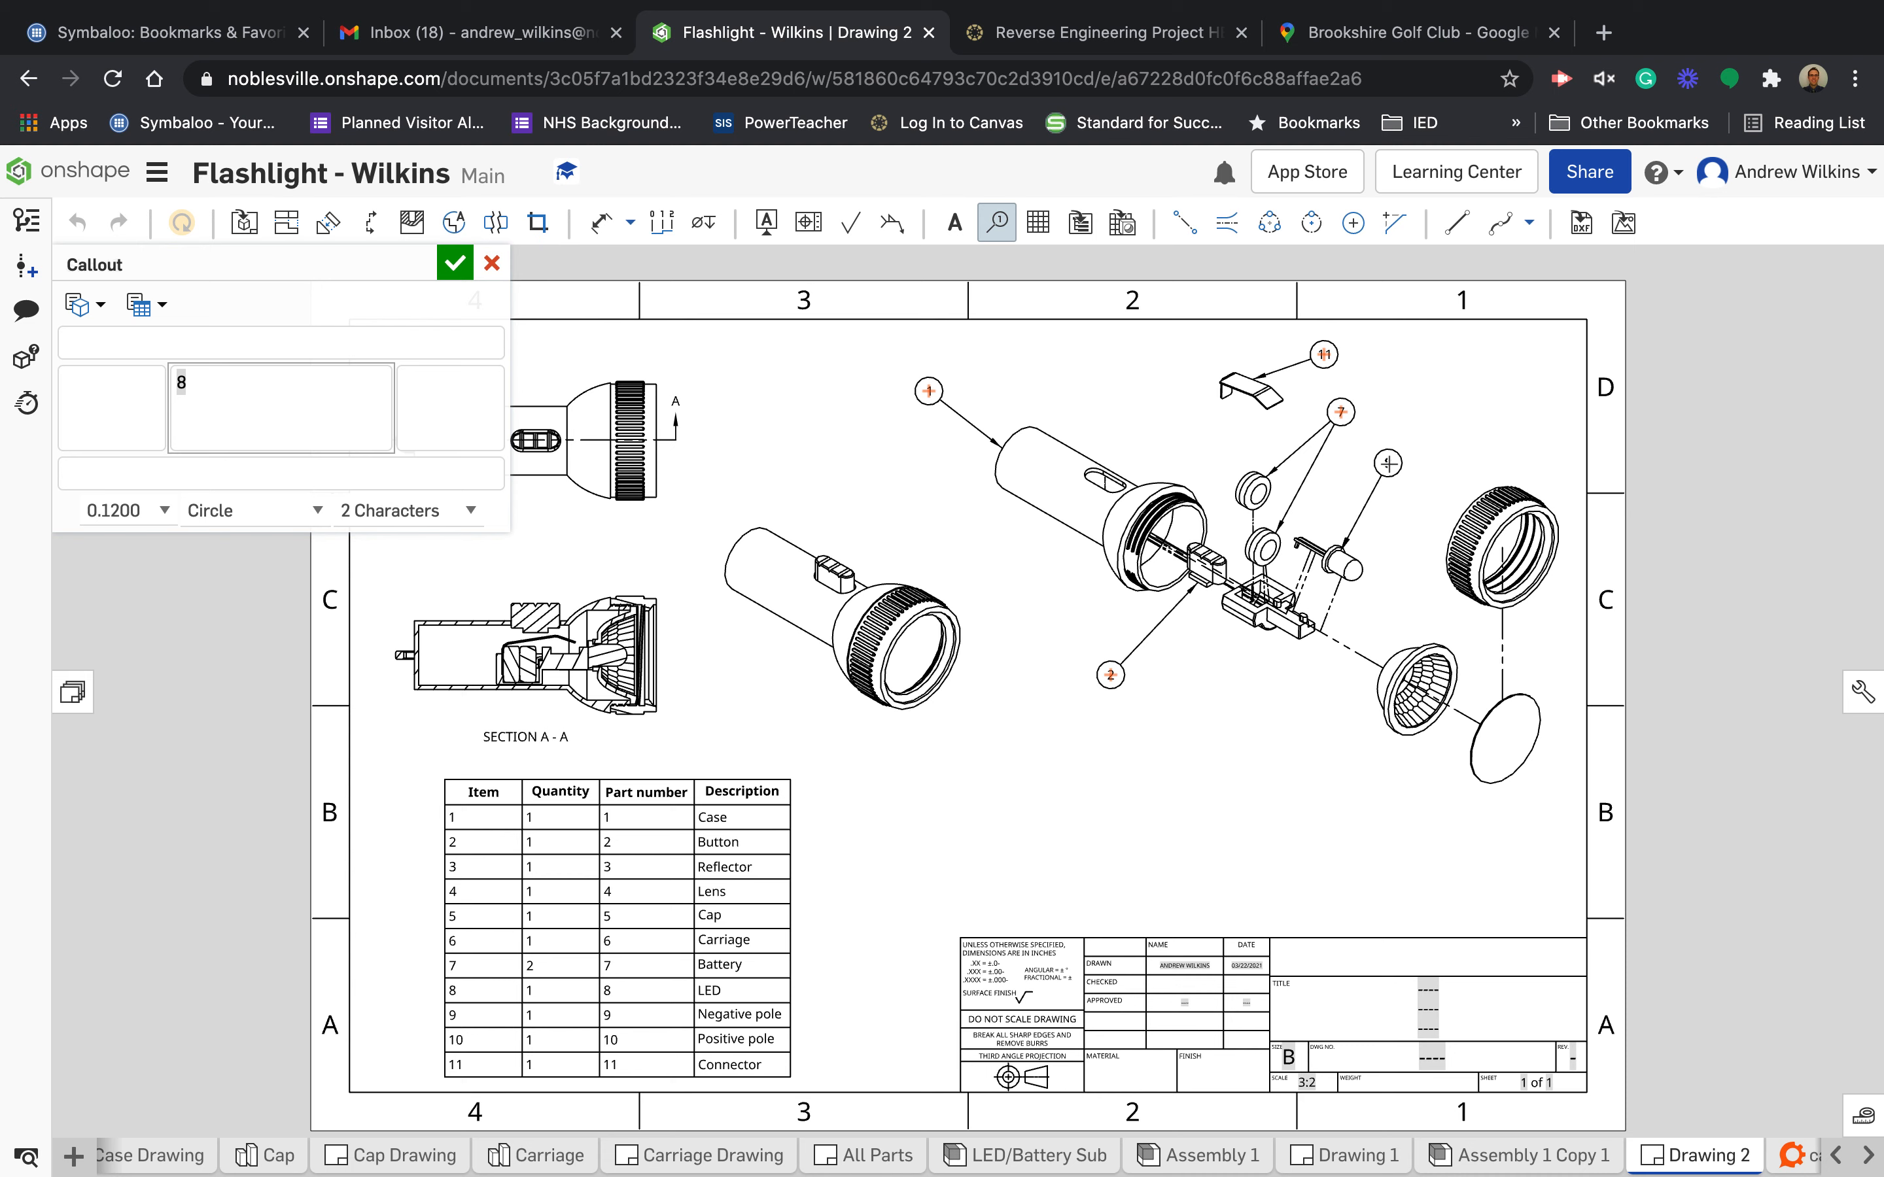
click(1388, 463)
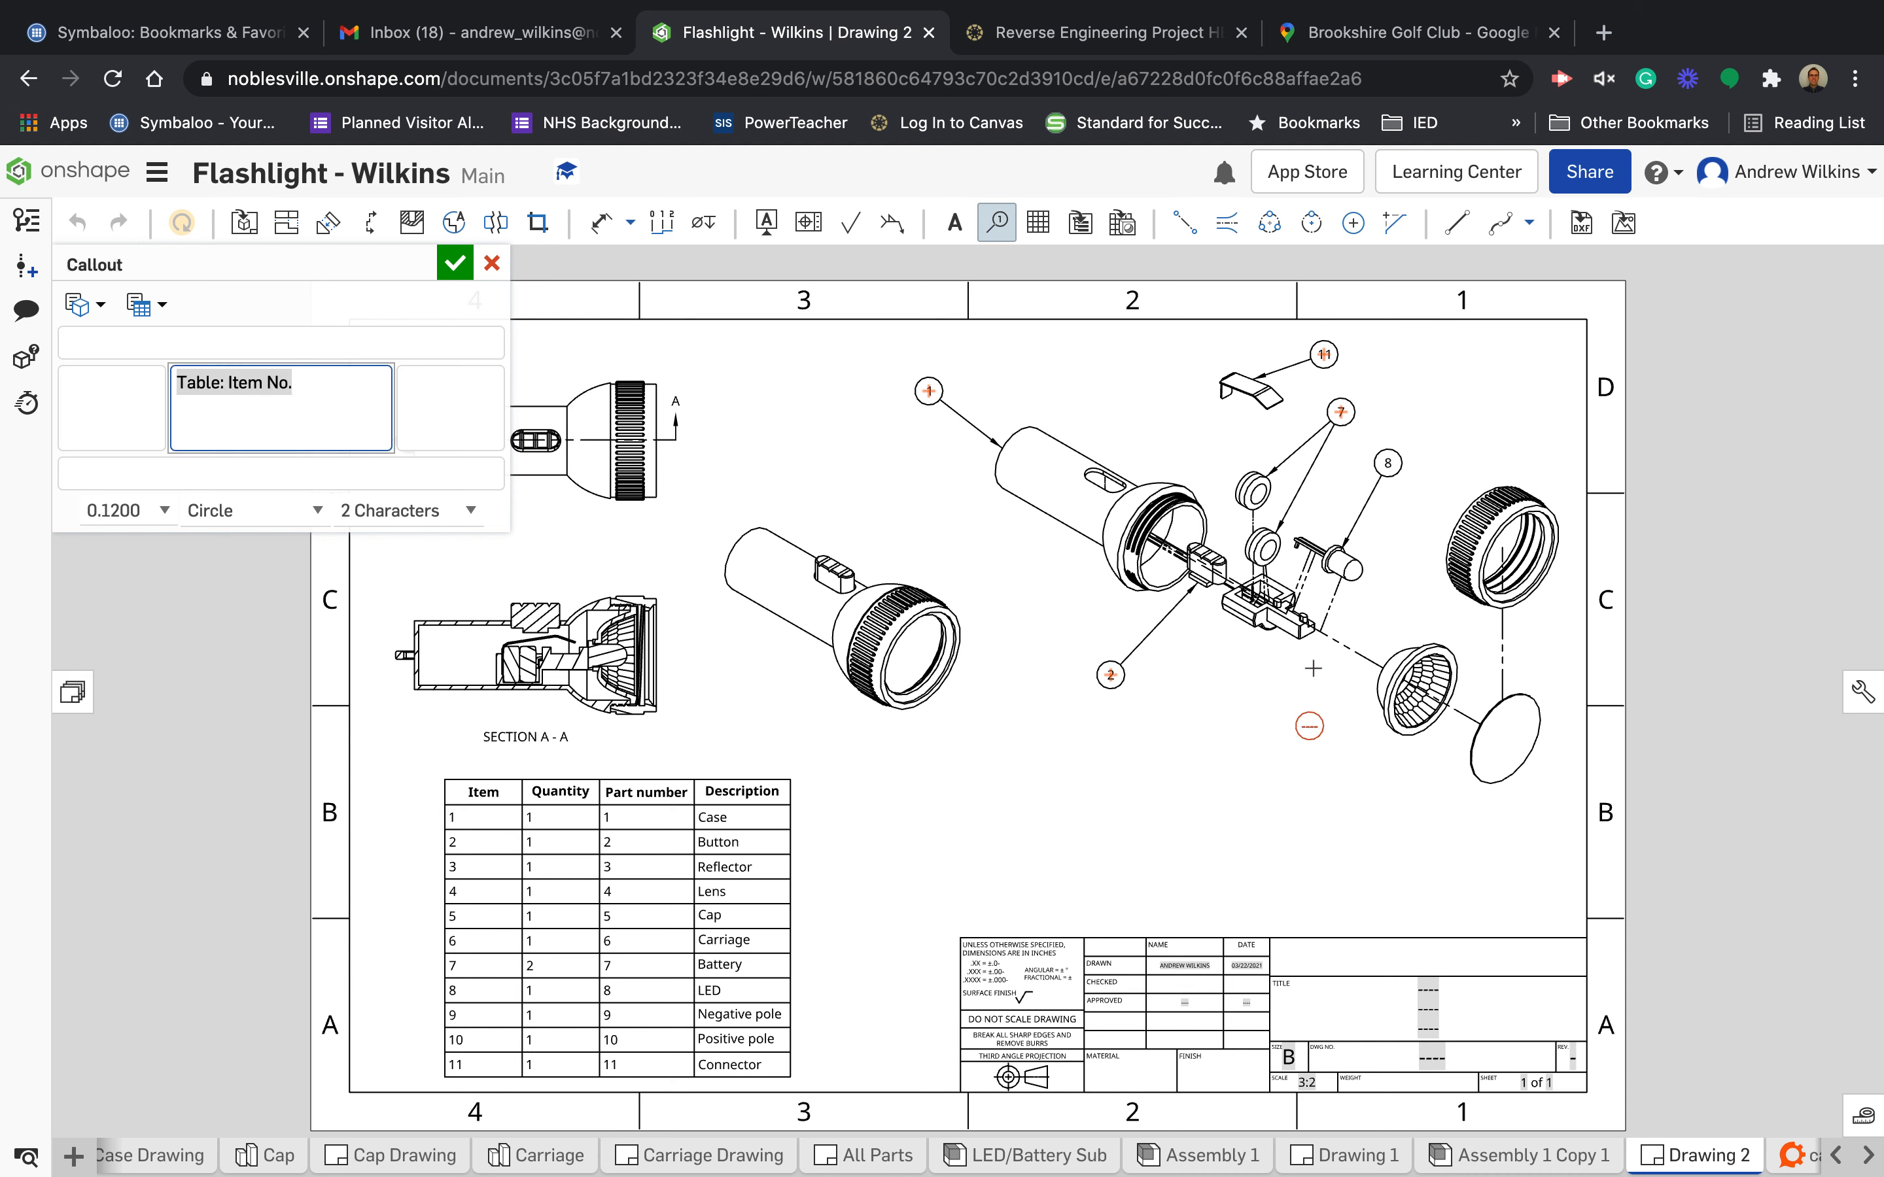
click(1245, 617)
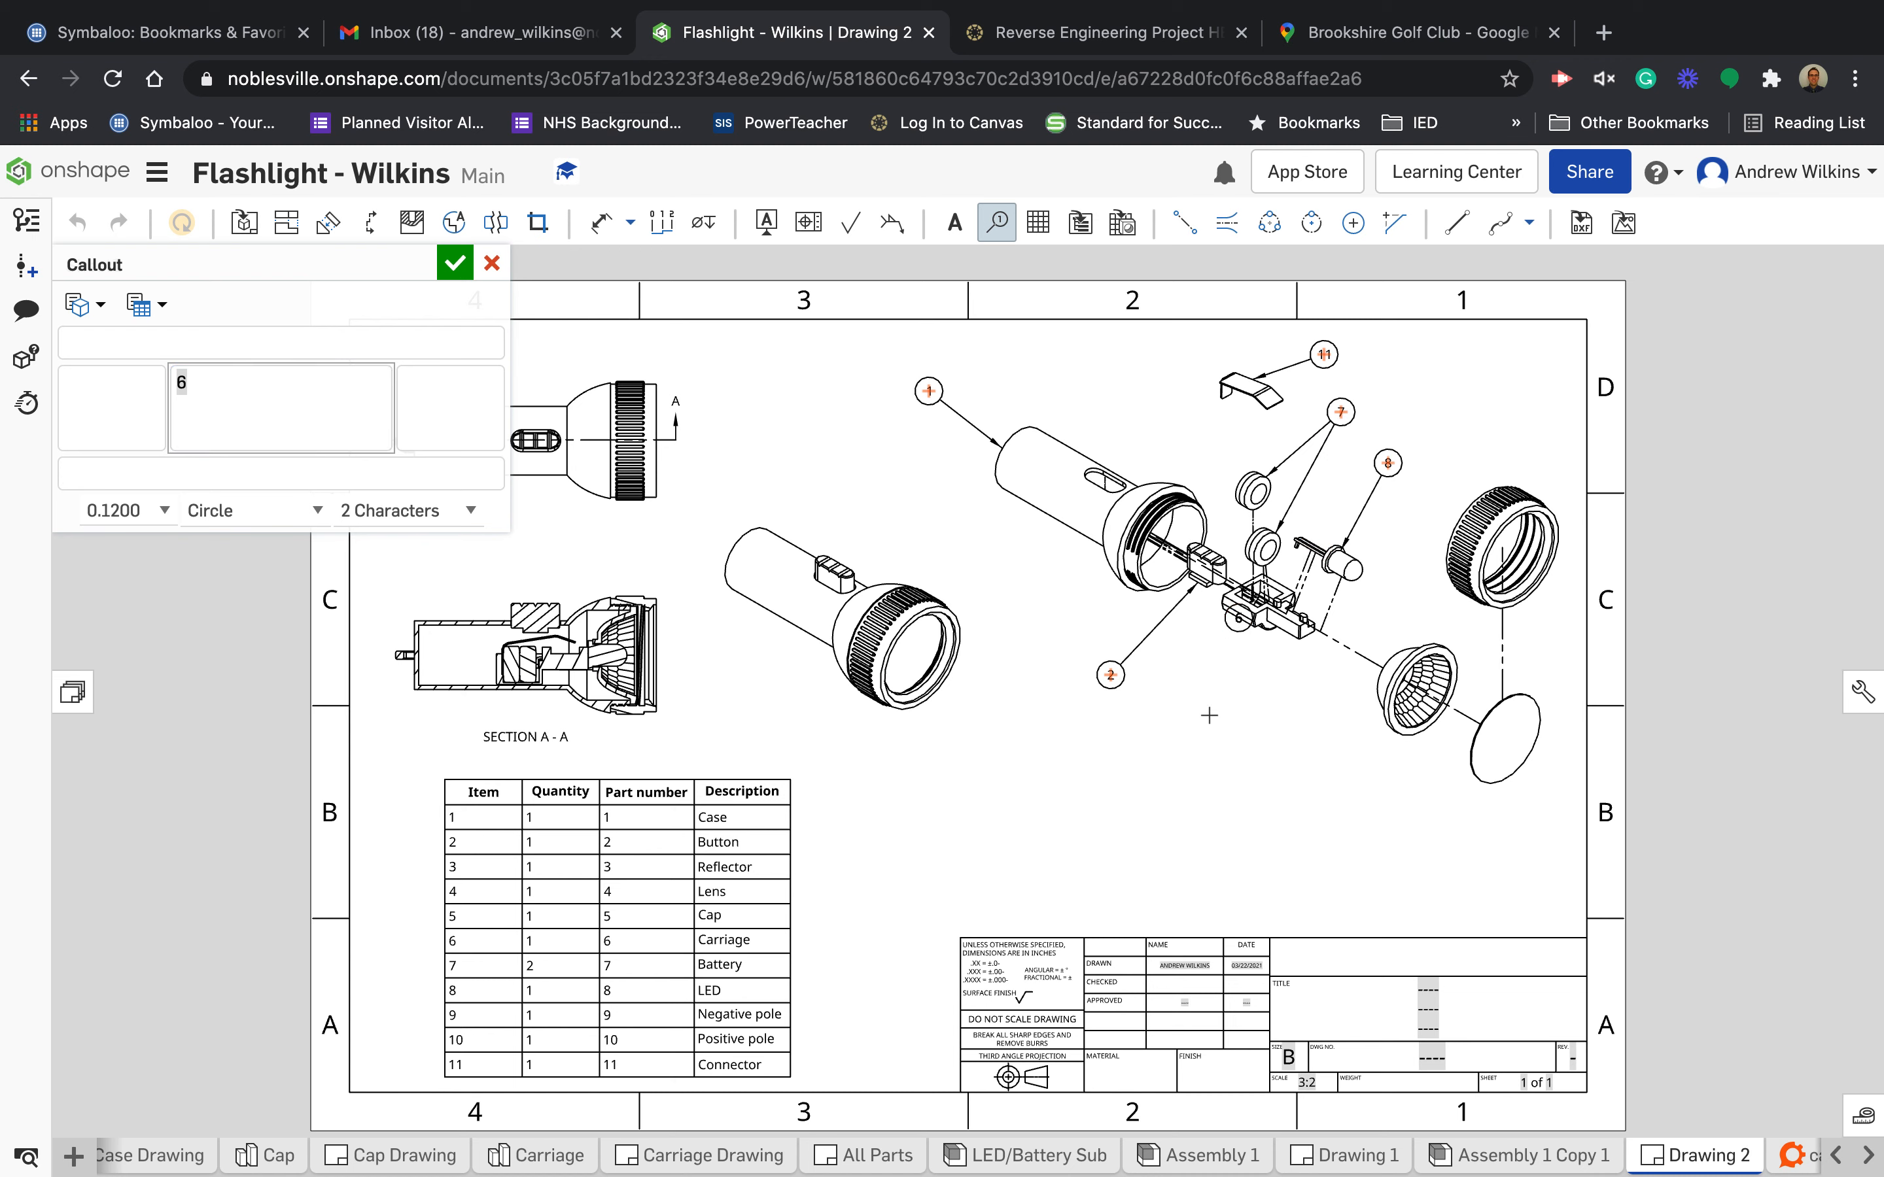
click(1180, 745)
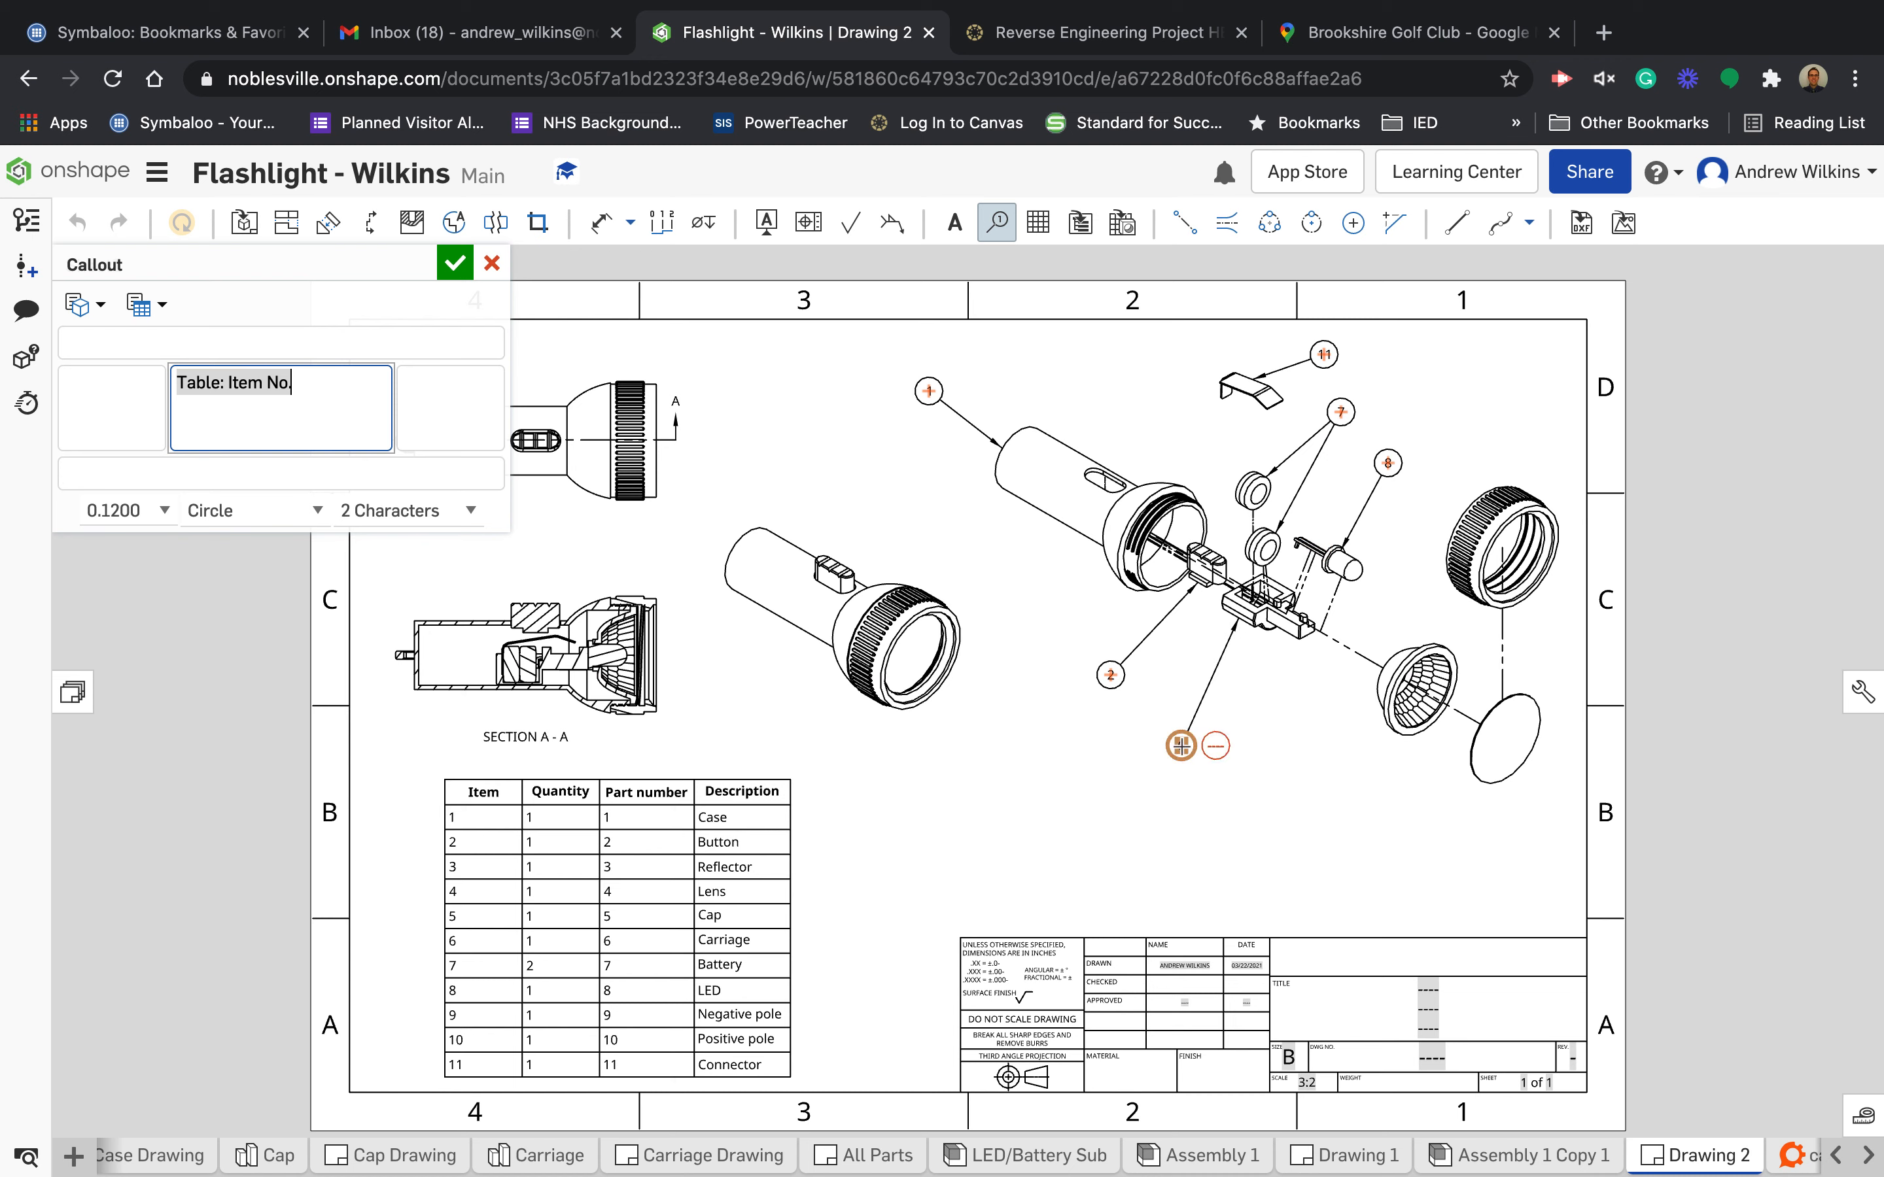
- Try to attach an item-number callout to the reflector's lower-left edge
click(1384, 710)
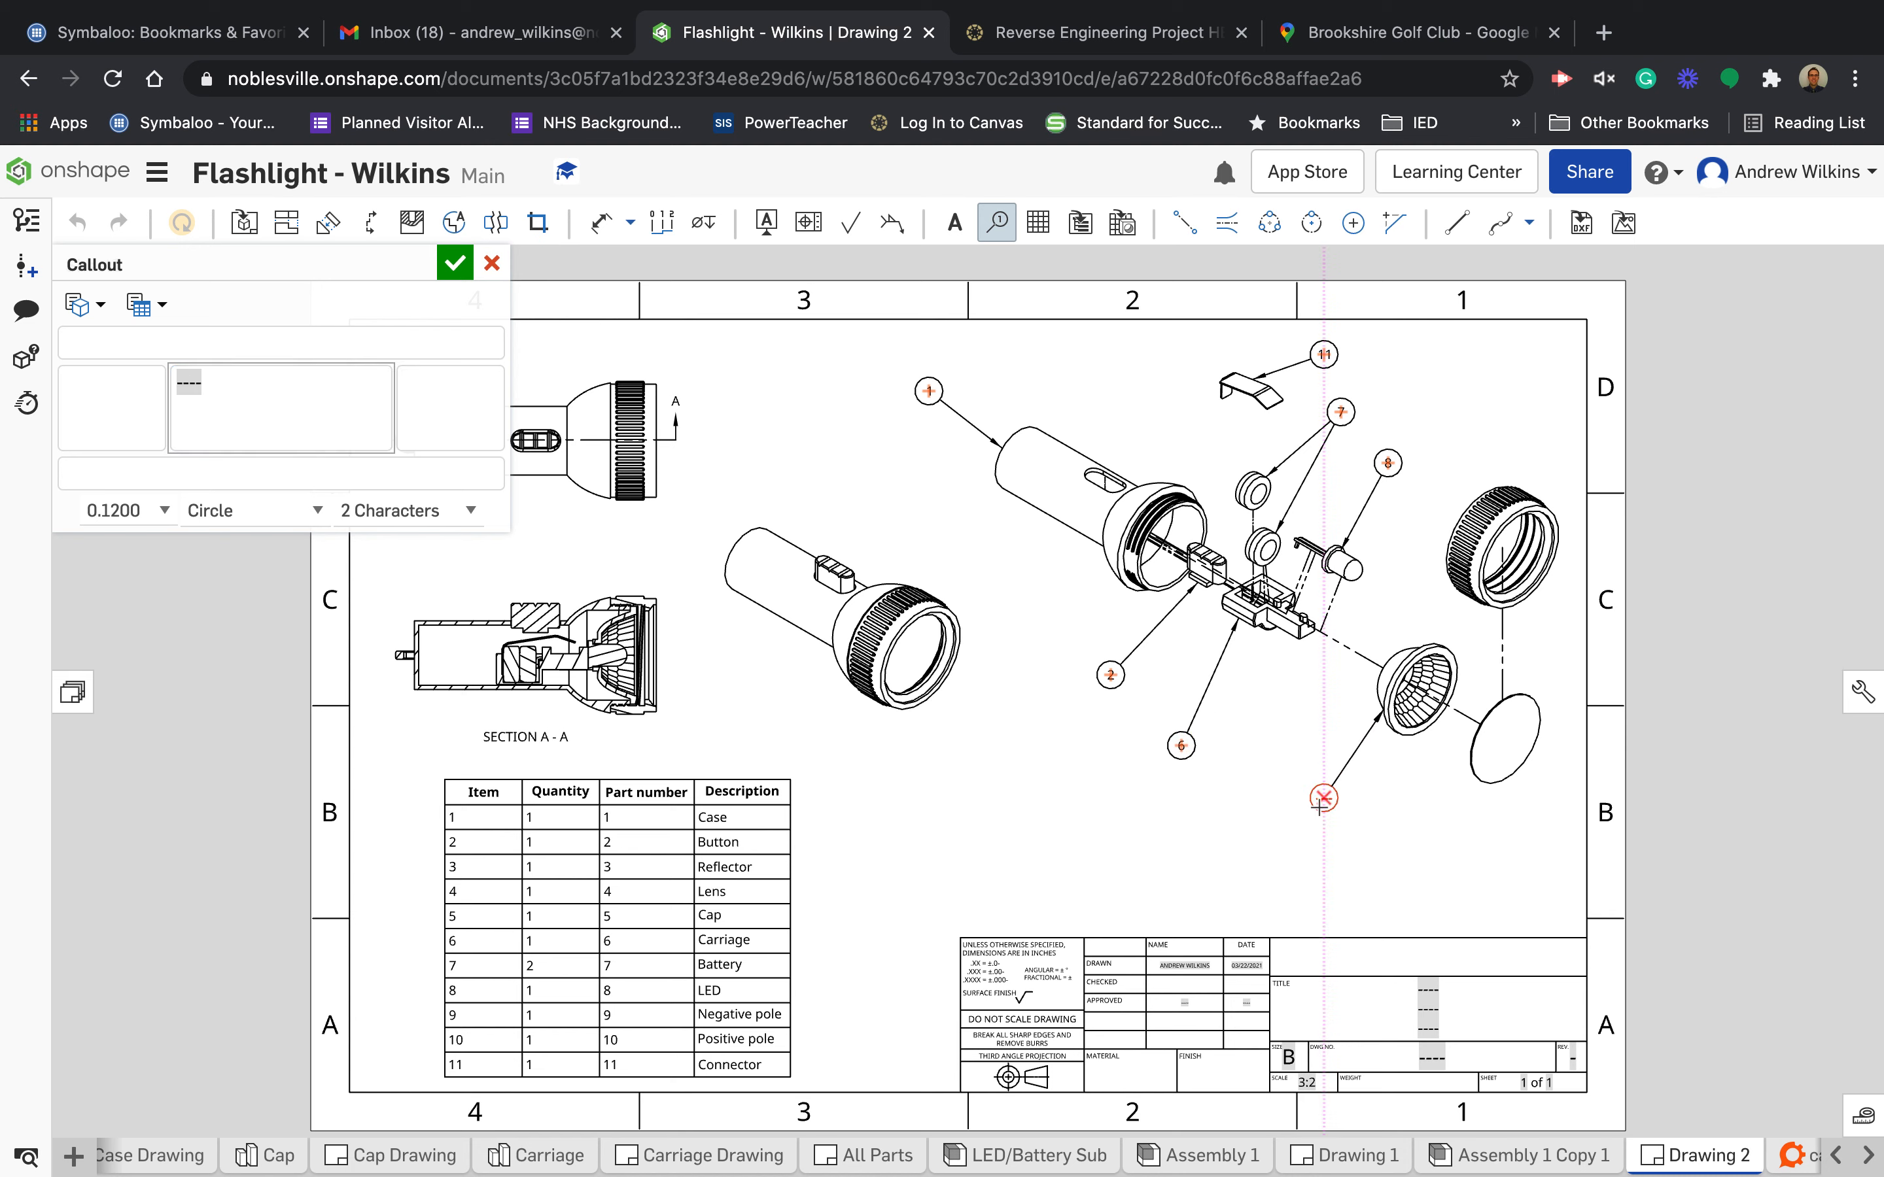
click(1303, 819)
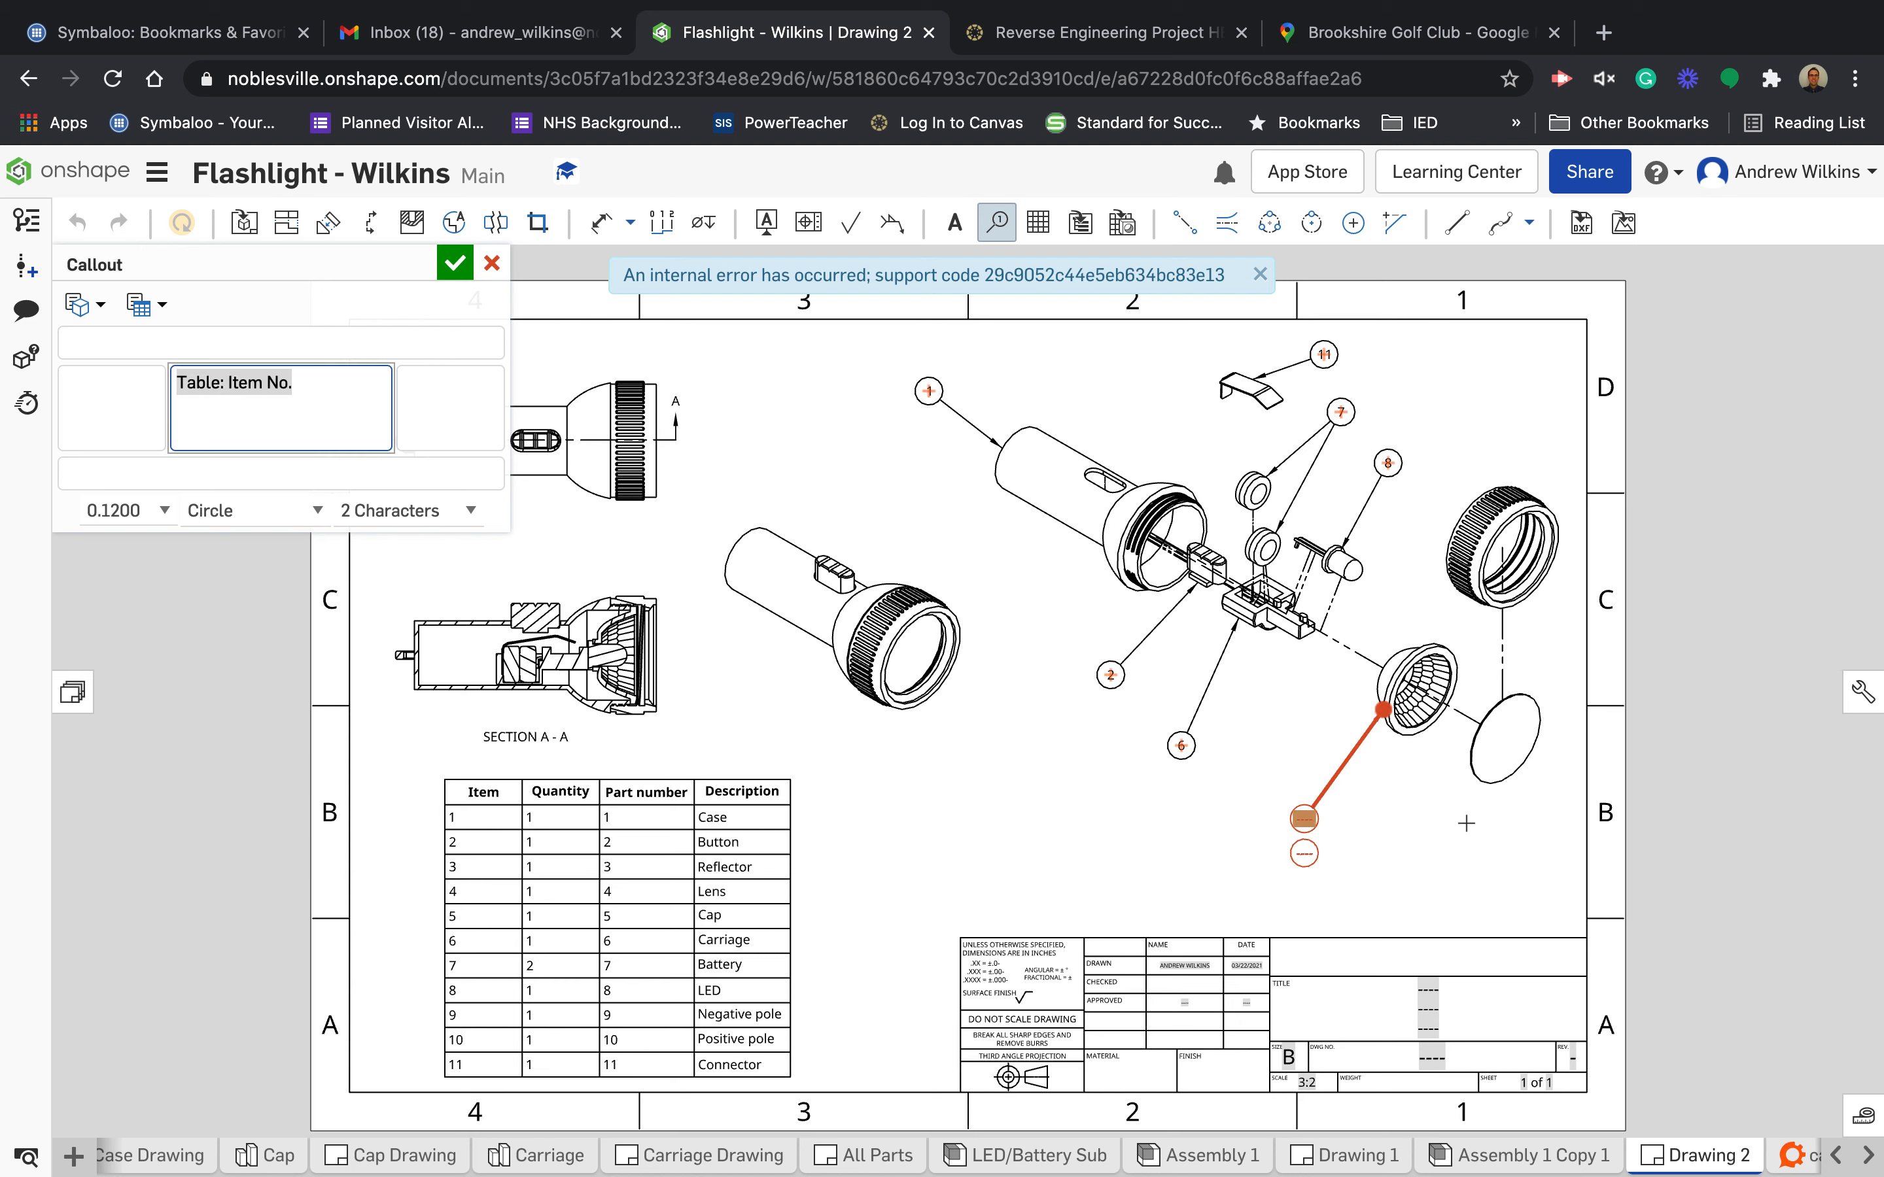
- Add item-number callouts to the lens and the cap, placing balloons below the lens and above the cap
click(1508, 788)
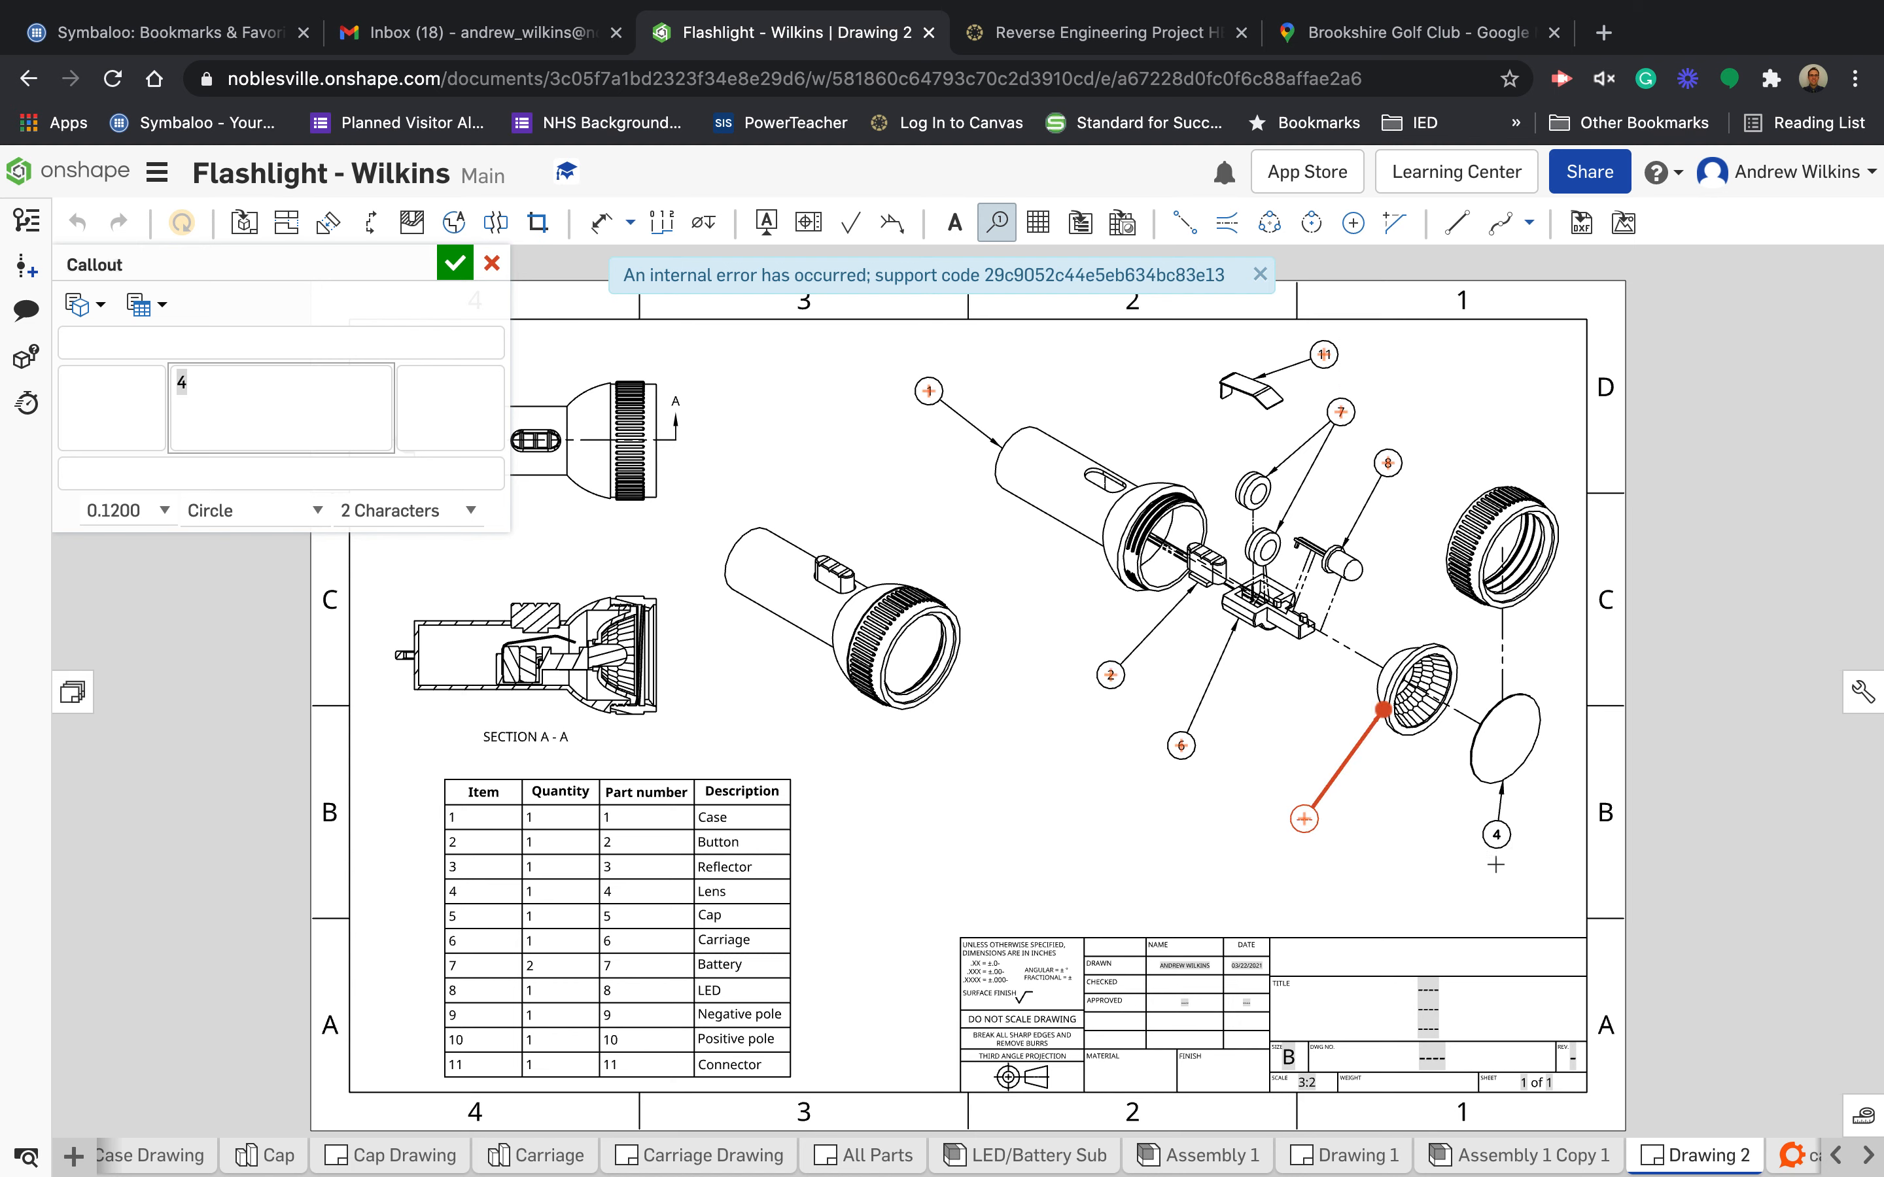
click(1502, 876)
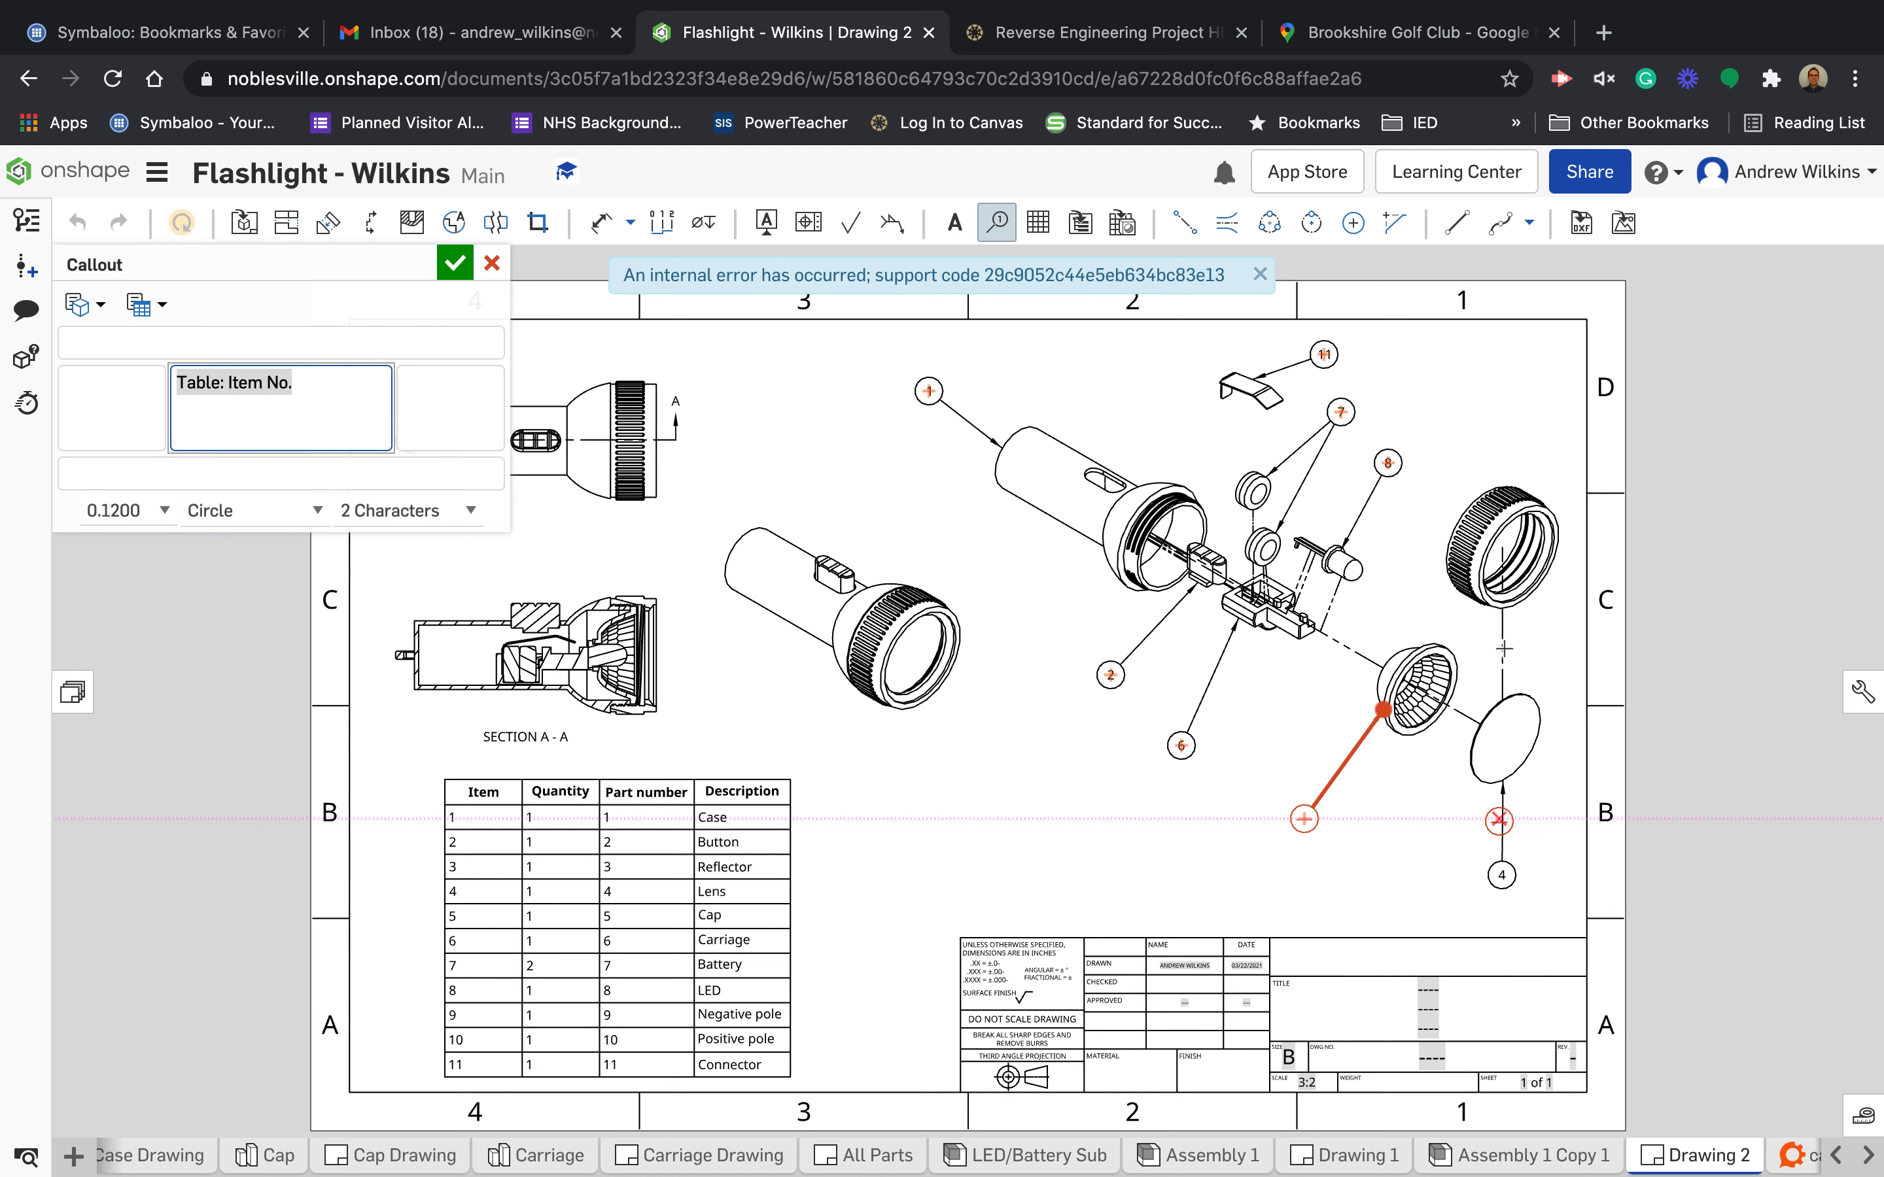
click(1483, 492)
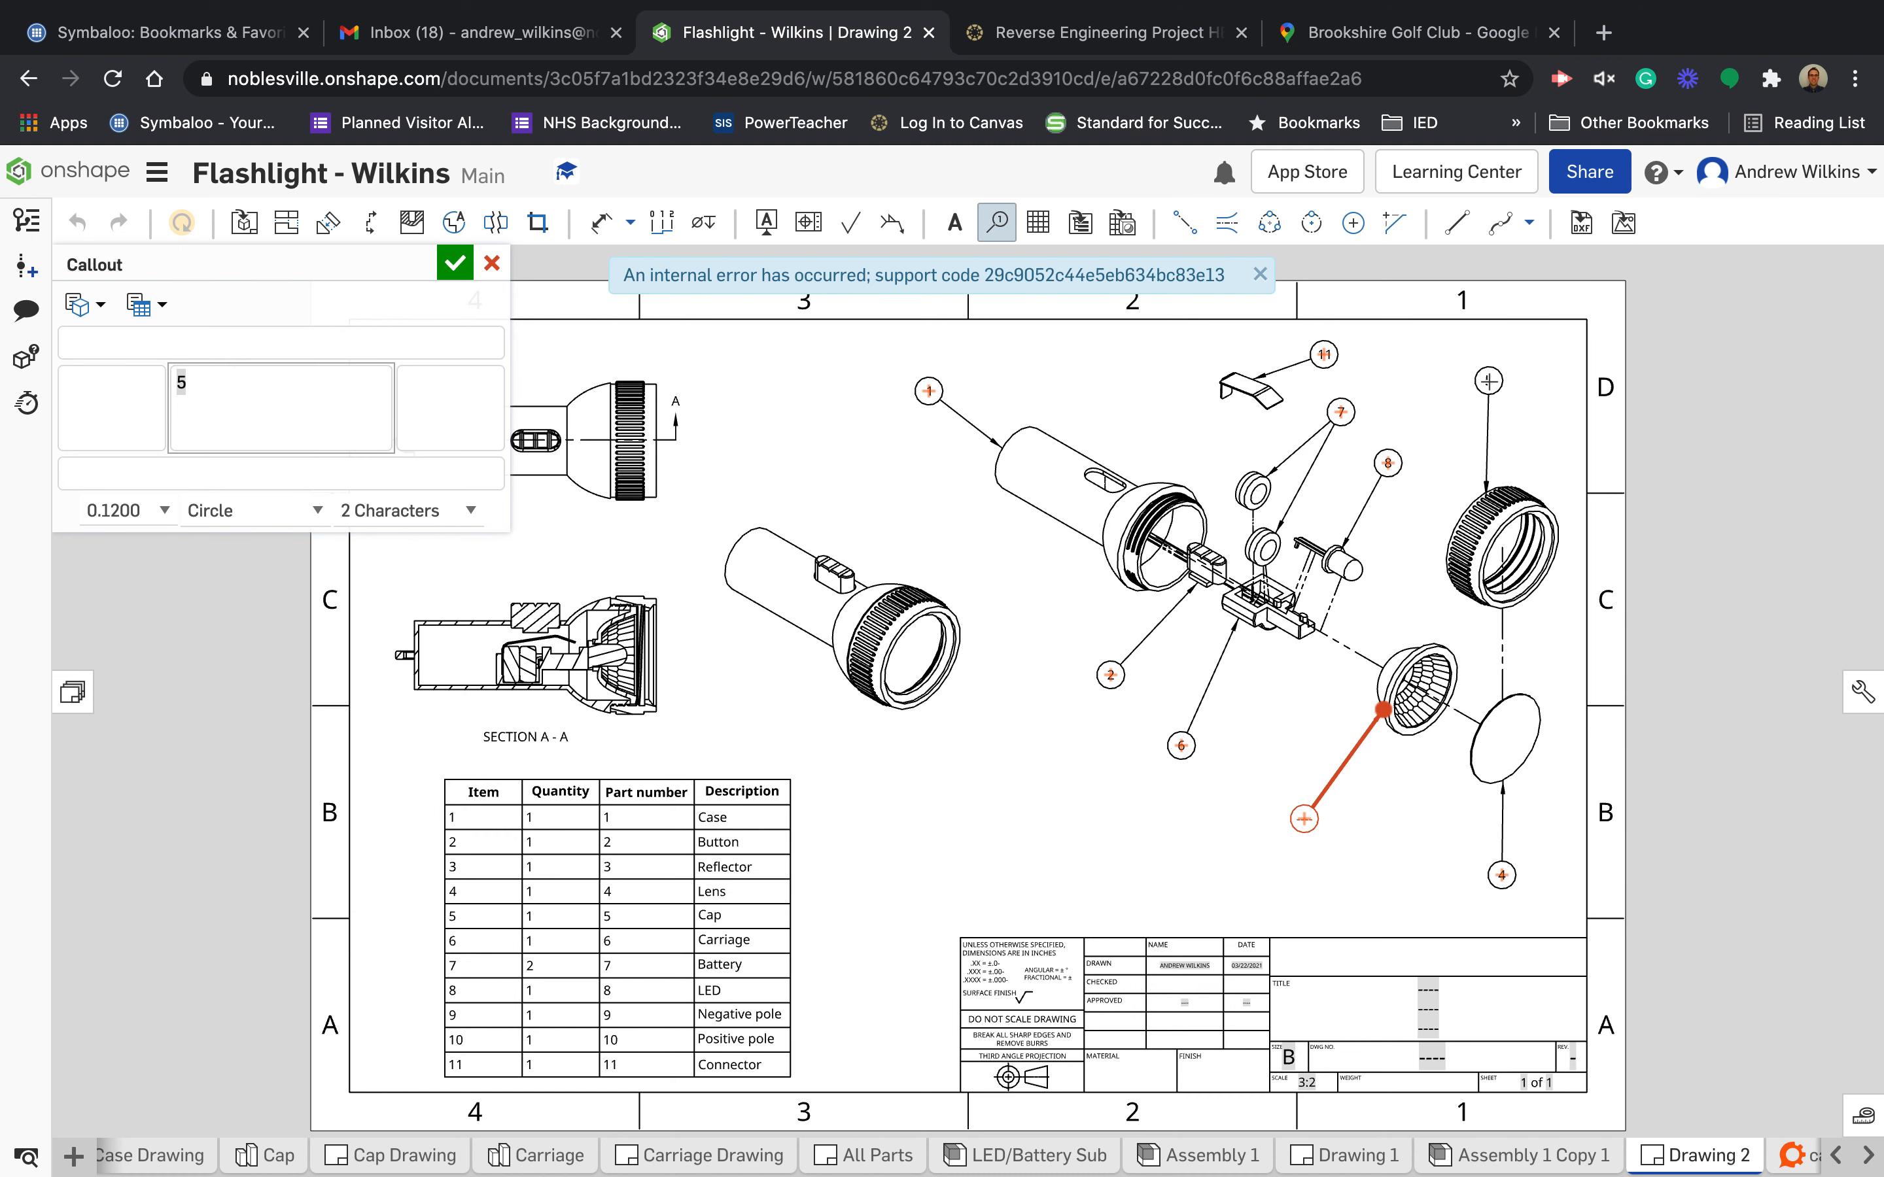
click(1487, 381)
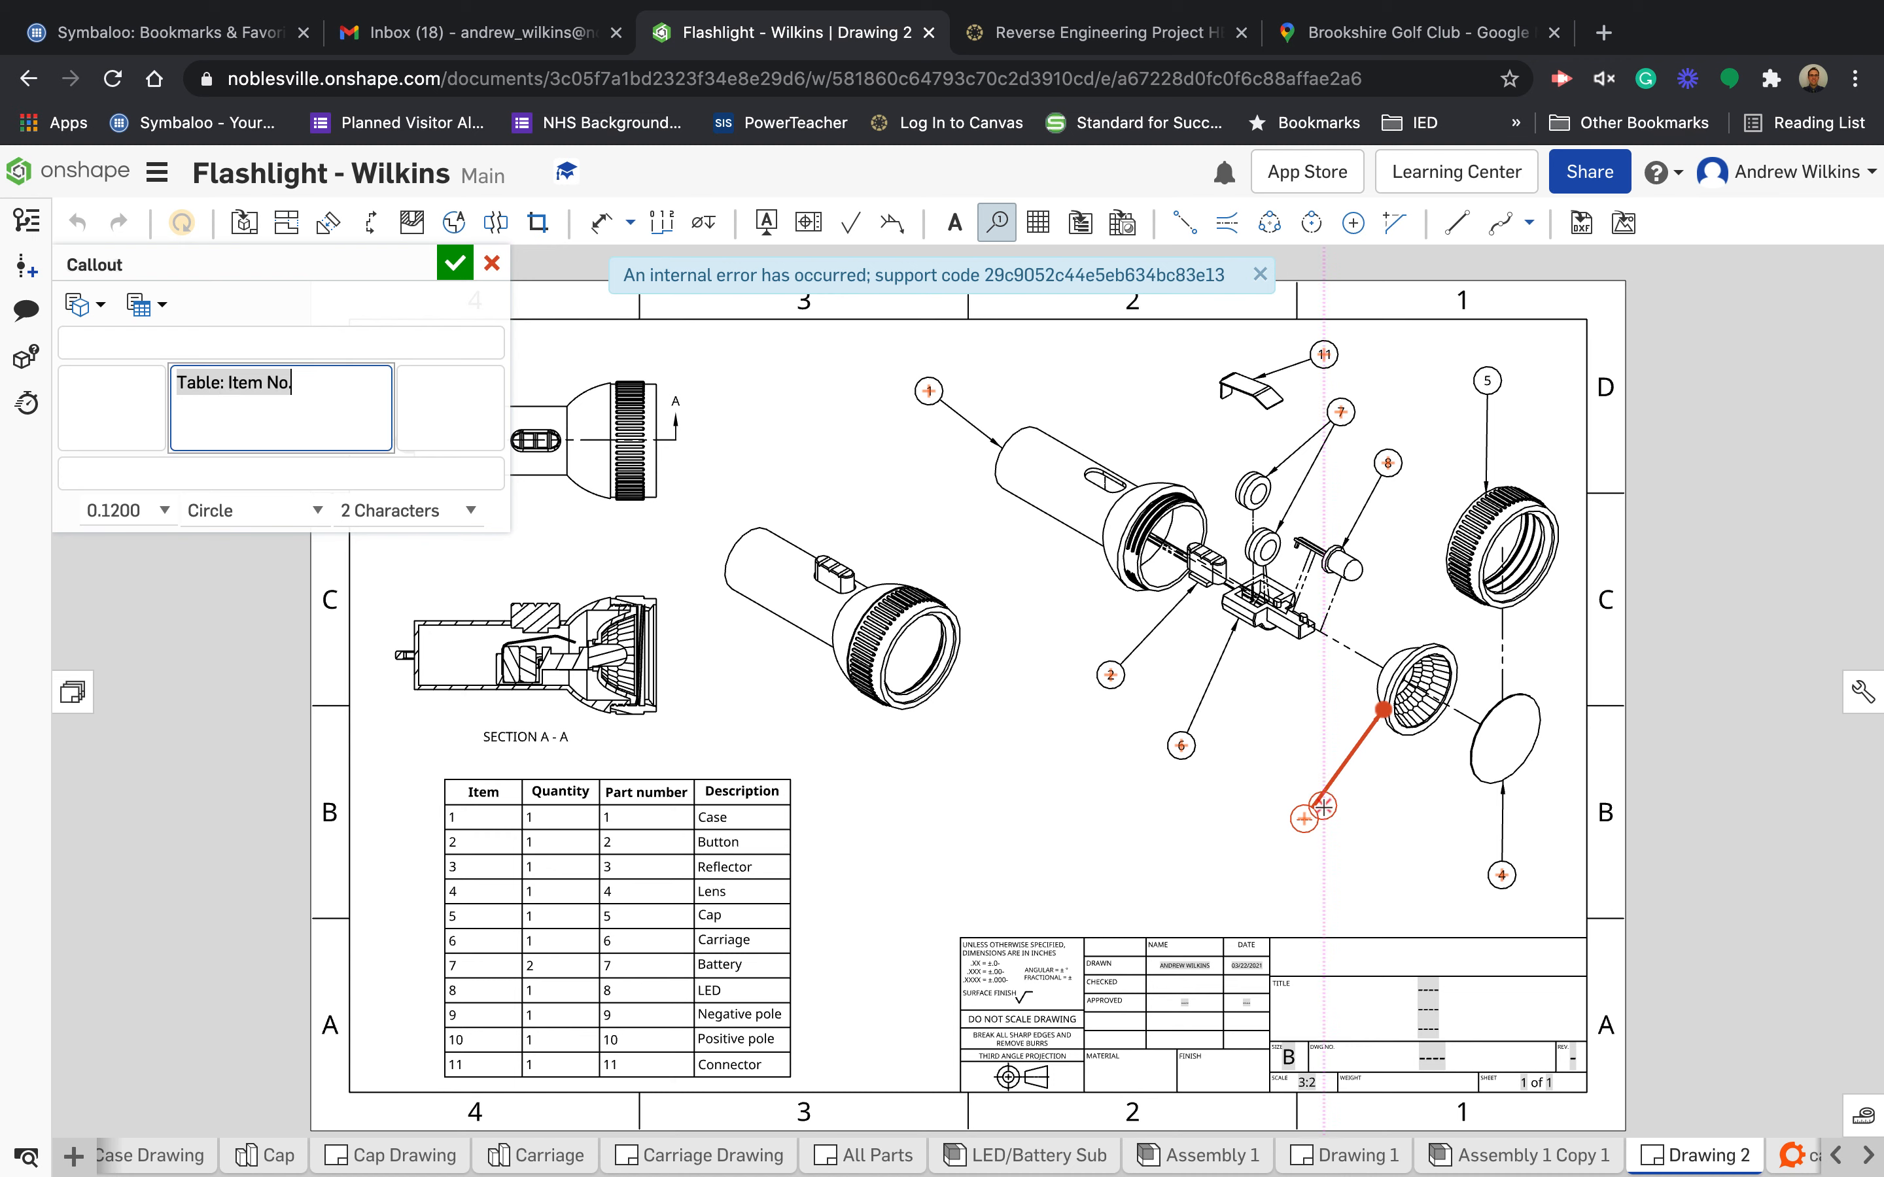
- Finish the callouts and delete the unresolved one attached to the reflector
key(Escape)
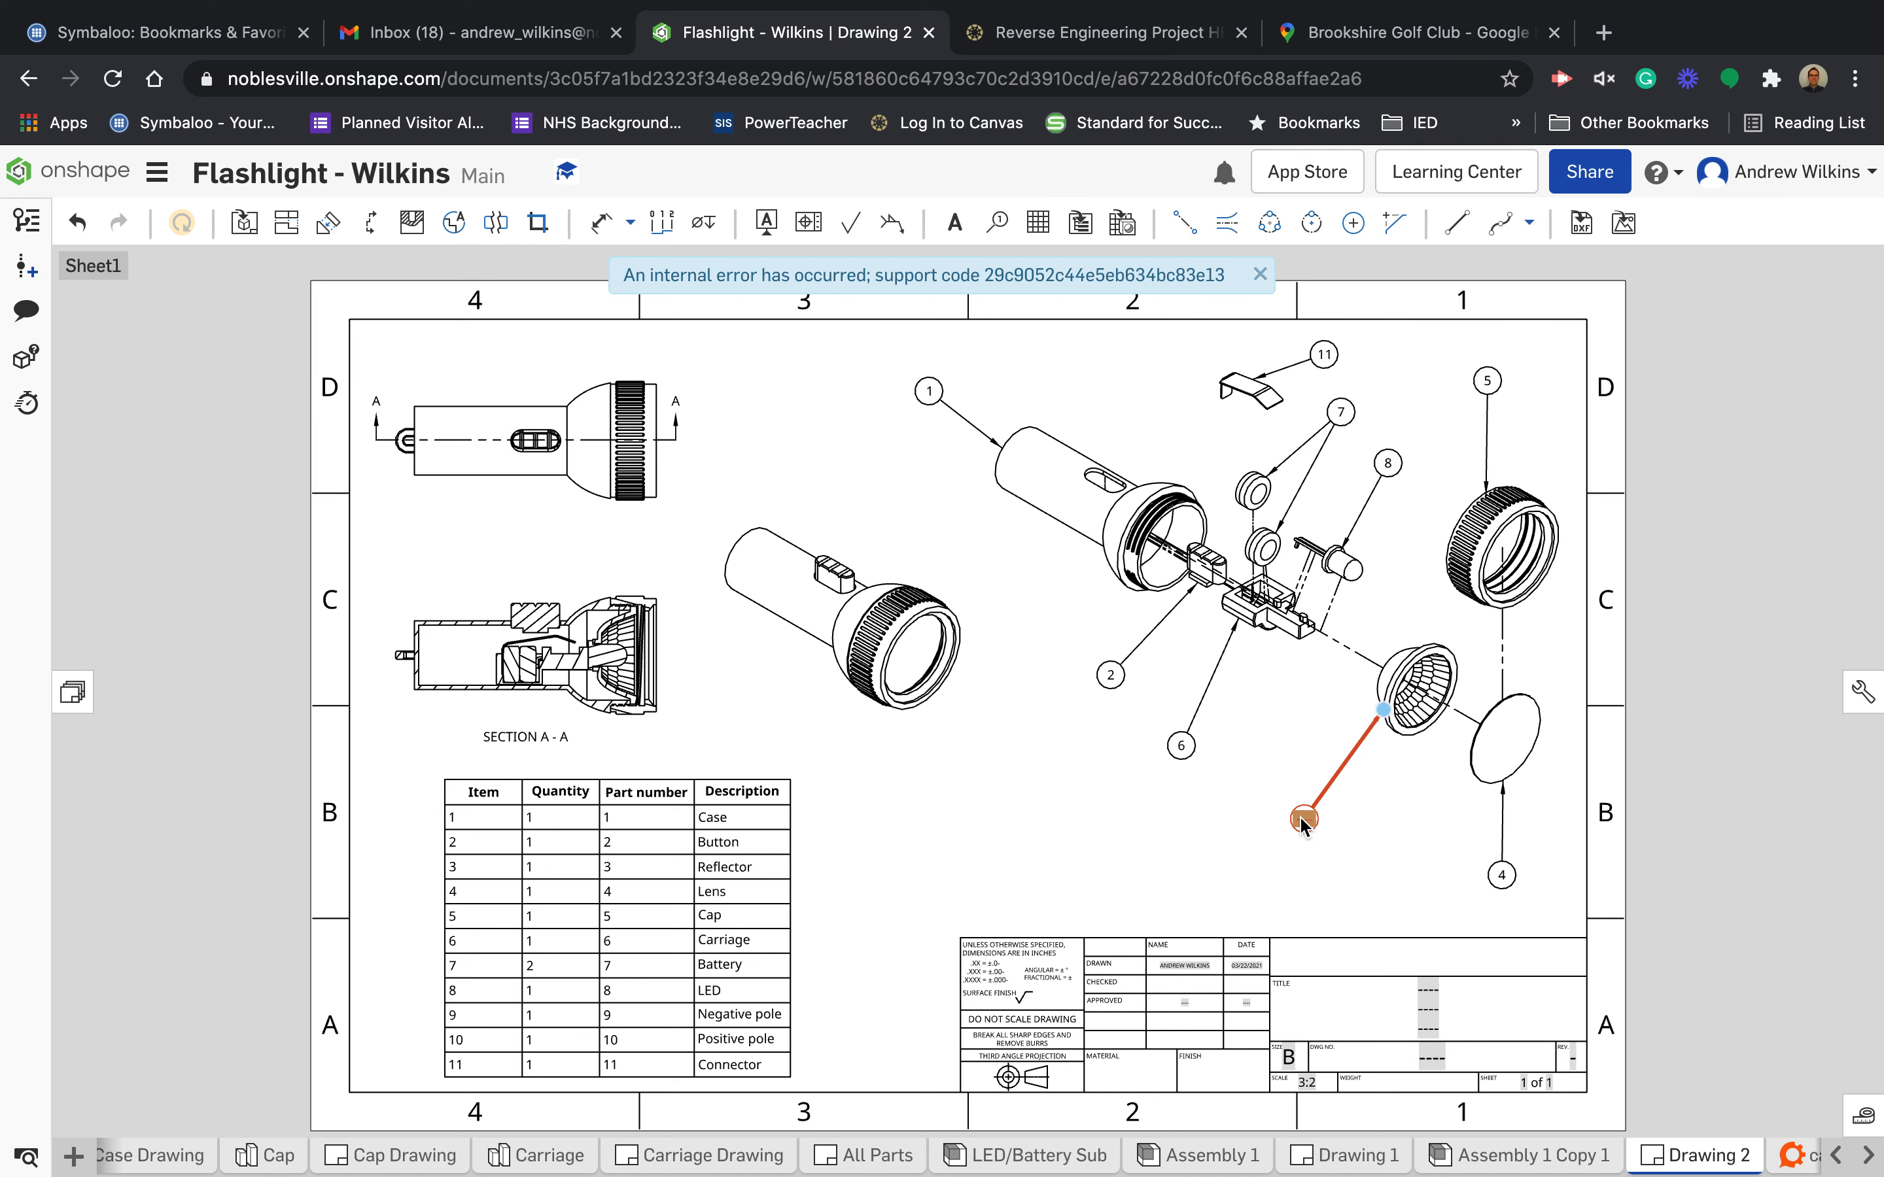
key(Delete)
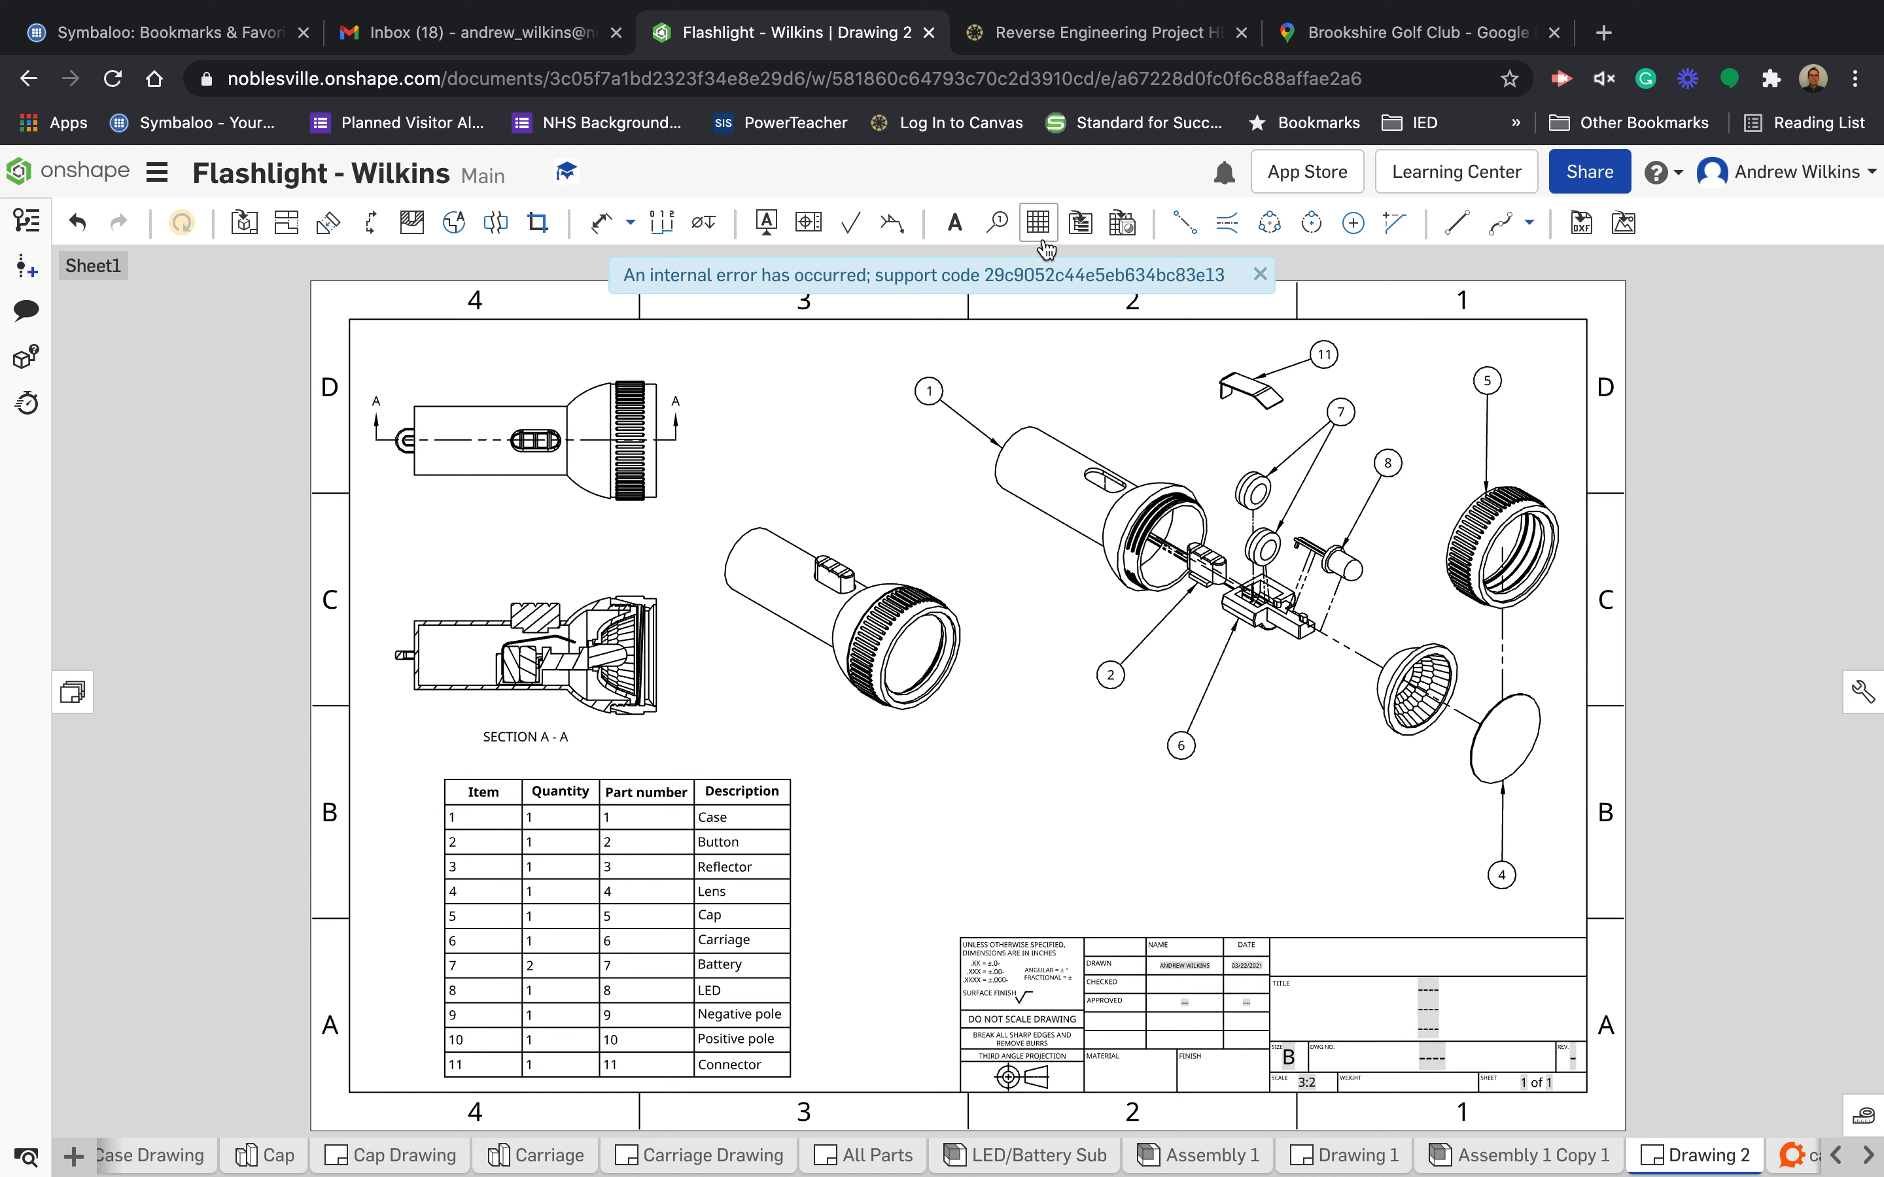
click(995, 224)
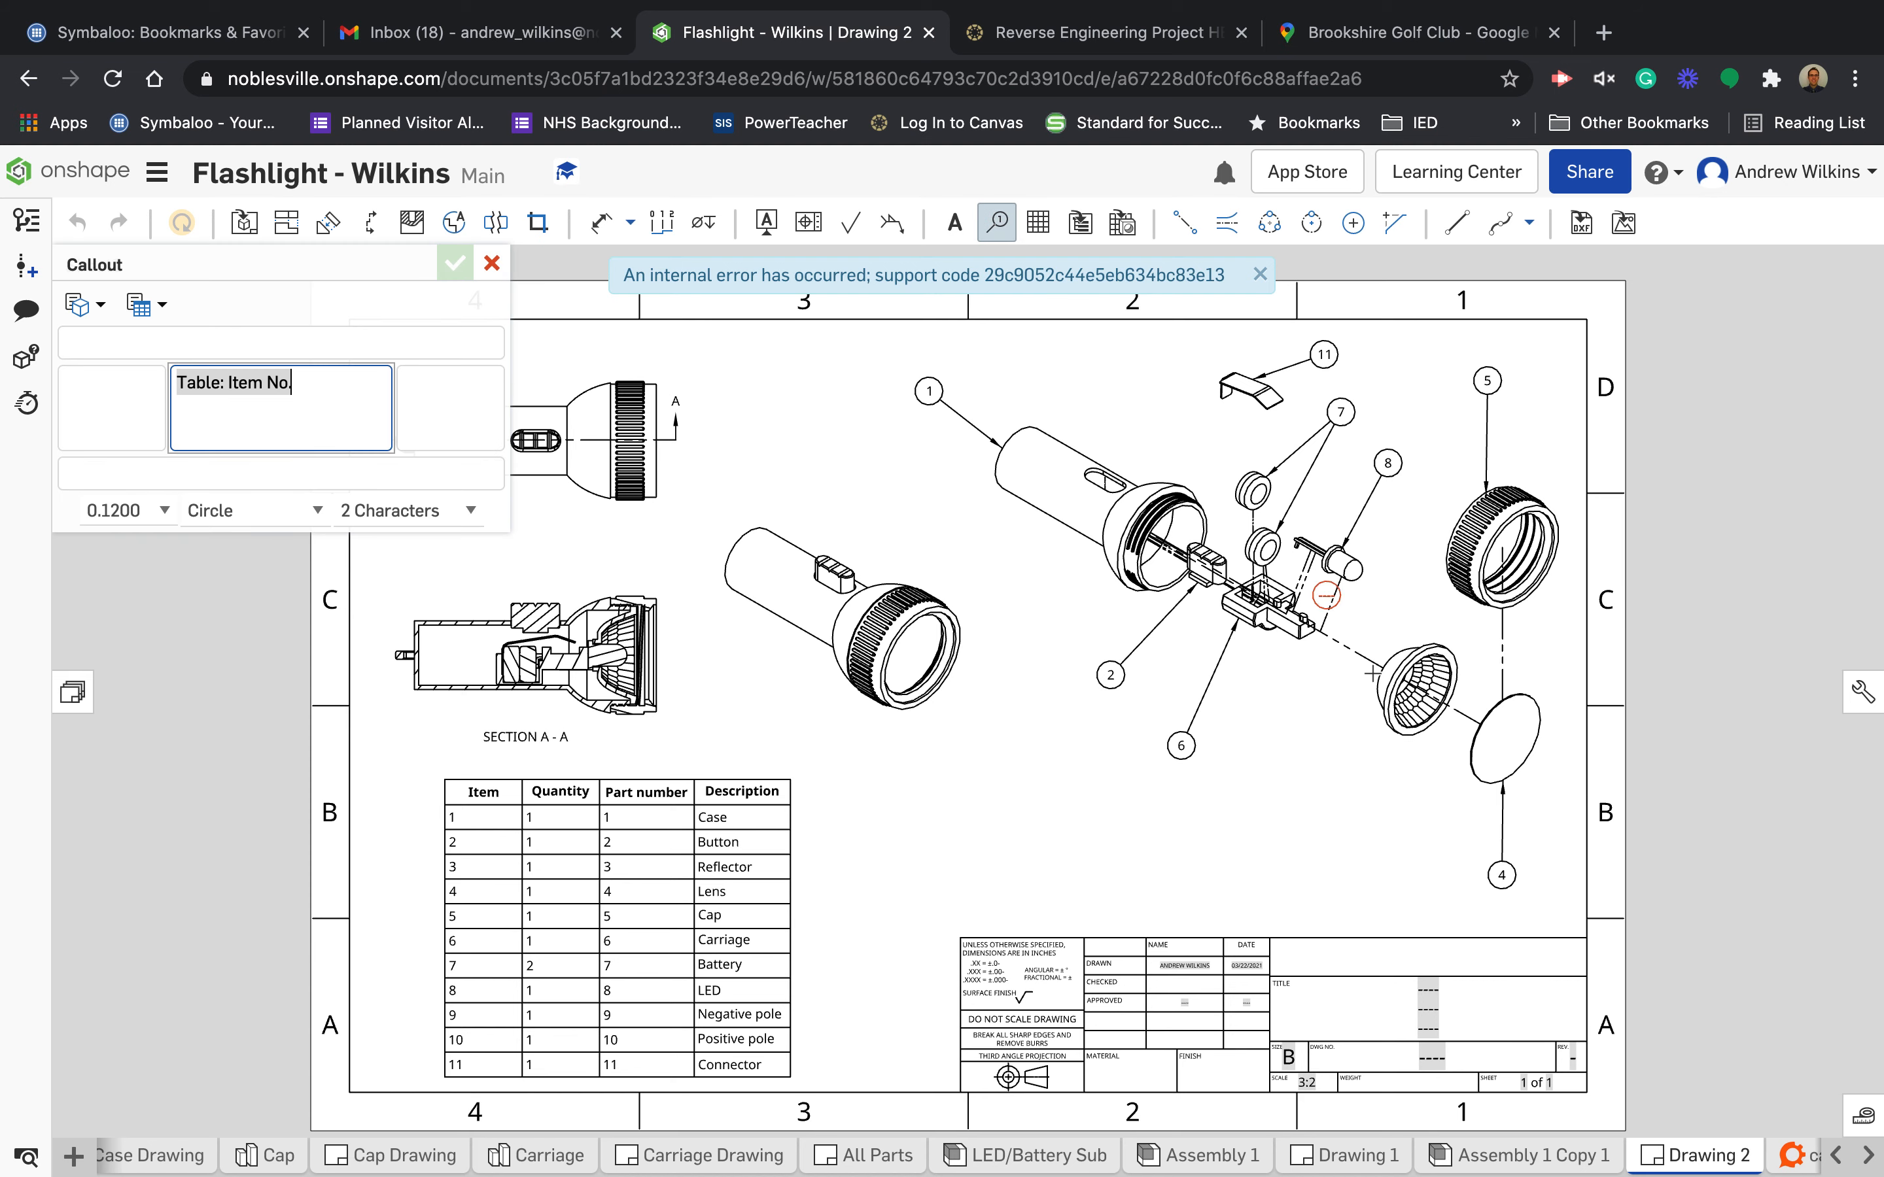
click(1384, 710)
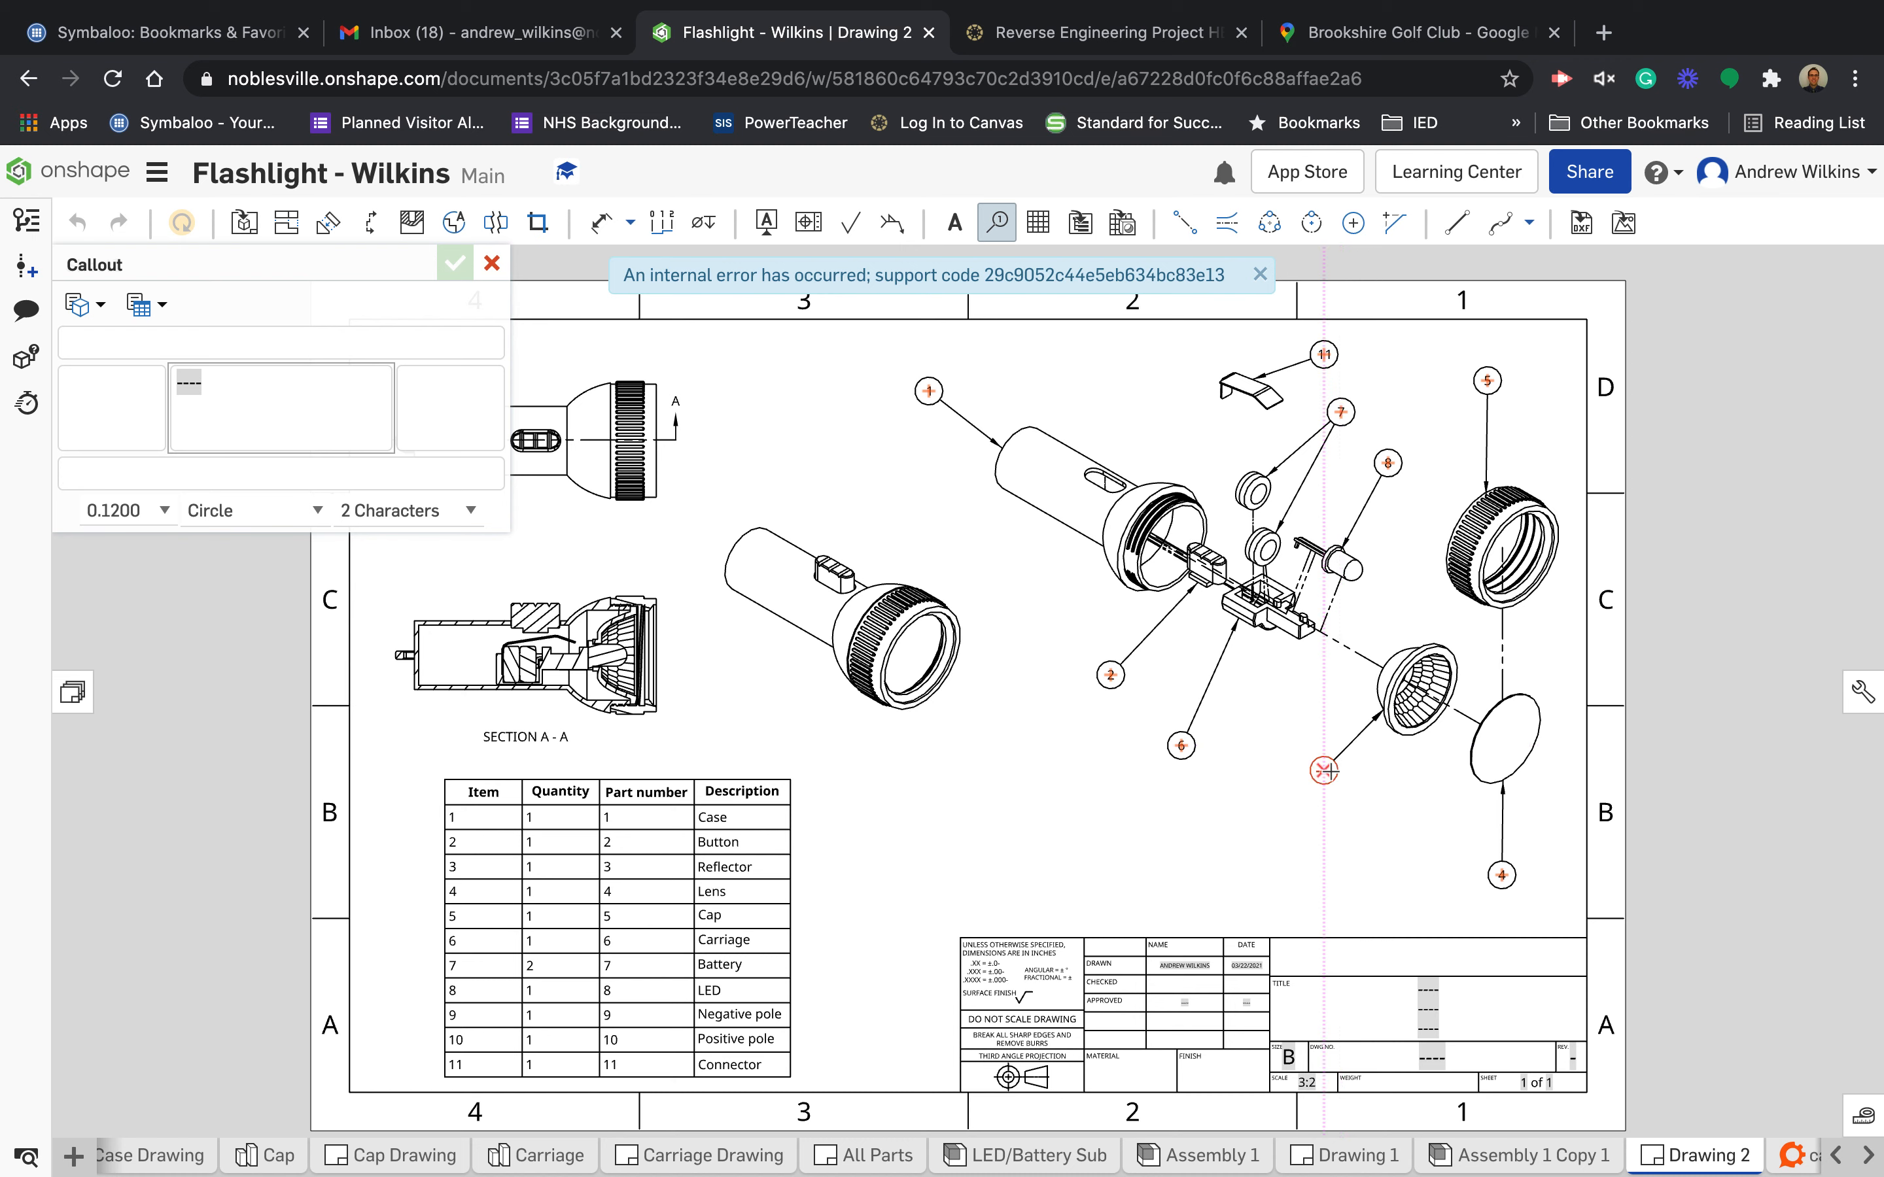
key(Escape)
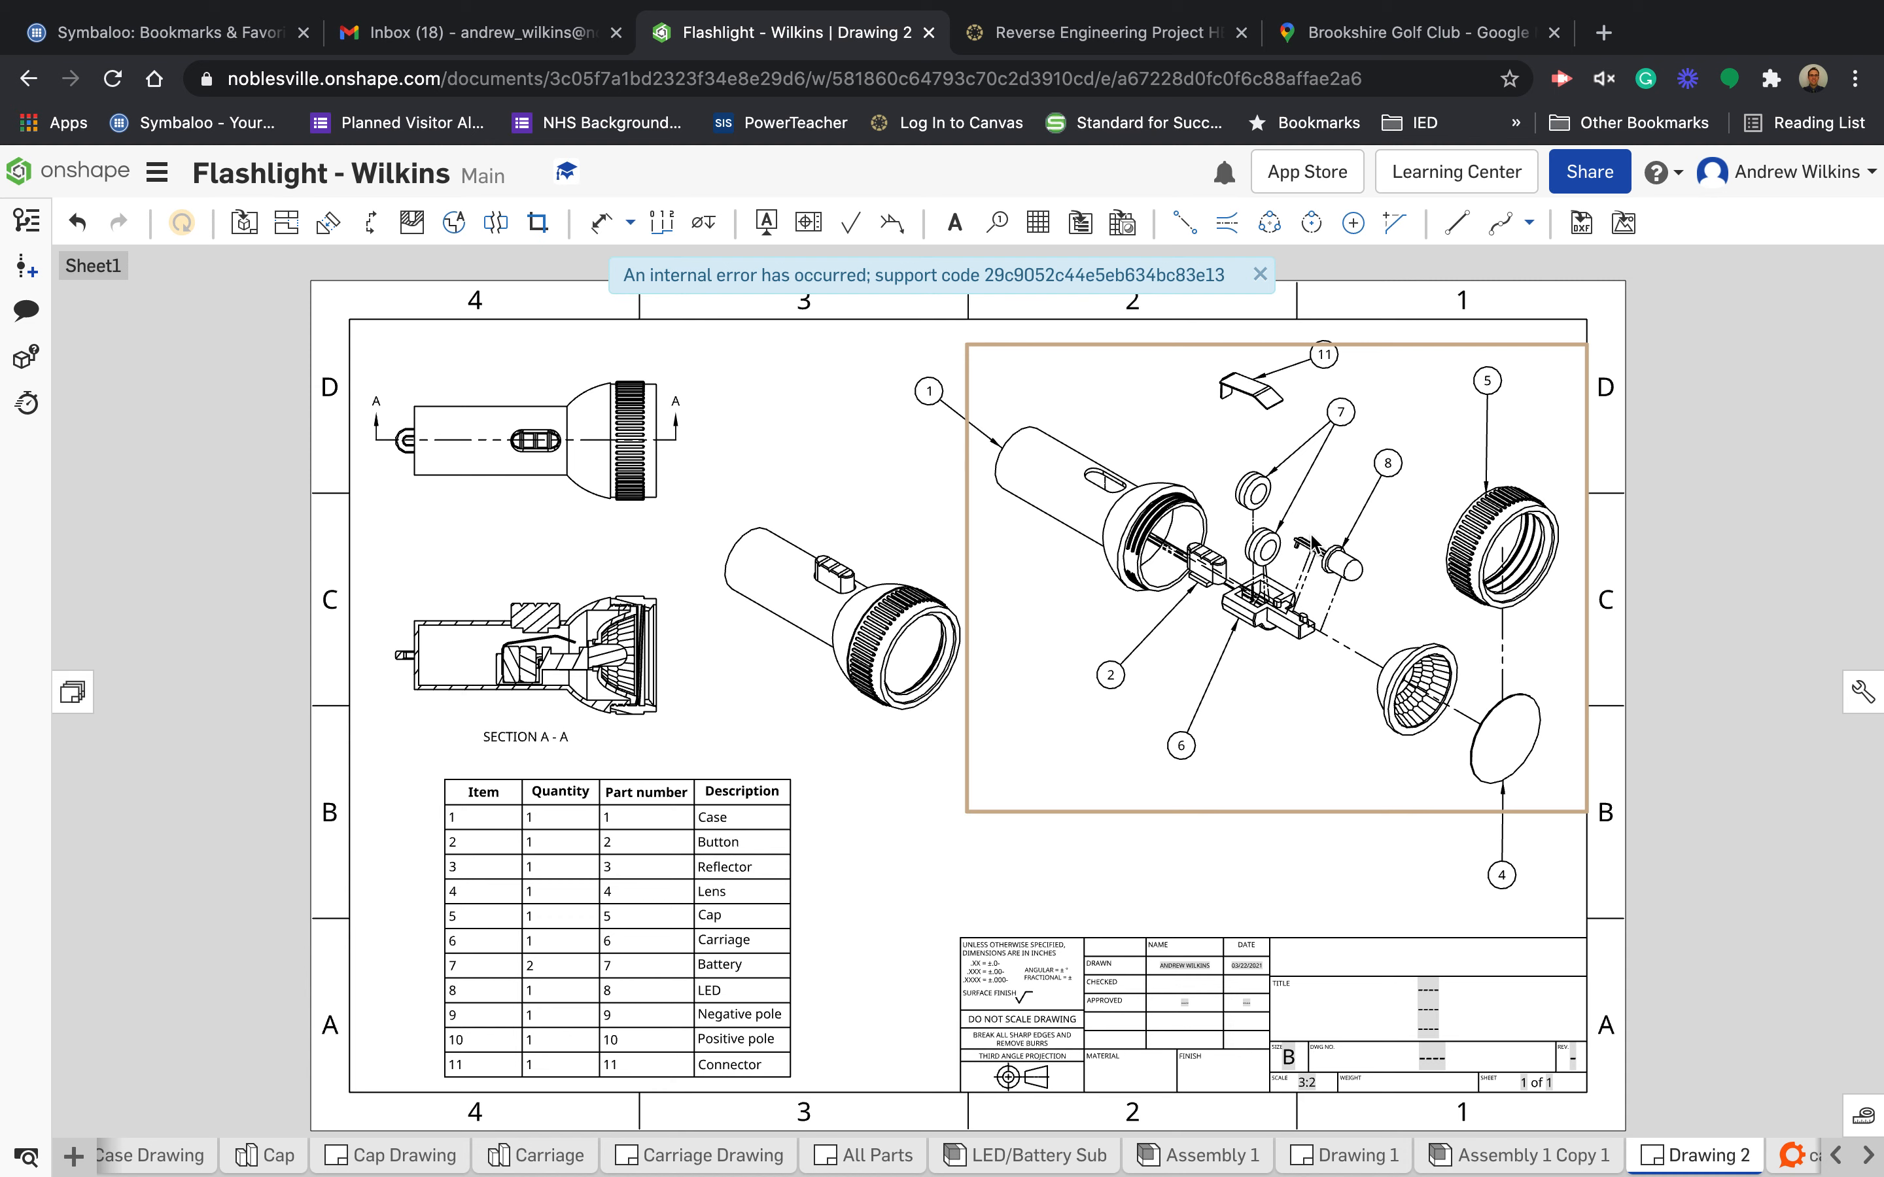
- Attach an item 3 callout to the reflector's lower edge, with its balloon below and left of the reflector
click(996, 222)
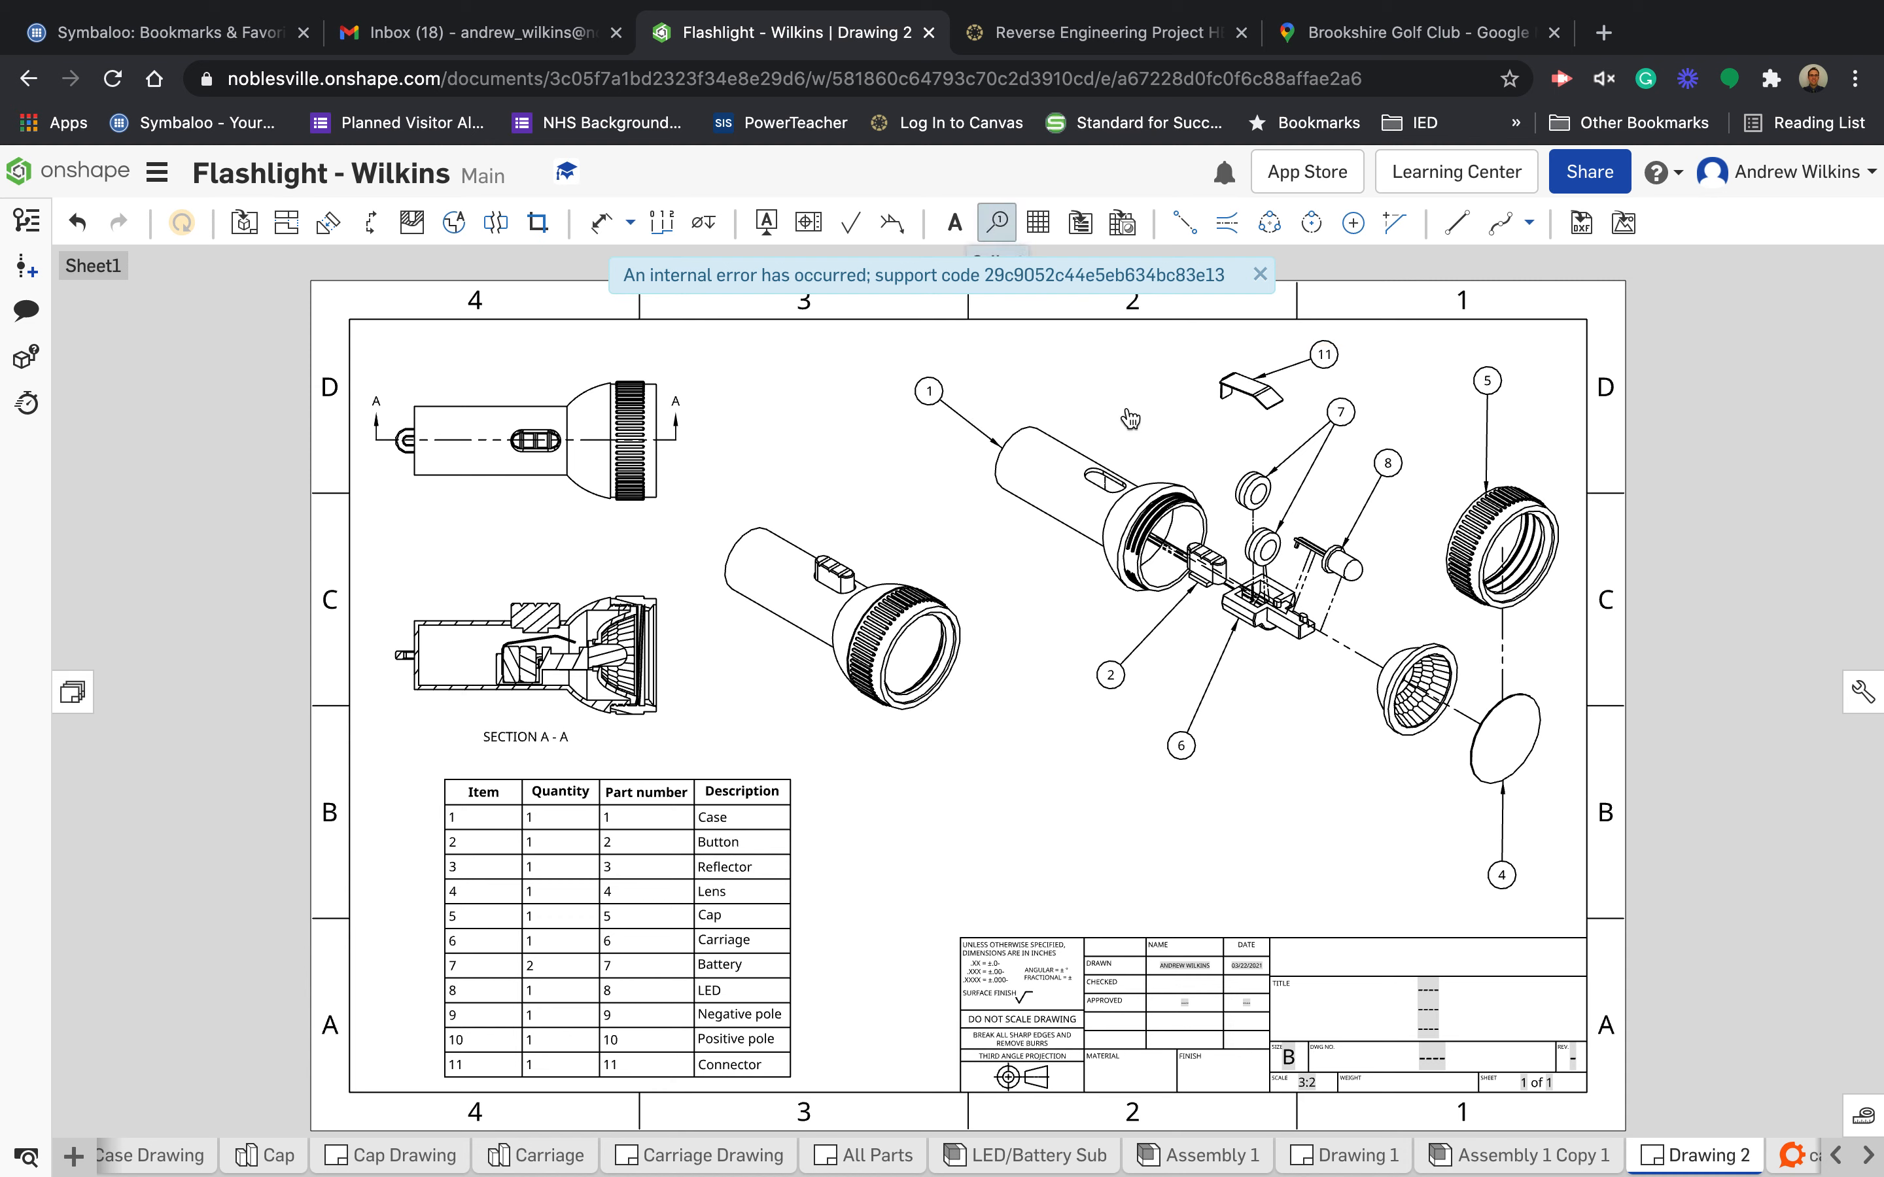
click(1389, 726)
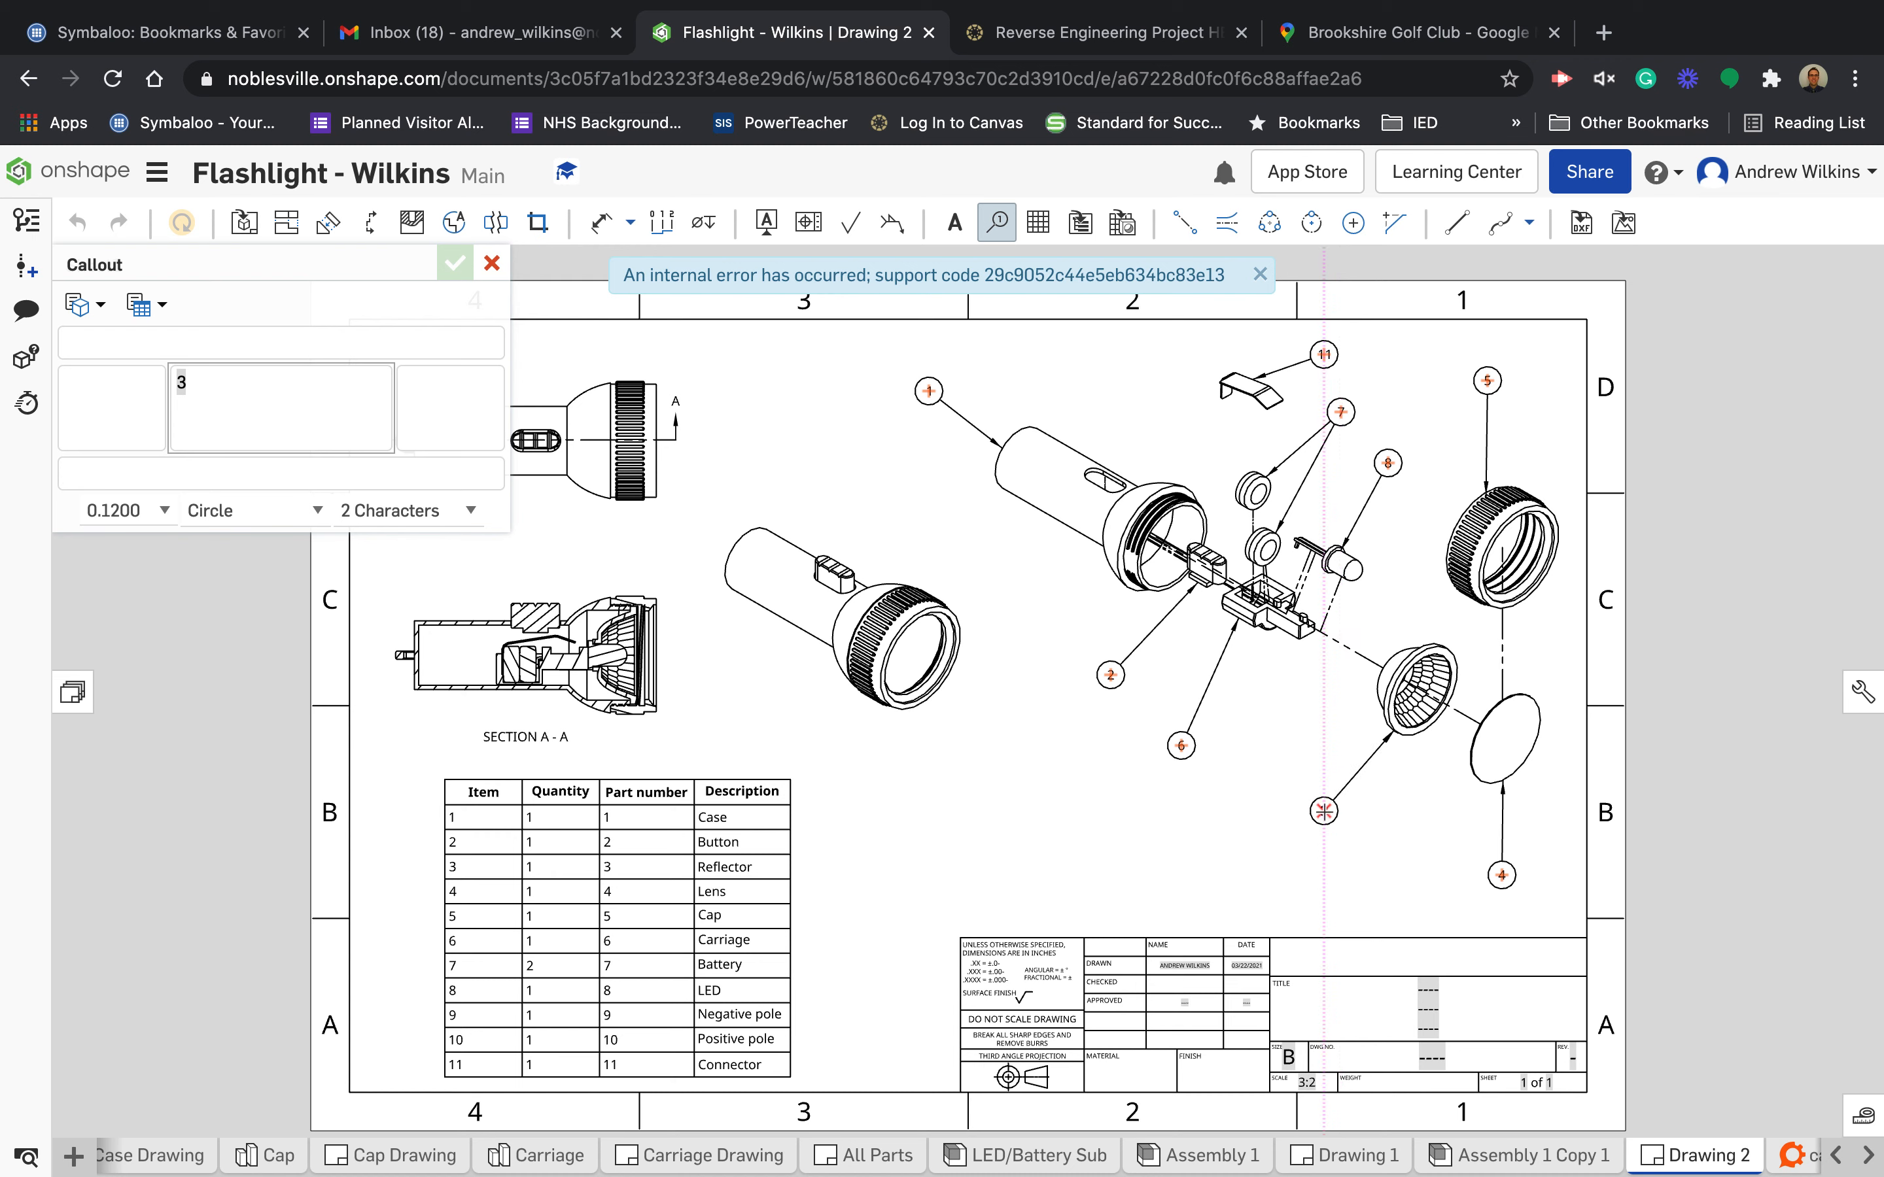
click(1323, 811)
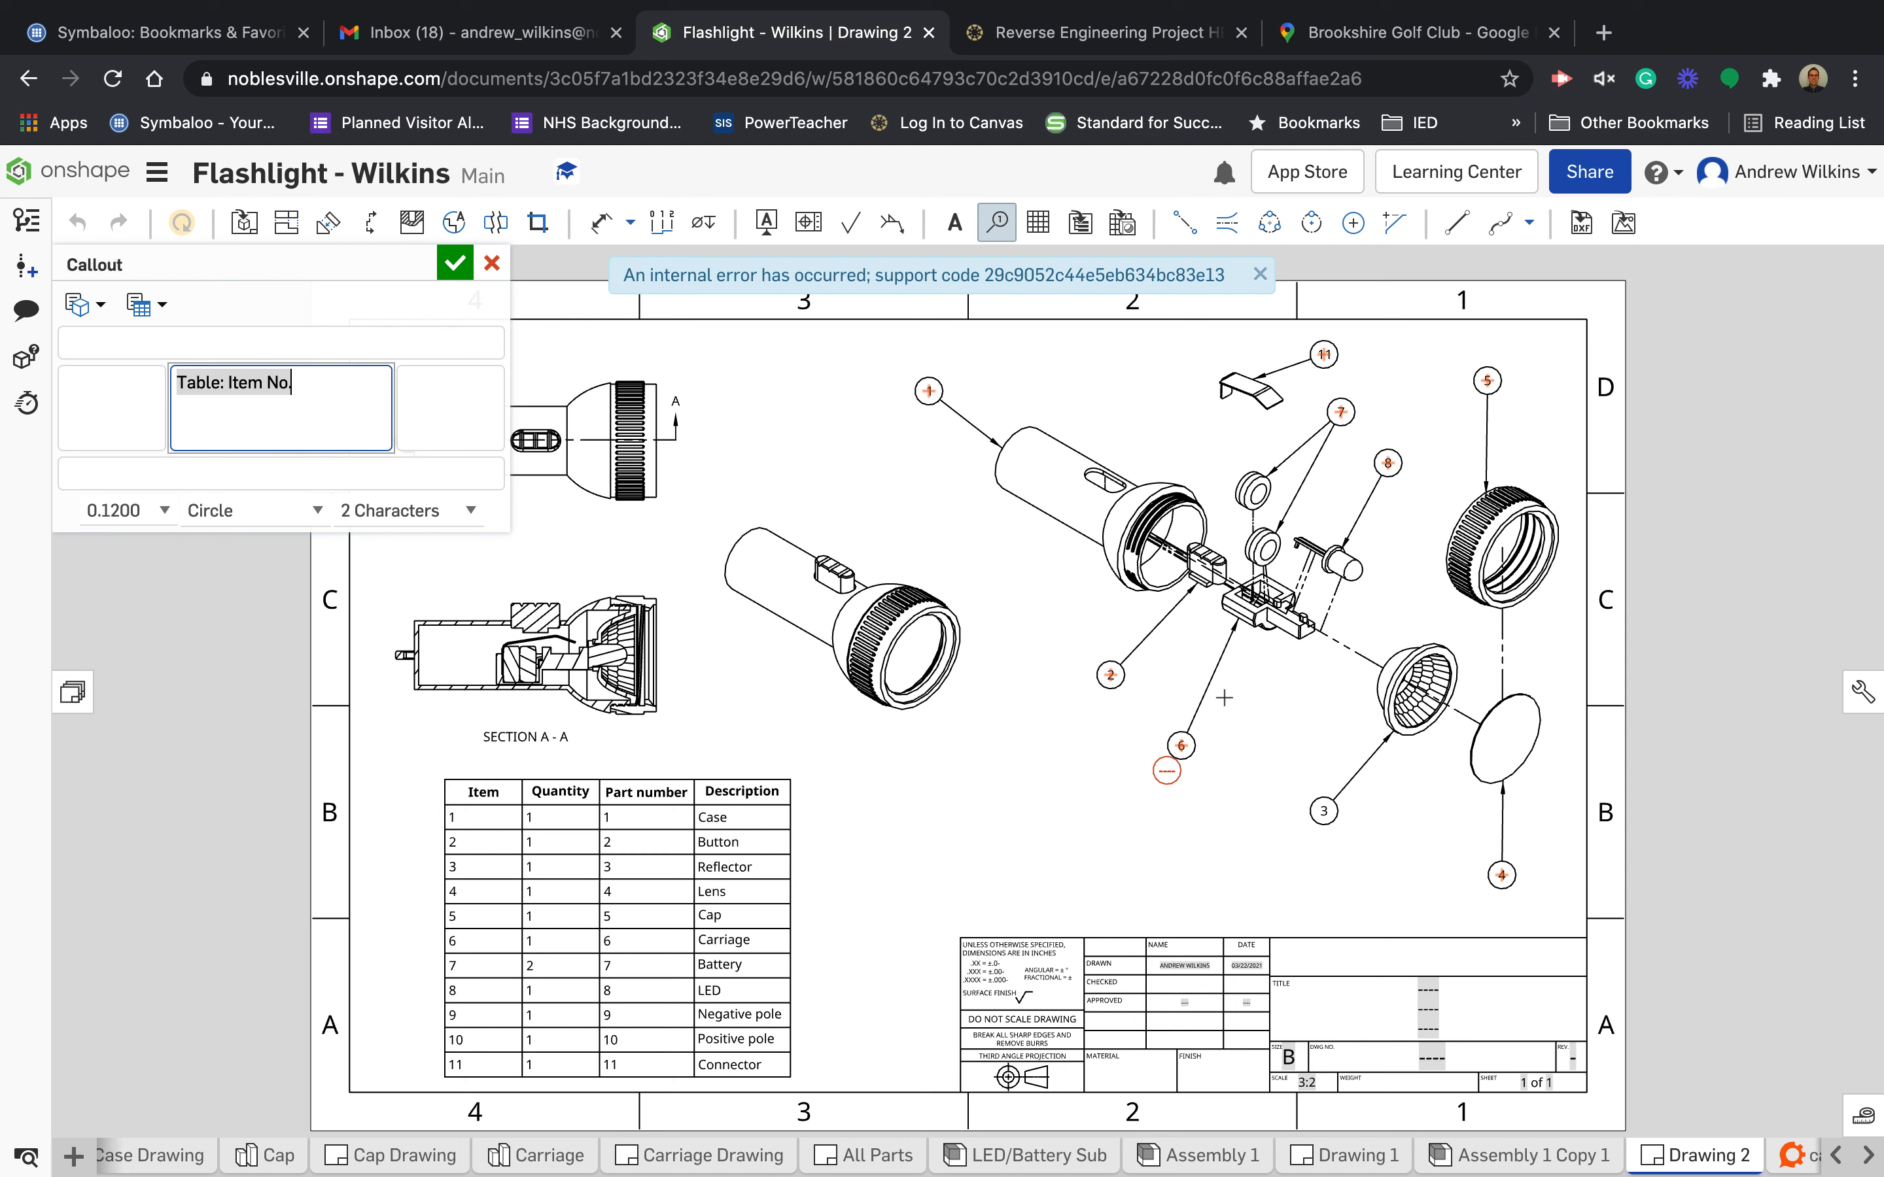
key(Escape)
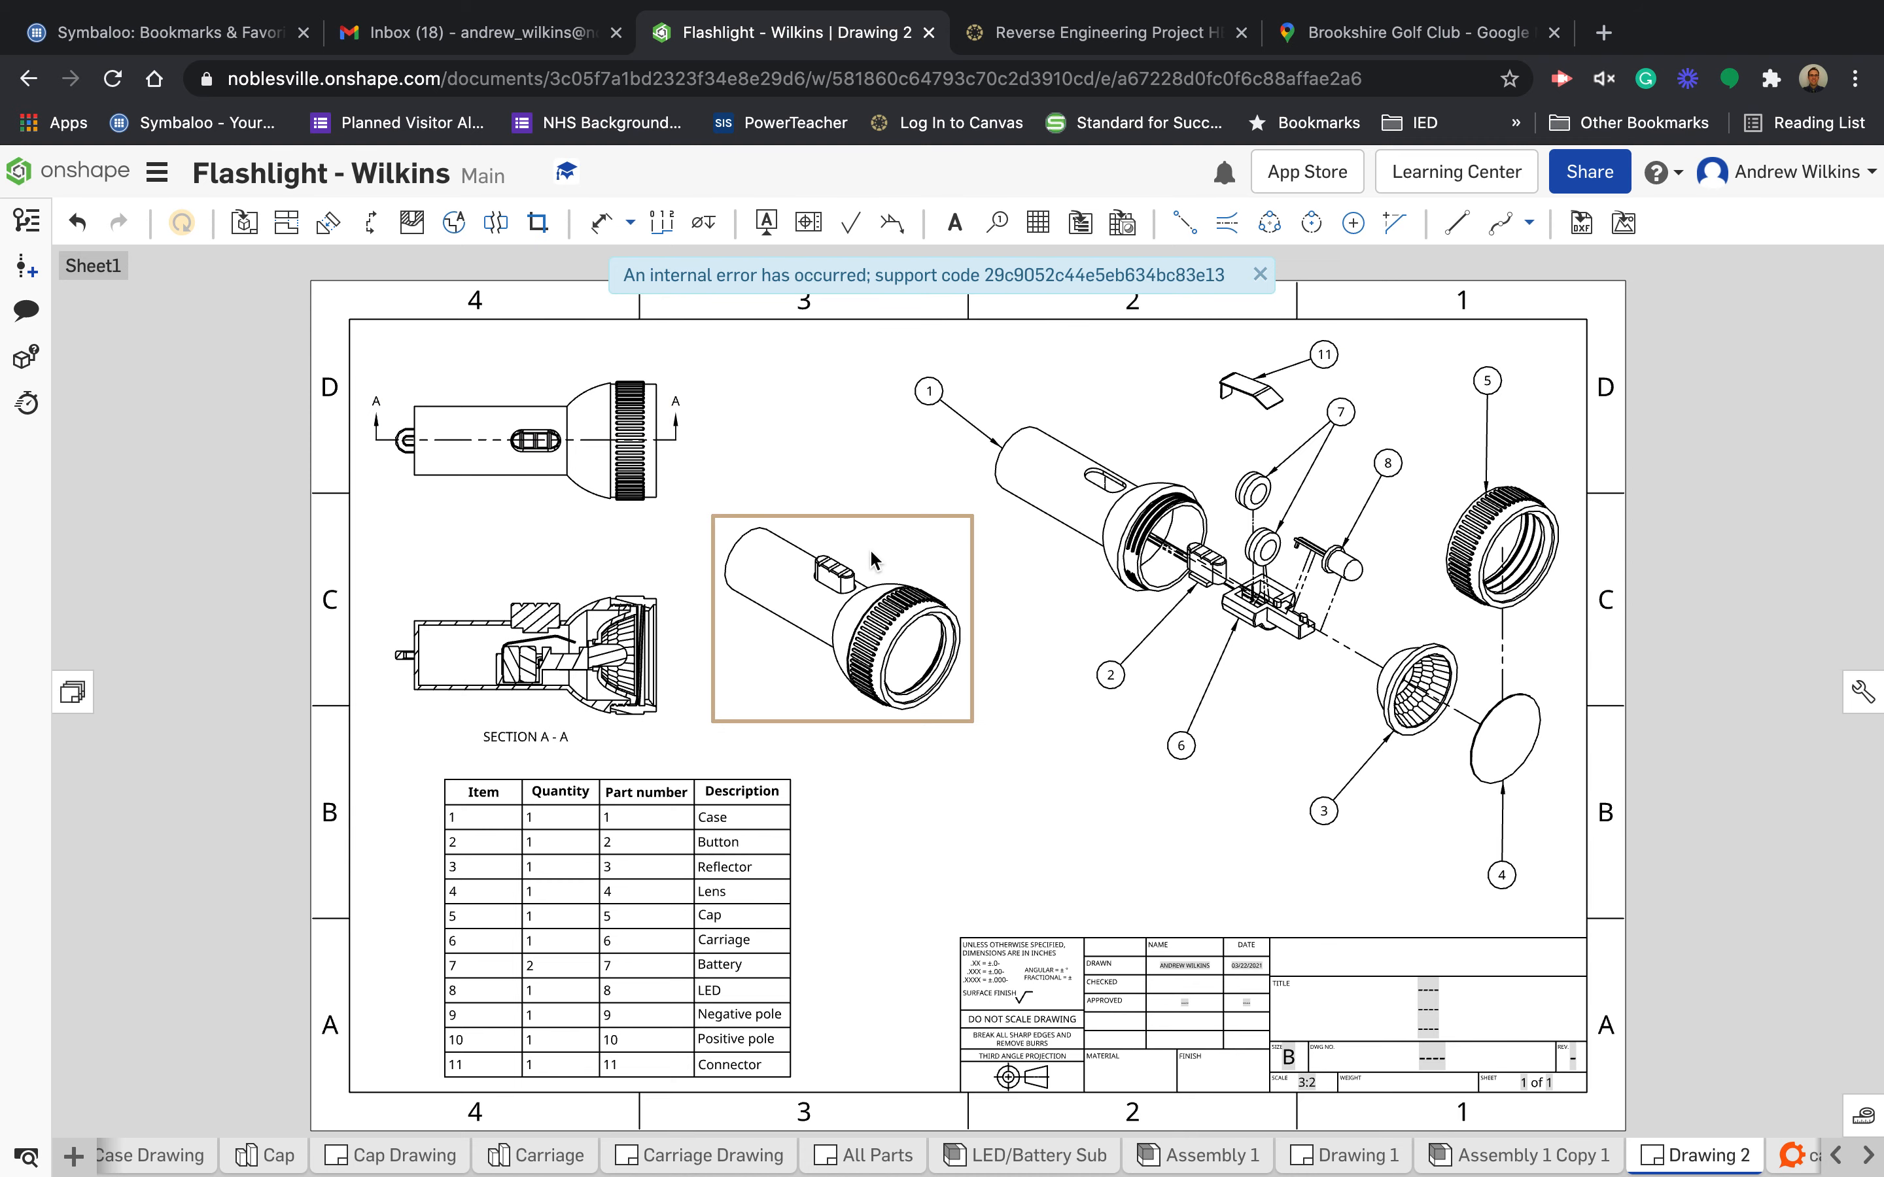
mouse_move(1140, 8)
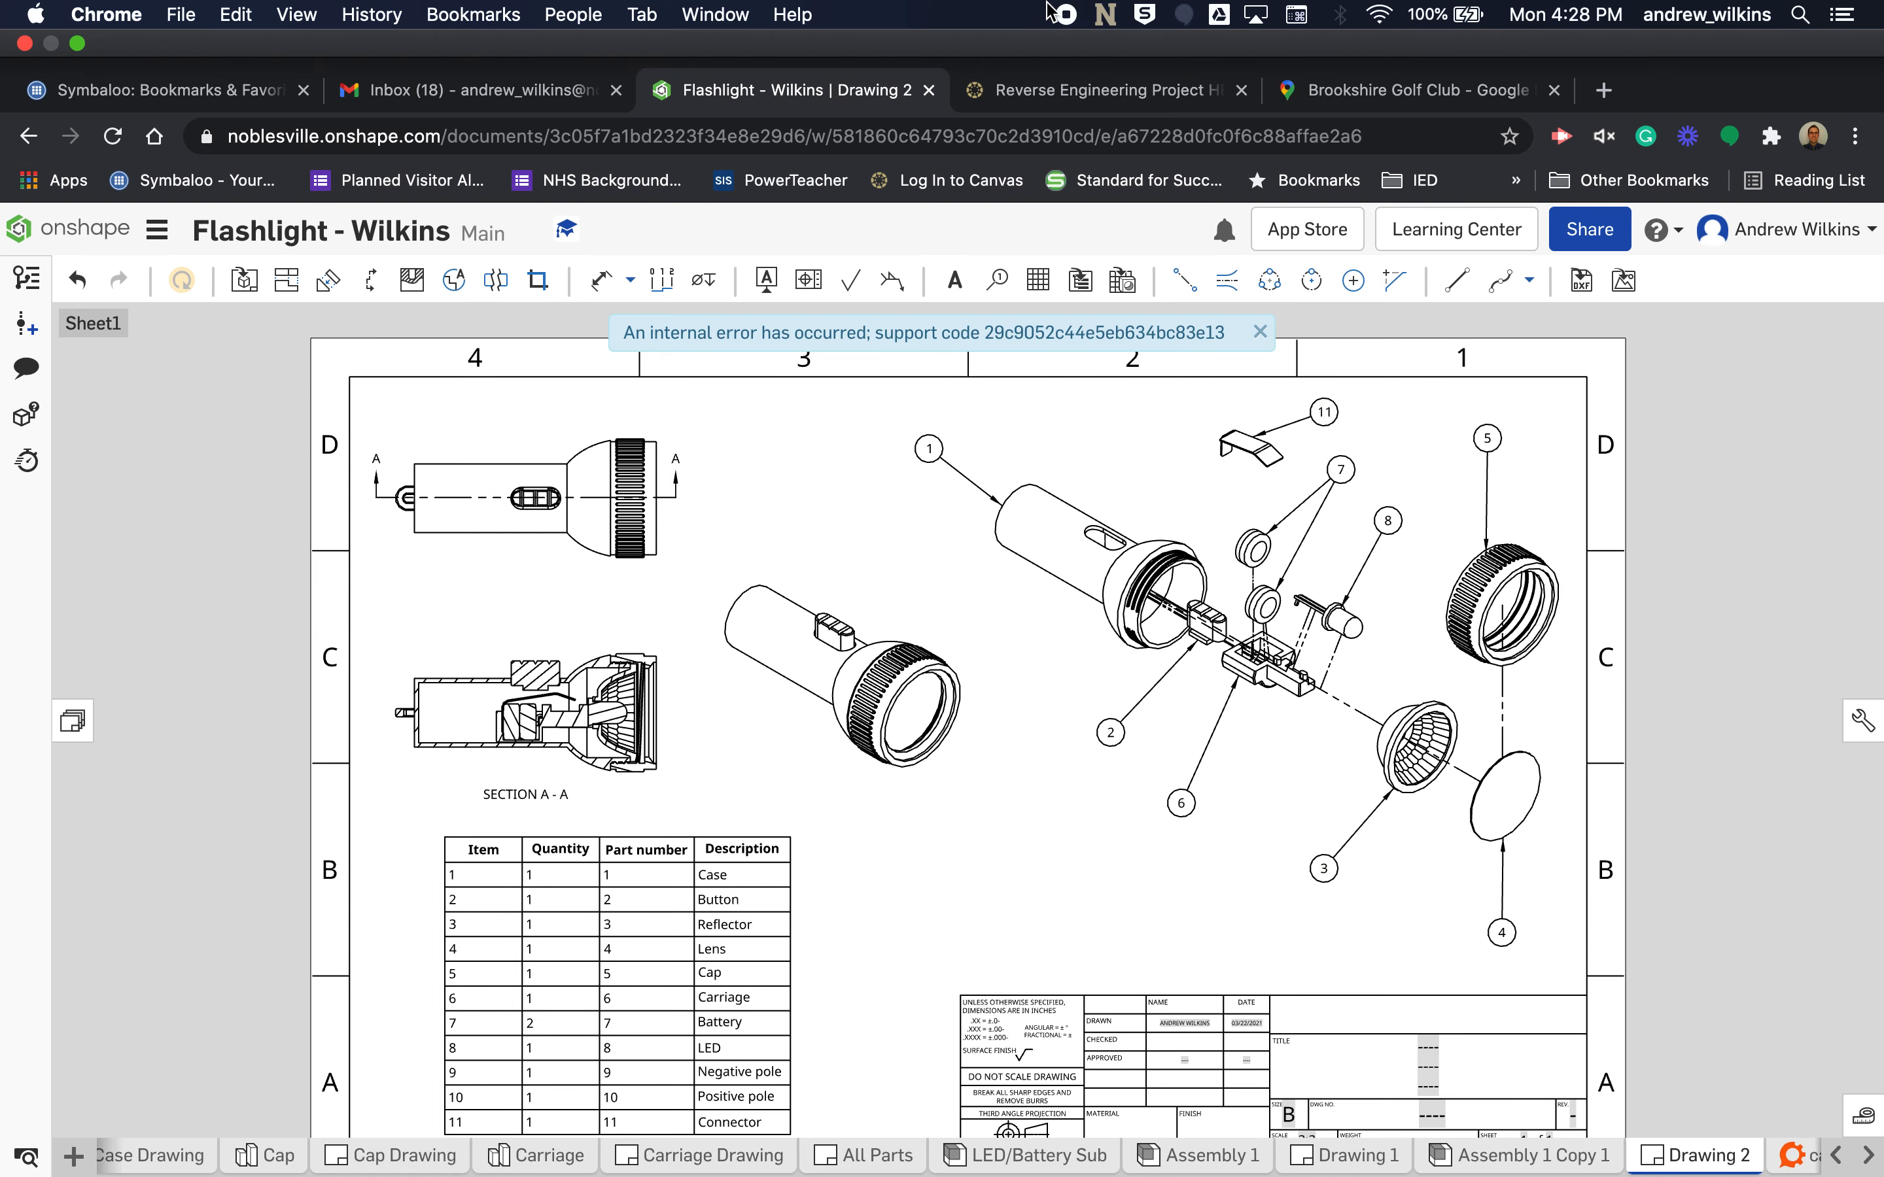